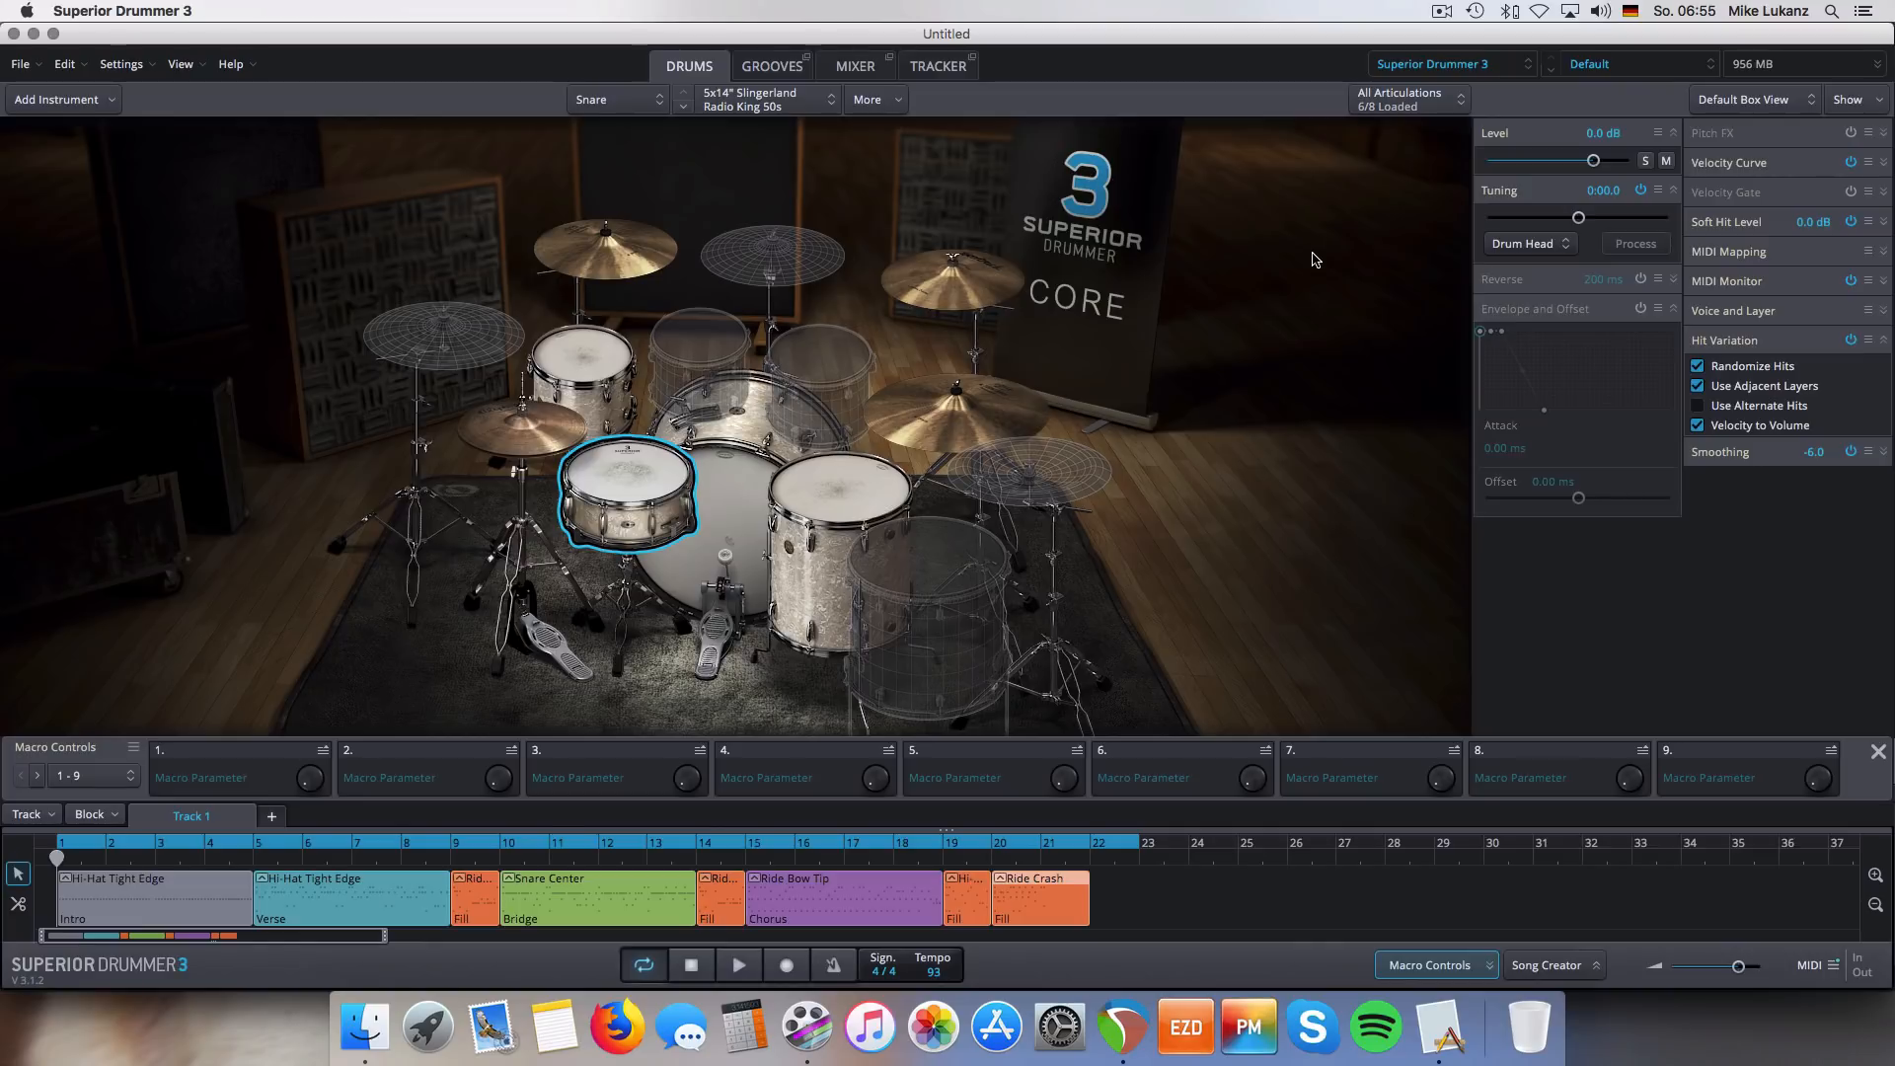
- Load the Pearl Masterworks drum kit preset and swap its kick for the 18x22" Pearl Masterworks
{"action": "left_click", "coordinate": [1631, 66]}
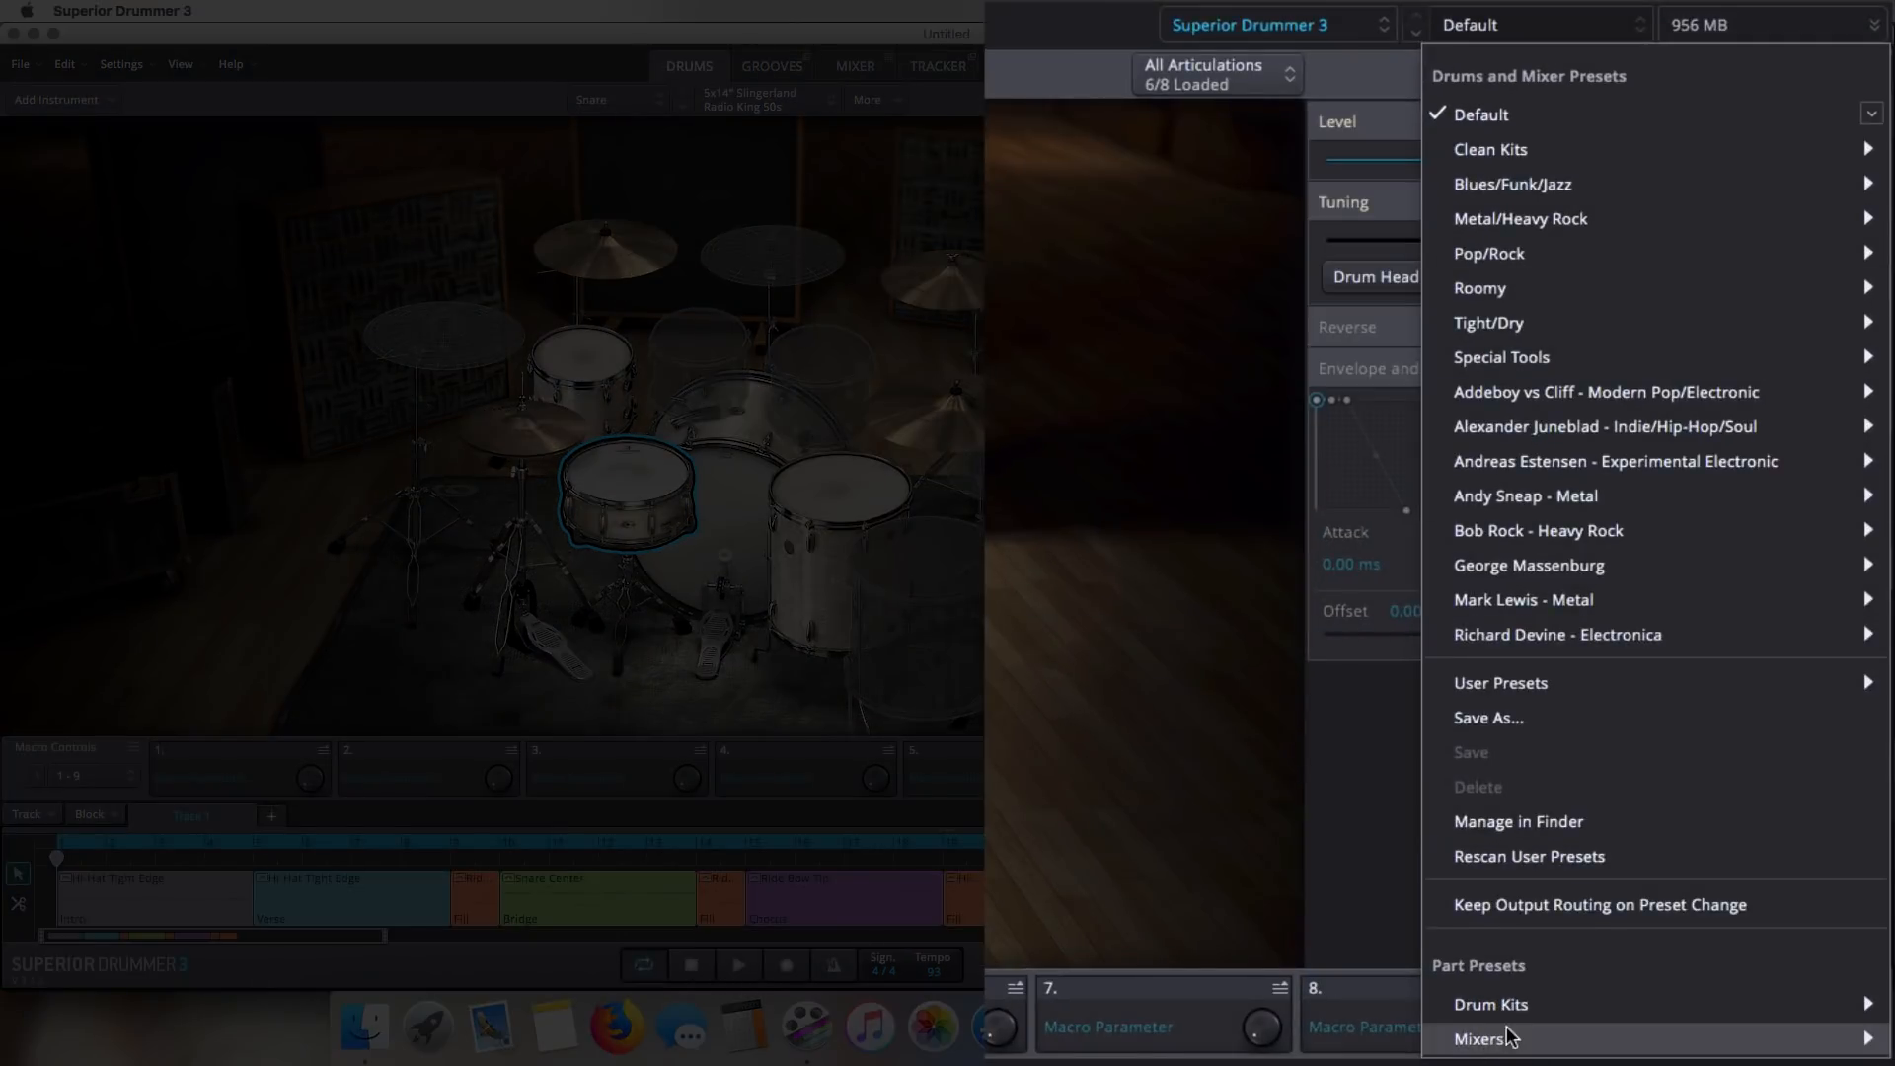
{"action": "mouse_move", "coordinate": [1618, 771]}
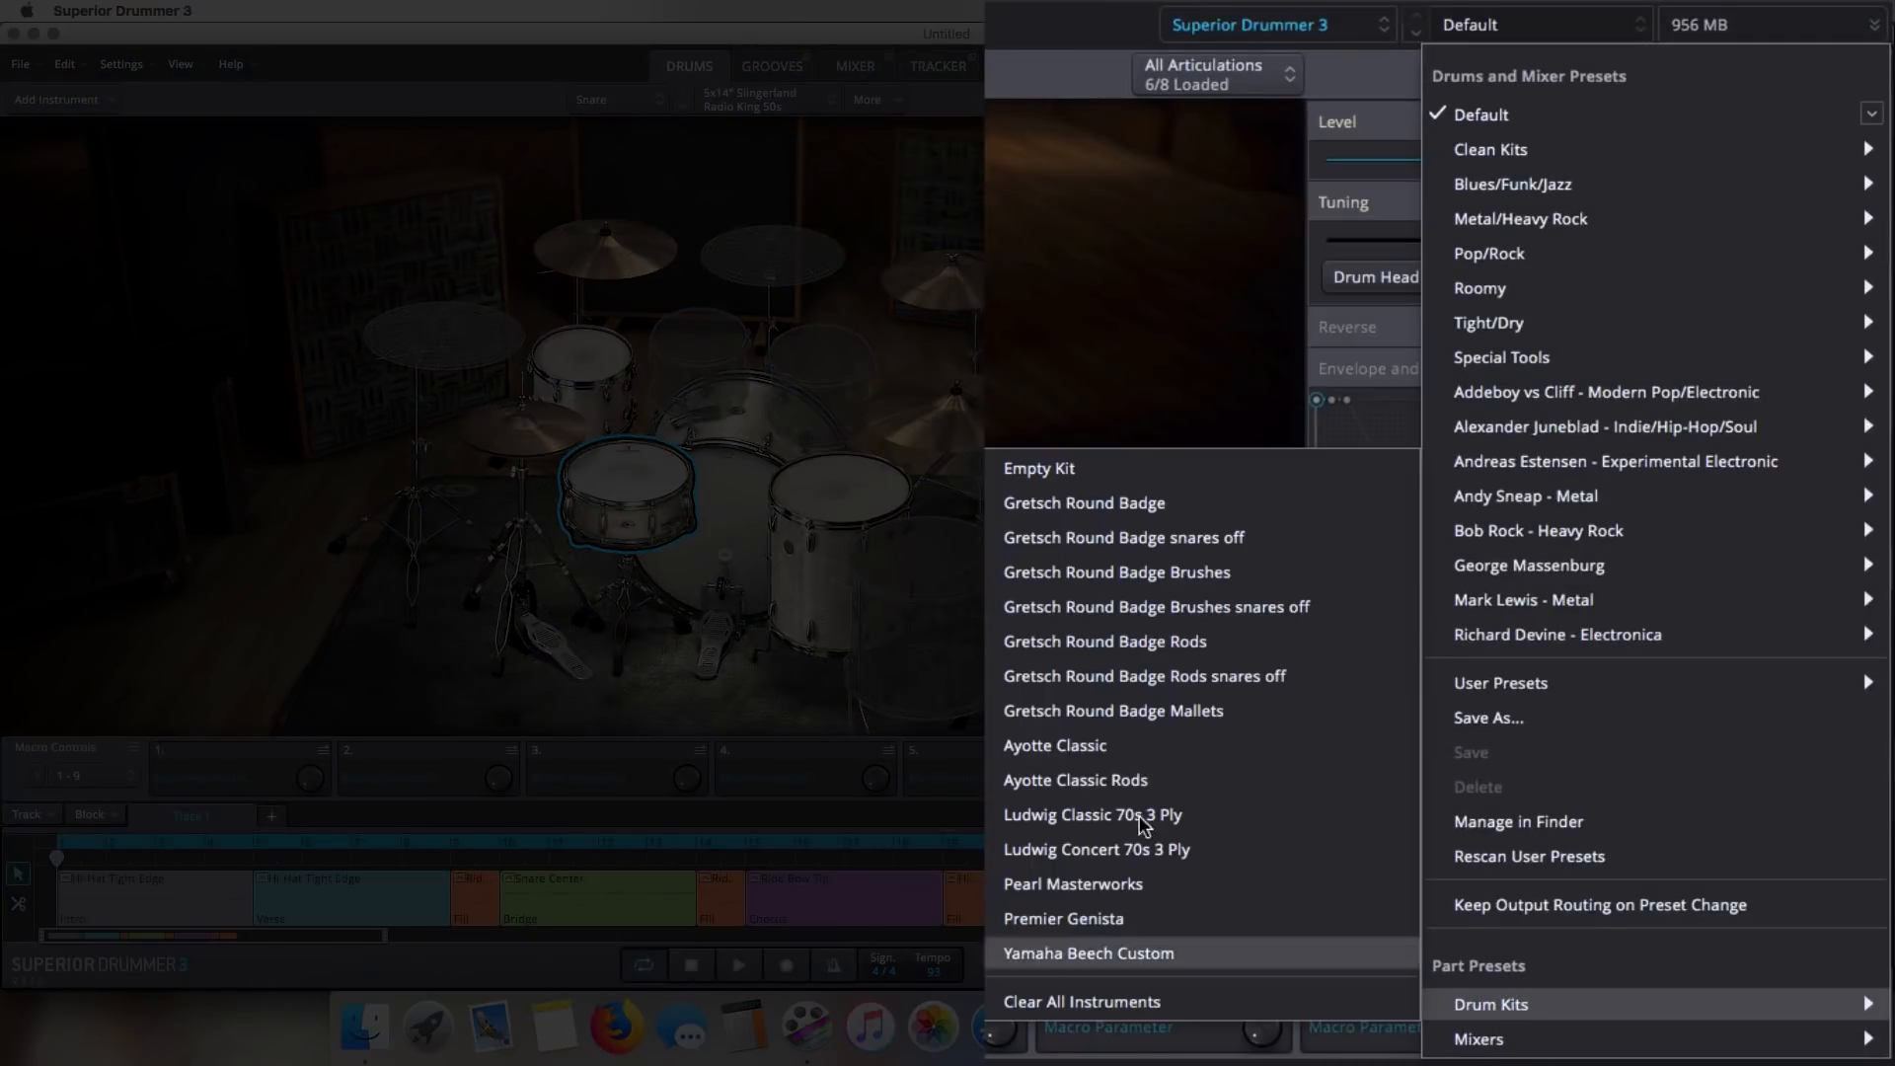
{"action": "left_click", "coordinate": [1066, 882]}
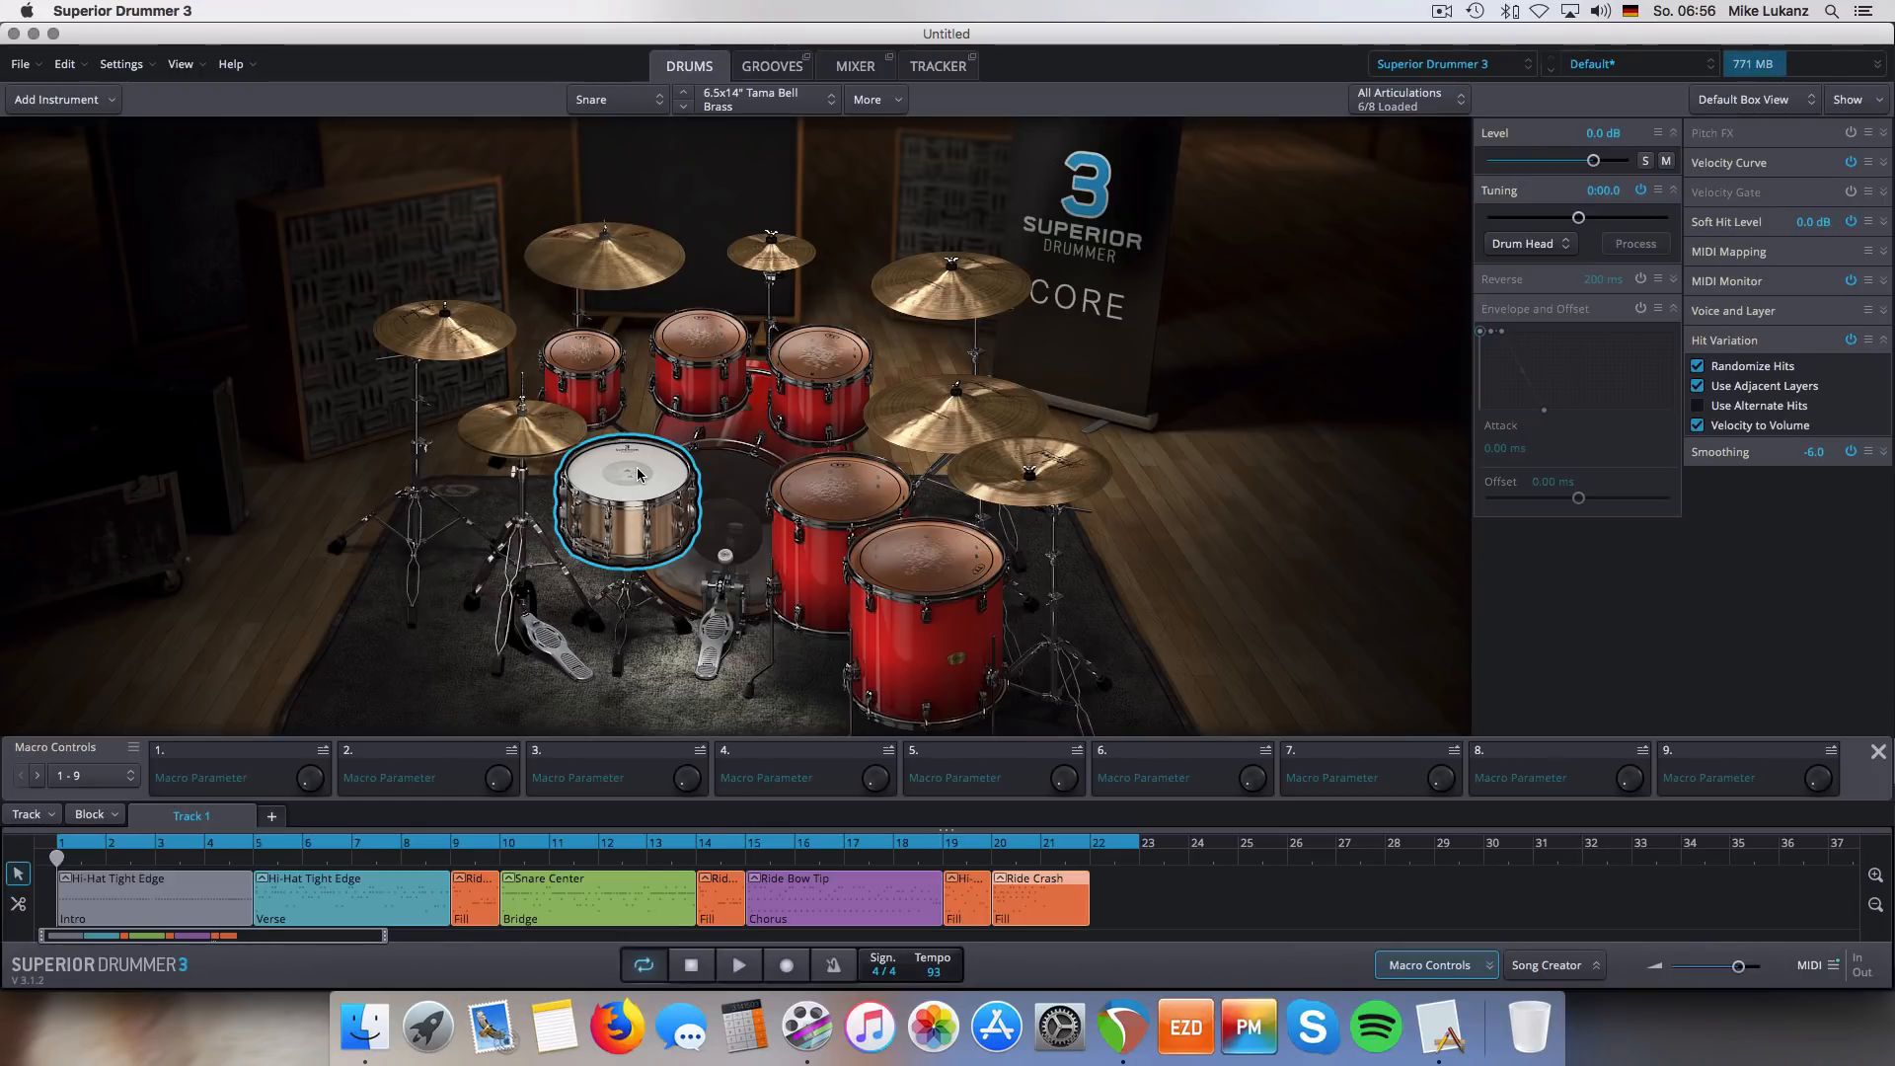
{"action": "right_click", "coordinate": [732, 491]}
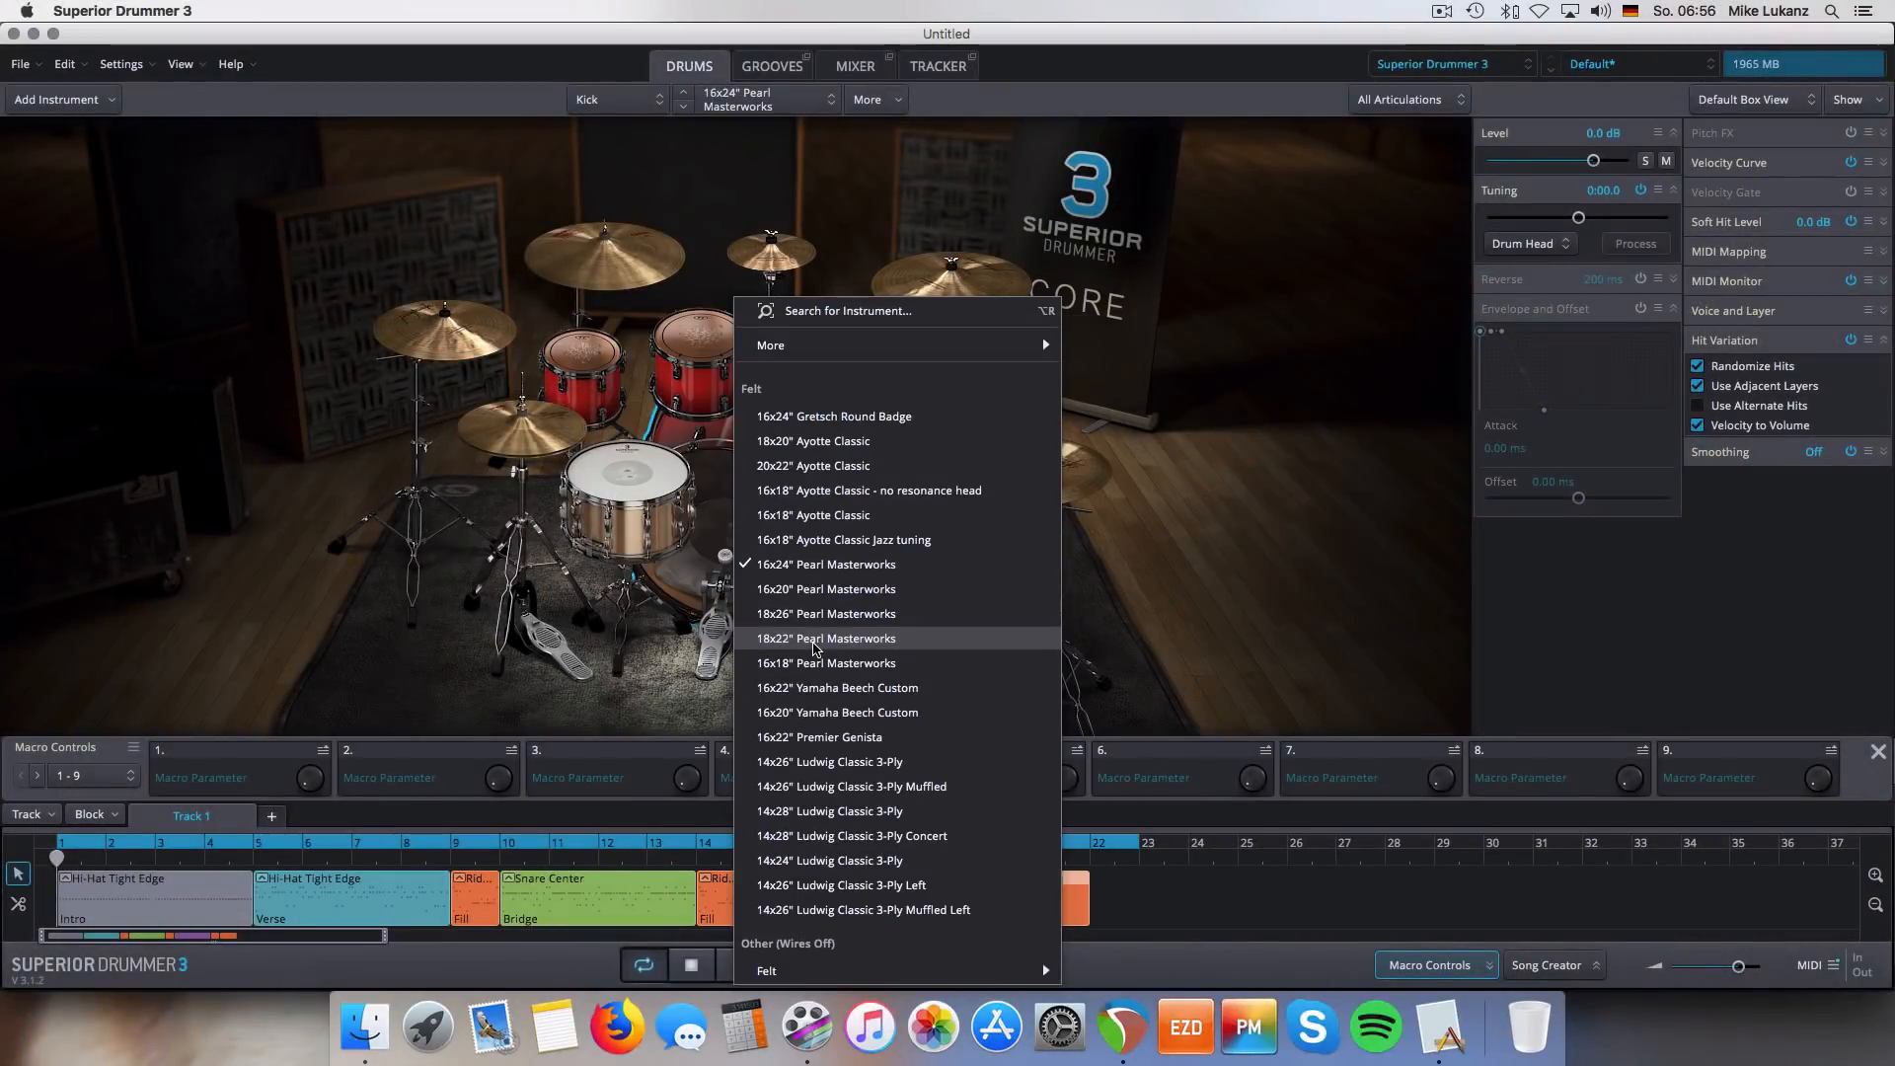
{"action": "left_click", "coordinate": [812, 642]}
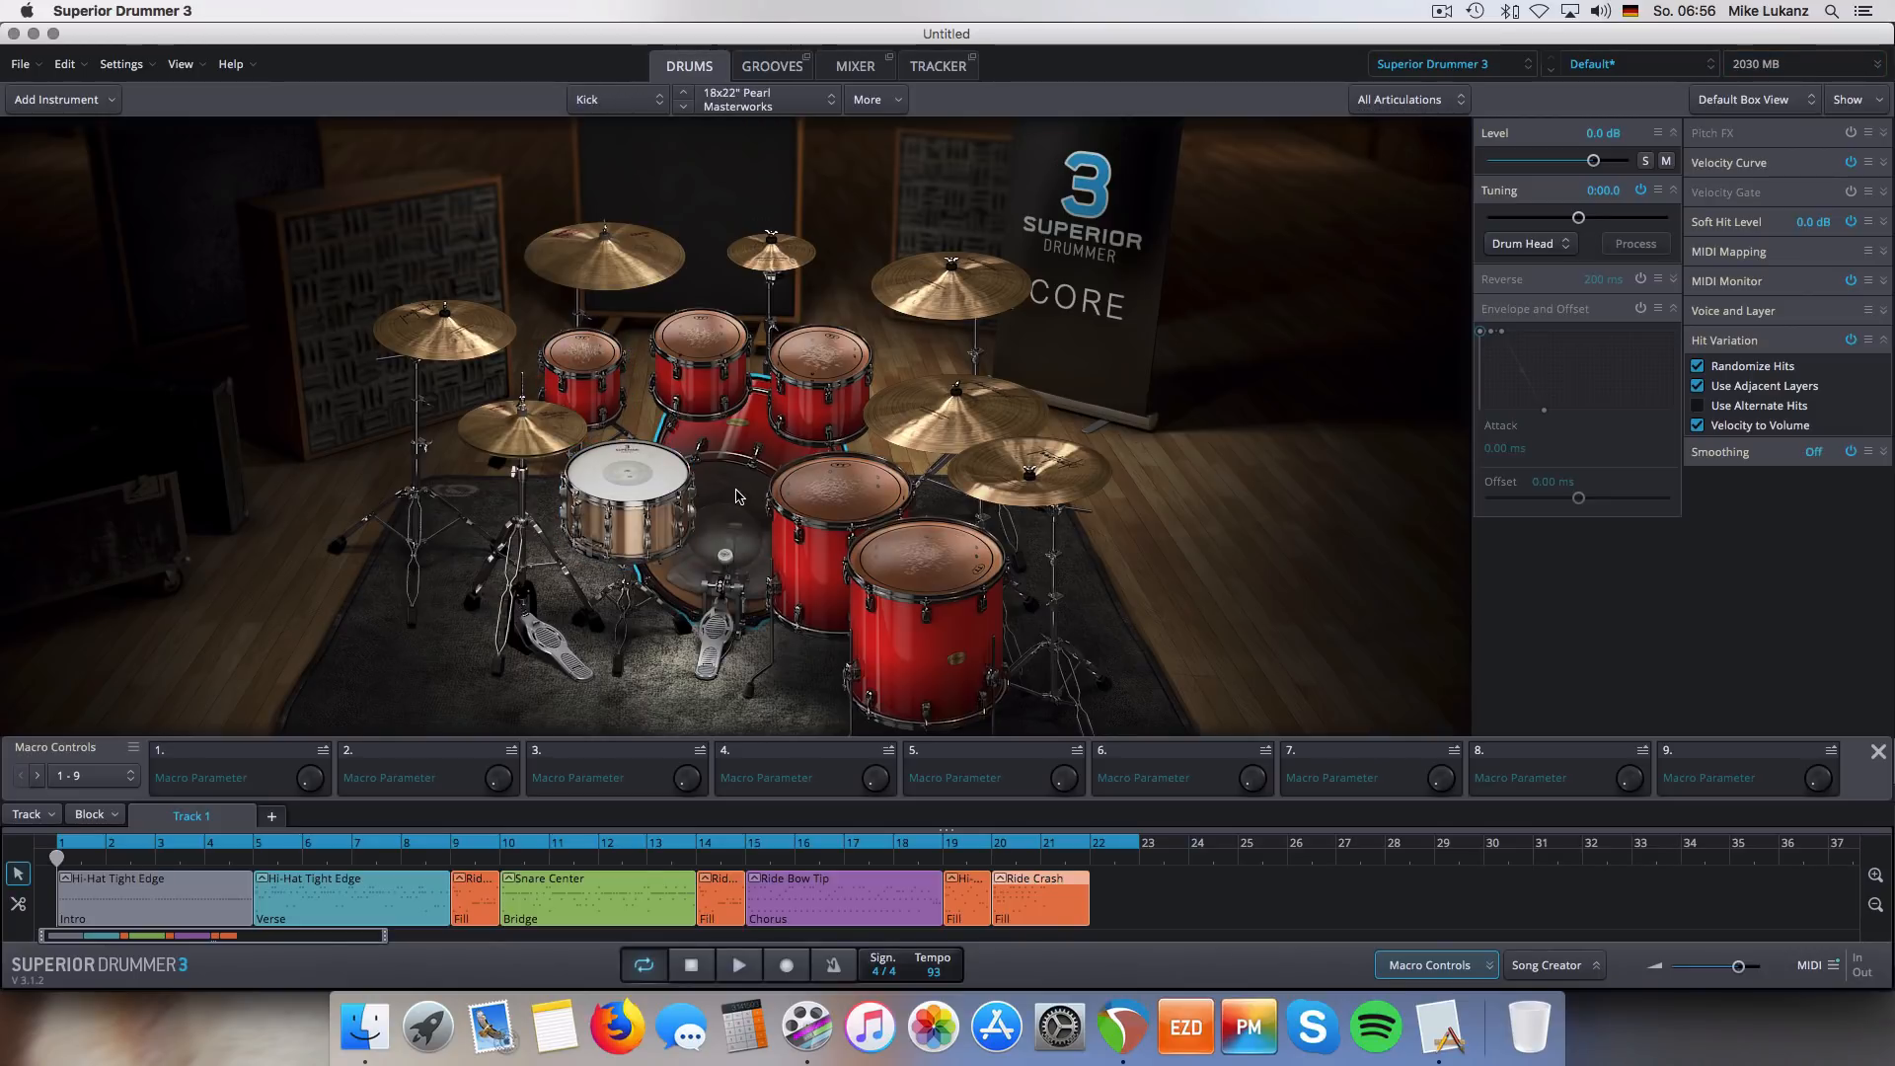
- Select the snare drum and clear all existing song blocks from Track 1
{"action": "left_click", "coordinate": [626, 482]}
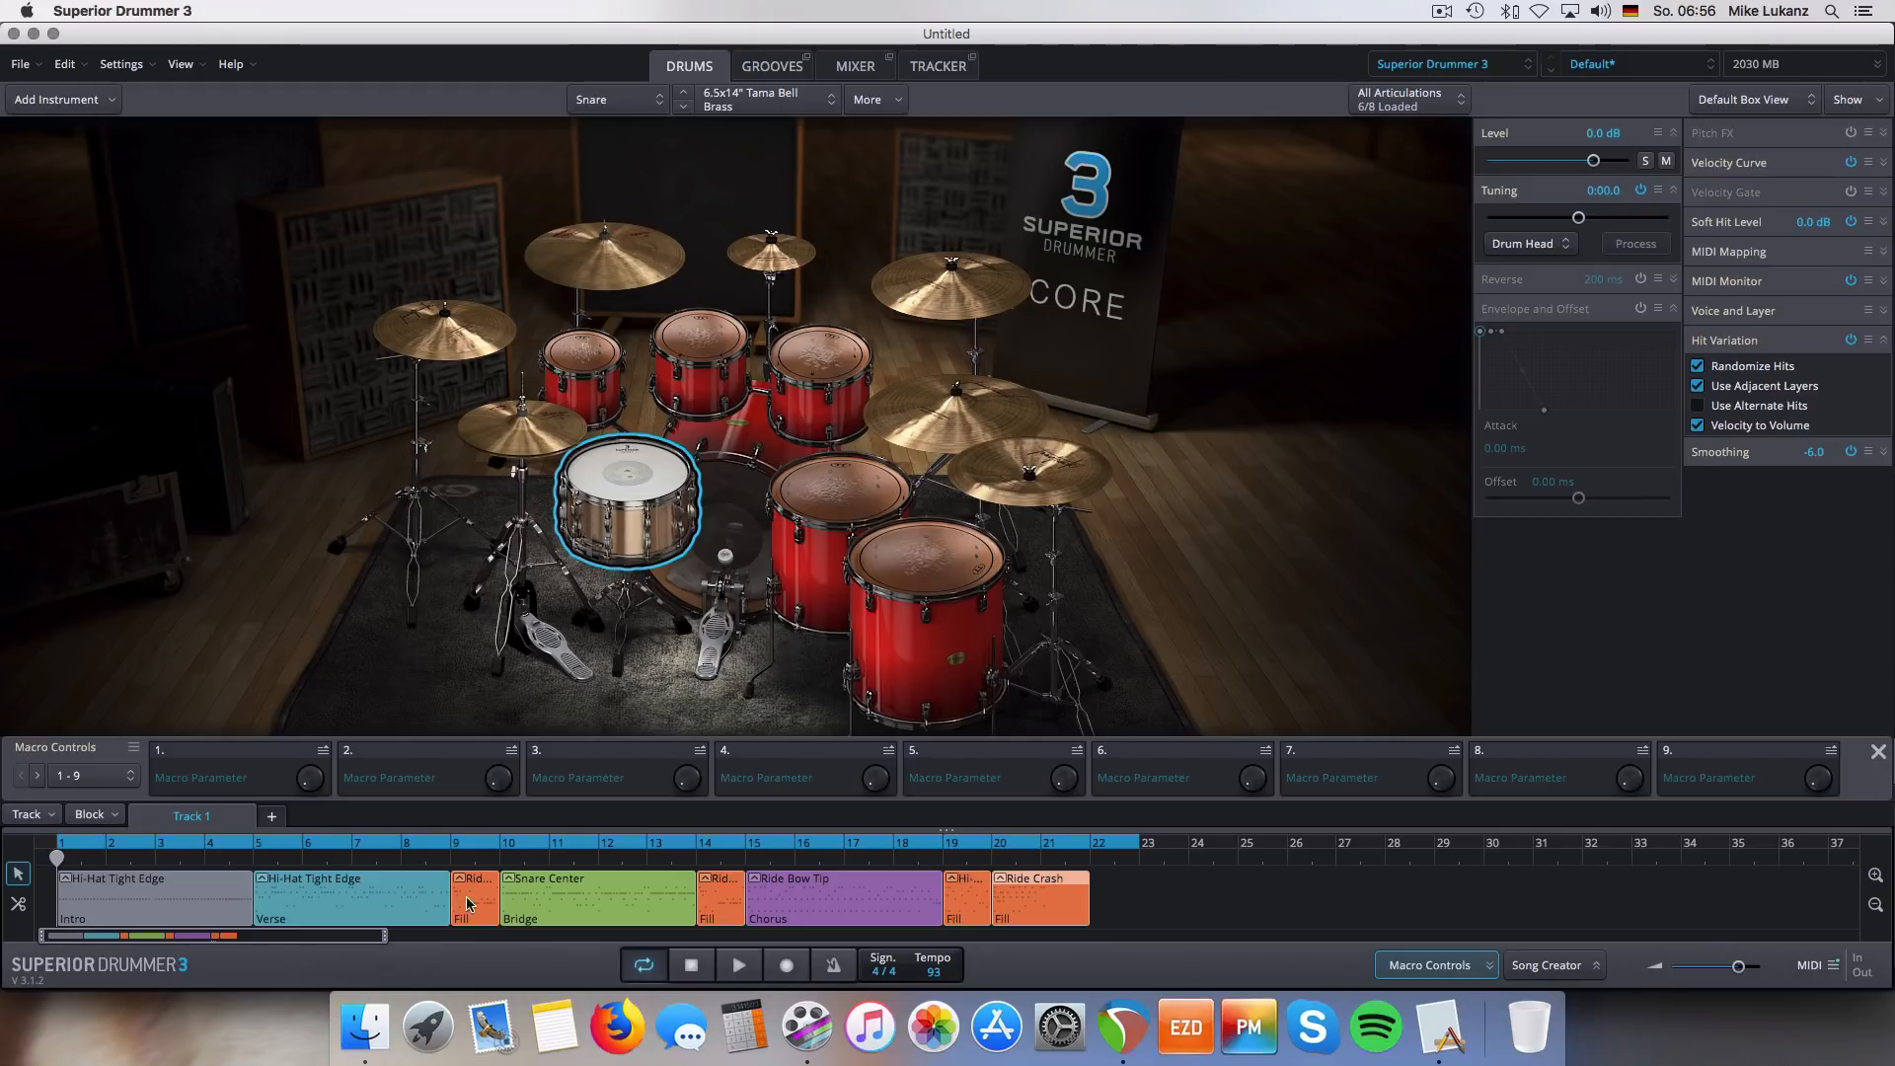
{"action": "right_click", "coordinate": [1055, 880]}
{"action": "left_click", "coordinate": [1126, 597]}
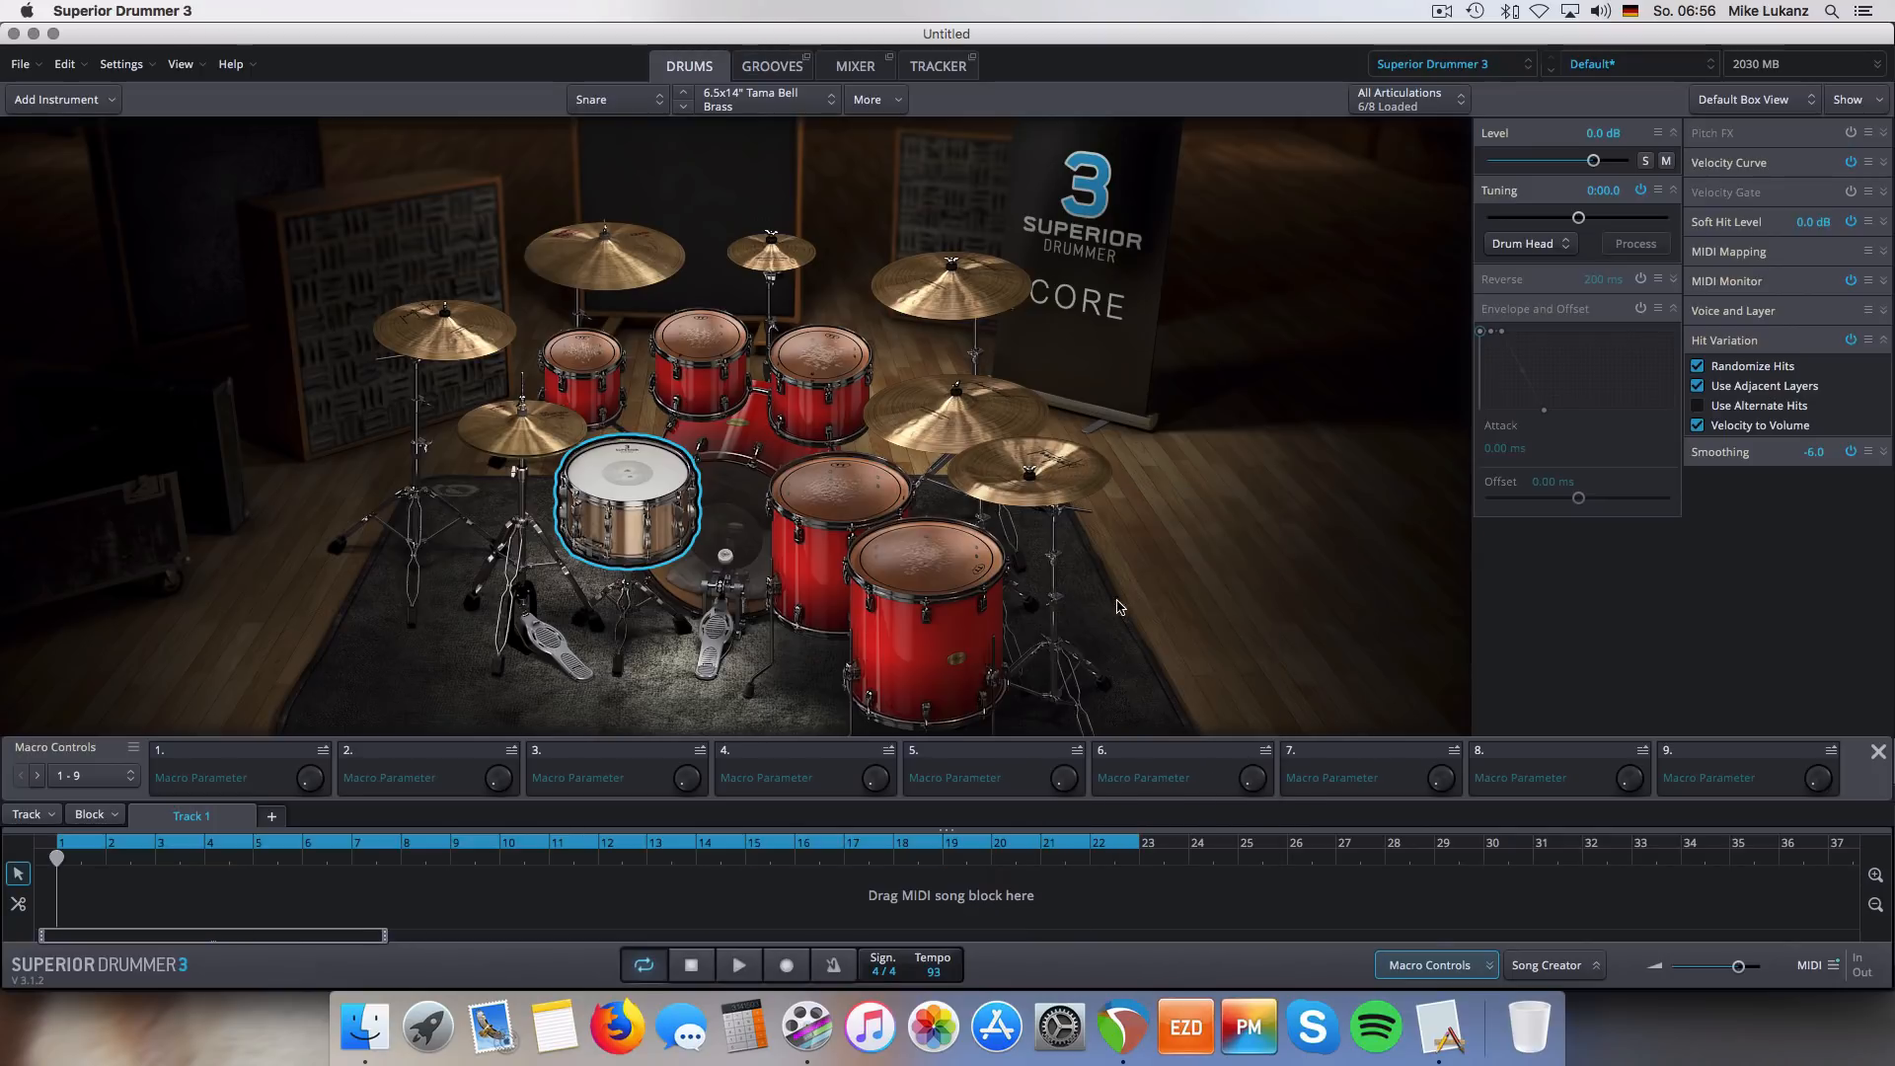
- Place a Hats Open Variations groove from The Metal Foundry's Contemporary Metal Straight 4/4, Song 01 89 BPM, at the start of Track 1
{"action": "left_click", "coordinate": [775, 65]}
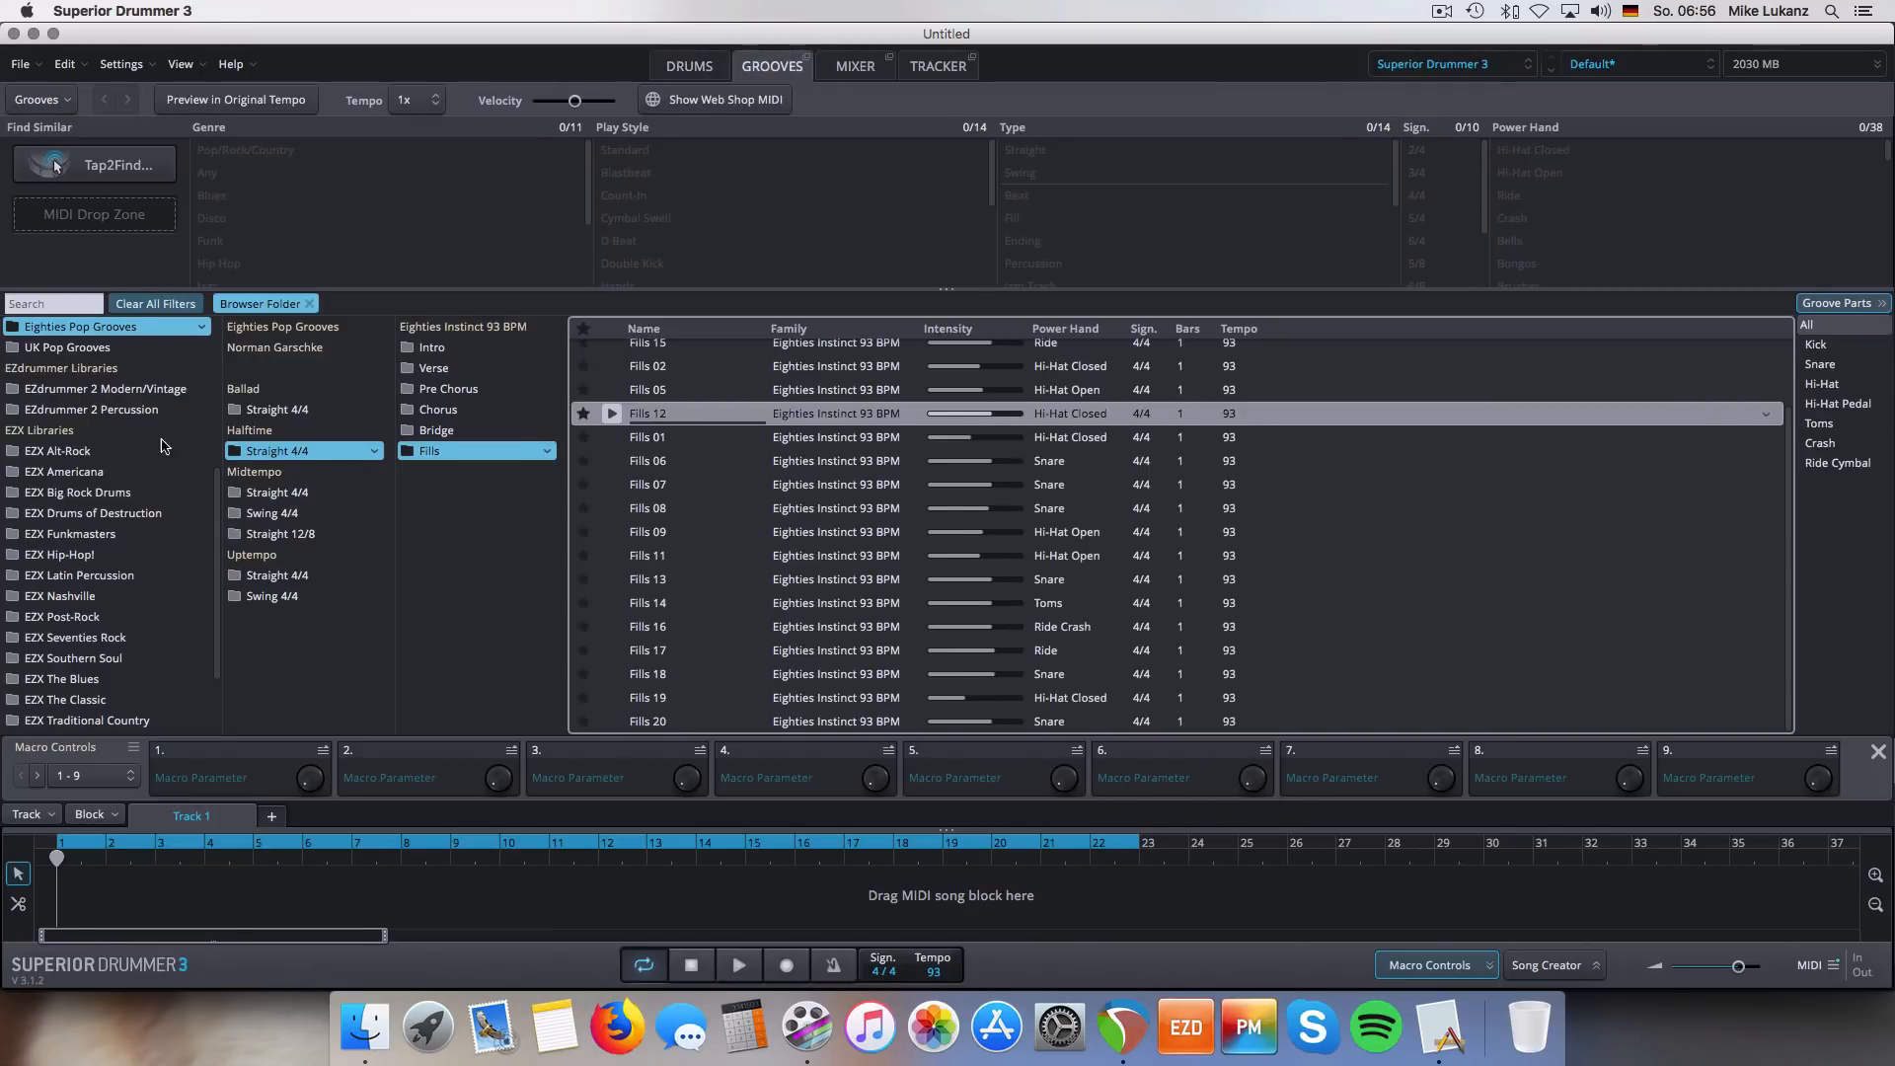
{"action": "scroll", "coordinate": [108, 592], "scroll_direction": "up", "scroll_amount": 5}
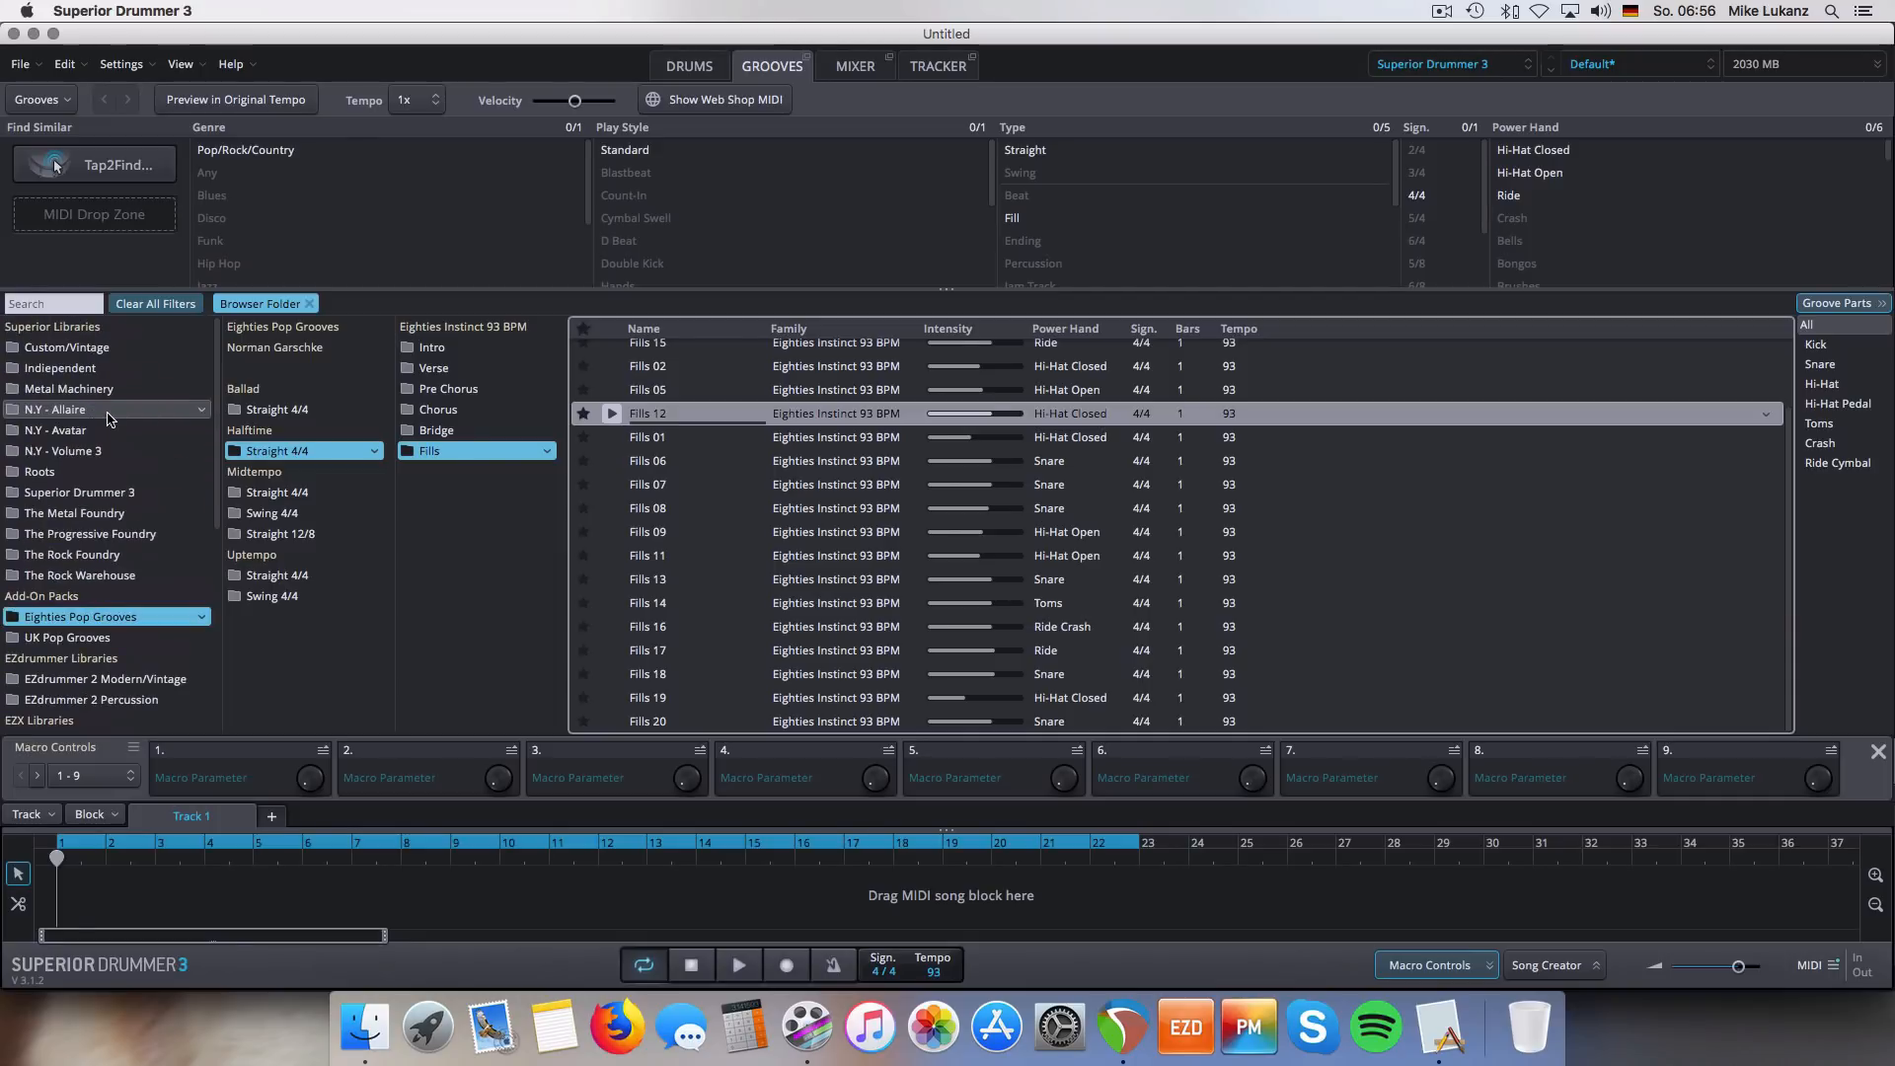
{"action": "left_click", "coordinate": [89, 514]}
{"action": "left_click", "coordinate": [303, 368]}
{"action": "left_click", "coordinate": [466, 349]}
{"action": "left_click_drag", "start_coordinate": [660, 445], "coordinate": [183, 914]}
- Append a Song 01 Specials groove and Fill 08 to Track 1, and shorten the loop range to end at bar 9
{"action": "left_click", "coordinate": [440, 389]}
{"action": "left_click", "coordinate": [455, 410]}
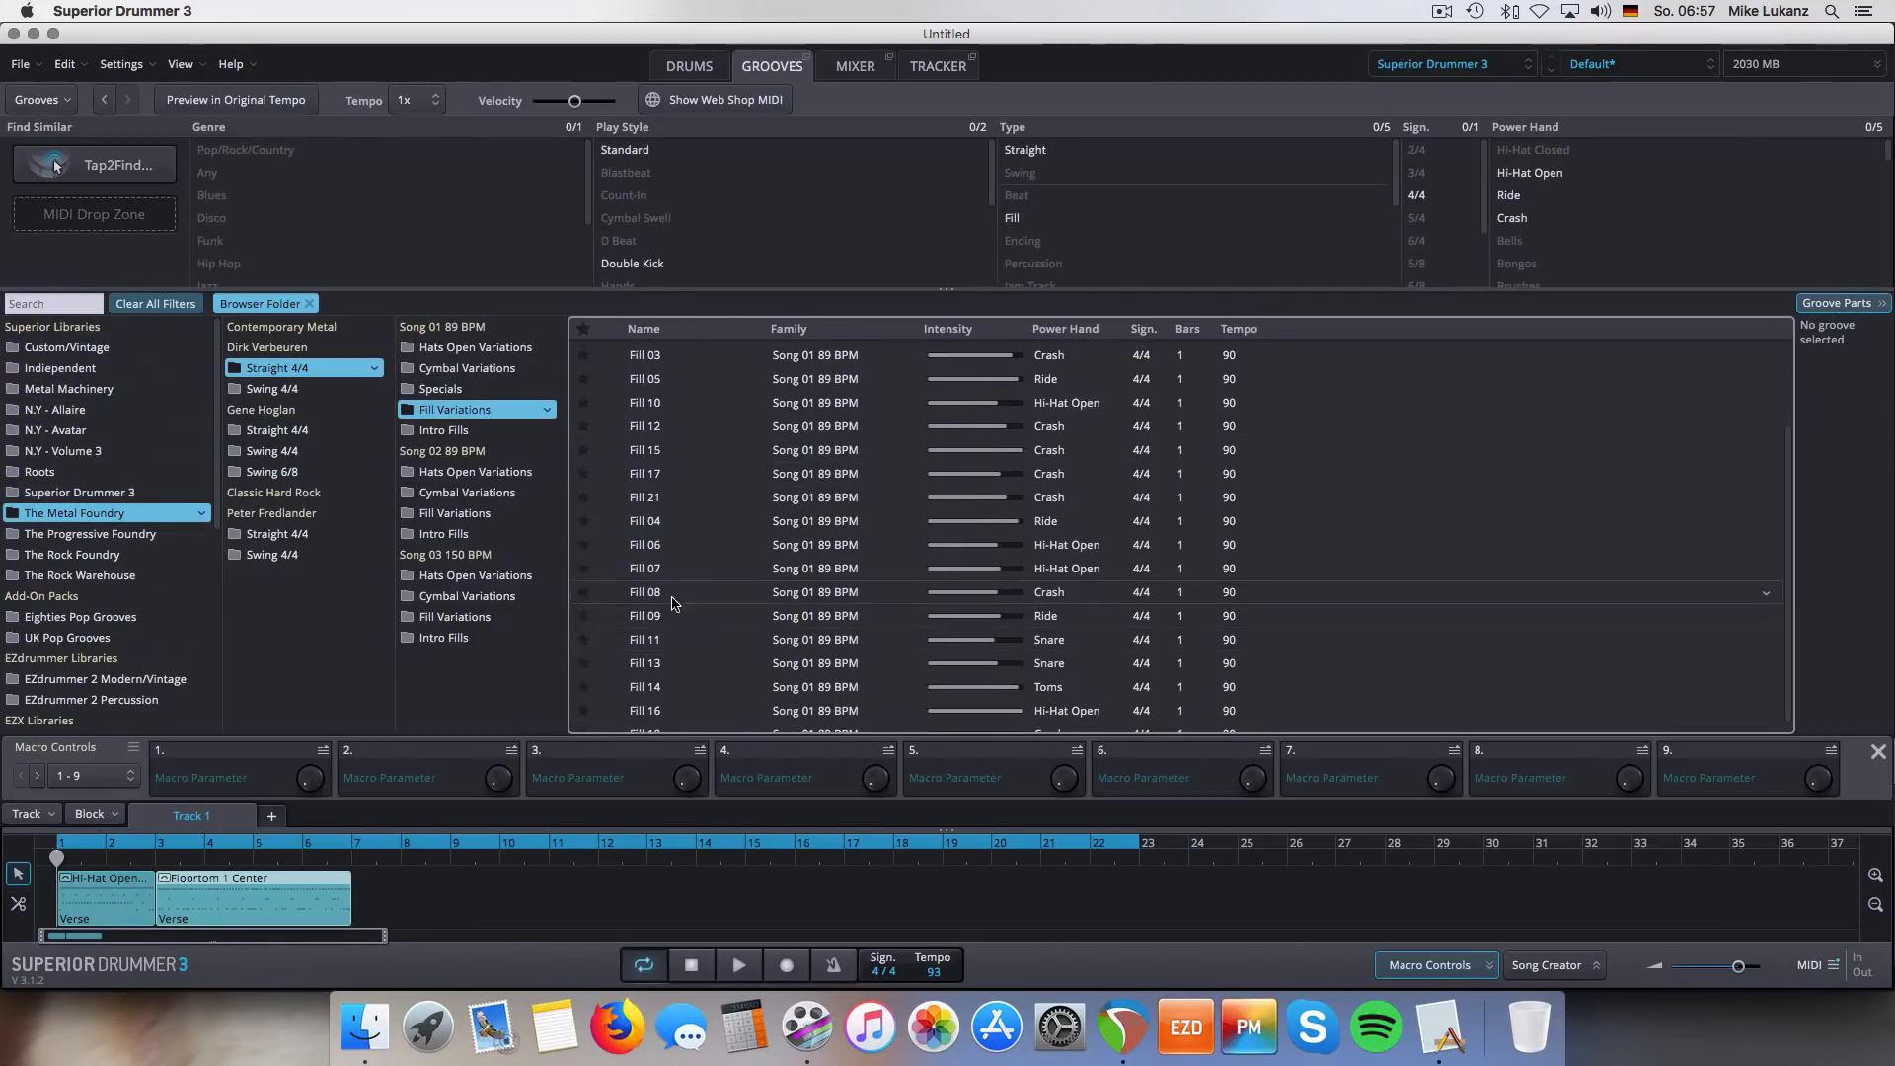
{"action": "left_click_drag", "start_coordinate": [647, 592], "coordinate": [376, 898]}
{"action": "left_click_drag", "start_coordinate": [1140, 841], "coordinate": [456, 841]}
- Play the assembled drum pattern with the full kit in view and stop playback
{"action": "left_click", "coordinate": [689, 66]}
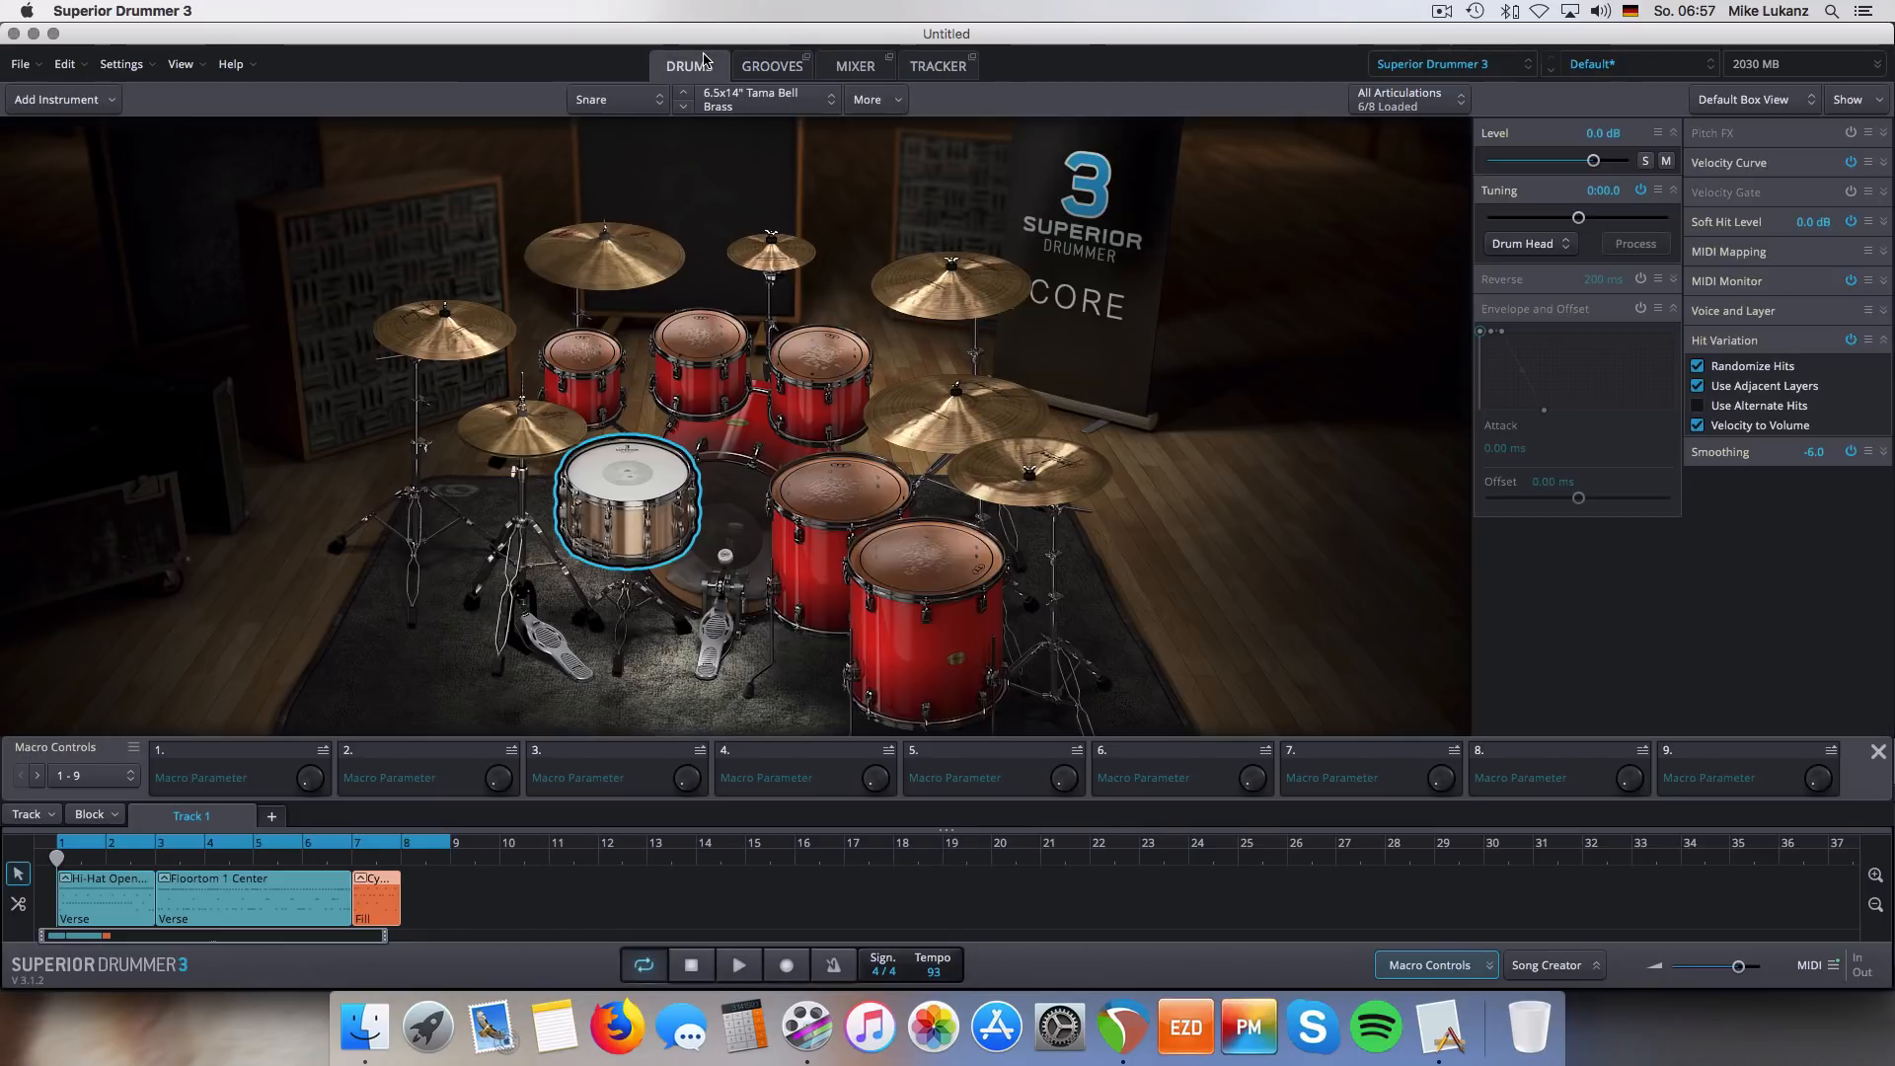
{"action": "left_click", "coordinate": [734, 969]}
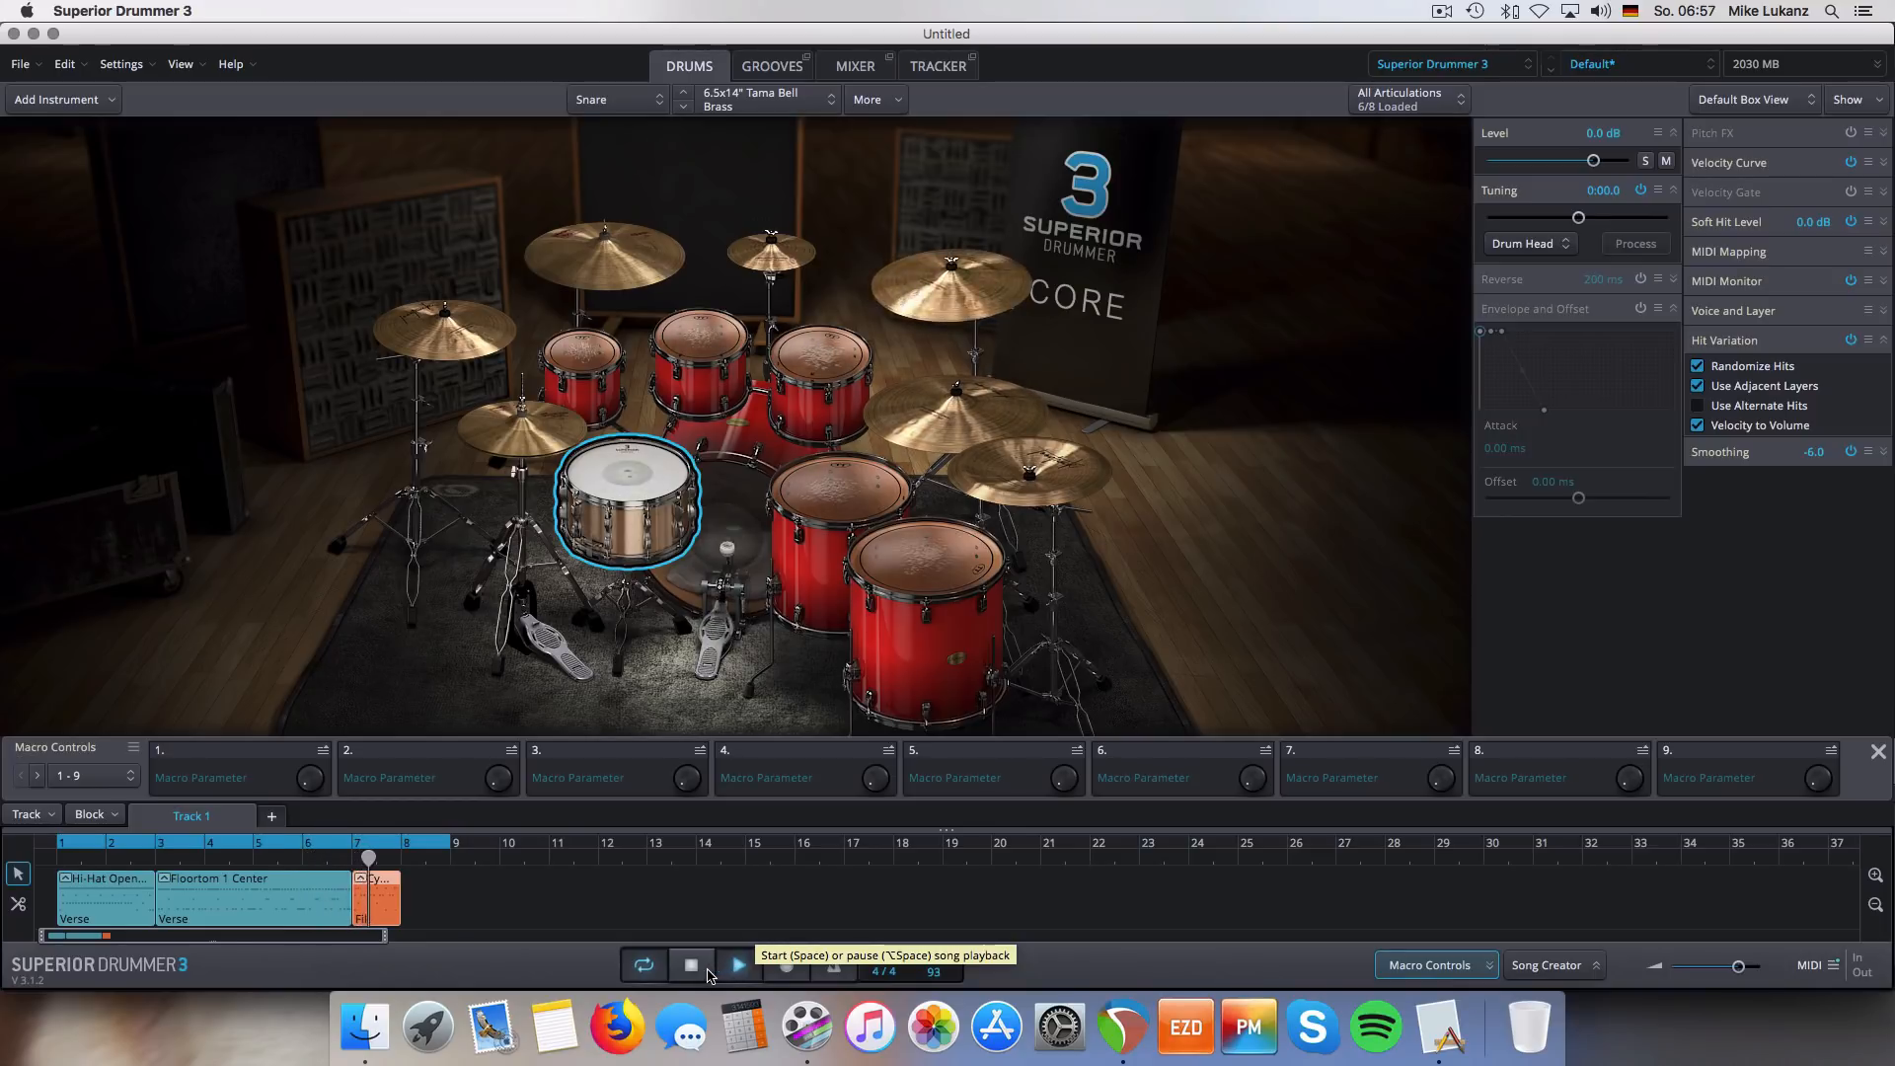
{"action": "left_click", "coordinate": [692, 967]}
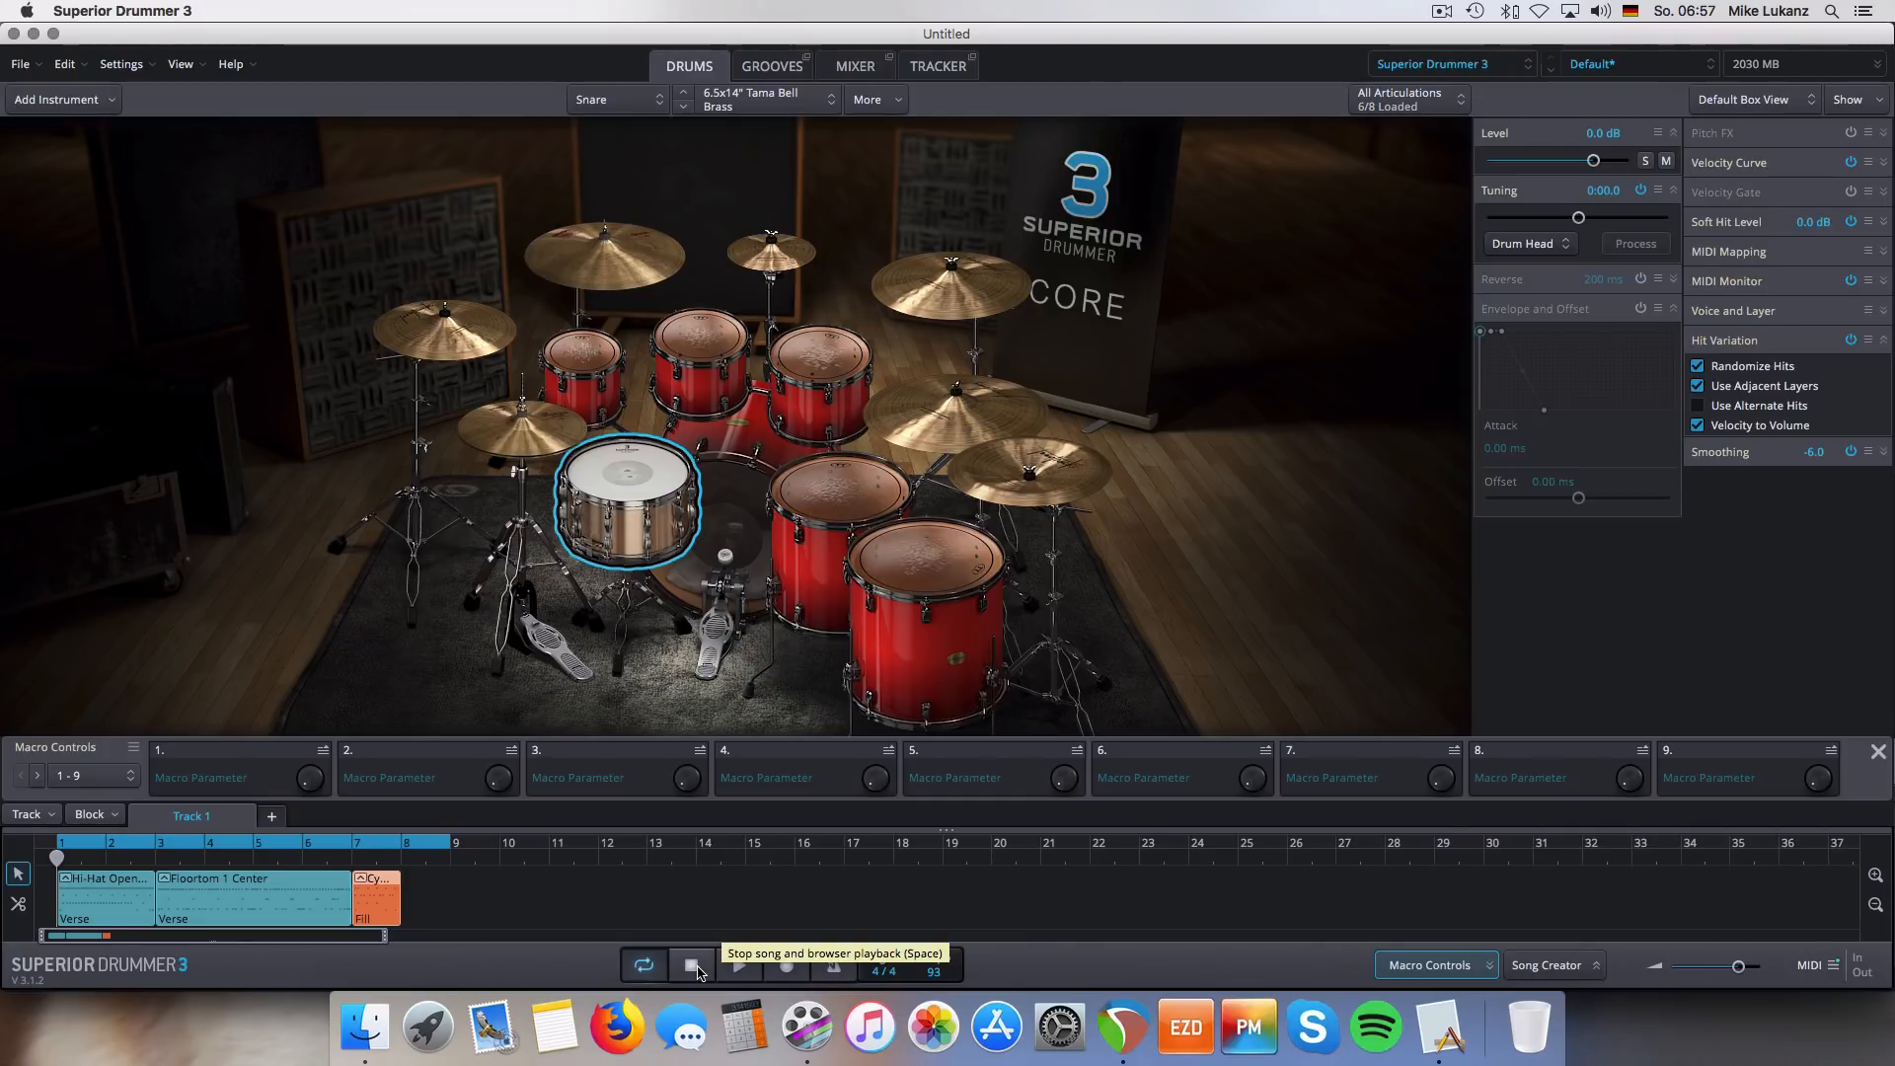
- Select the kick's three mic channels, Kick In through Kick Sub, in the mixer and solo them together
{"action": "left_click", "coordinate": [733, 499]}
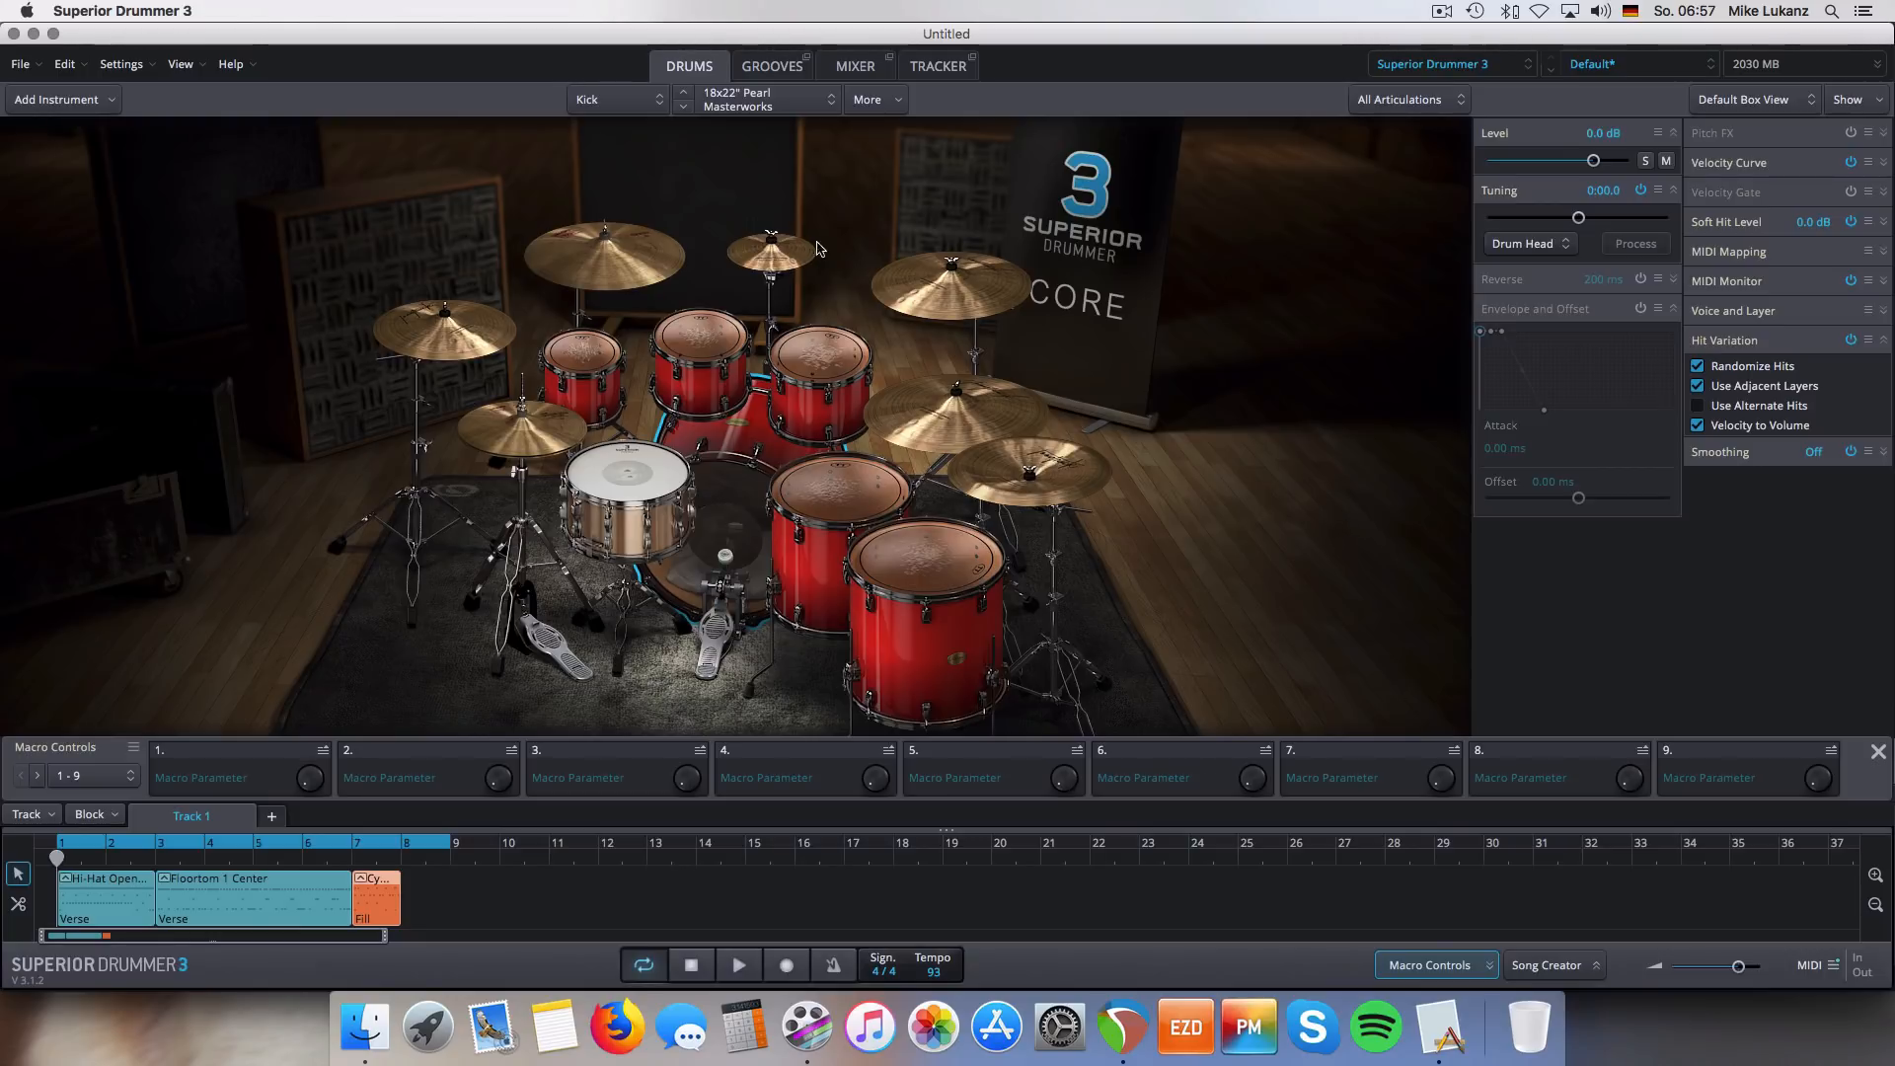
{"action": "left_click", "coordinate": [853, 67]}
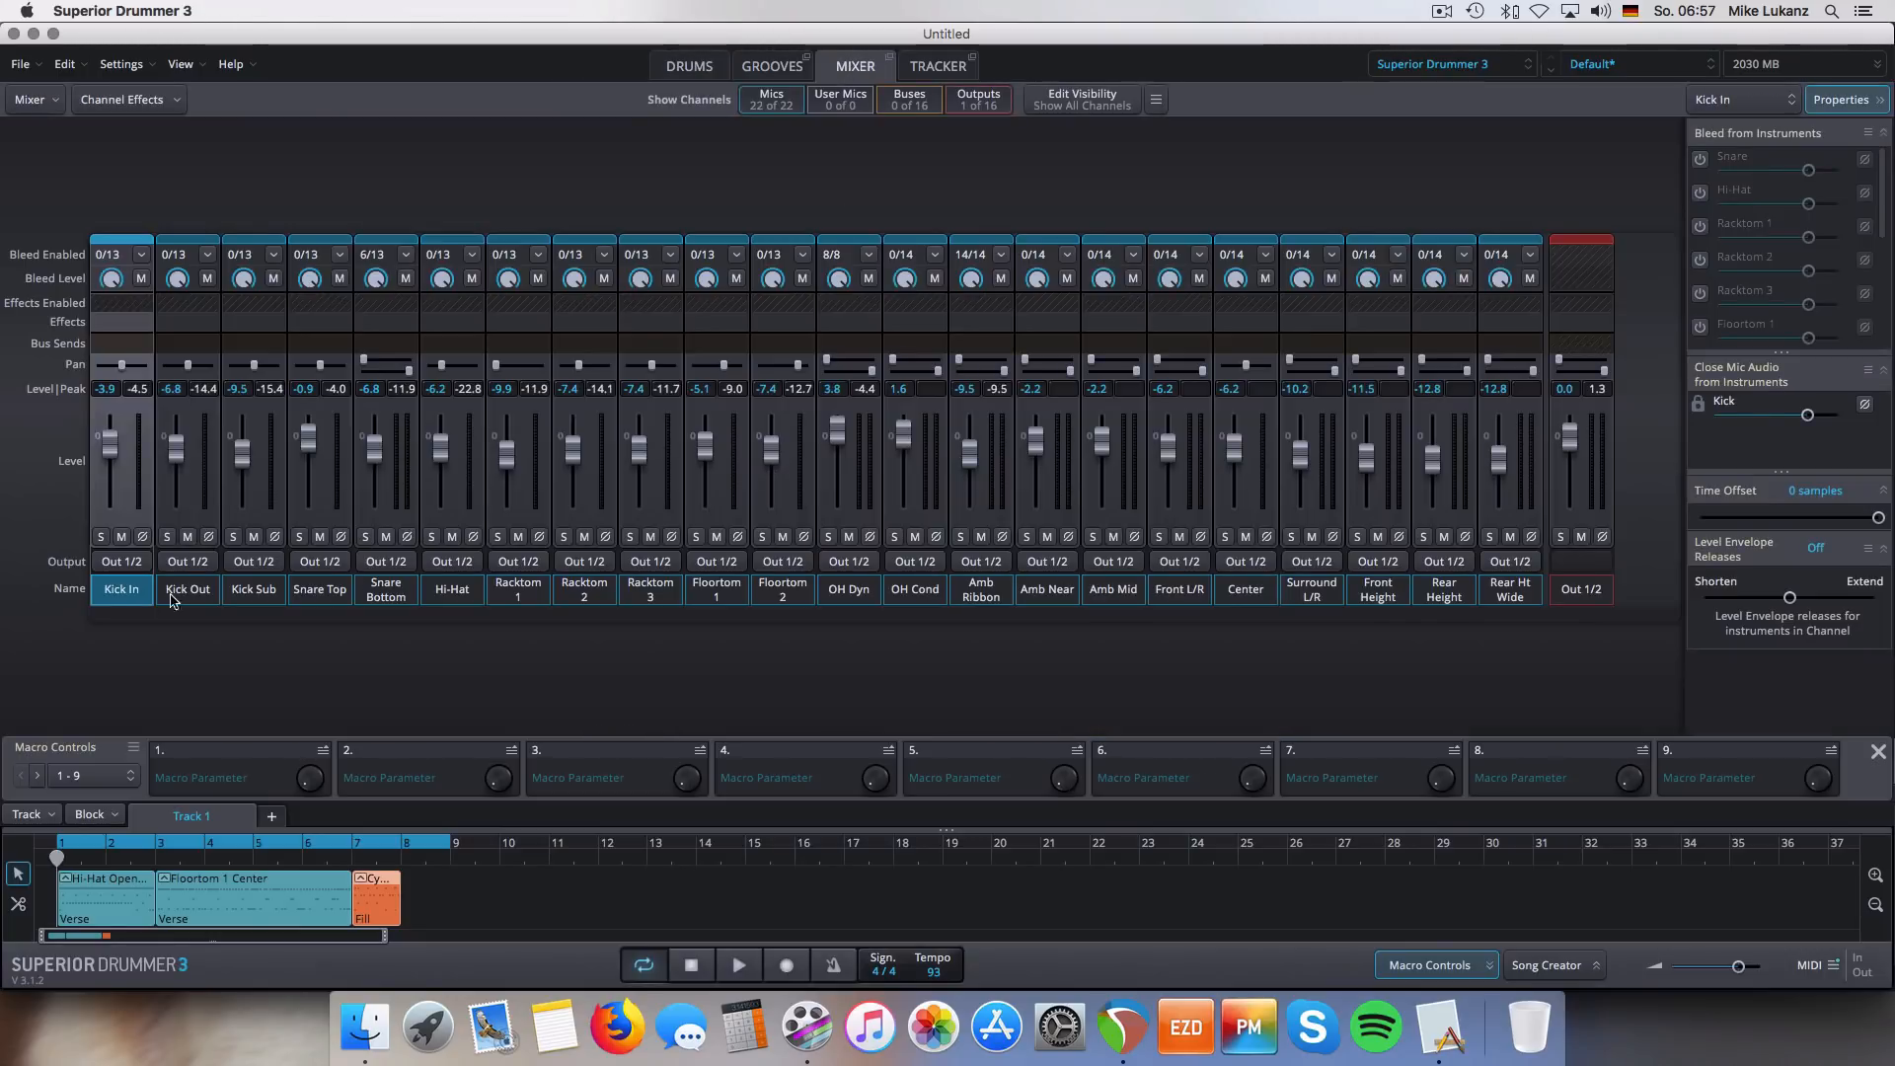
{"action": "left_click", "coordinate": [247, 590], "text": "shift"}
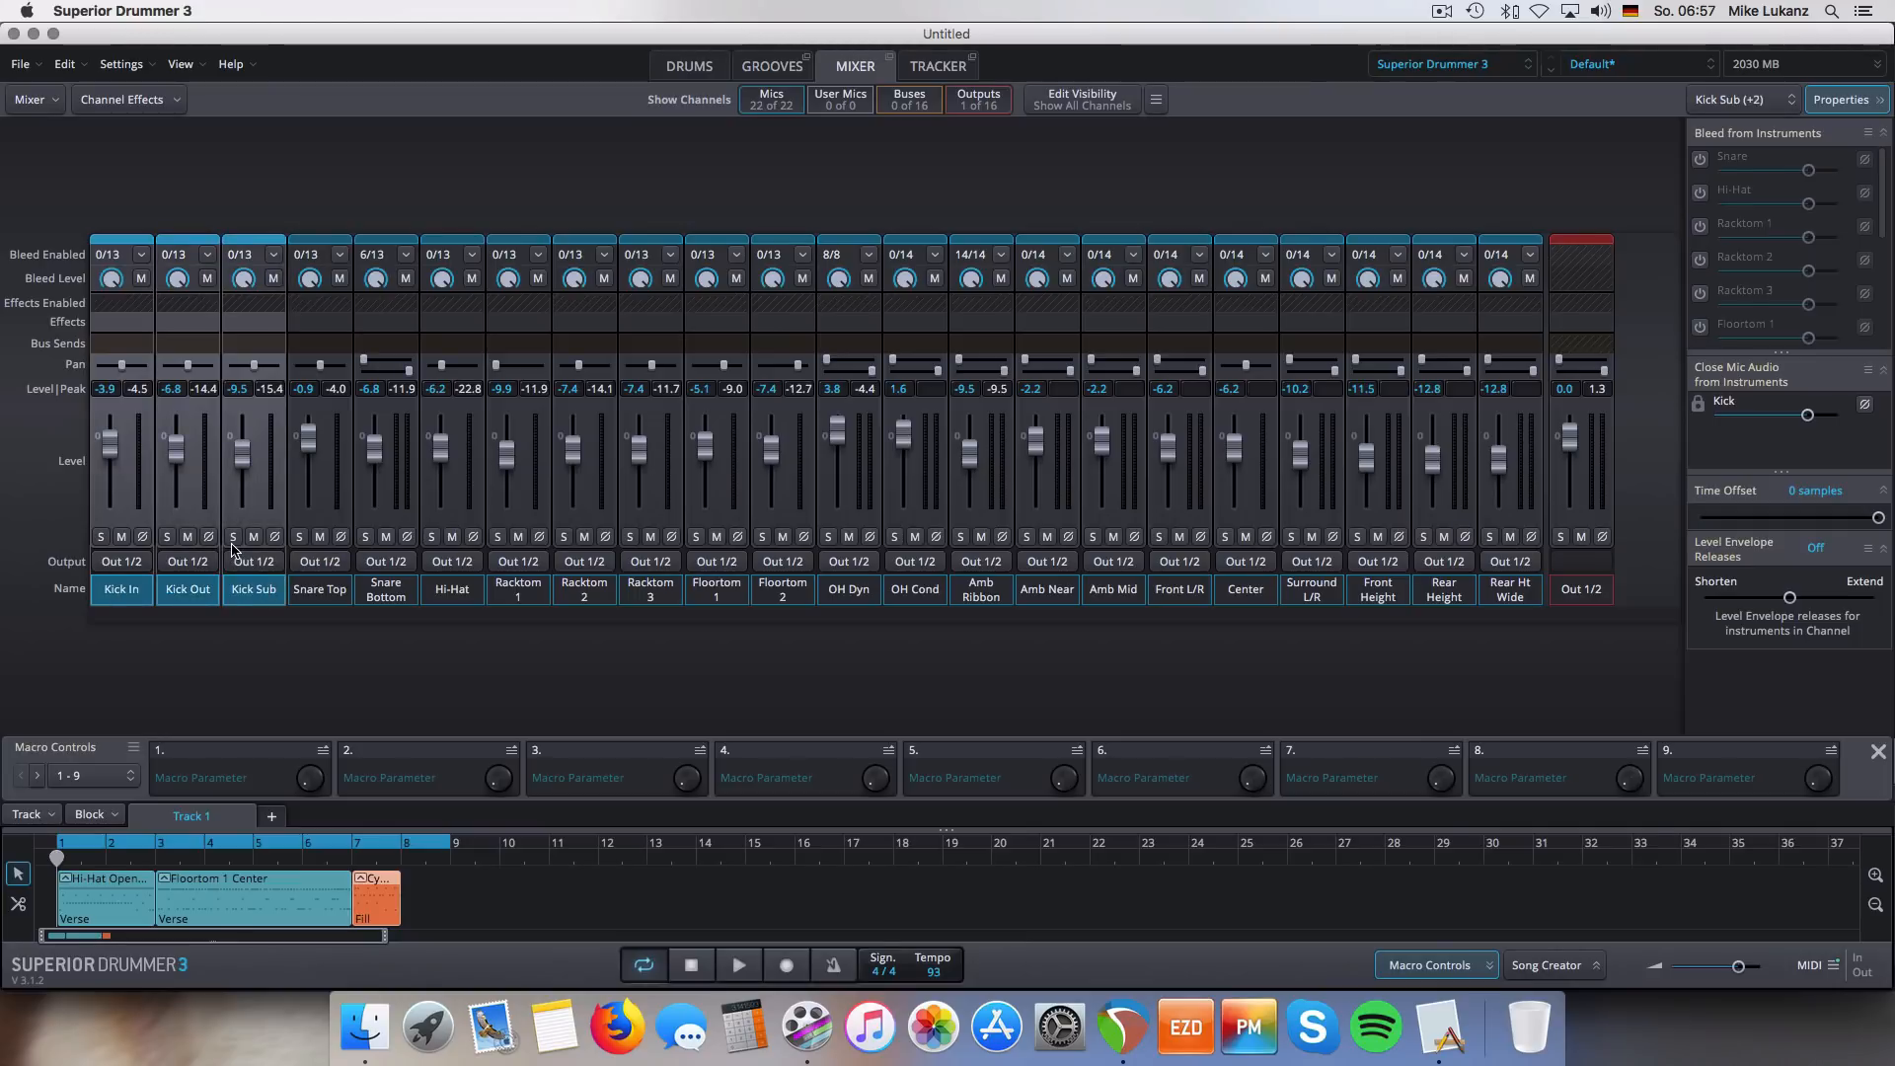
{"action": "left_click", "coordinate": [232, 549]}
{"action": "left_click", "coordinate": [117, 566], "text": "shift"}
- Return to the drum kit view and listen to the pattern with only the kick mics soloed
{"action": "left_click", "coordinate": [689, 66]}
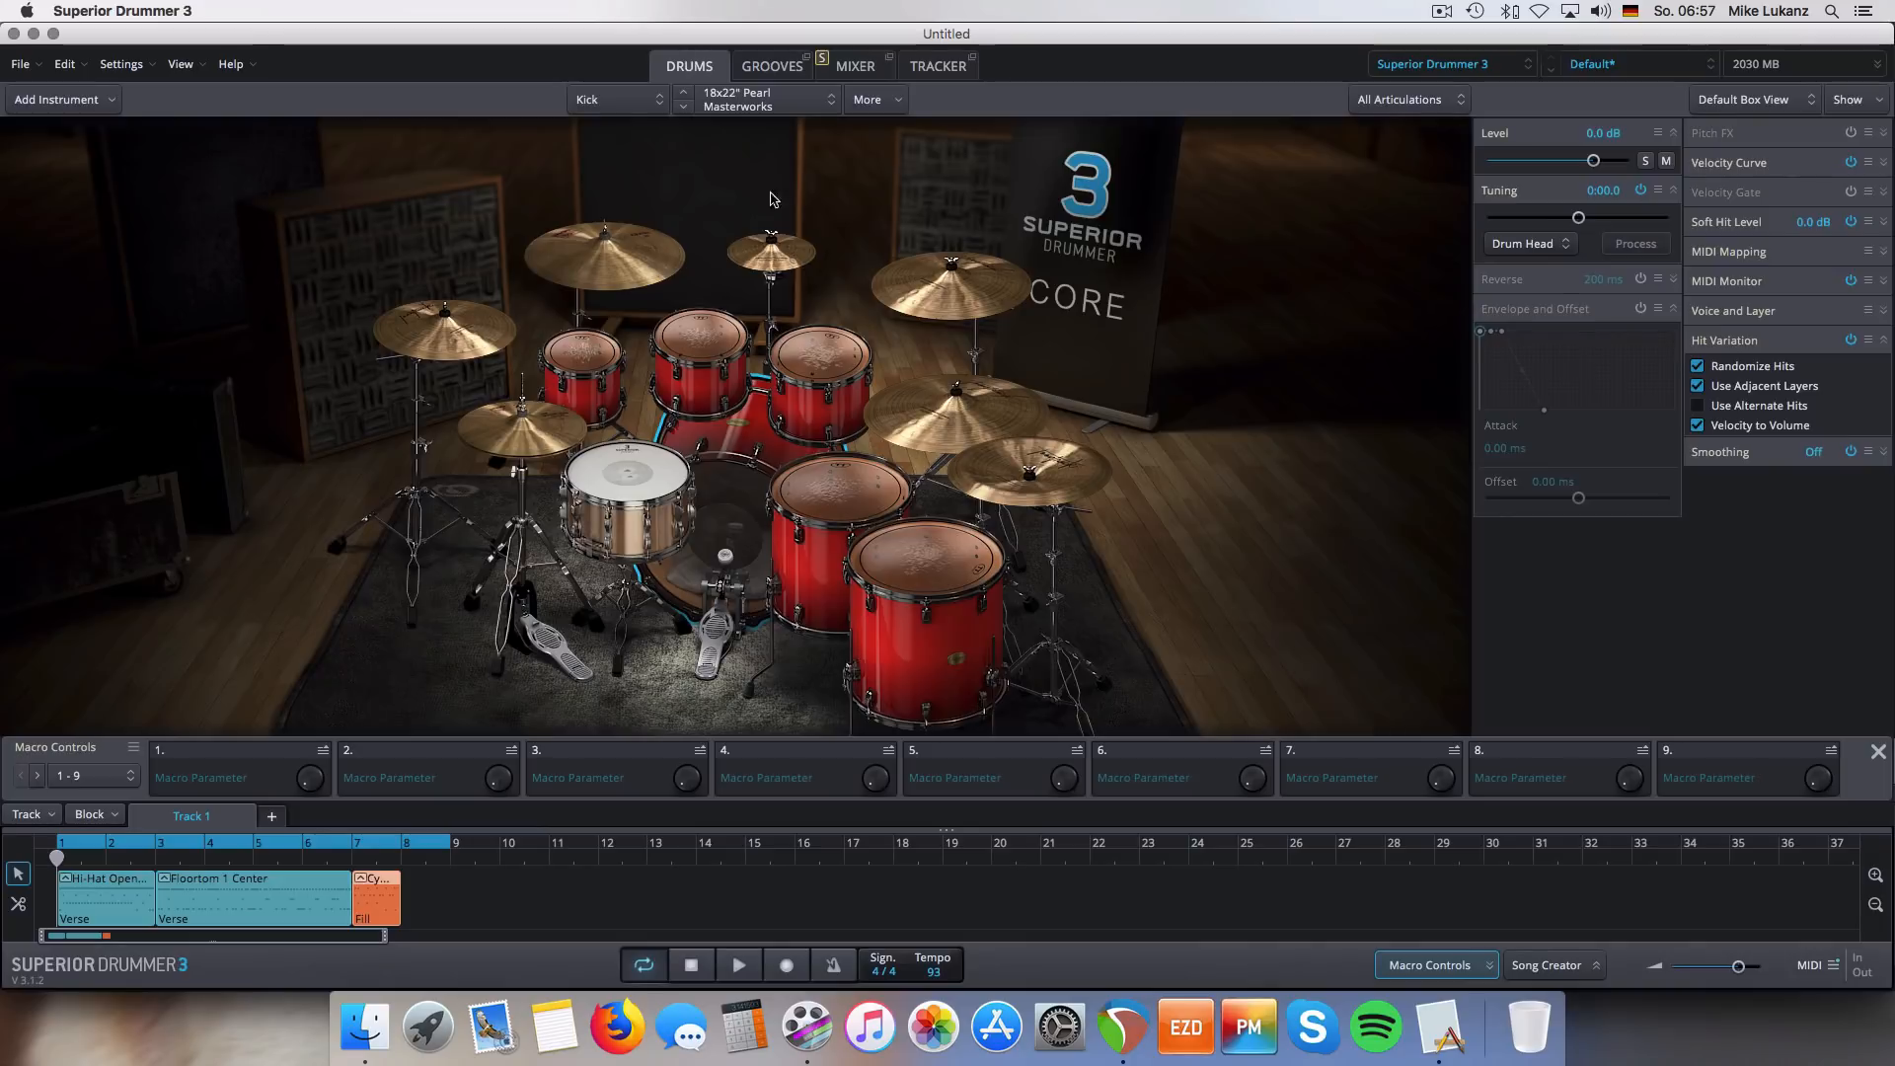
{"action": "left_click", "coordinate": [737, 967]}
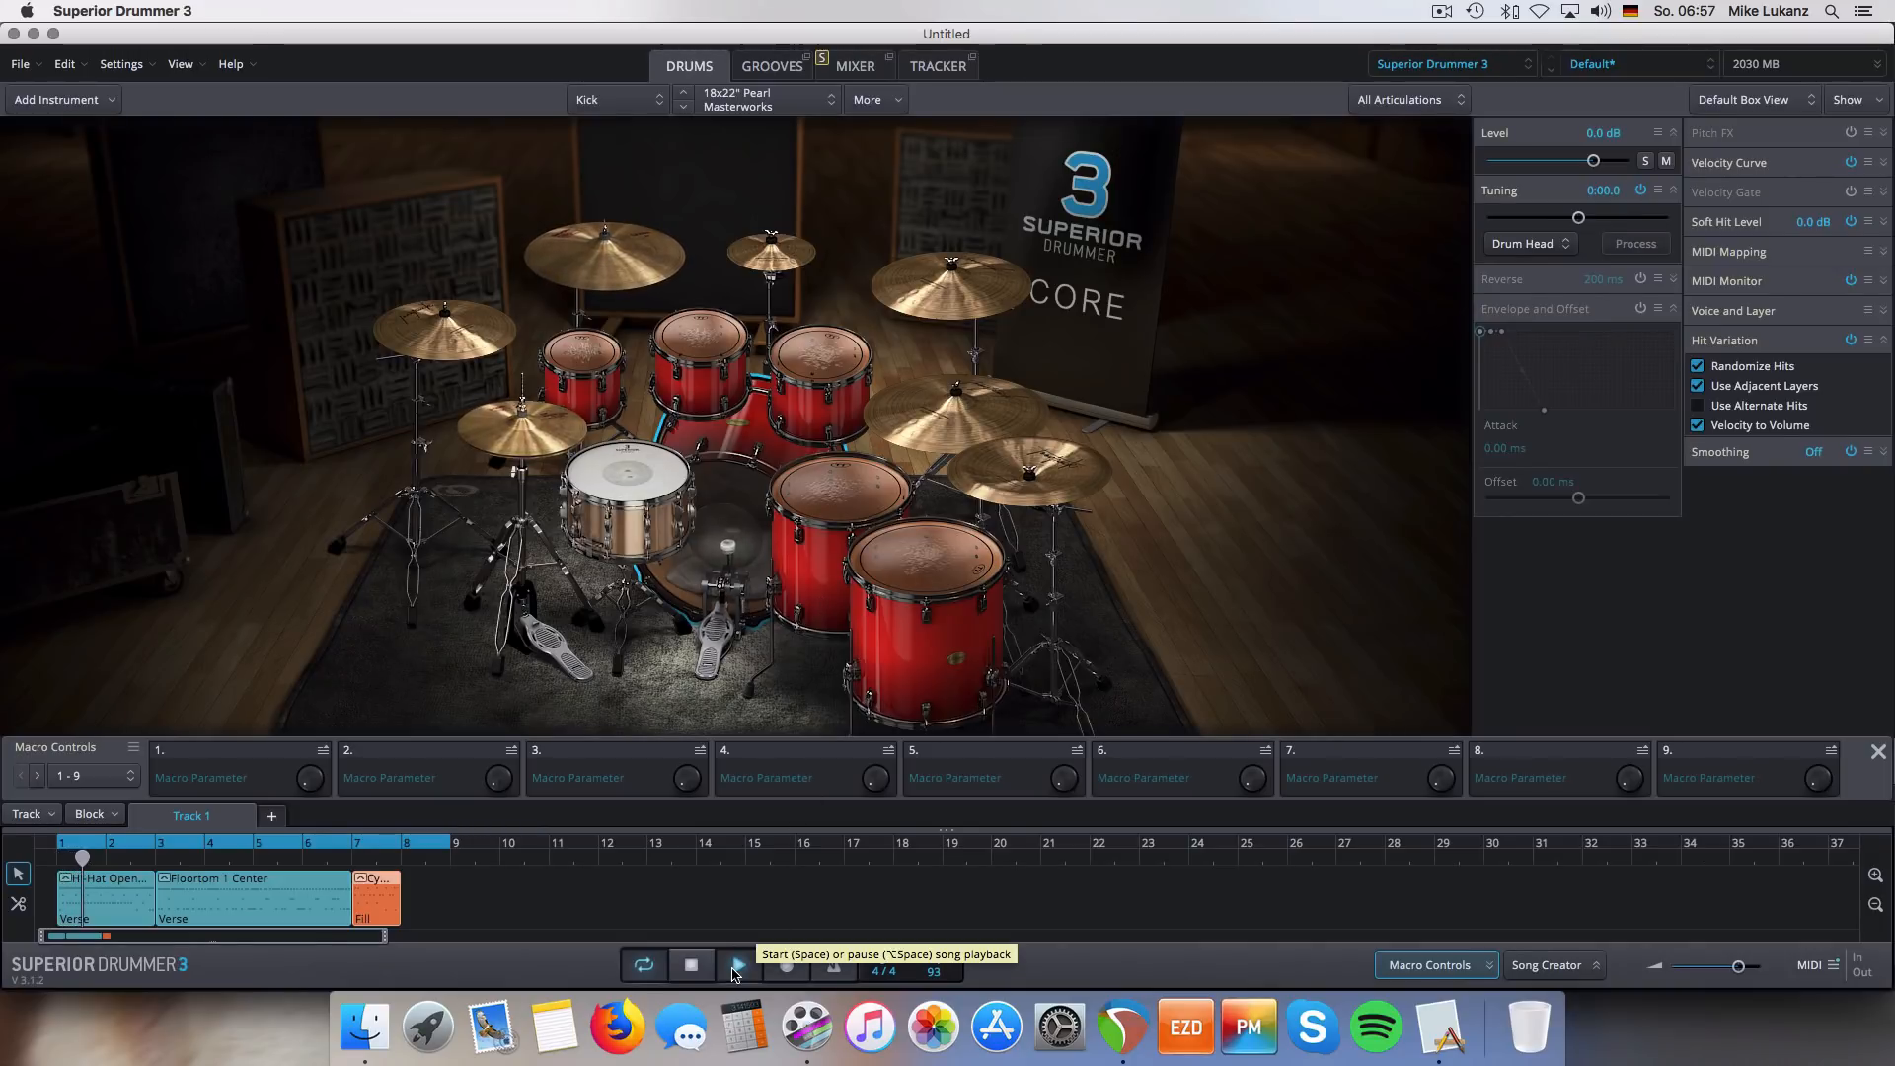
{"action": "left_click", "coordinate": [736, 970]}
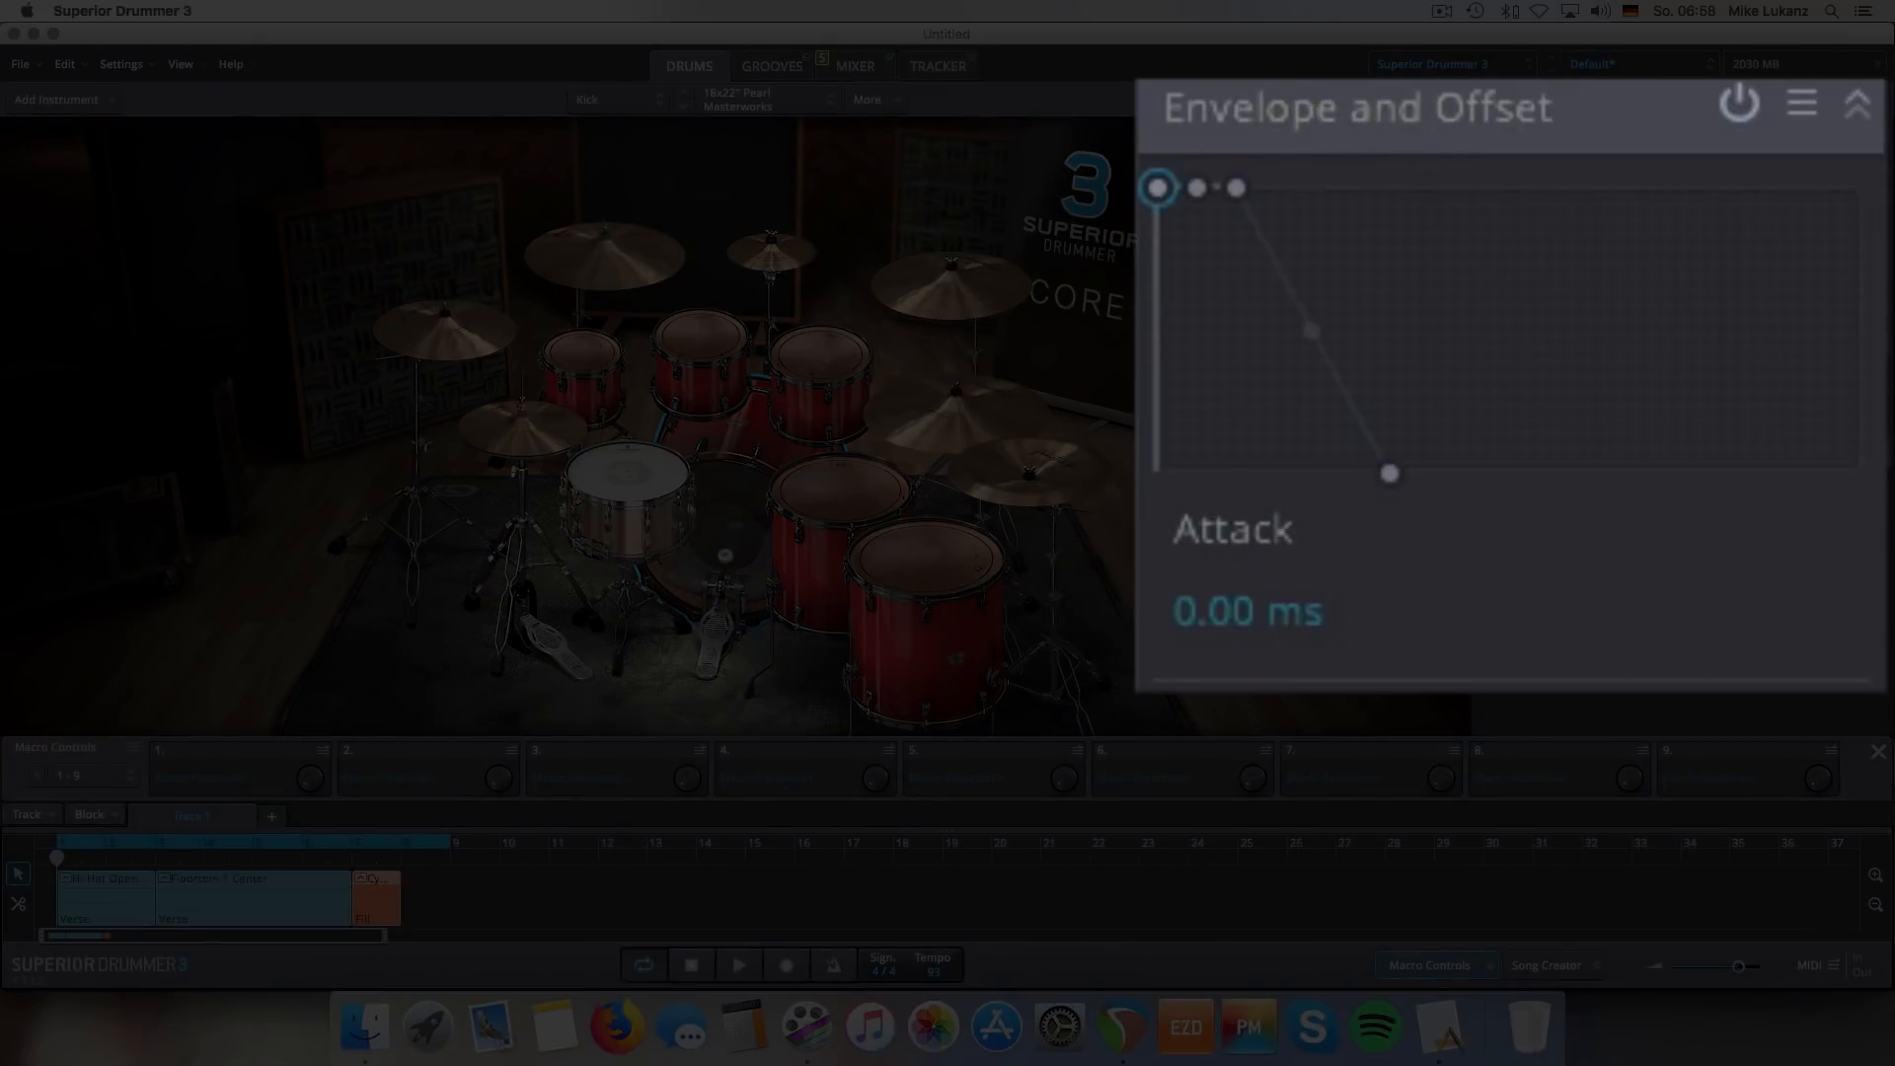
- Enable Envelope and Offset for the kick, set its release to 880 ms and audition the drum
{"action": "left_click", "coordinate": [1738, 103]}
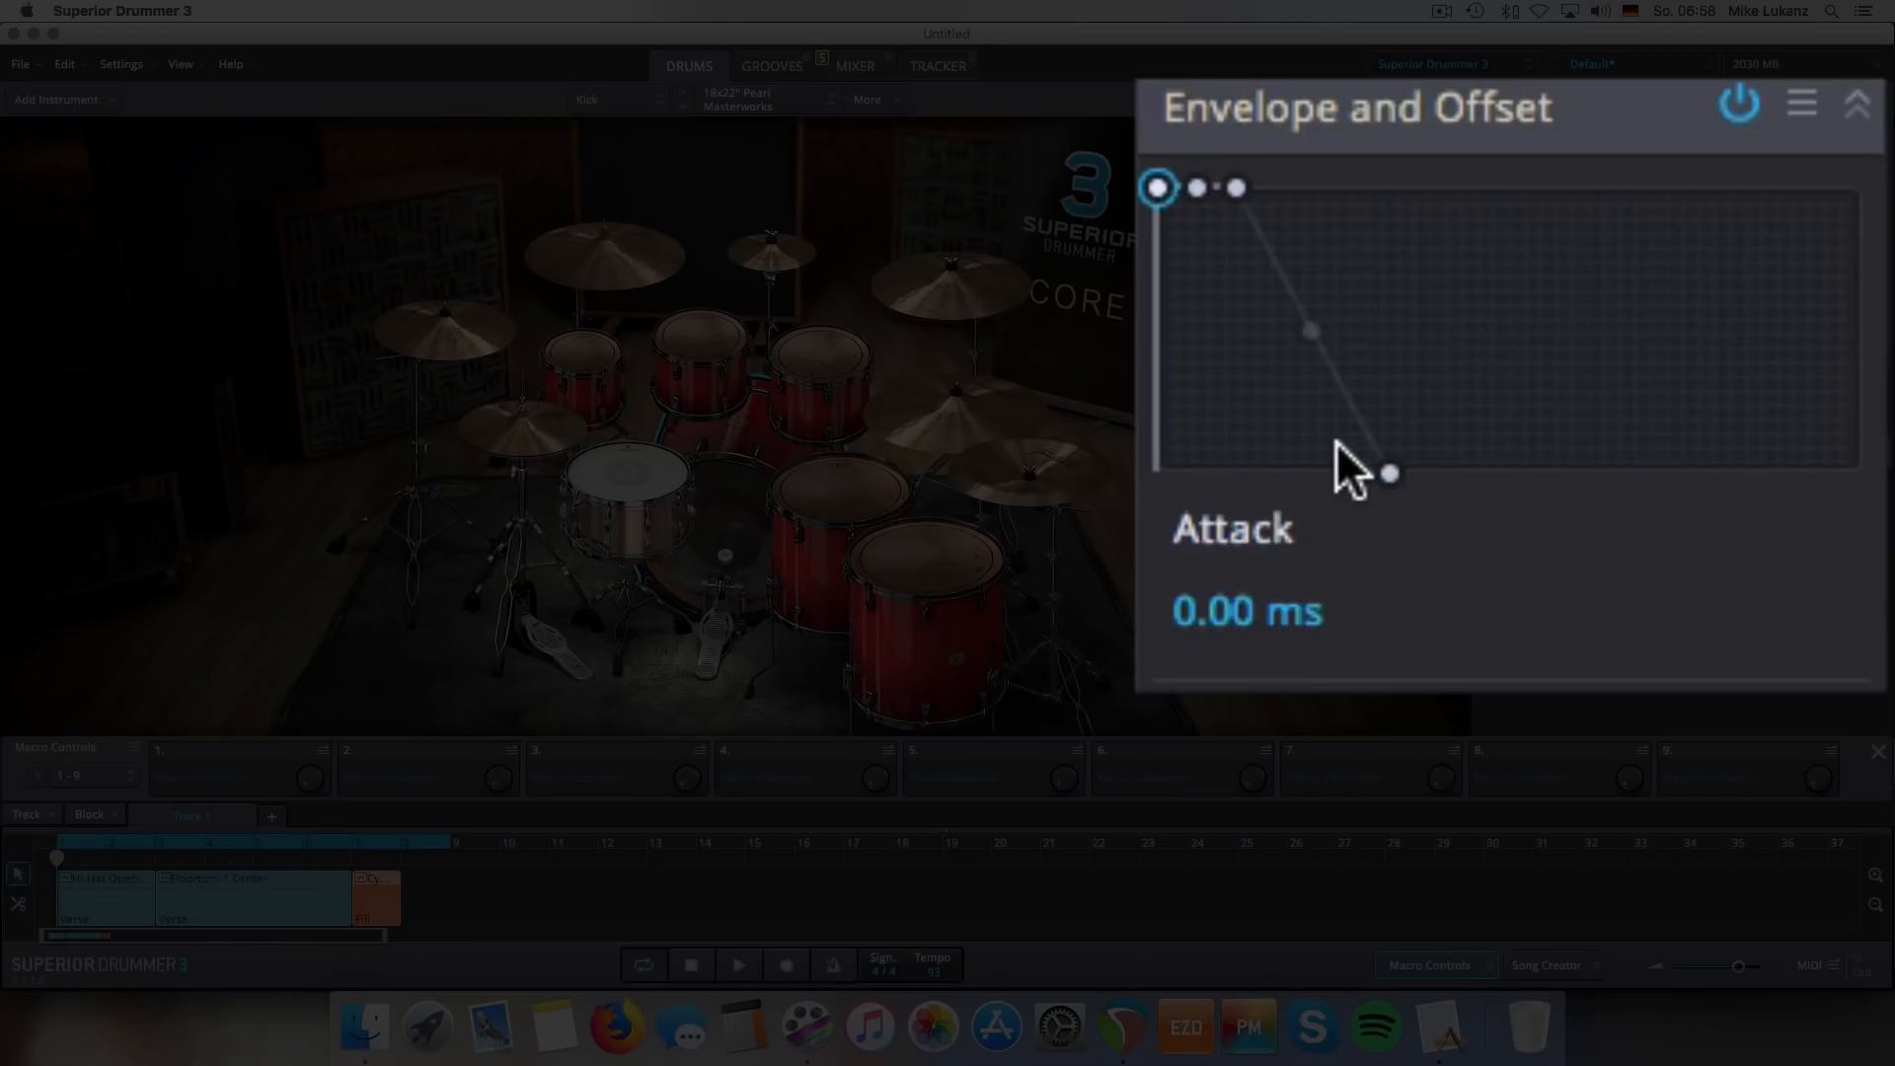
{"action": "left_click", "coordinate": [1389, 475]}
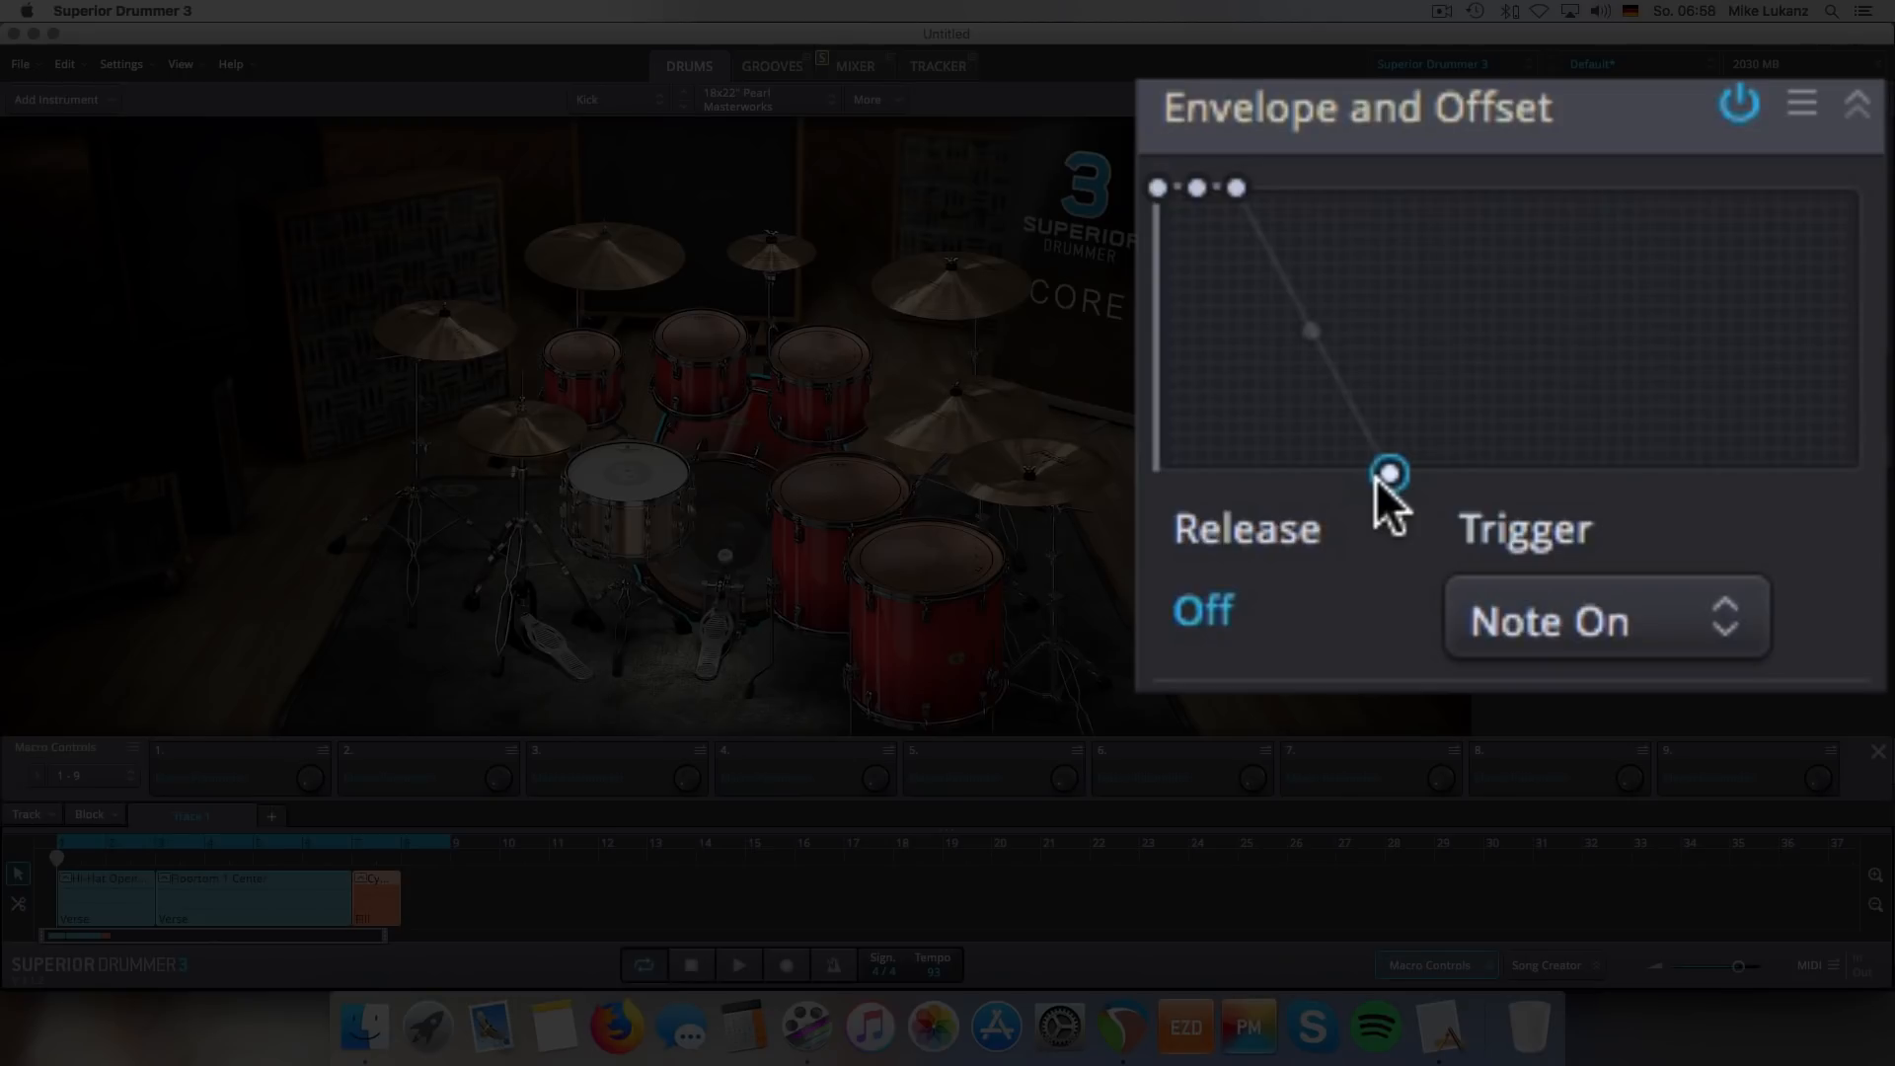
{"action": "left_click_drag", "start_coordinate": [1377, 478], "coordinate": [1354, 478]}
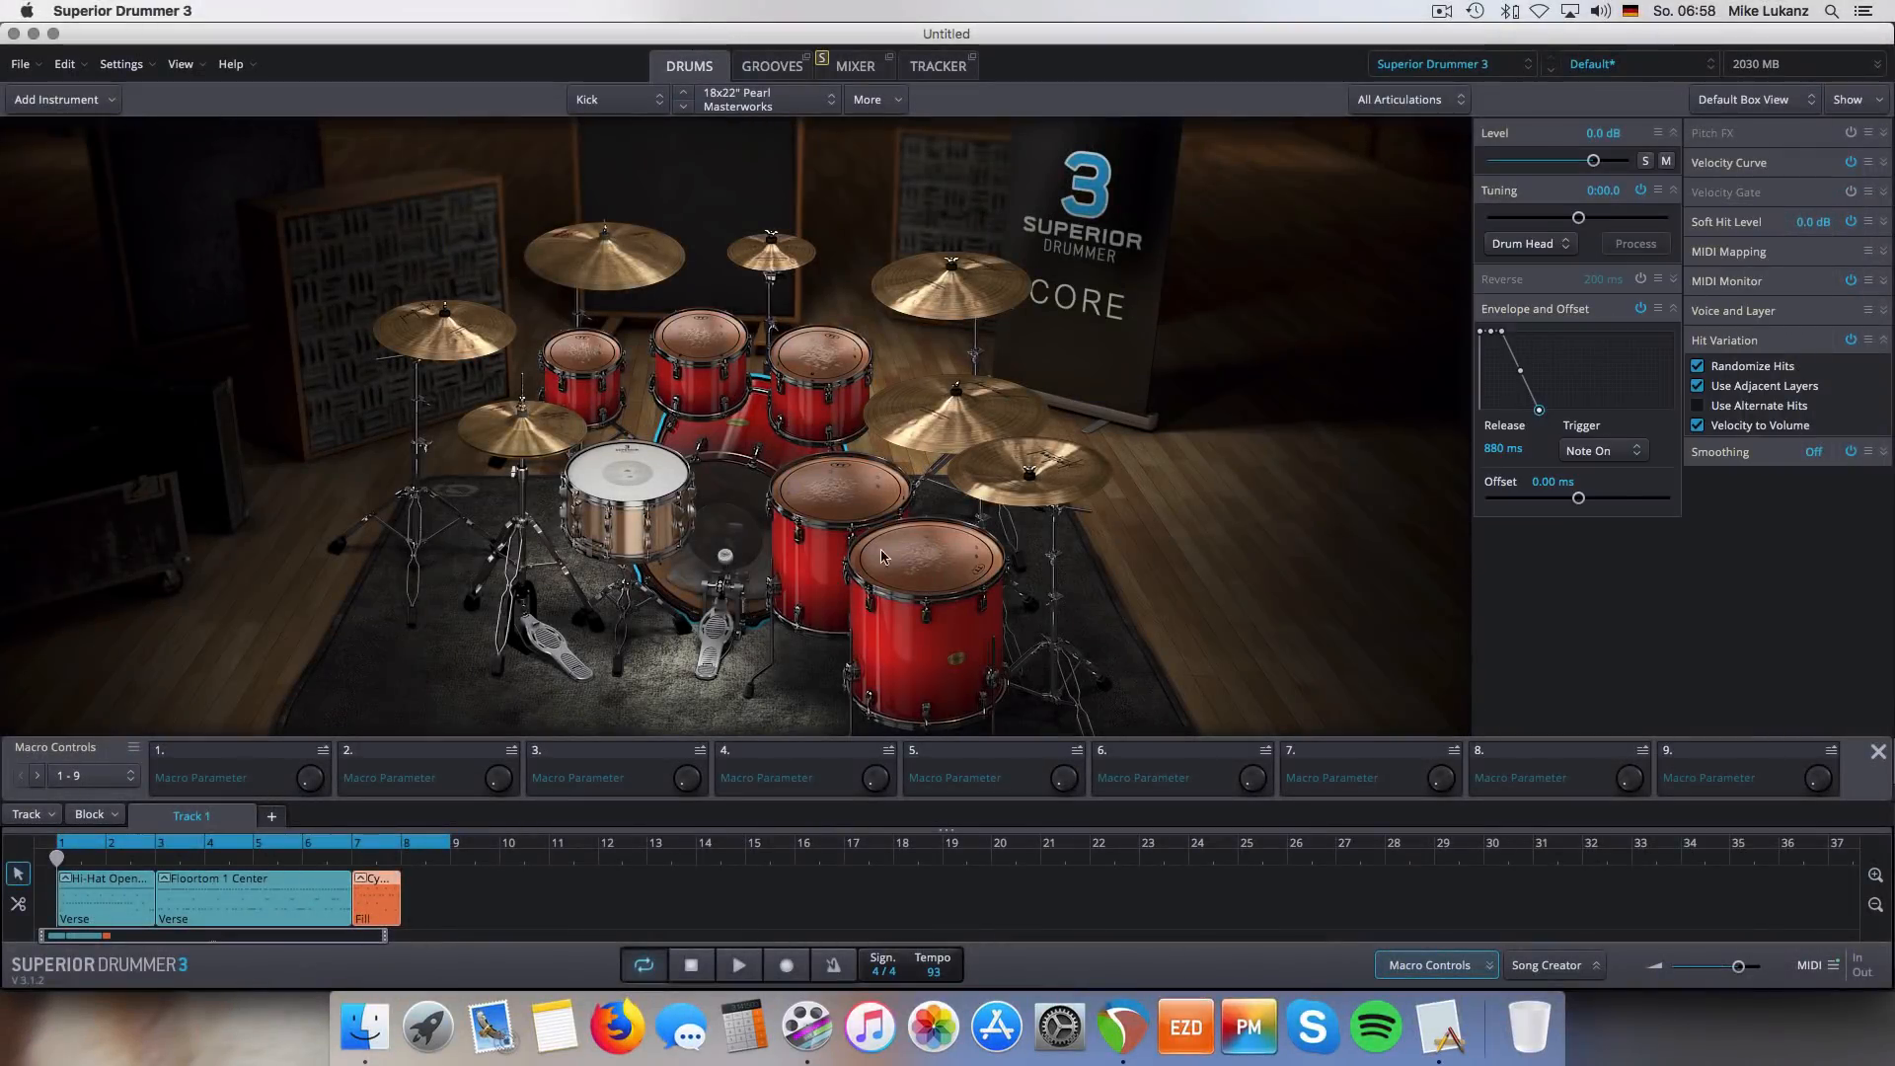
{"action": "left_click", "coordinate": [731, 541]}
- Try the kick's envelope release at 287 ms and at Off, auditioning the drum with each setting
{"action": "left_click_drag", "start_coordinate": [1542, 411], "coordinate": [1533, 414]}
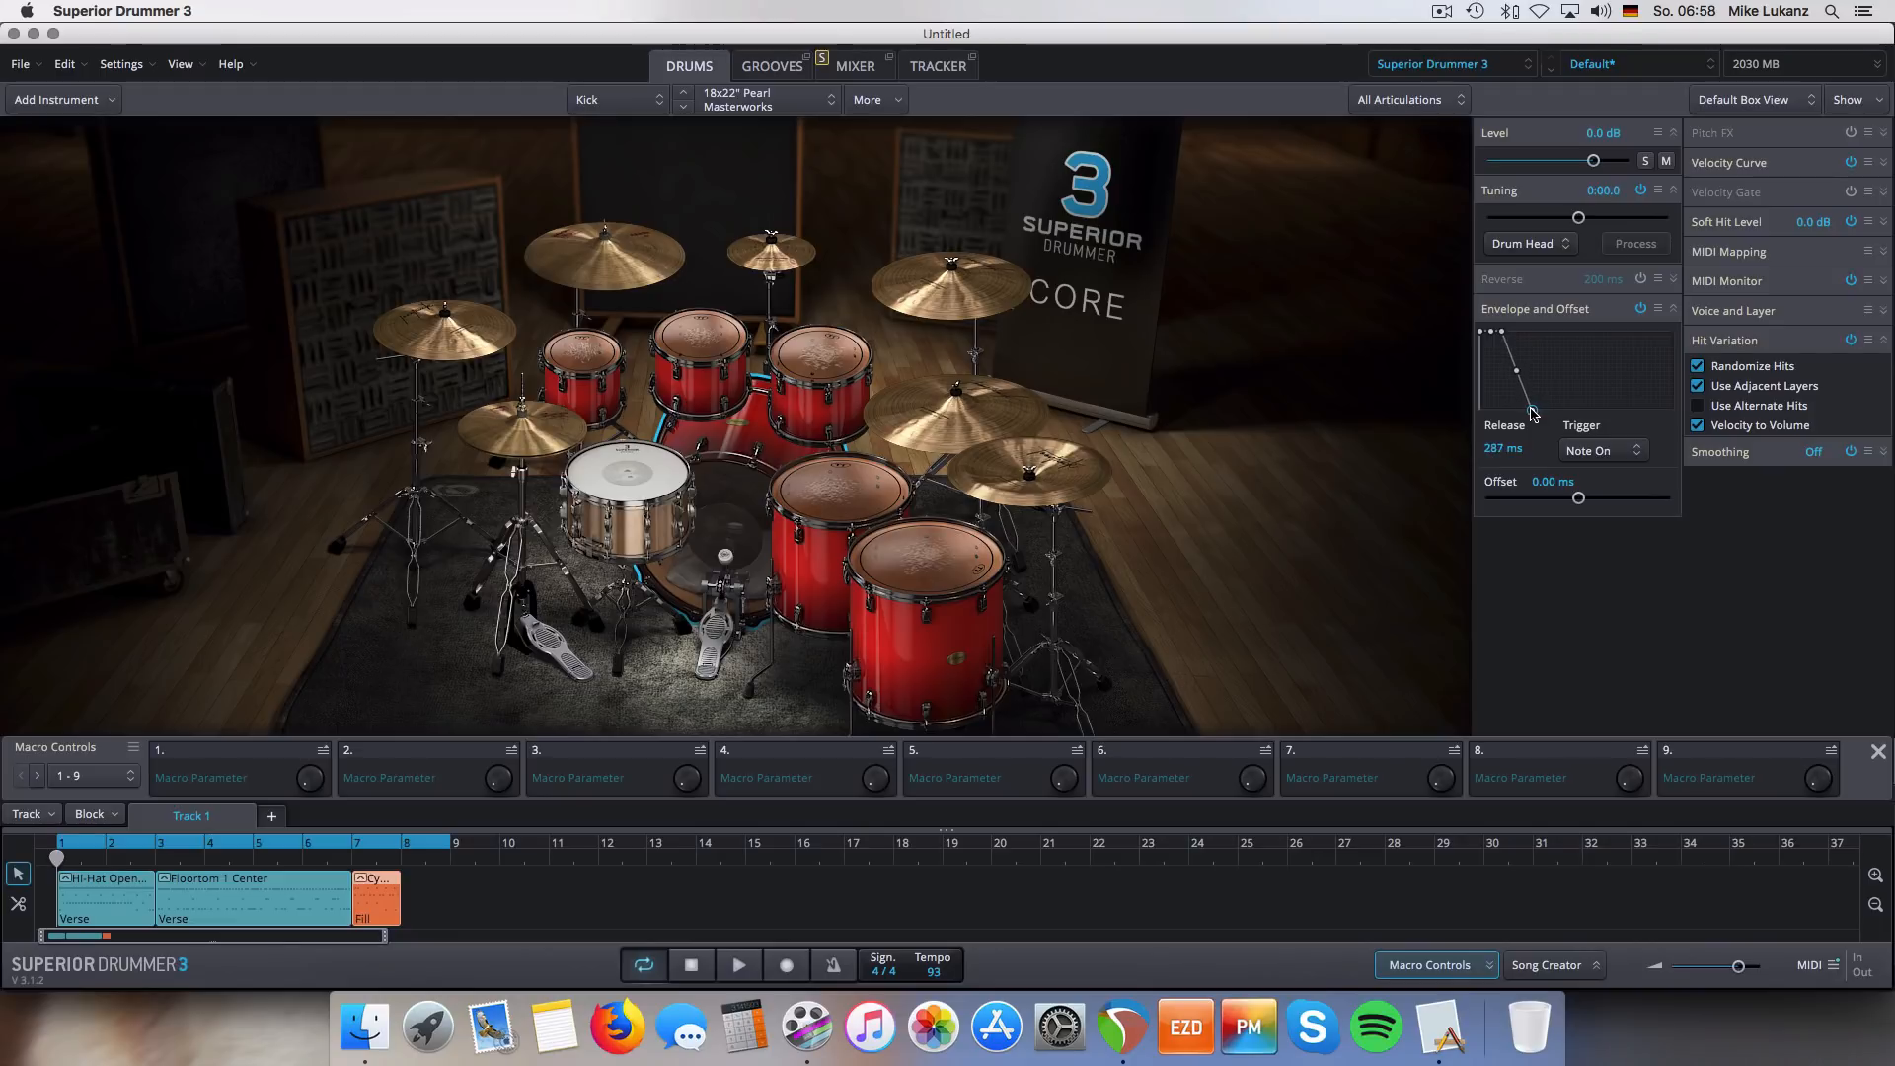
{"action": "left_click", "coordinate": [697, 555]}
{"action": "left_click", "coordinate": [697, 555]}
{"action": "left_click", "coordinate": [697, 555]}
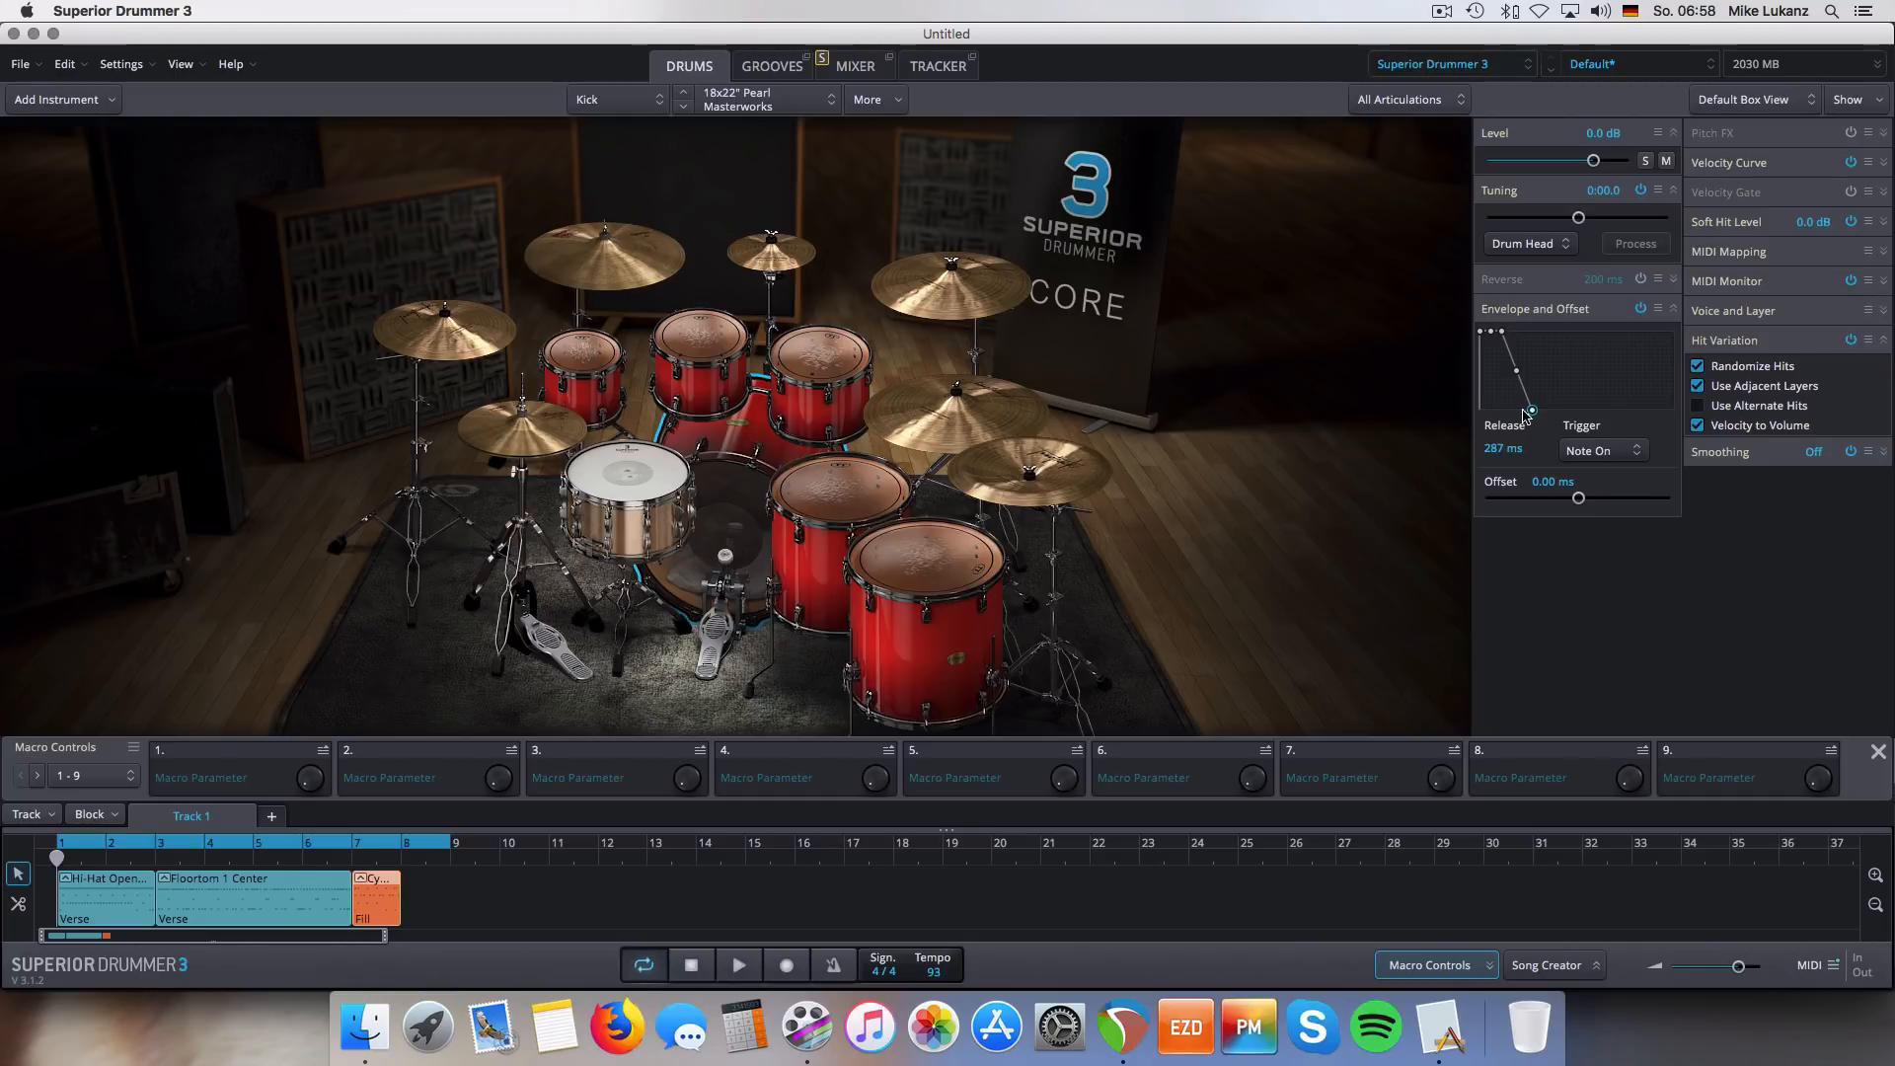
{"action": "left_click_drag", "start_coordinate": [1533, 411], "coordinate": [1546, 410]}
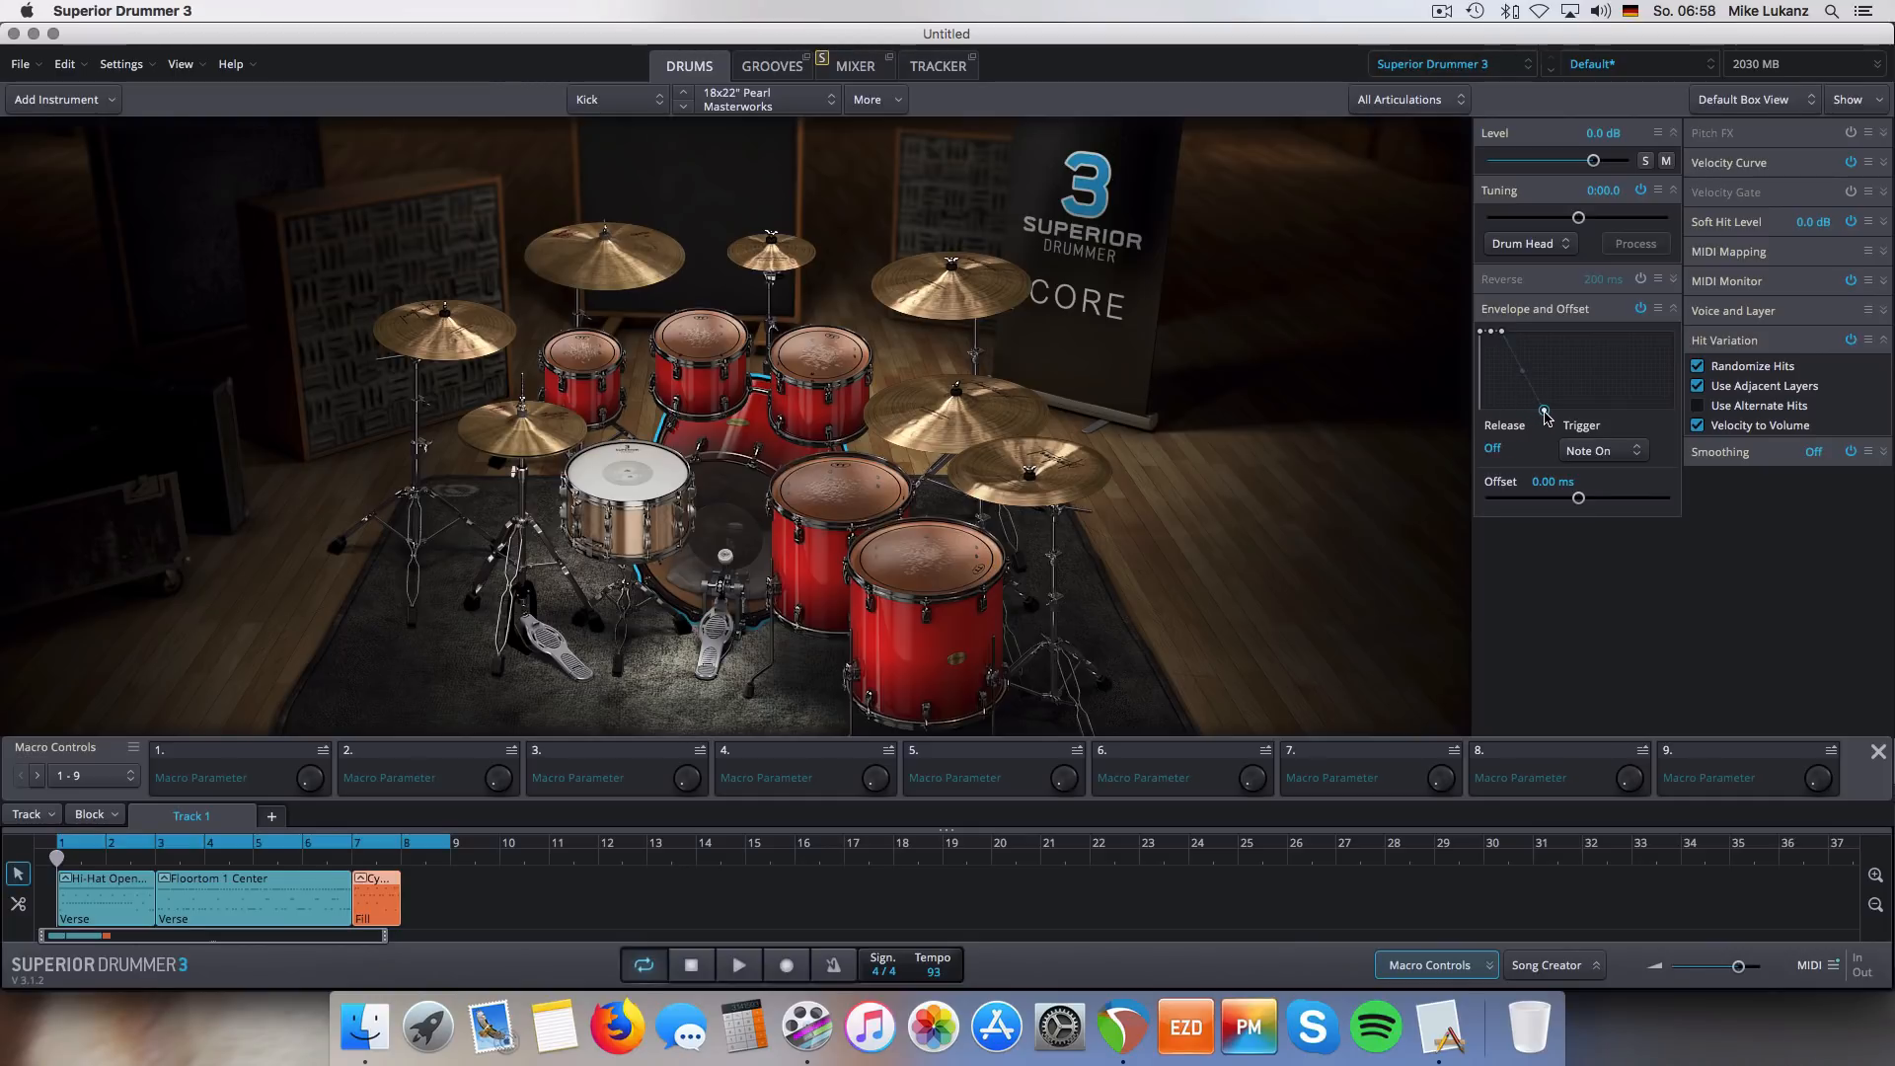
{"action": "left_click", "coordinate": [711, 500]}
- Set the kick's envelope release to 544 ms and audition it with single hits and in the song
{"action": "left_click_drag", "start_coordinate": [1546, 411], "coordinate": [1541, 413]}
{"action": "left_click", "coordinate": [758, 520]}
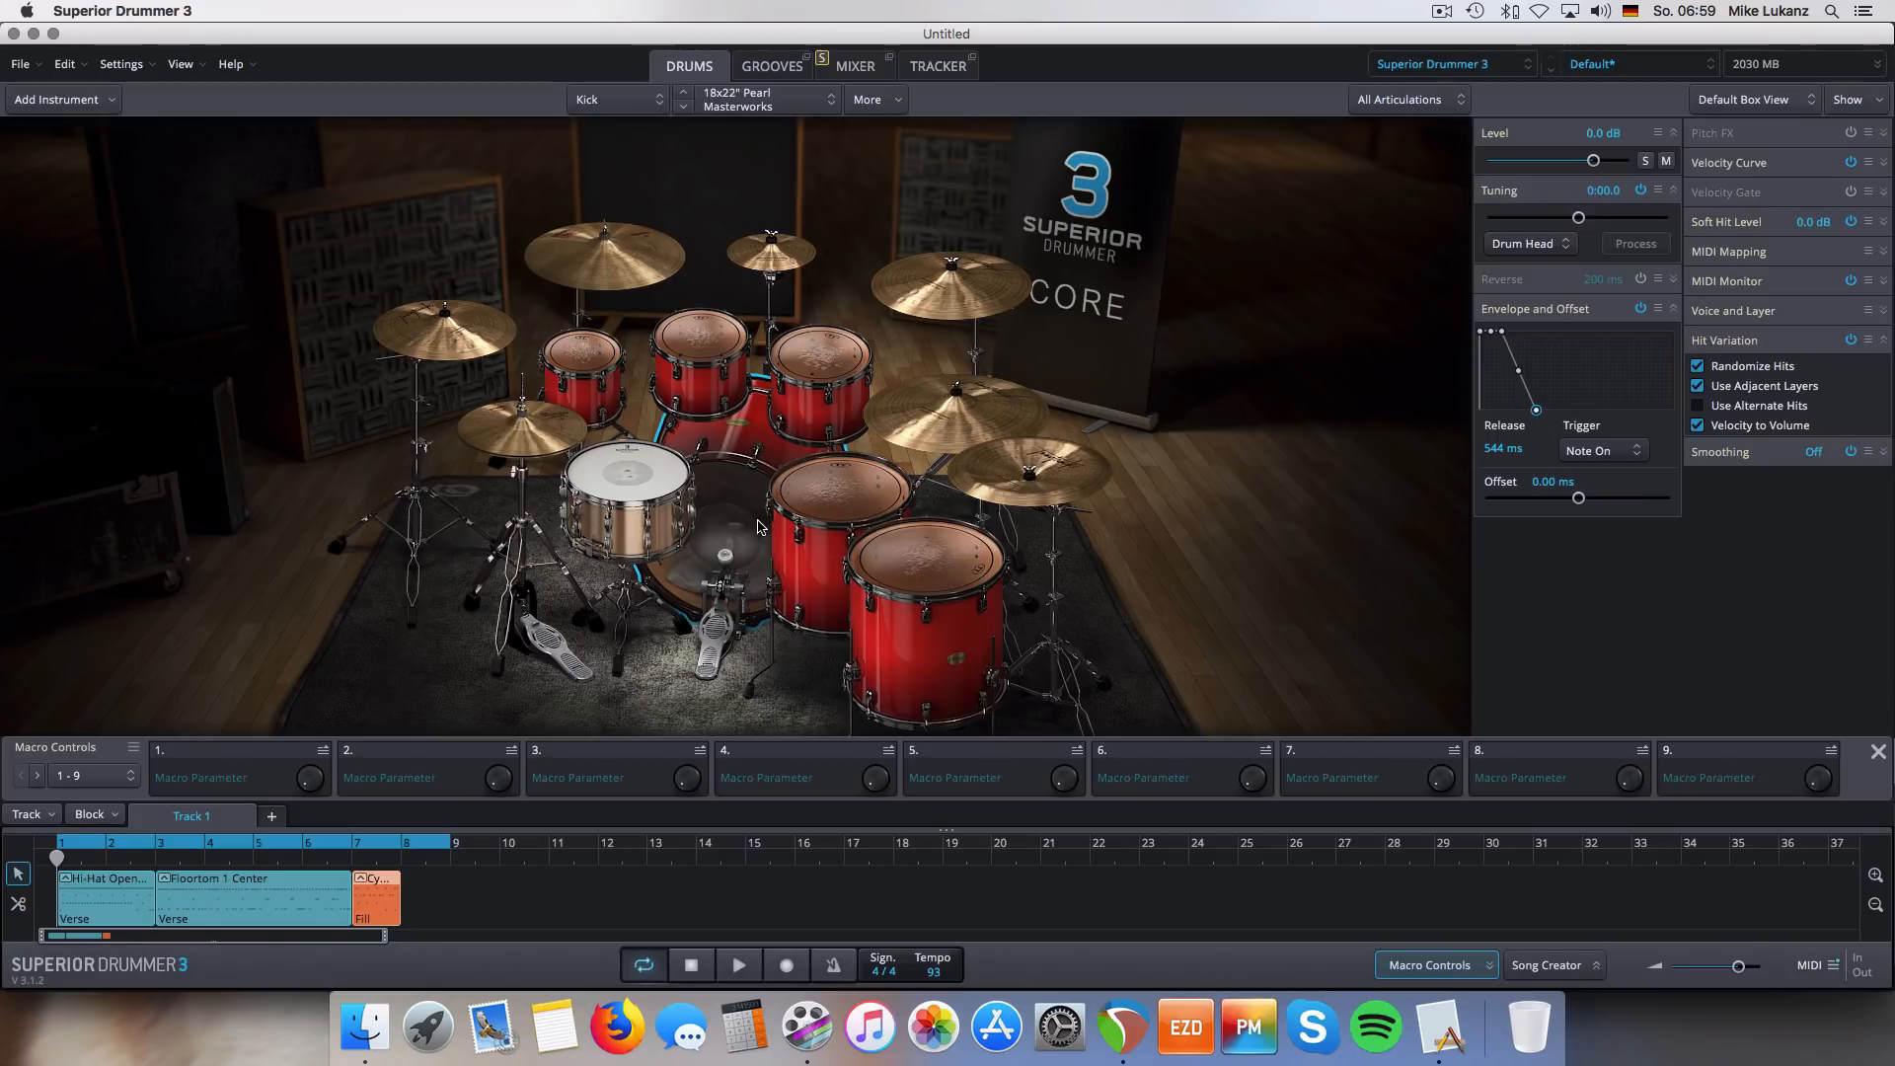
{"action": "left_click", "coordinate": [758, 520]}
{"action": "left_click", "coordinate": [758, 521]}
{"action": "left_click", "coordinate": [758, 524]}
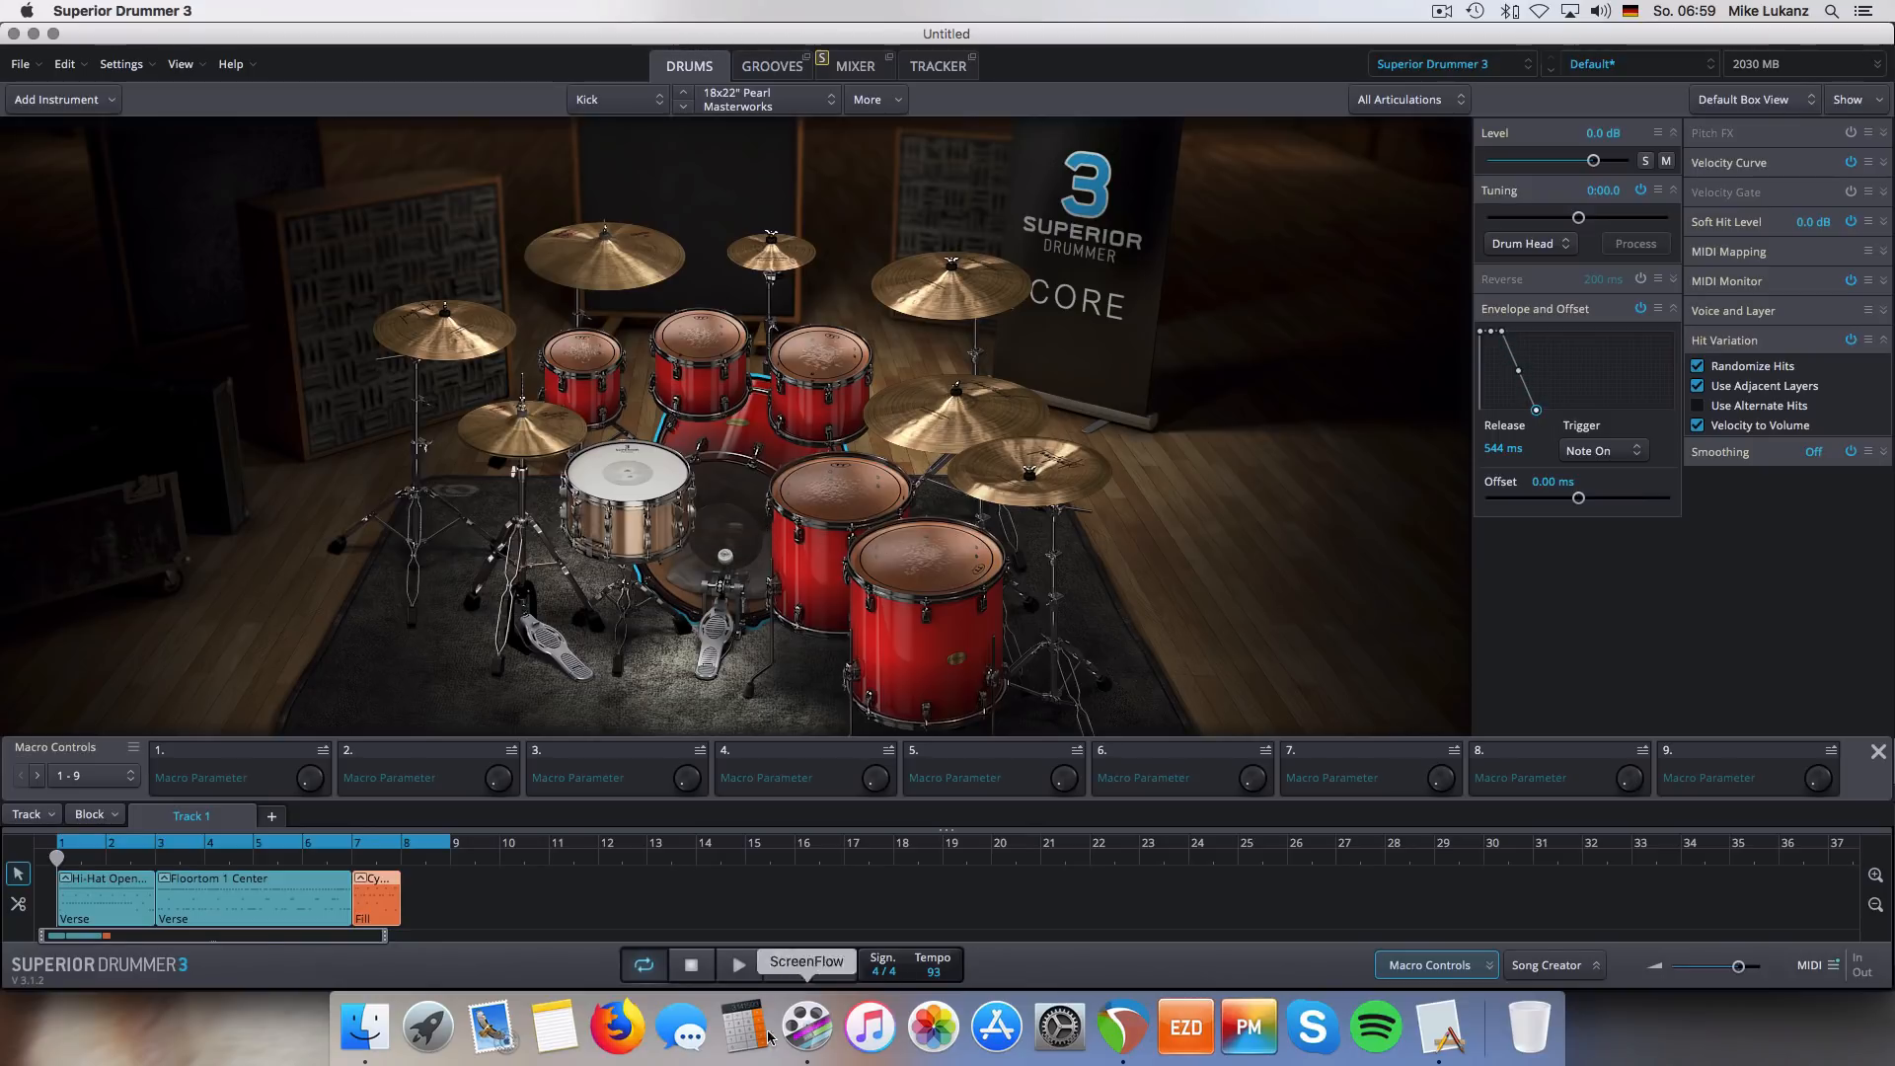
{"action": "left_click", "coordinate": [740, 966]}
{"action": "left_click", "coordinate": [739, 968]}
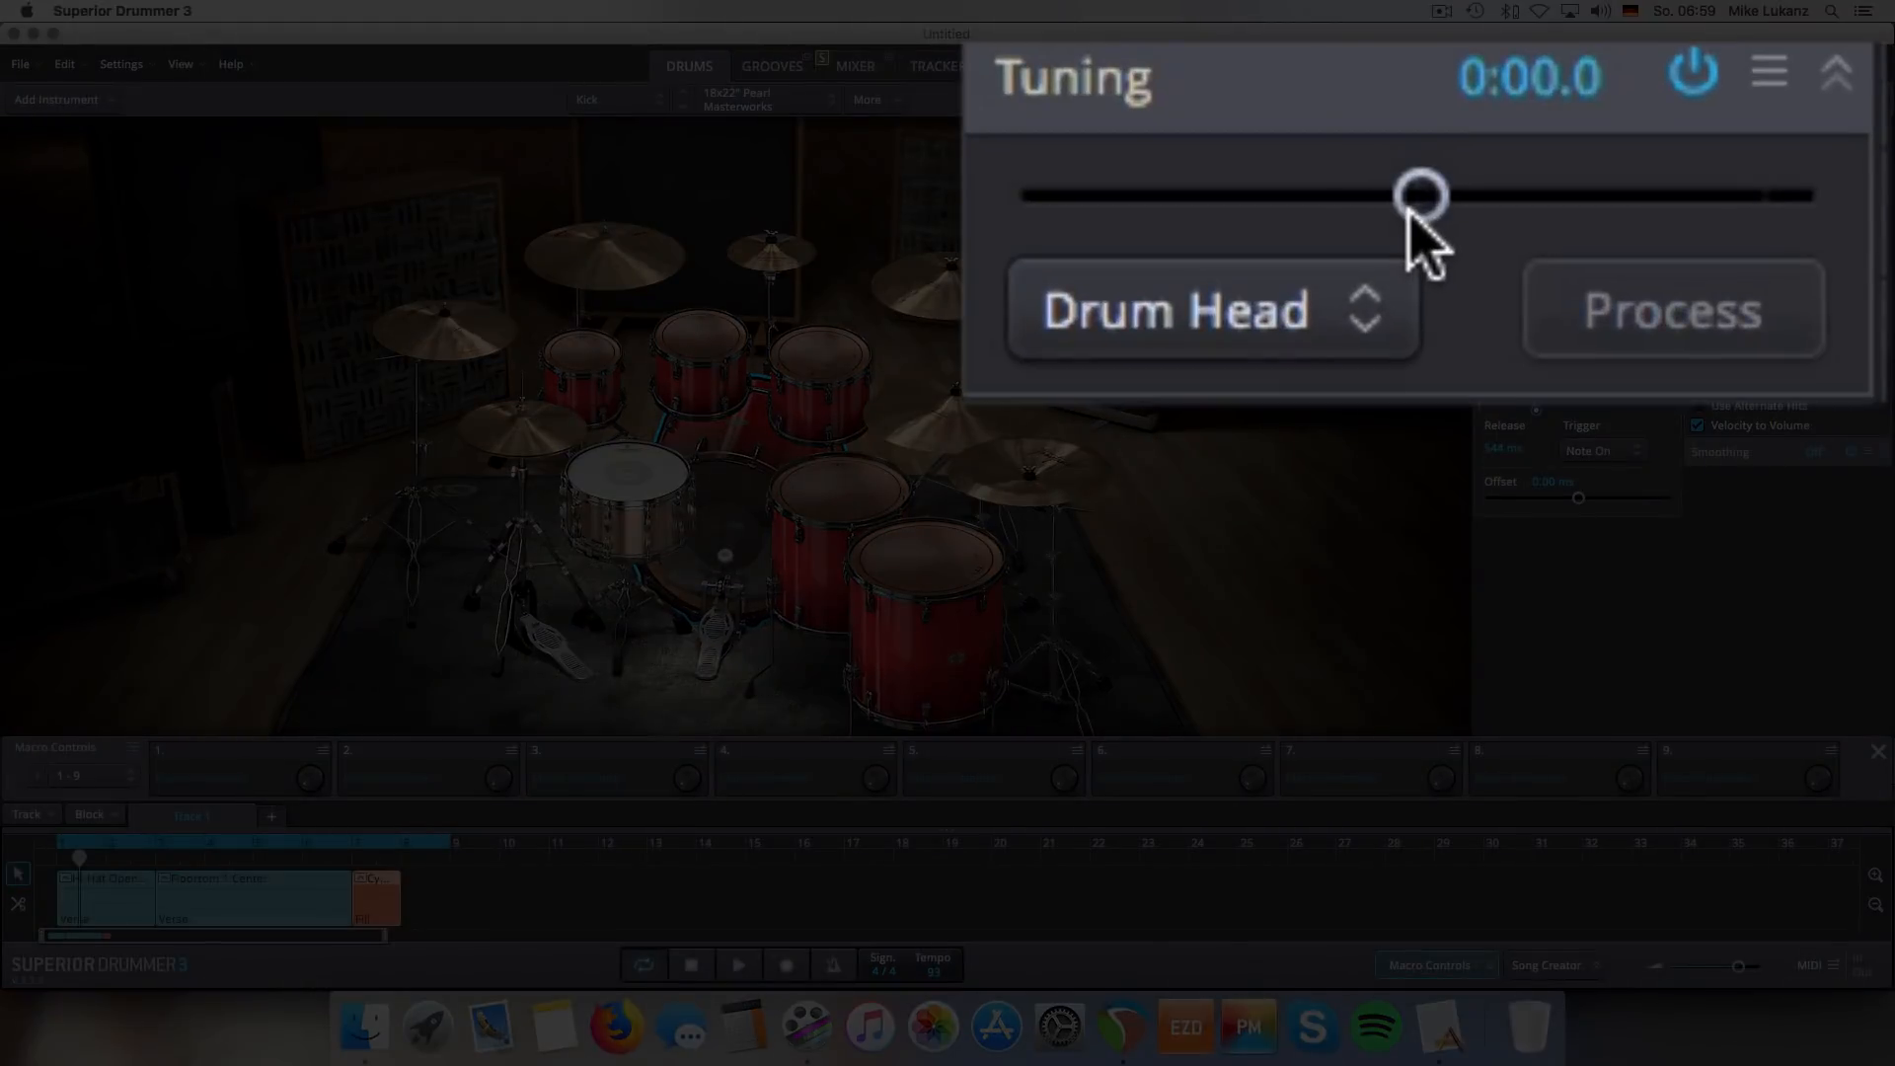
- Tune the kick to 0:01.0 in Drum Head mode, process the tuning and play back the pattern
{"action": "left_click_drag", "start_coordinate": [1403, 209], "coordinate": [1413, 213]}
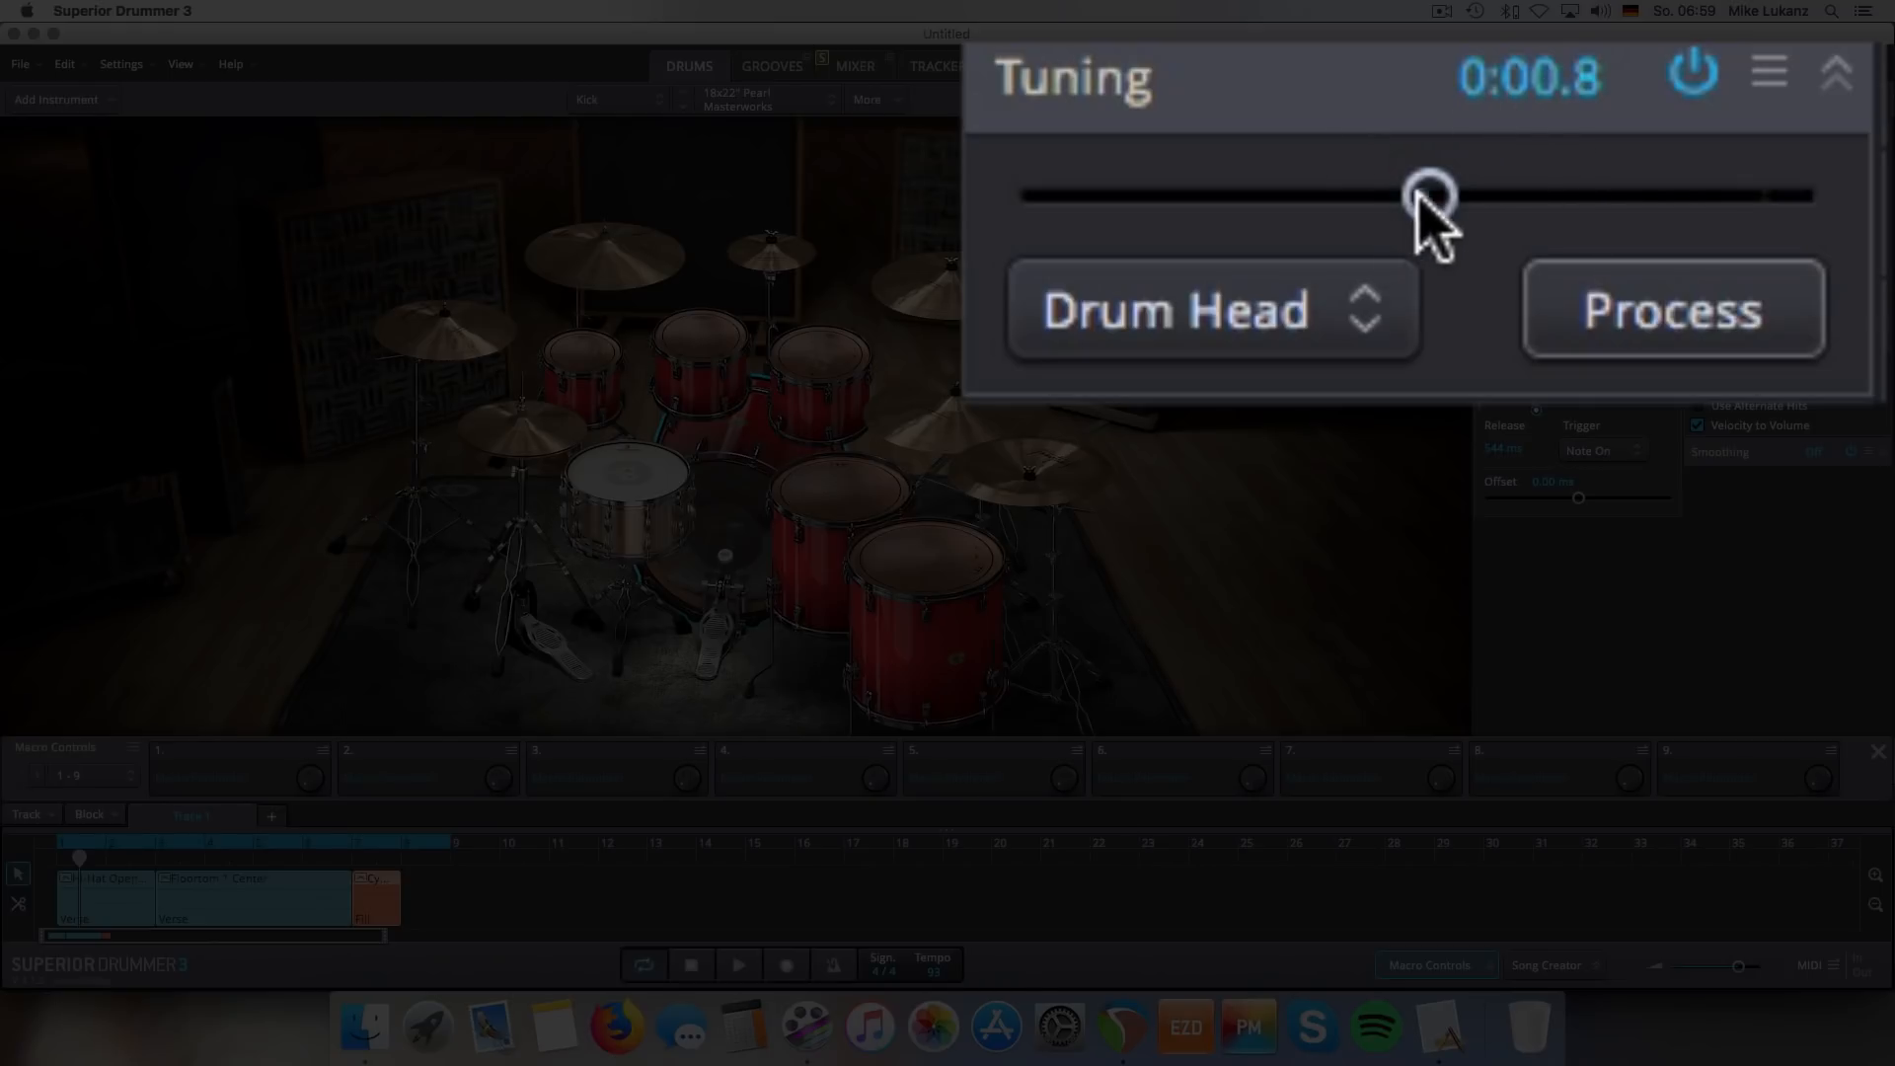
{"action": "left_click_drag", "start_coordinate": [1425, 189], "coordinate": [1430, 191]}
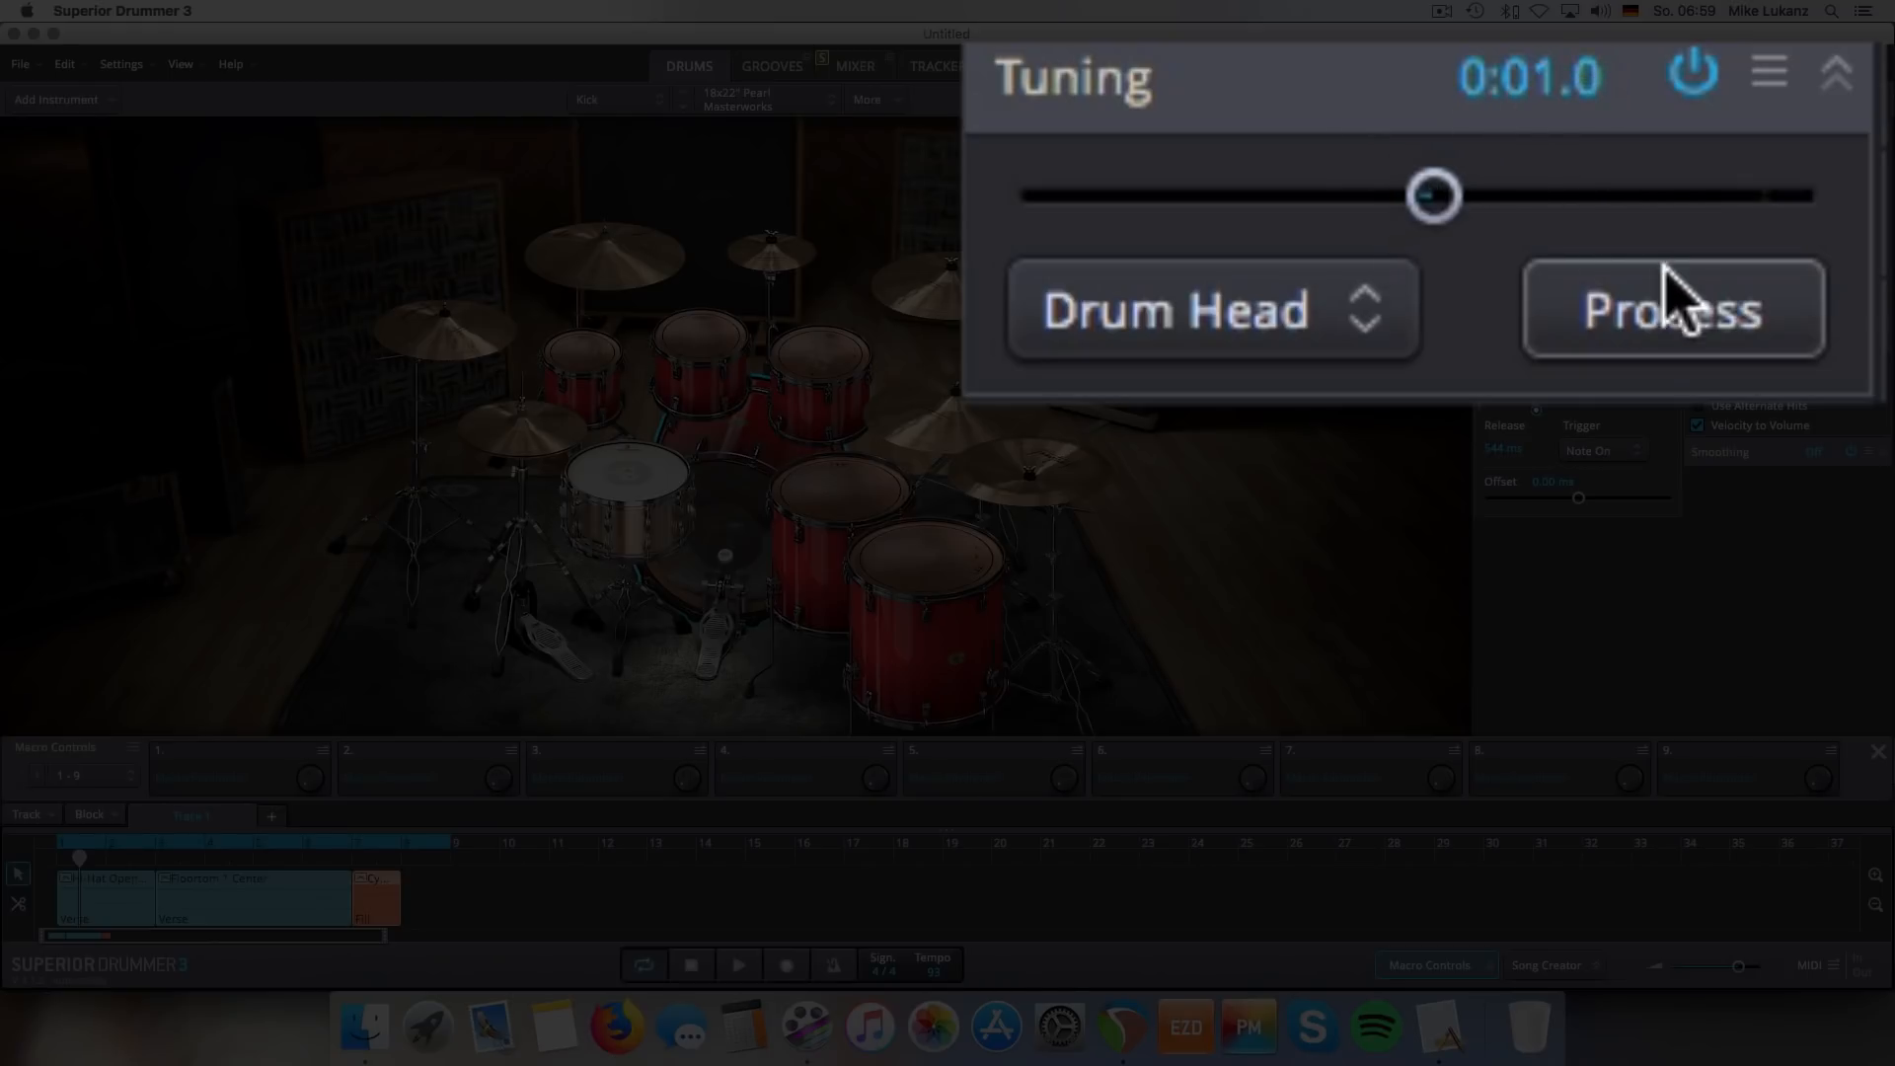
{"action": "left_click", "coordinate": [1643, 308]}
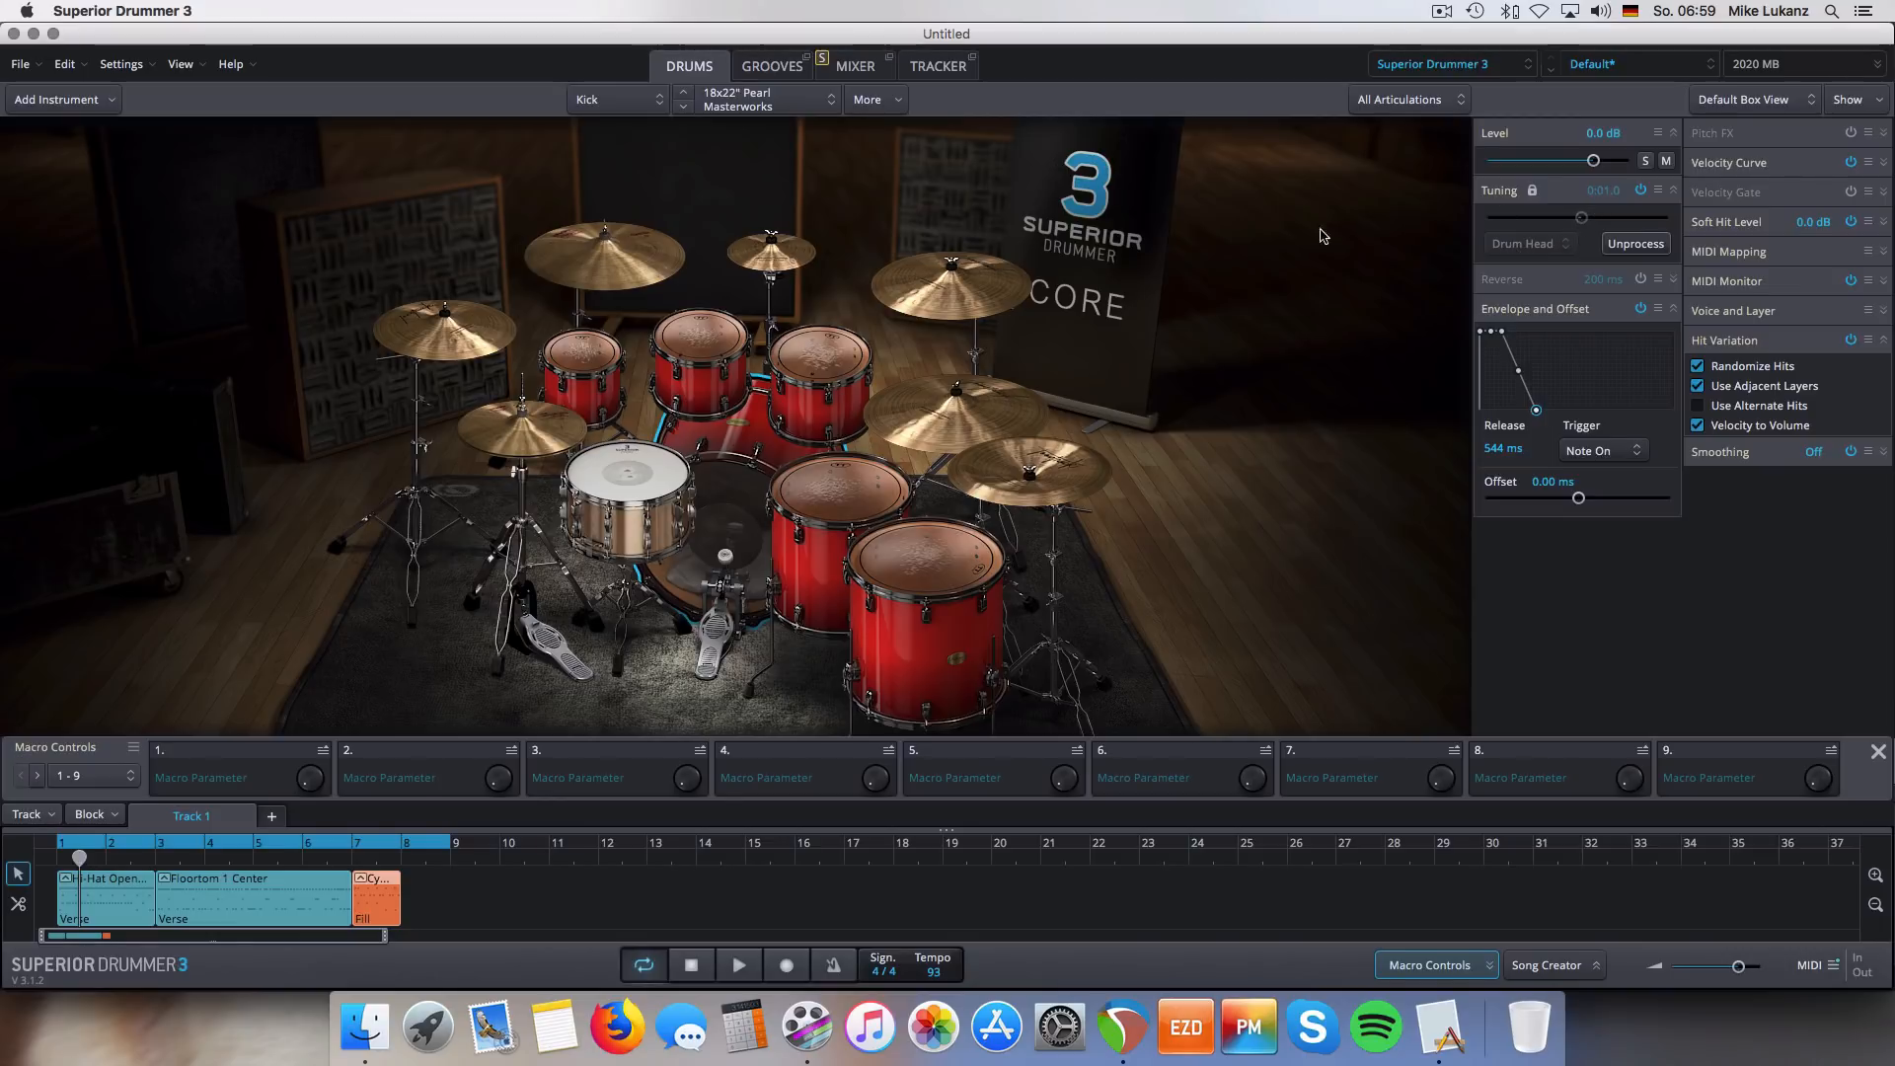
{"action": "left_click", "coordinate": [746, 976]}
{"action": "left_click", "coordinate": [746, 975]}
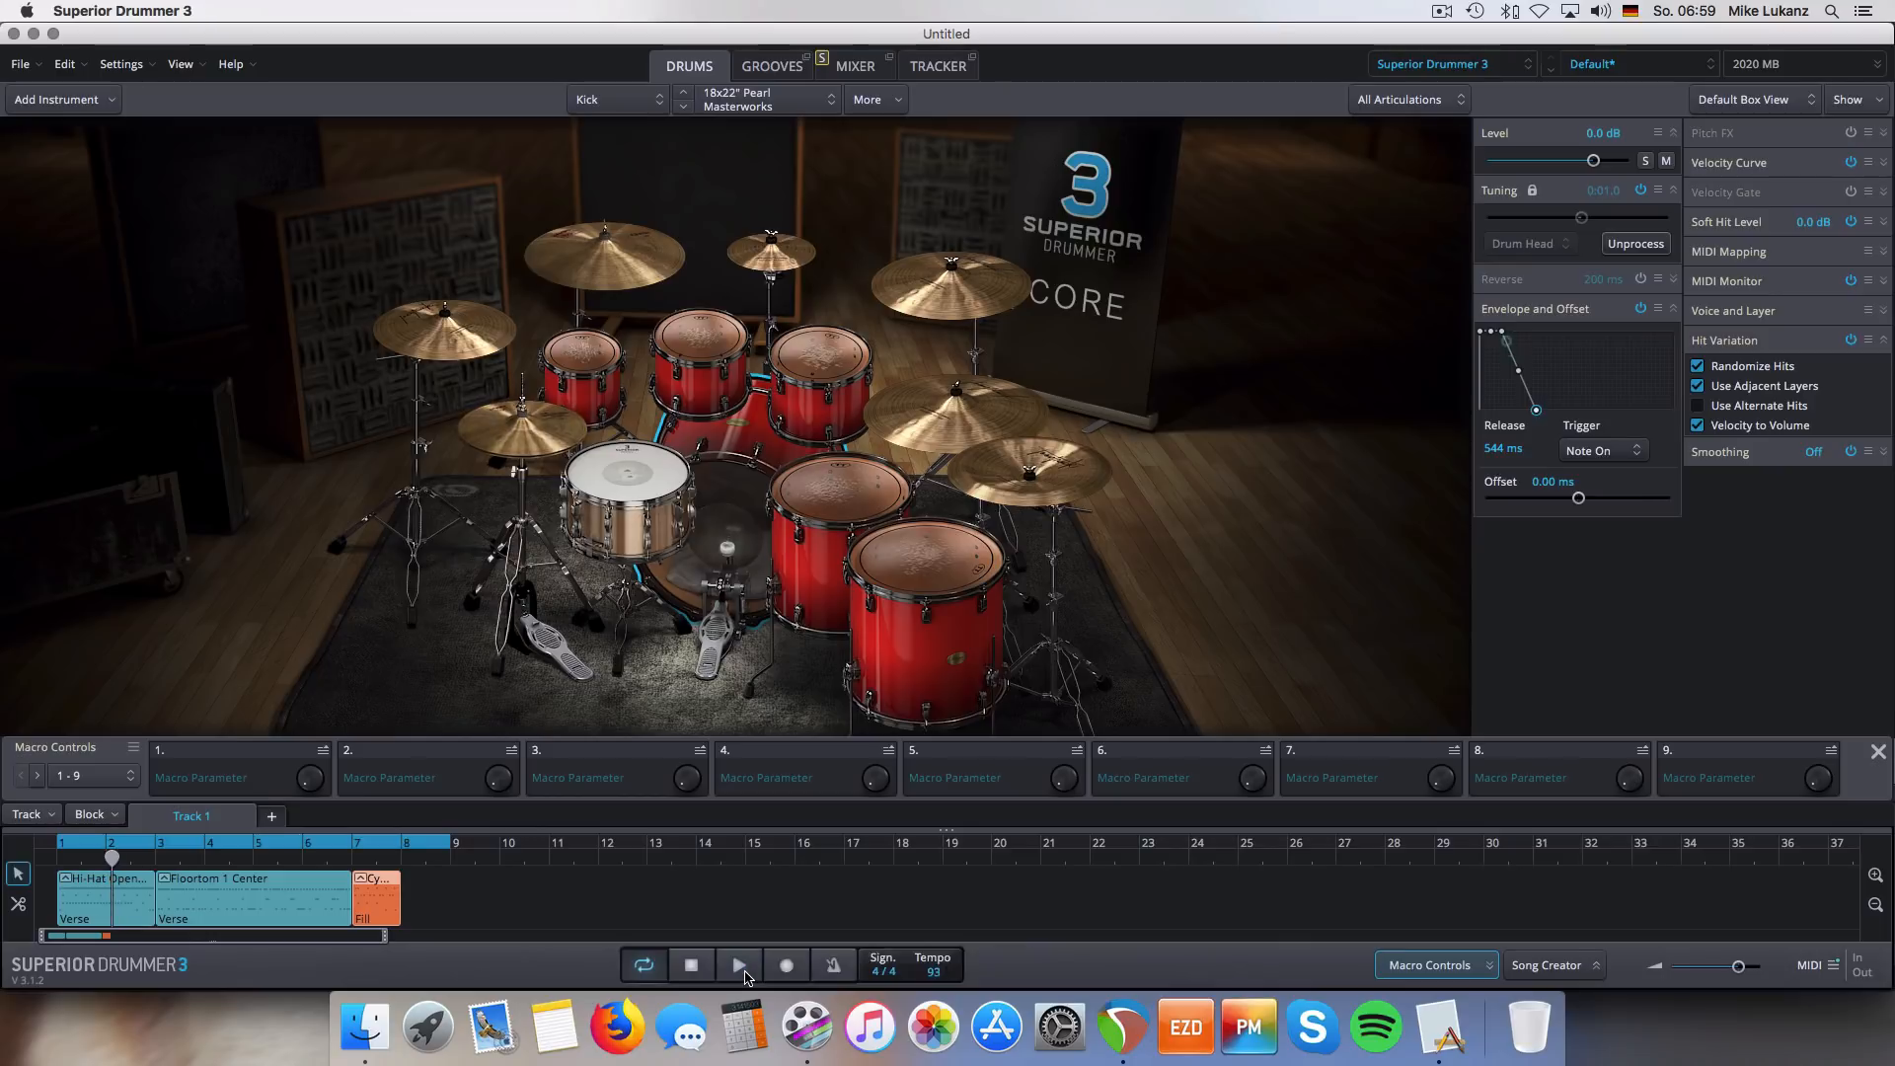
- Route the output of the Kick In, Kick Out and Kick Sub channels to Bus 1 in the mixer
{"action": "left_click", "coordinate": [866, 67]}
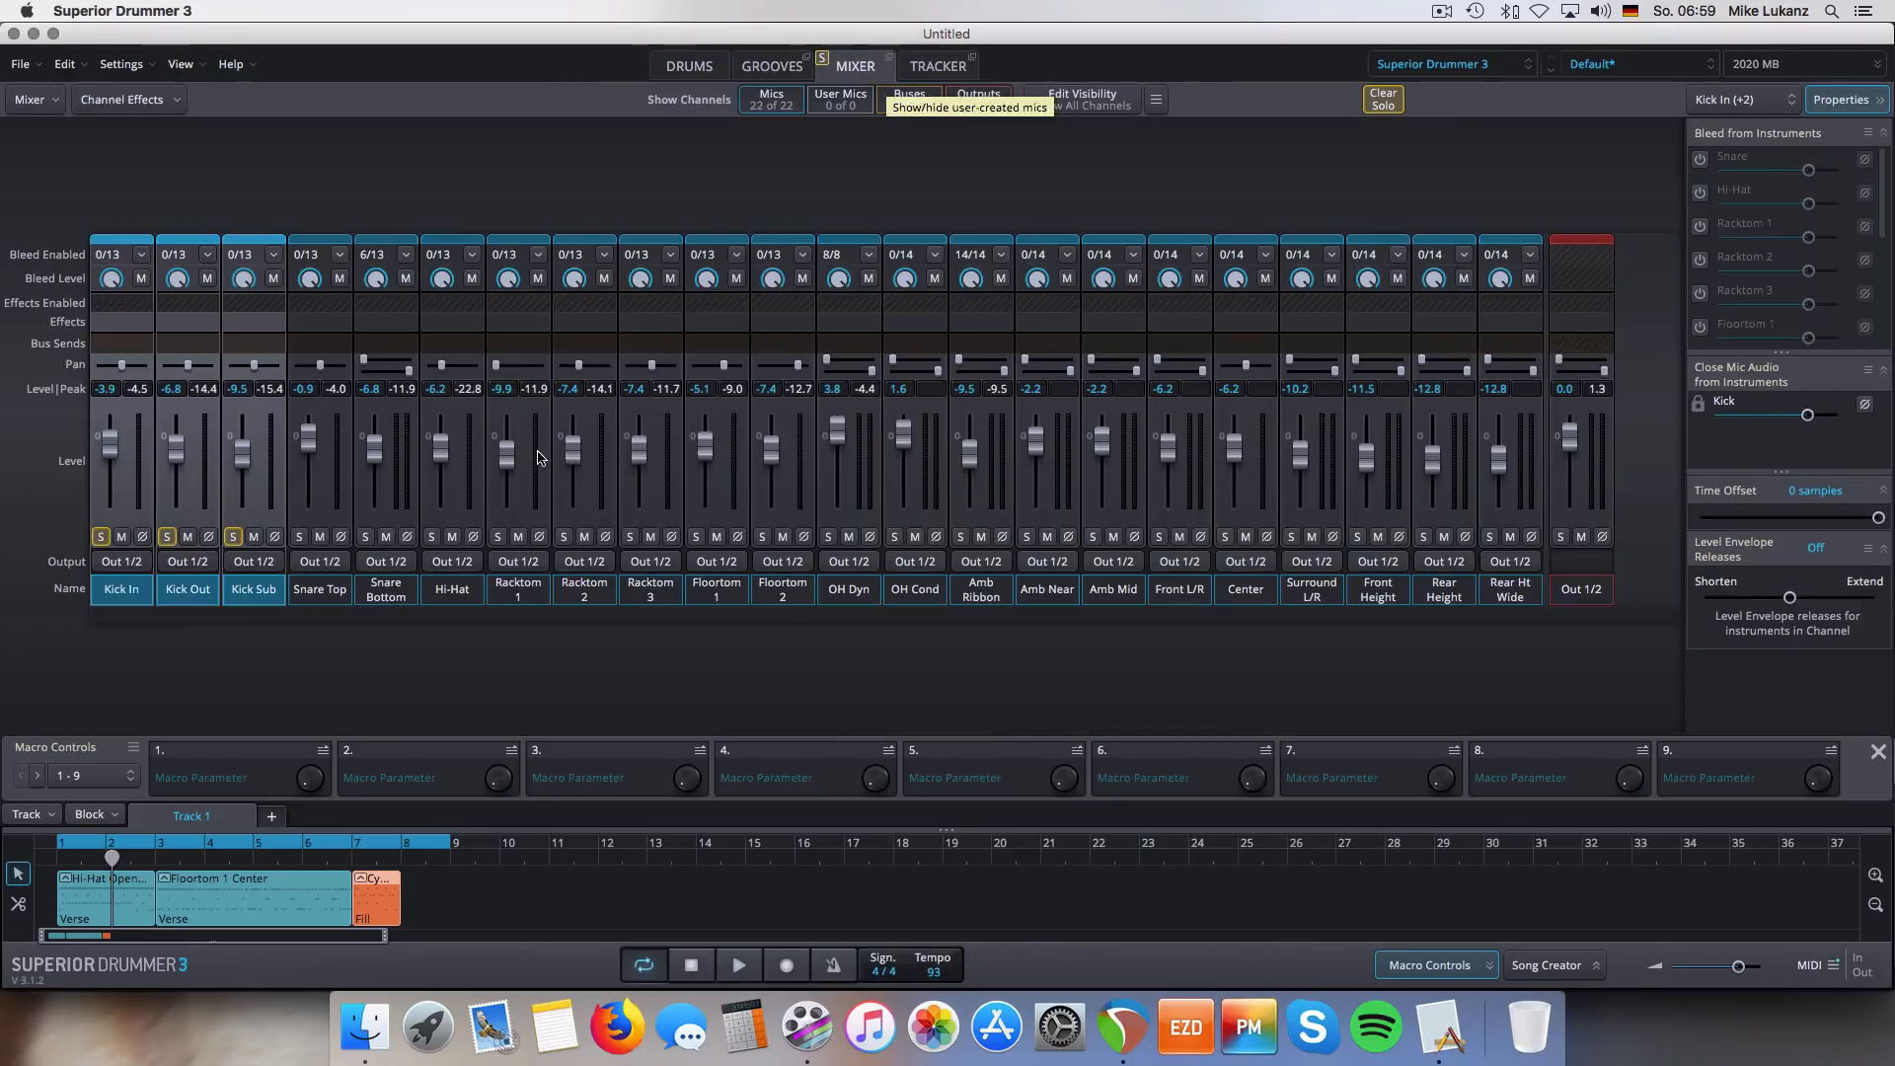
{"action": "left_click", "coordinate": [254, 562]}
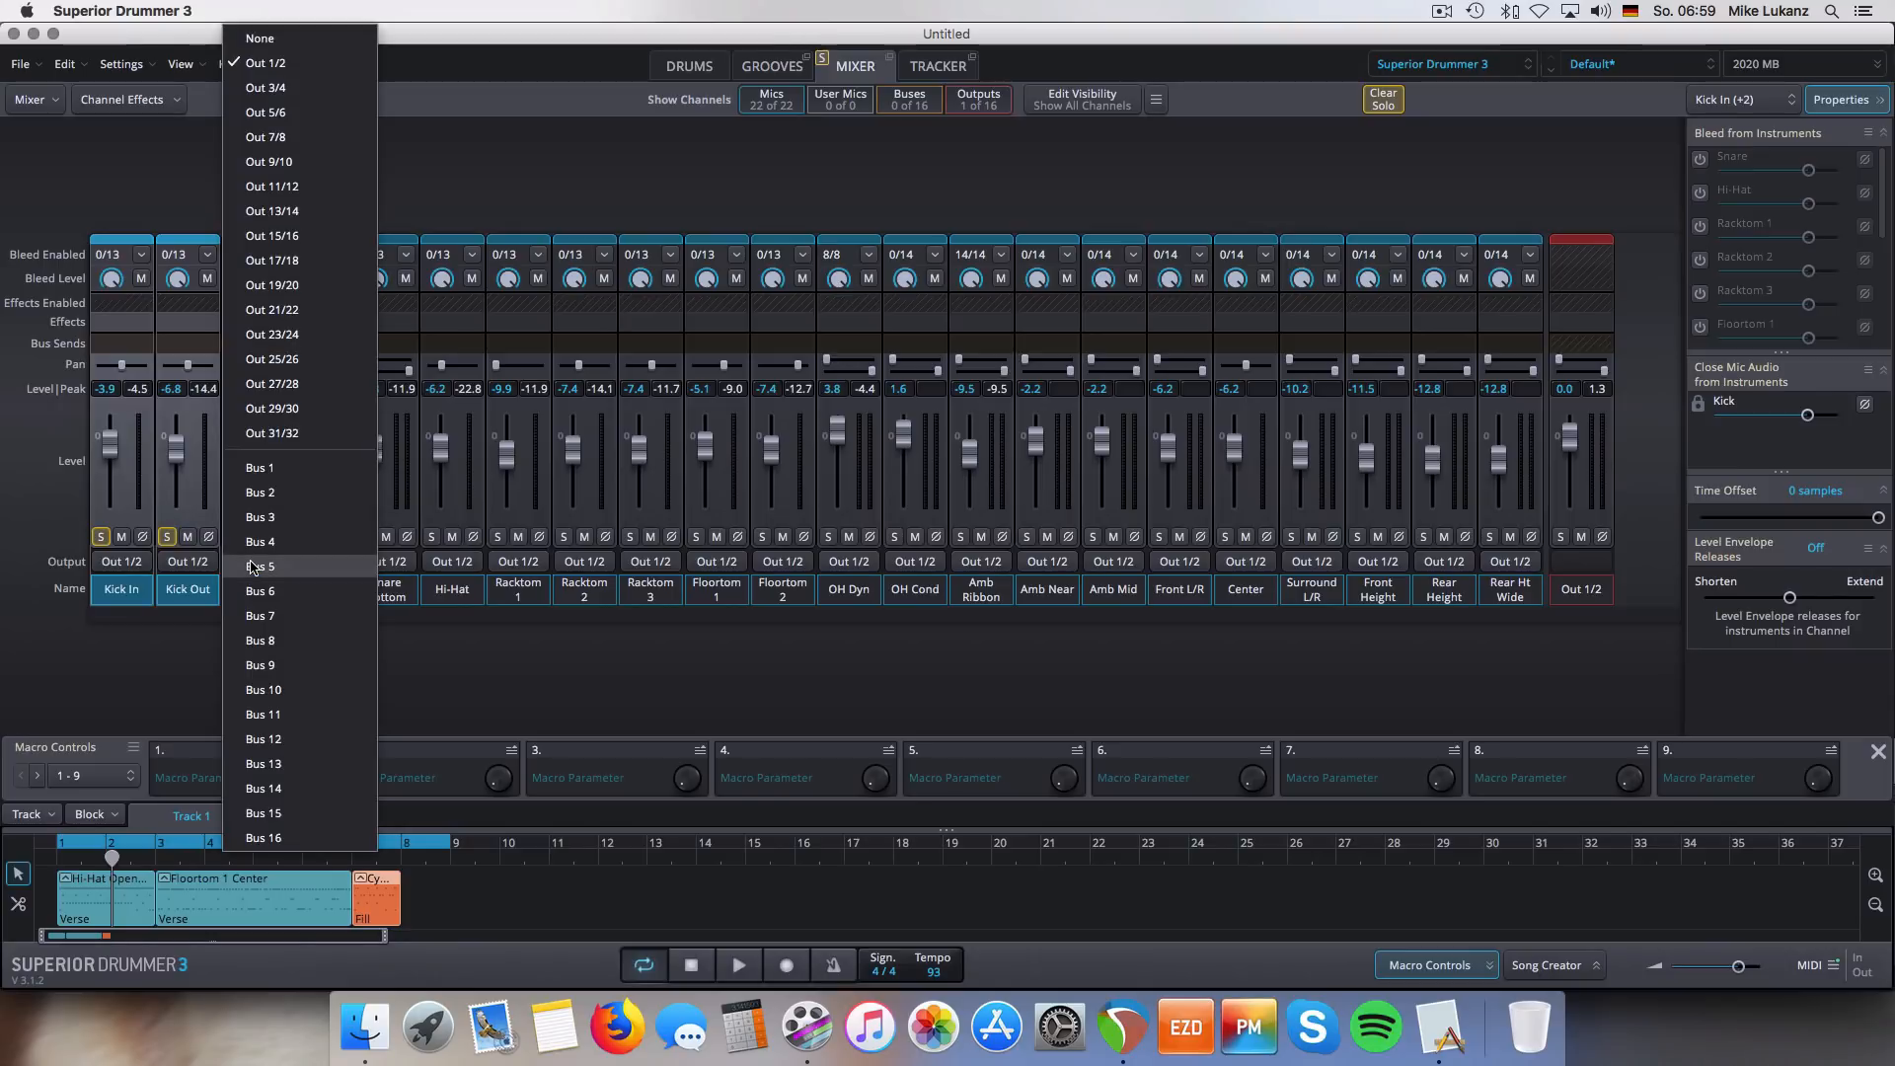
{"action": "left_click", "coordinate": [282, 468]}
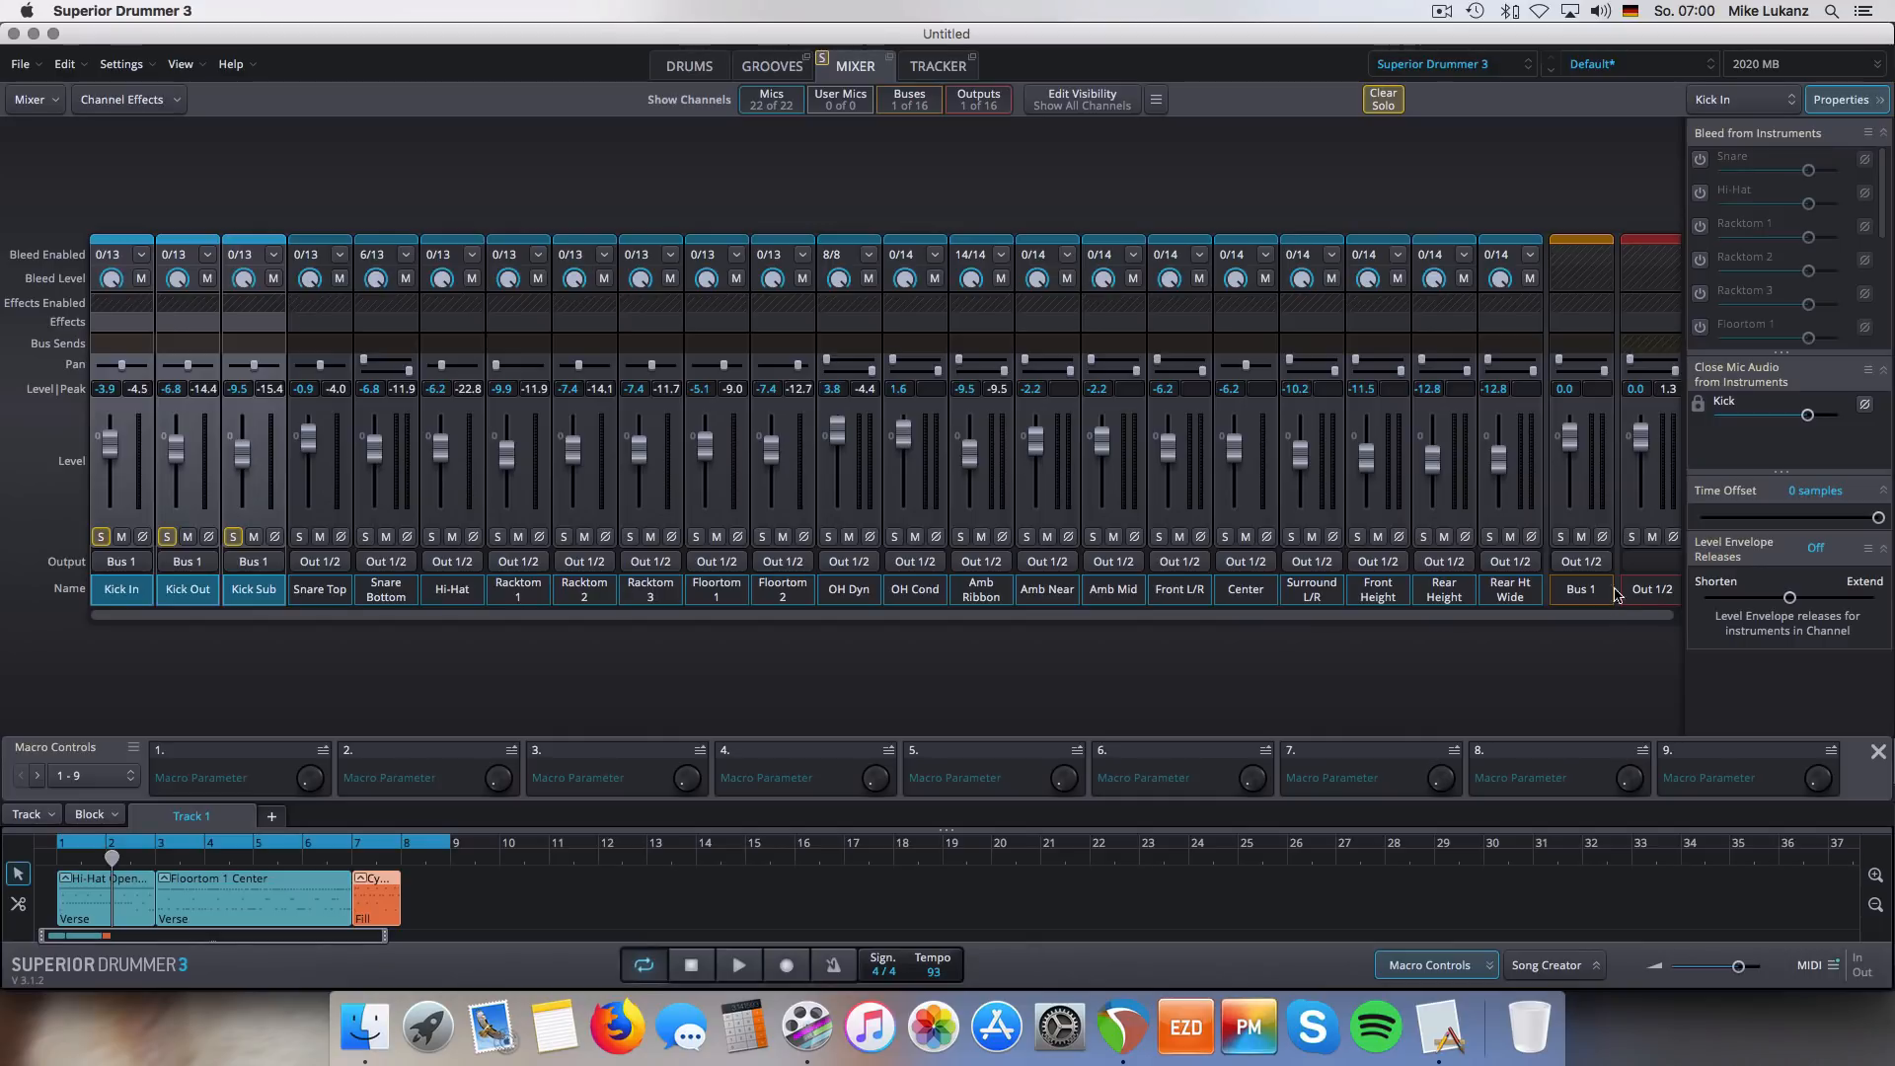
- Solo Bus 1 in place of the three kick channels, select the bus and play back the pattern
{"action": "left_click", "coordinate": [1564, 540]}
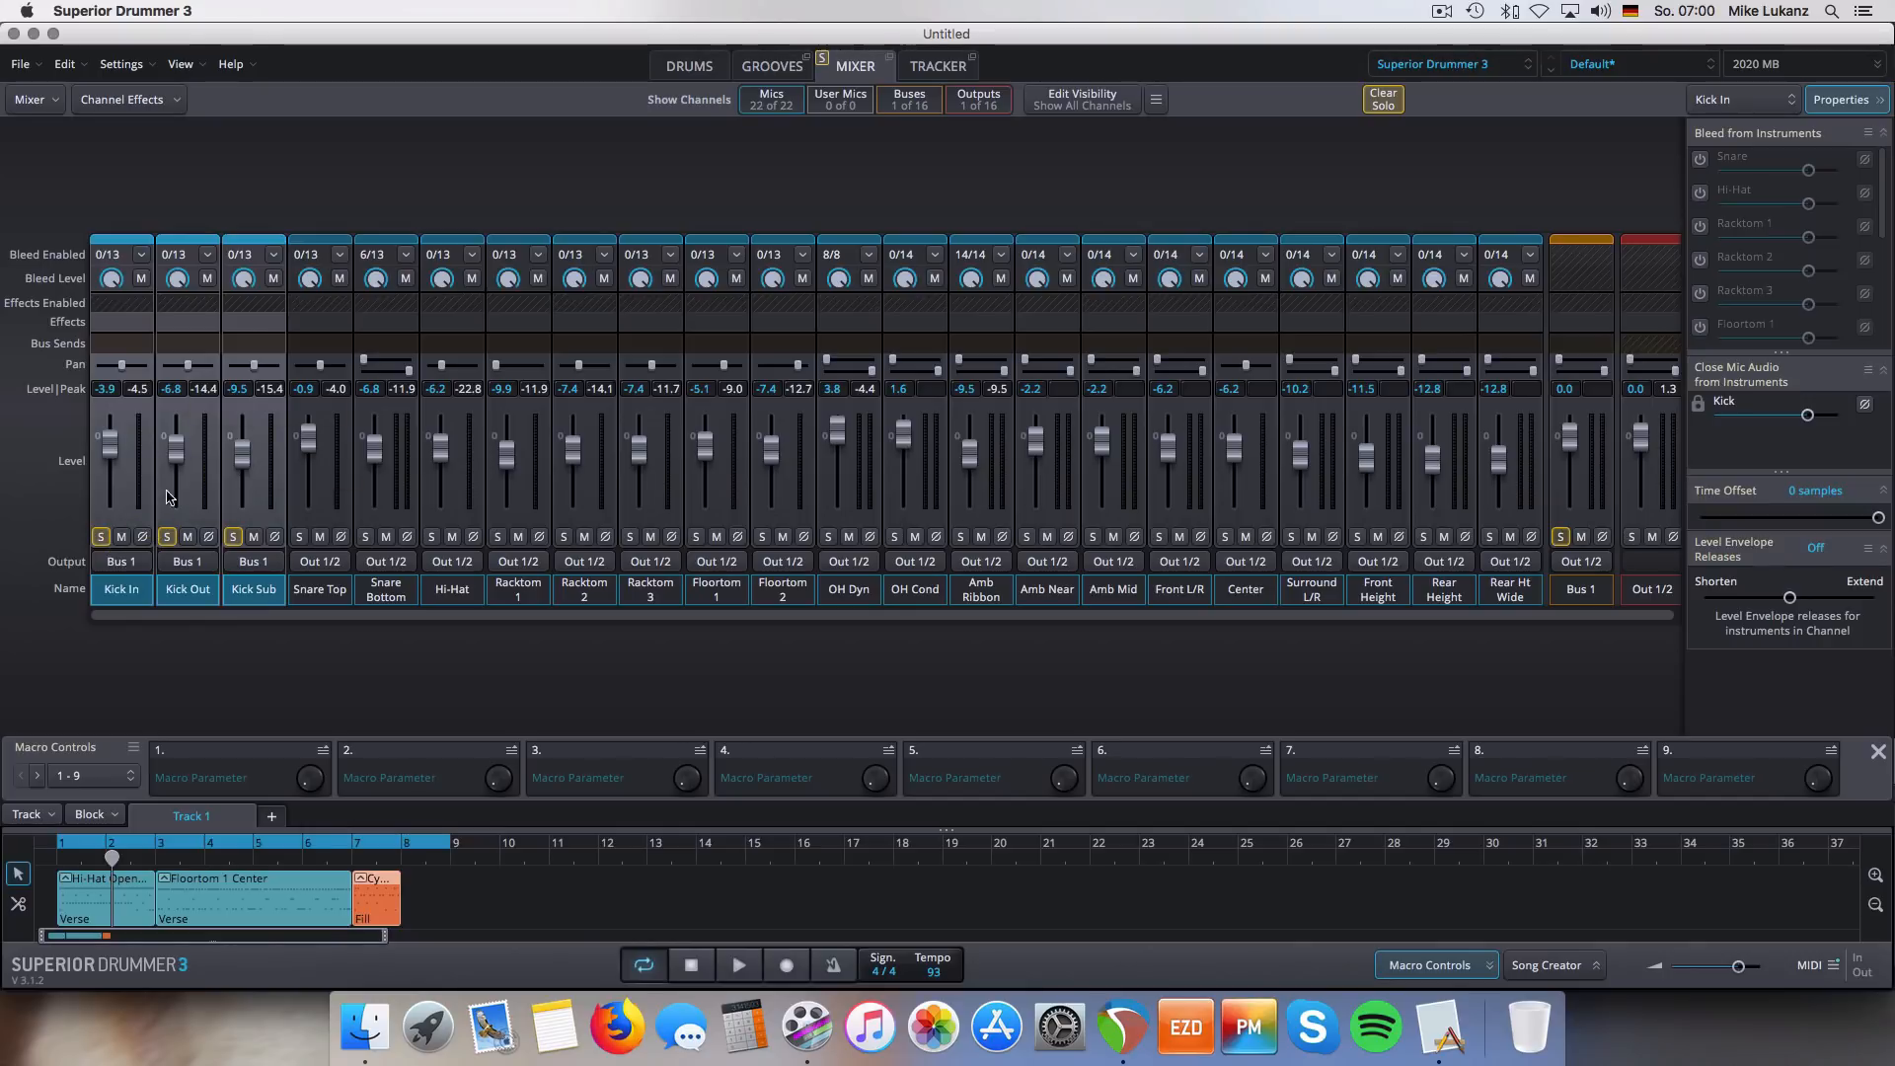
{"action": "left_click", "coordinate": [99, 538]}
{"action": "left_click", "coordinate": [1581, 589]}
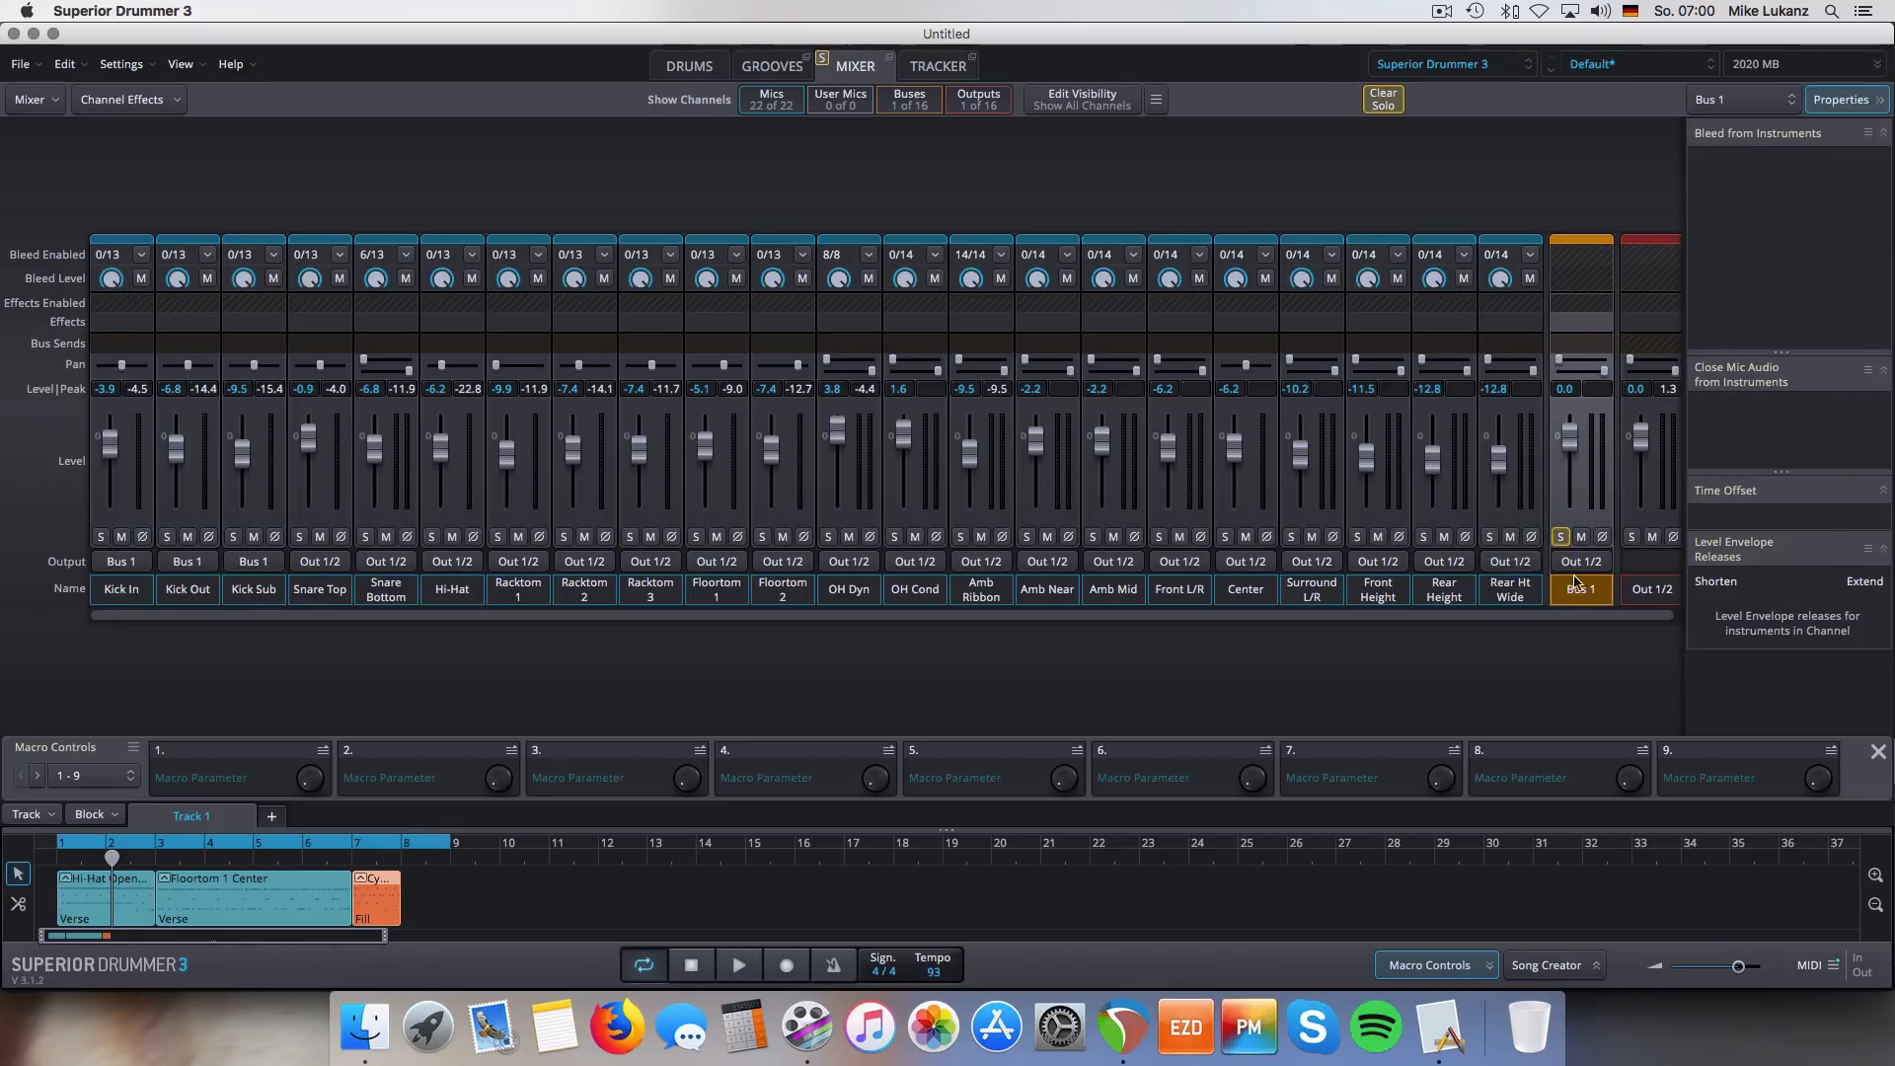
{"action": "key", "text": "space"}
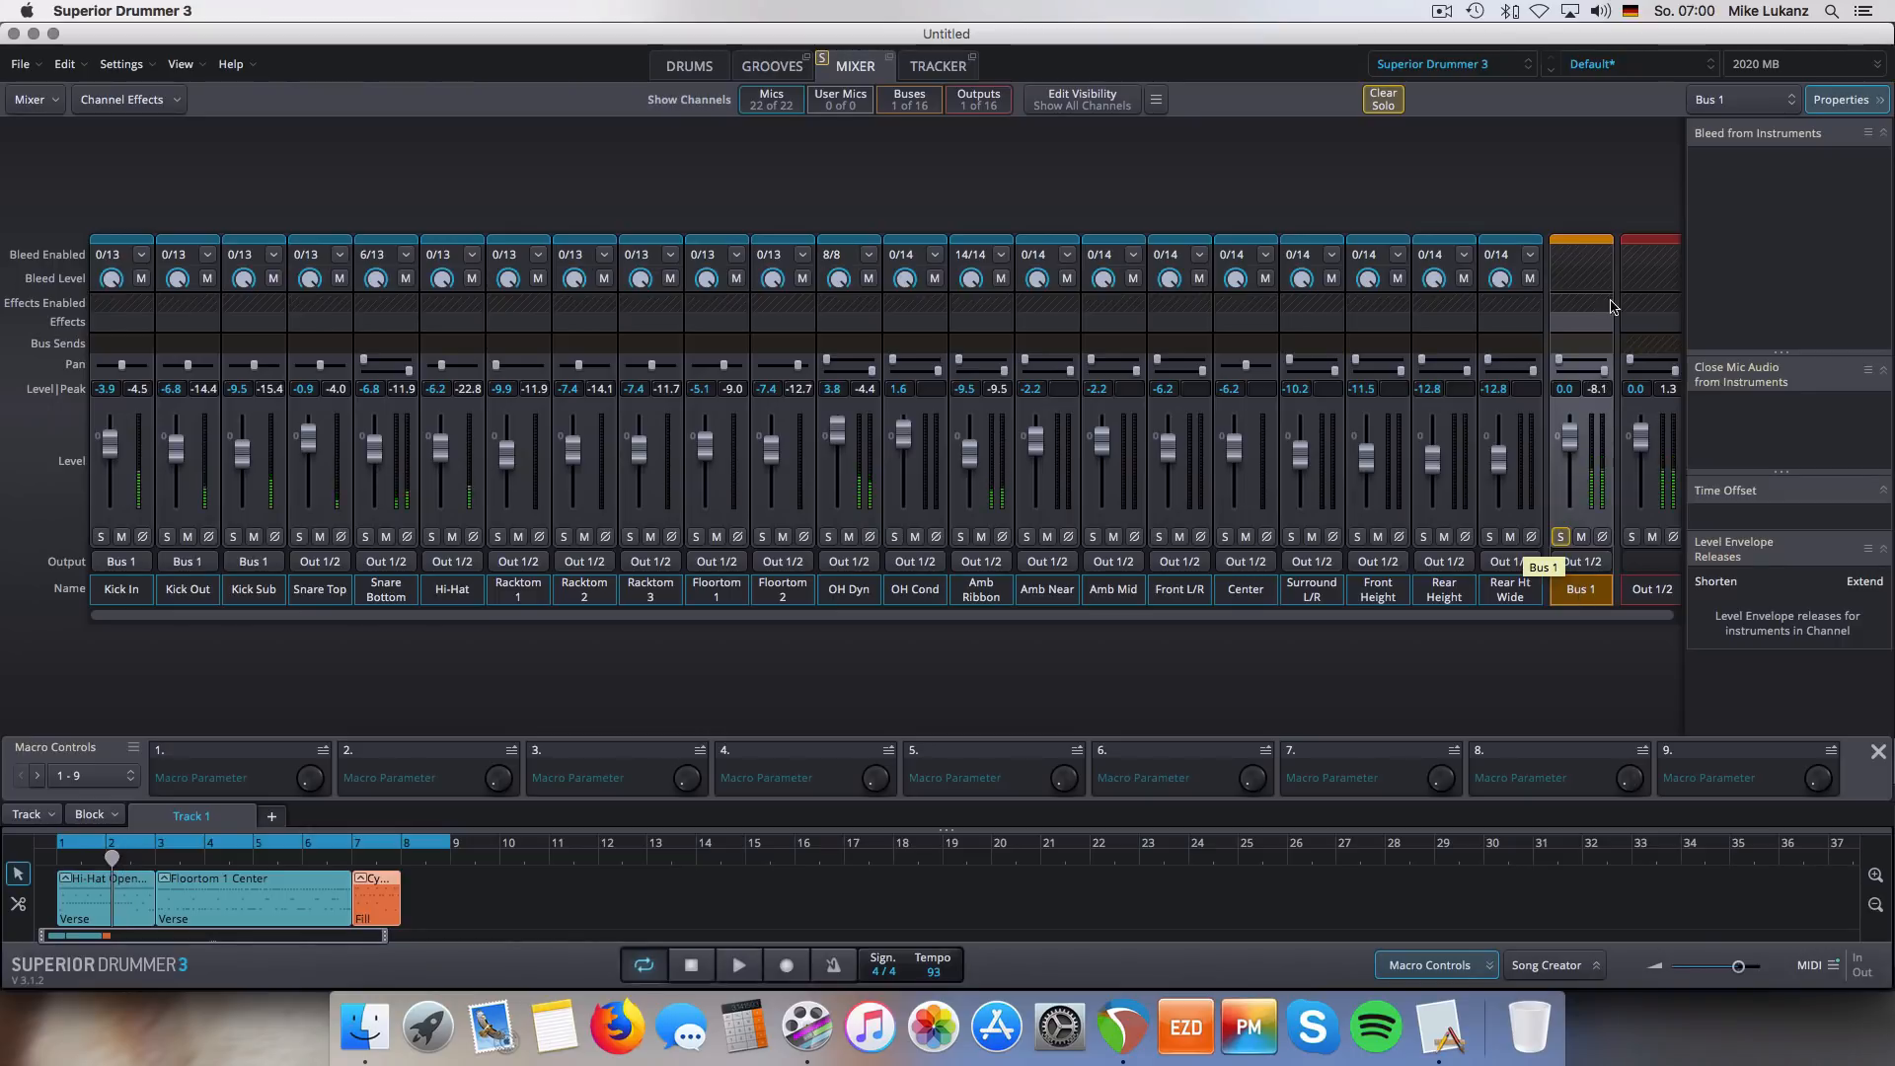
- Insert an EQ84 followed by an EQ on Bus 1 and place their windows side by side
{"action": "left_click", "coordinate": [1589, 323]}
{"action": "mouse_move", "coordinate": [1587, 345]}
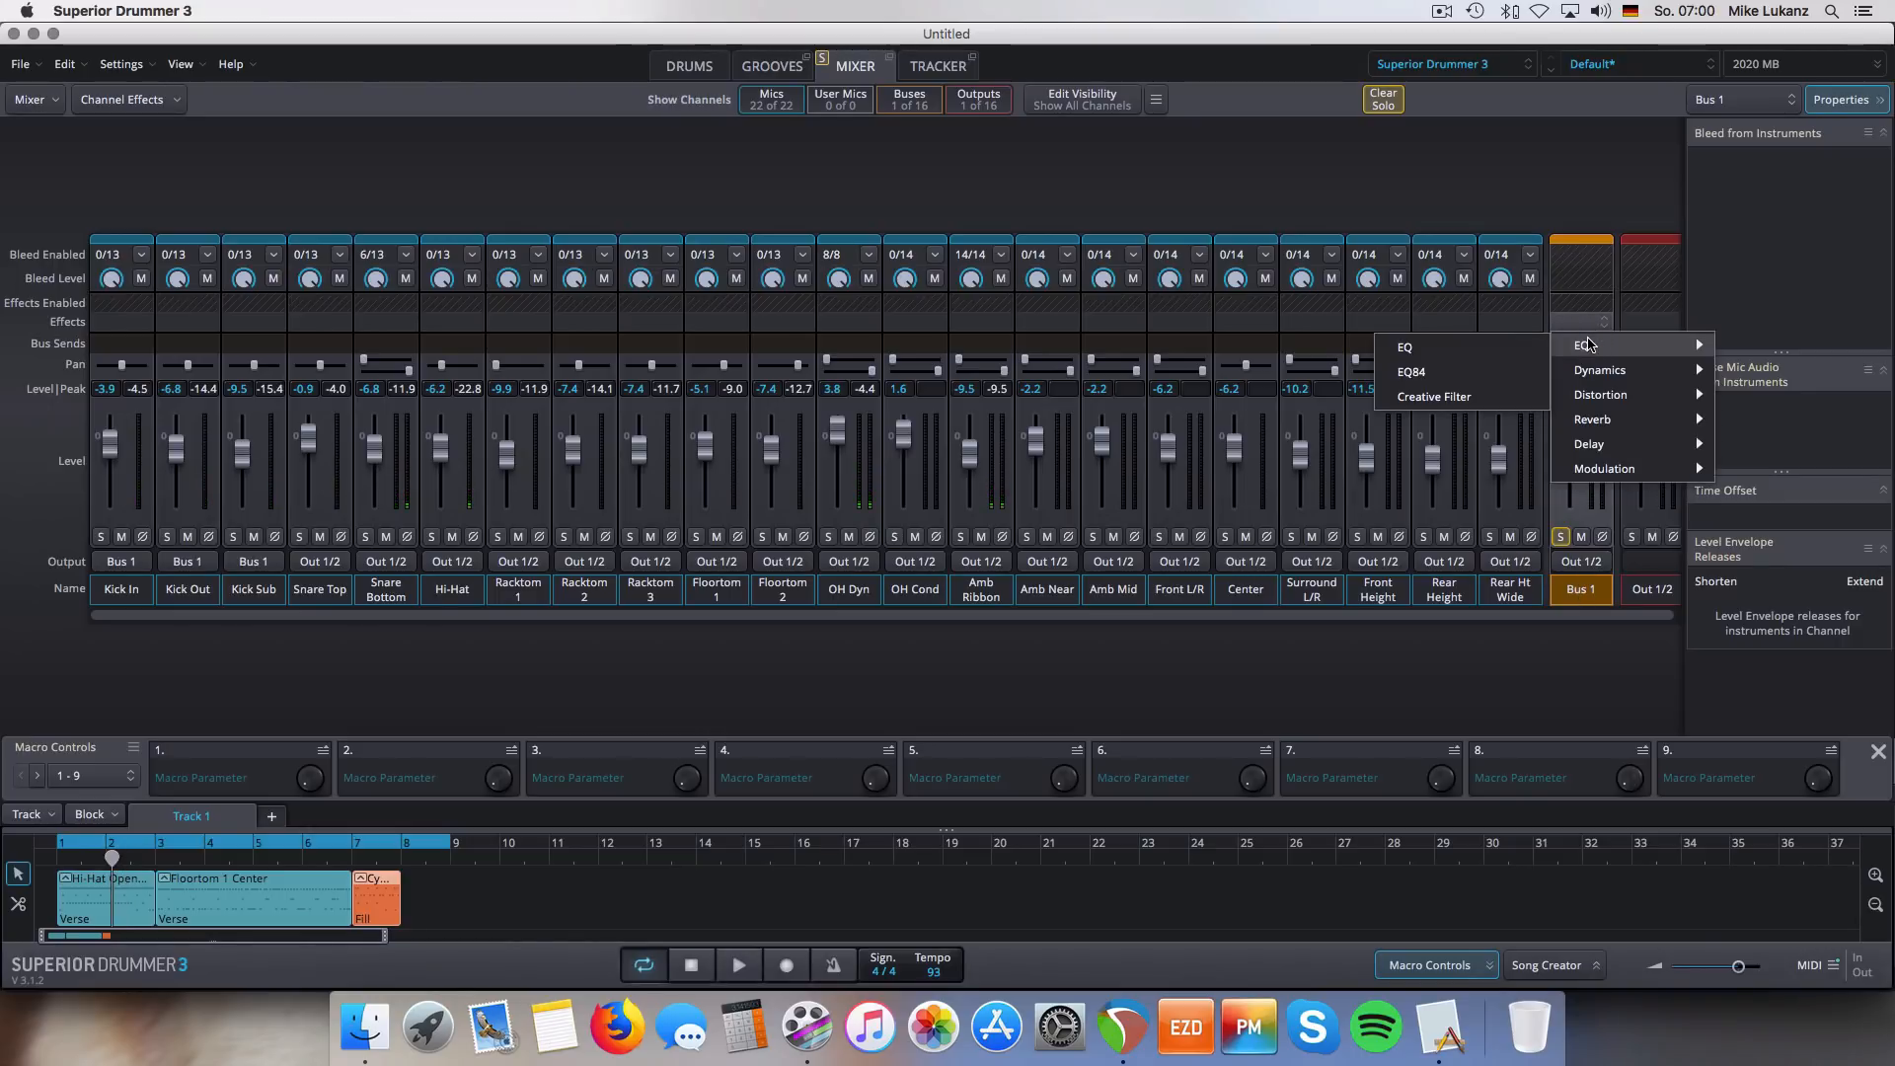
{"action": "left_click", "coordinate": [1425, 370]}
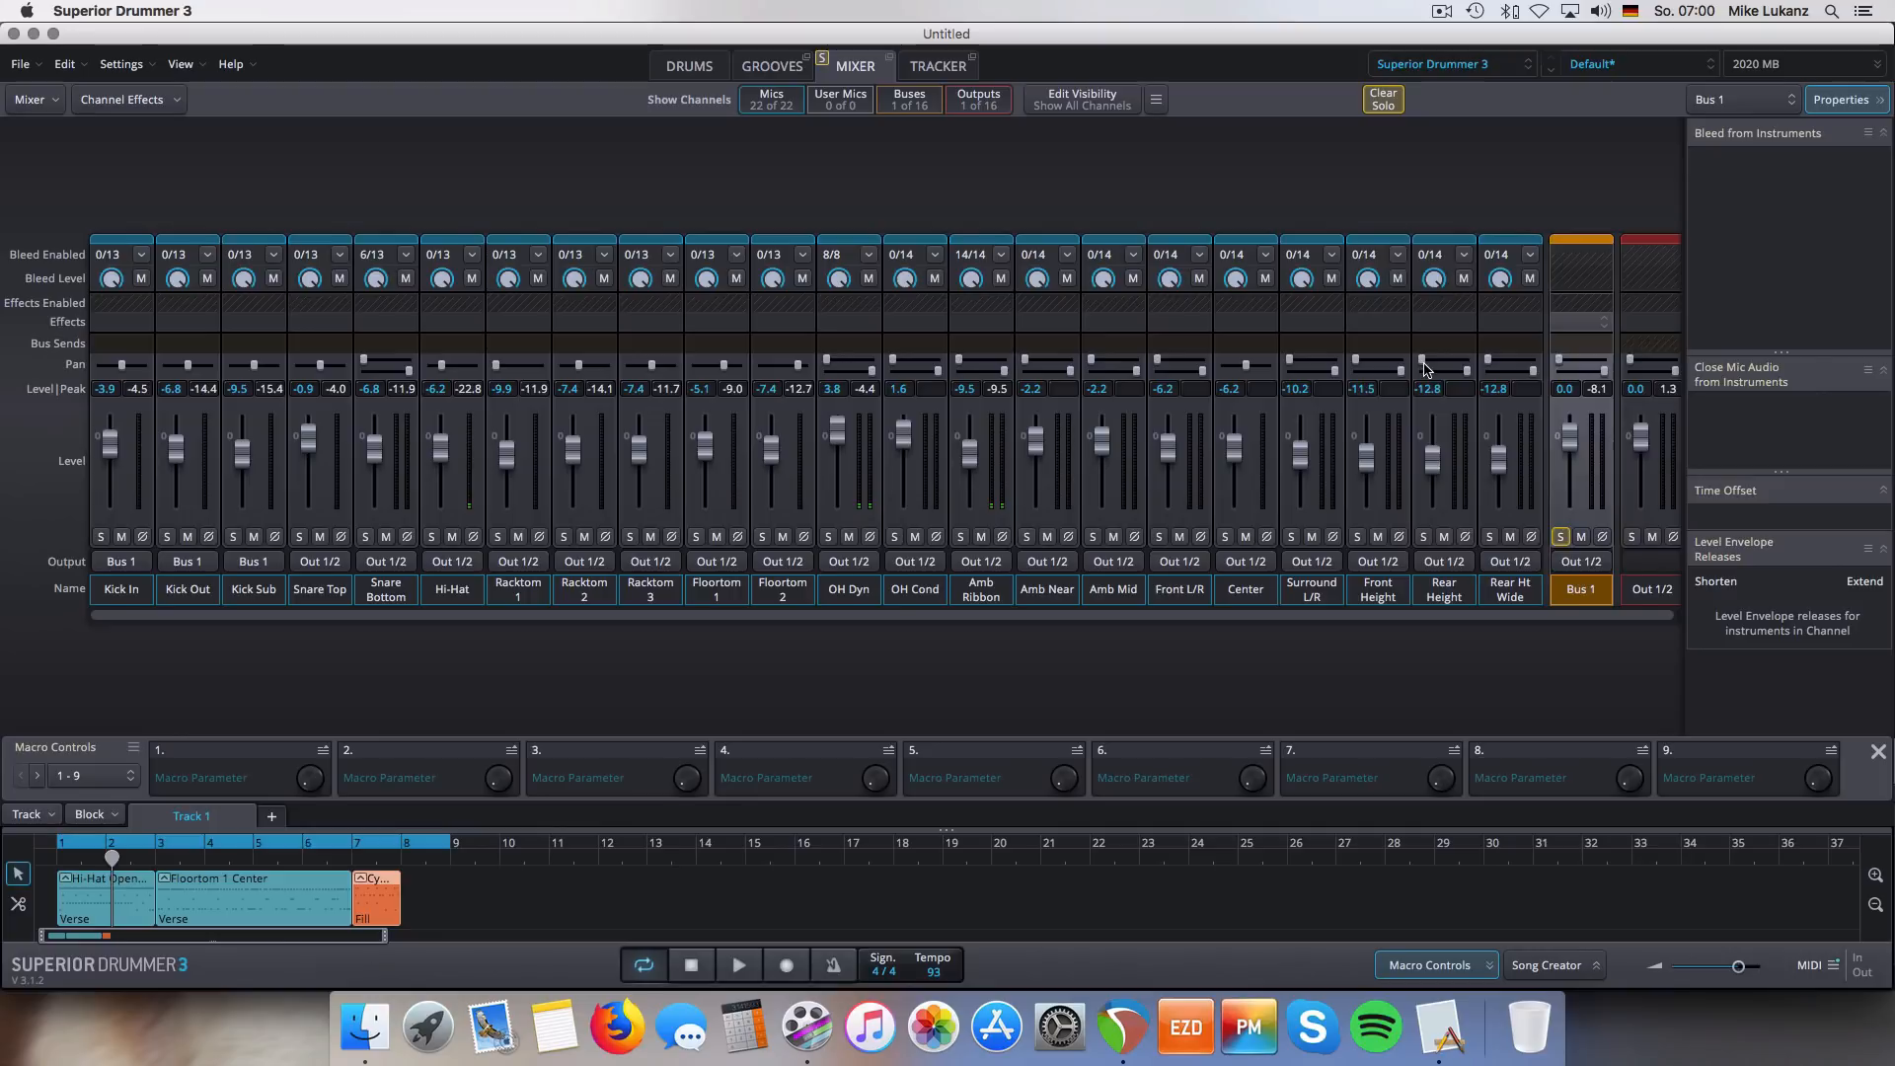
{"action": "left_click_drag", "start_coordinate": [1519, 222], "coordinate": [405, 301]}
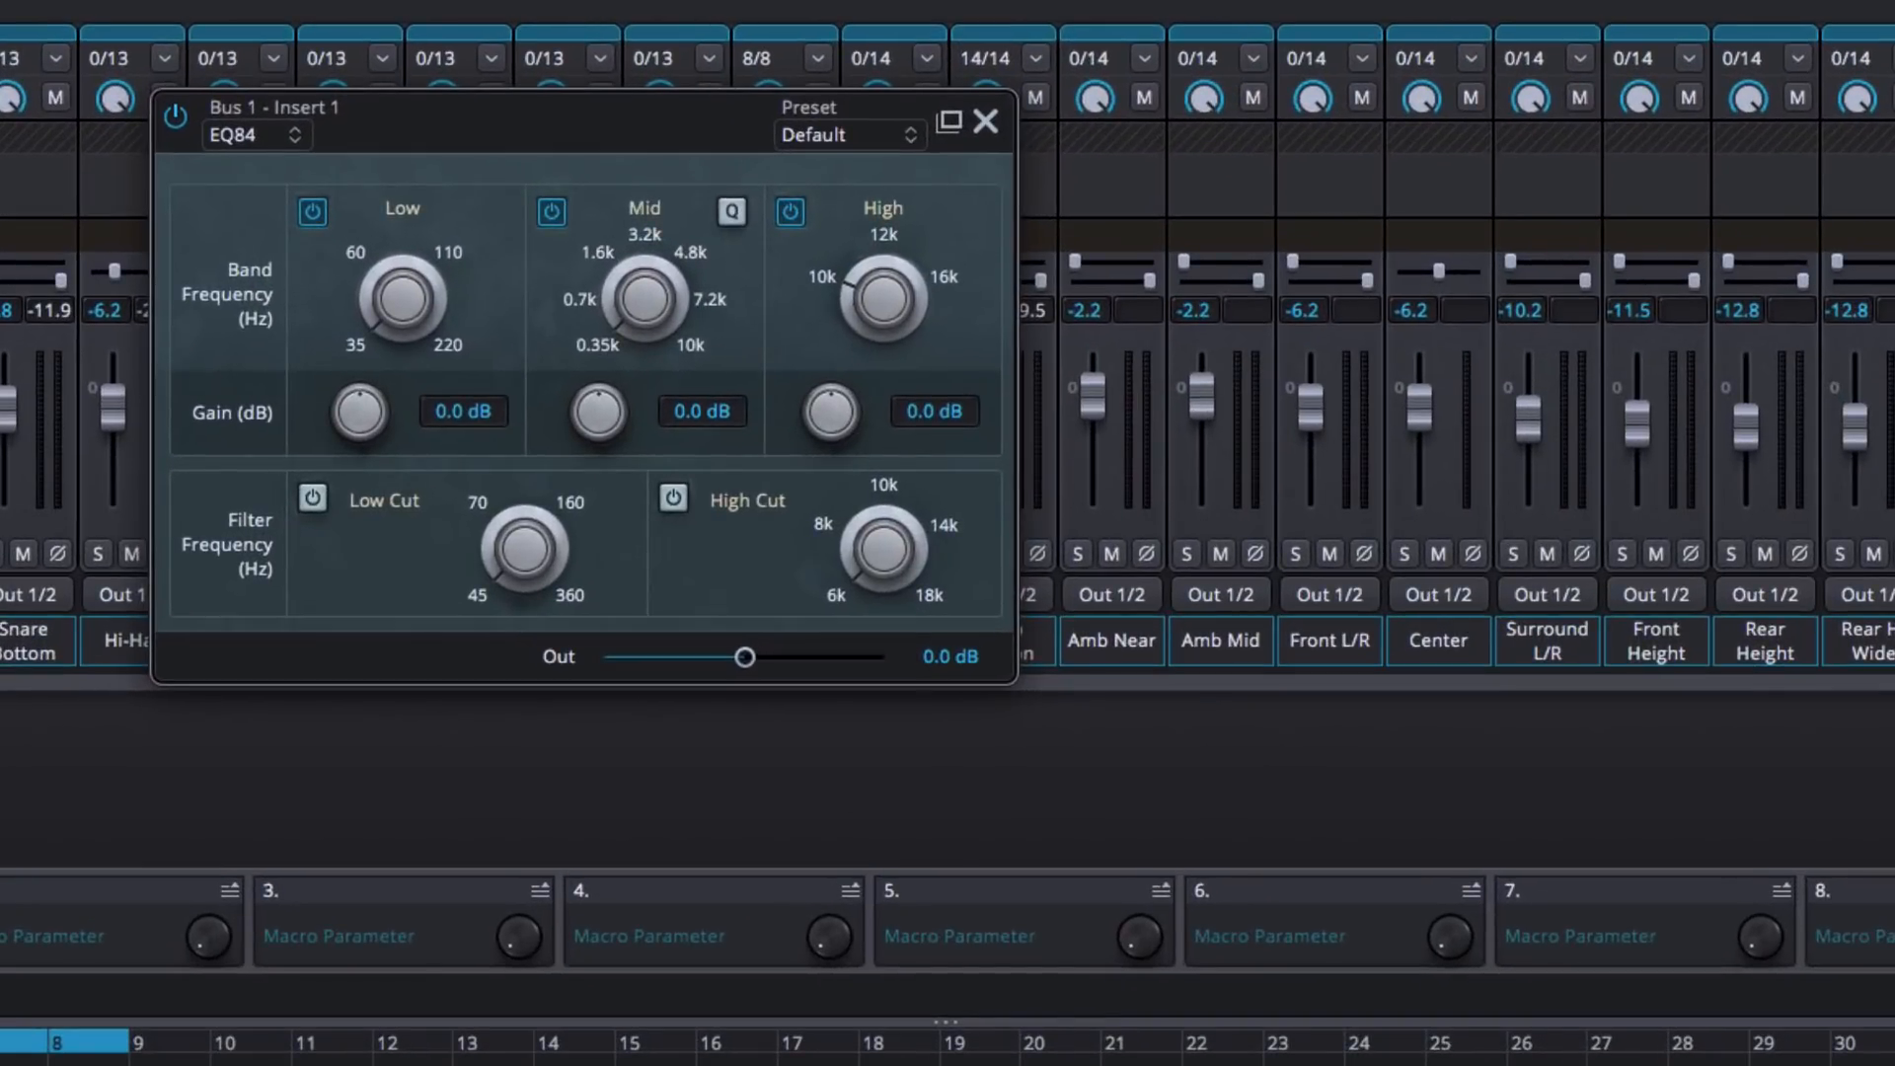
{"action": "left_click", "coordinate": [1855, 246]}
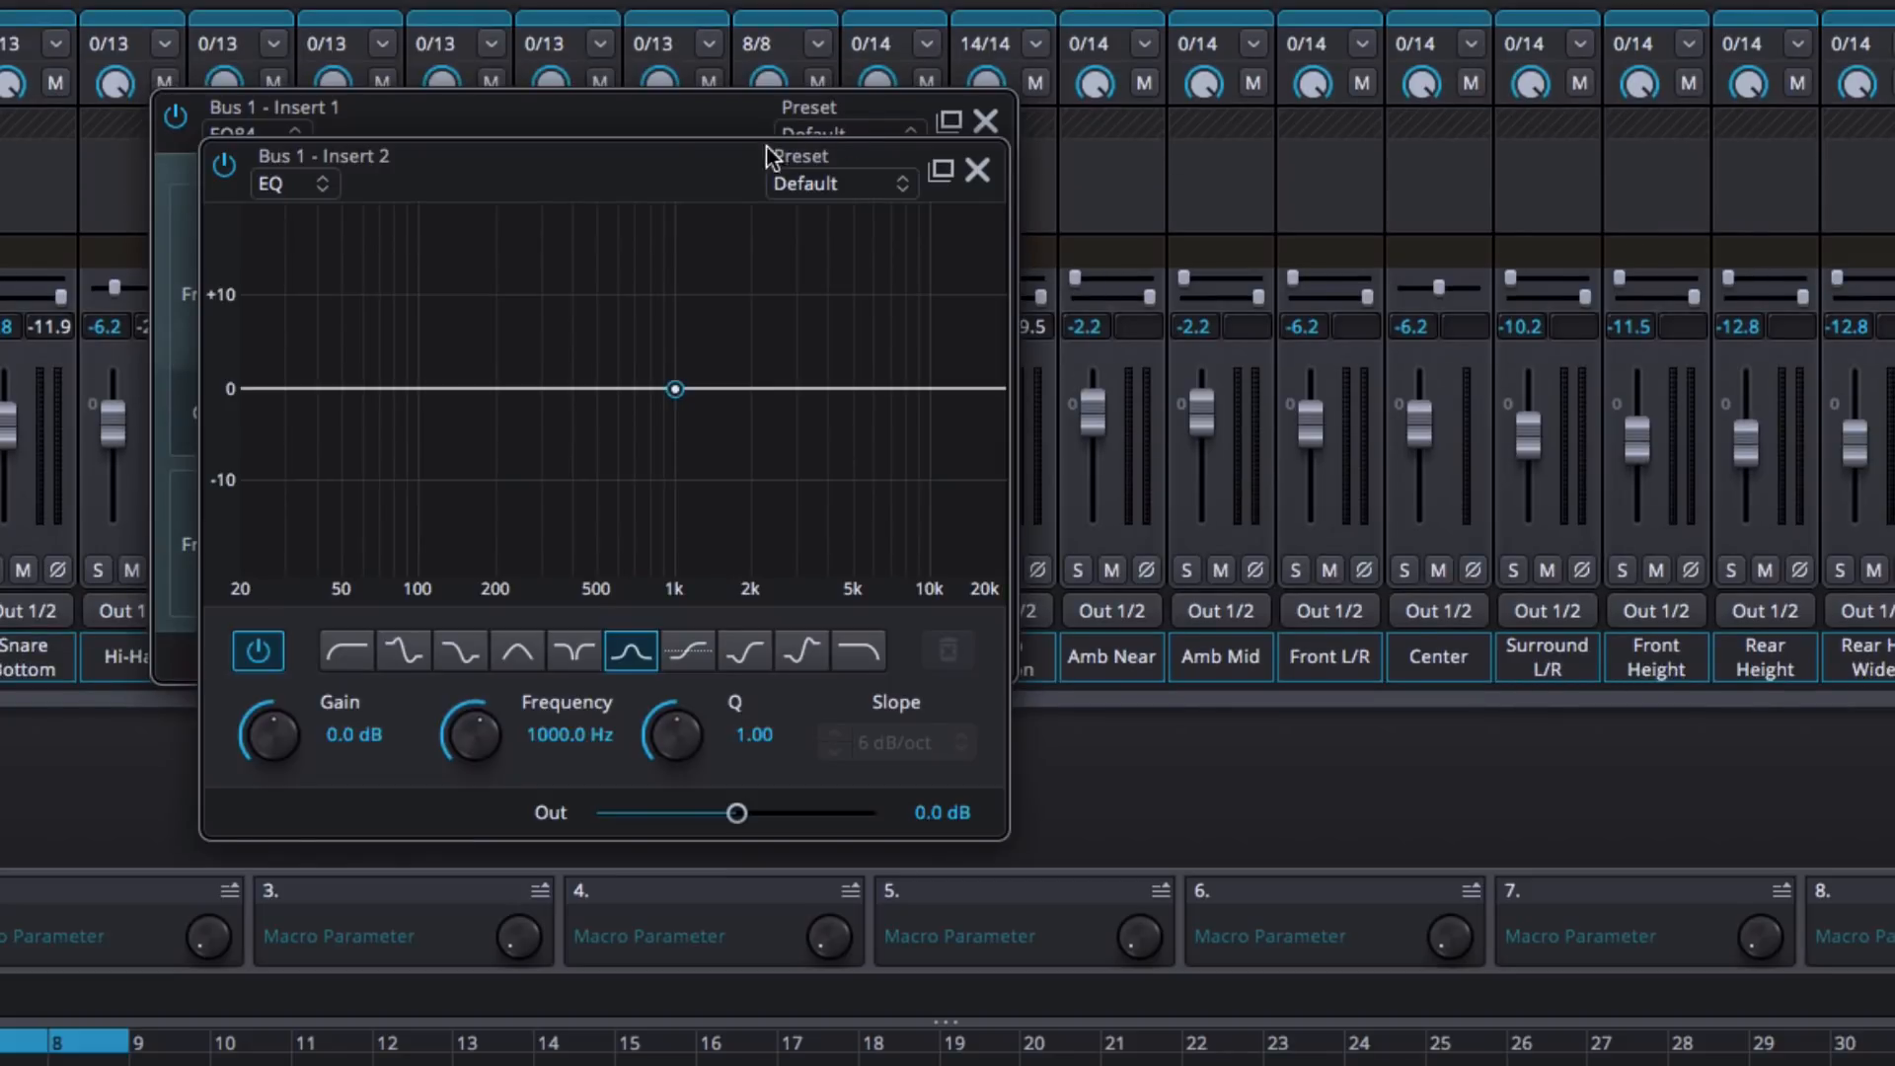
{"action": "left_click_drag", "start_coordinate": [677, 160], "coordinate": [1497, 109]}
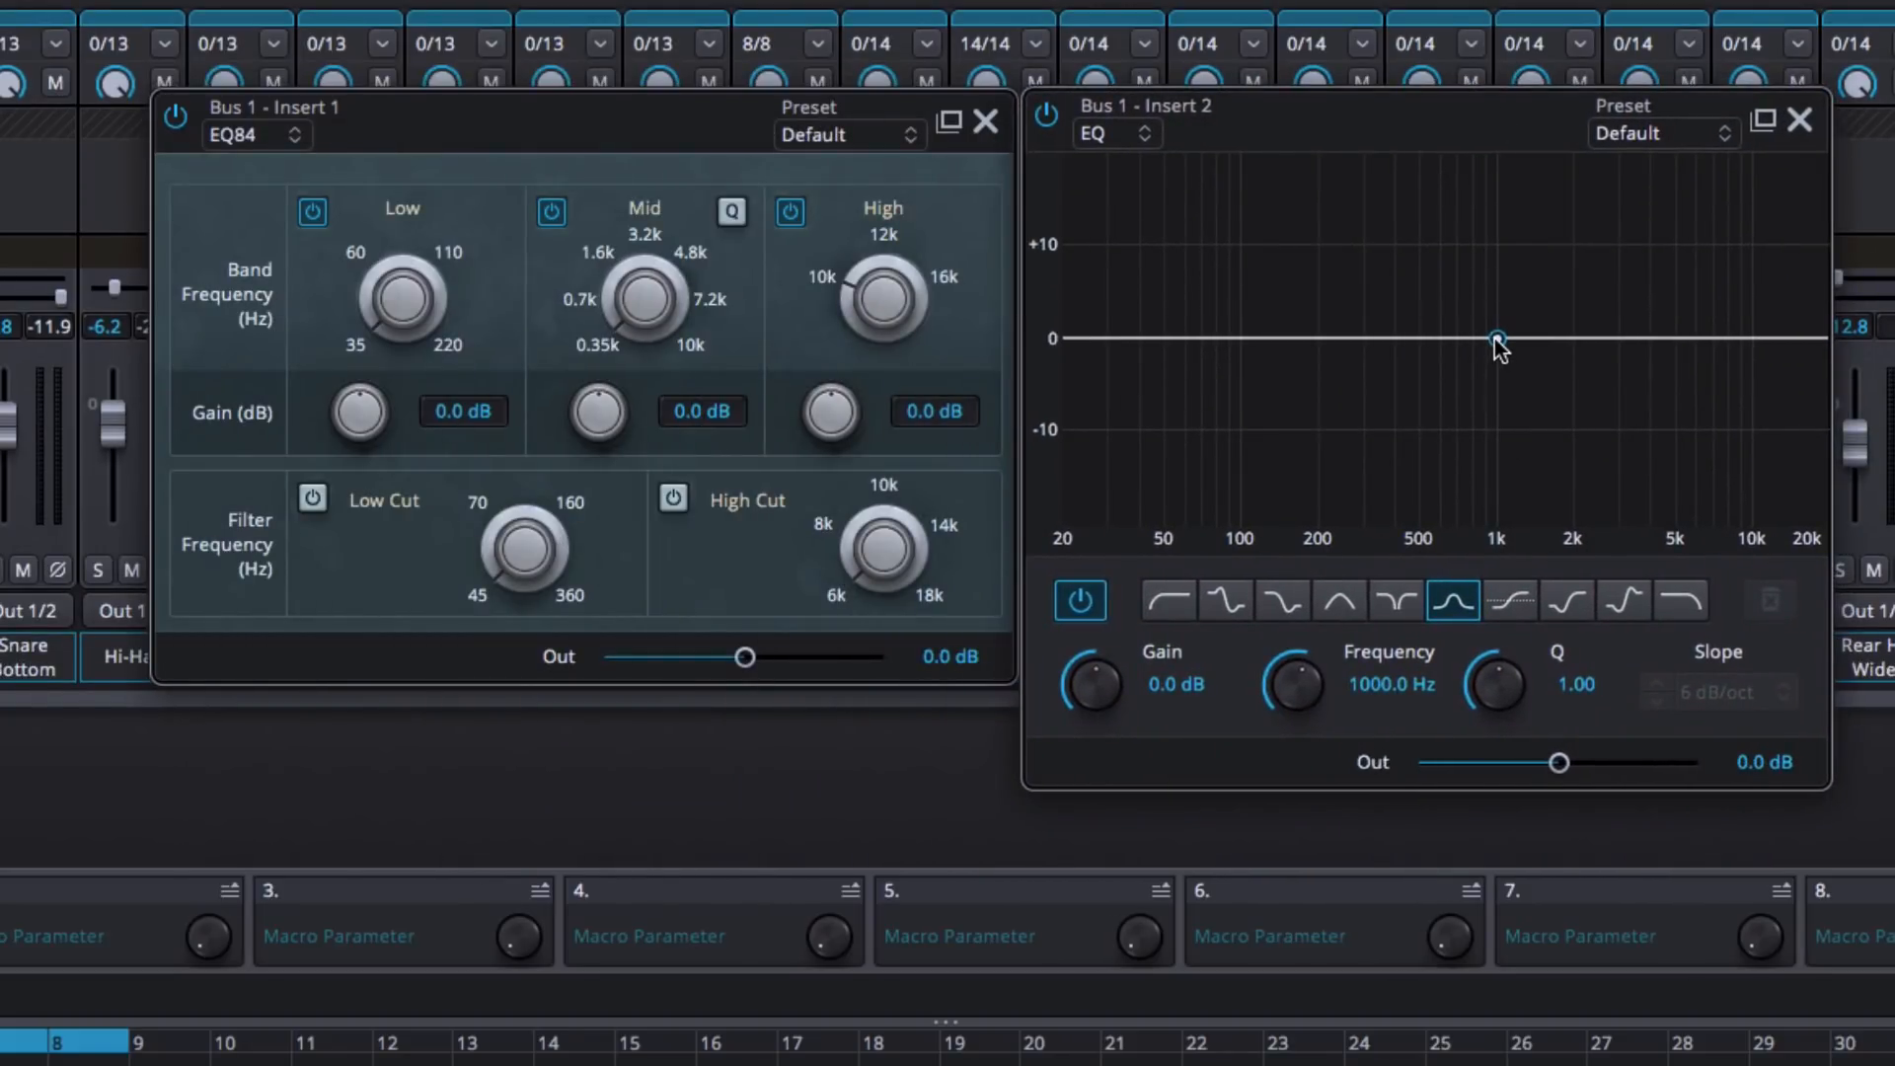
- Try the EQ band at 451.90 Hz with 0.4 dB gain and play the pattern to view the kick's spectrum
{"action": "left_click_drag", "start_coordinate": [1498, 339], "coordinate": [1412, 340]}
{"action": "key", "text": "space"}
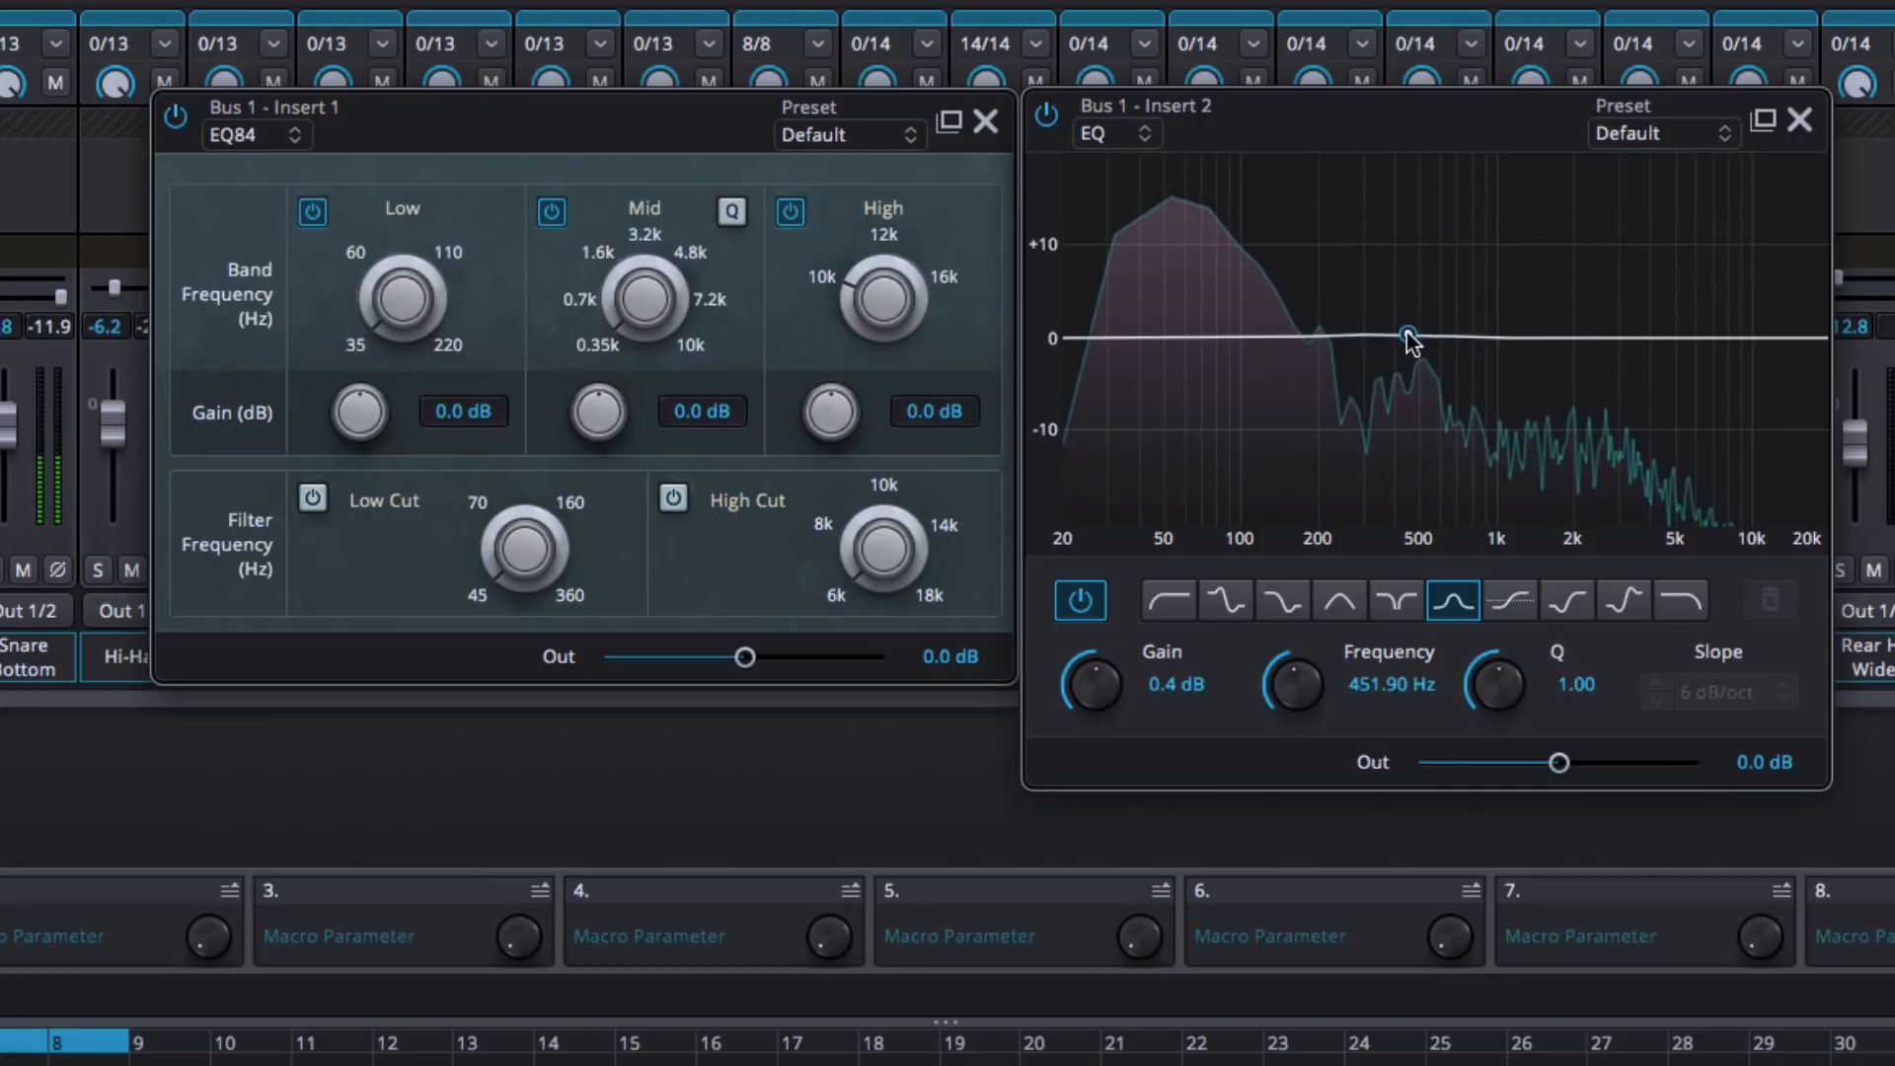
{"action": "key", "text": "space"}
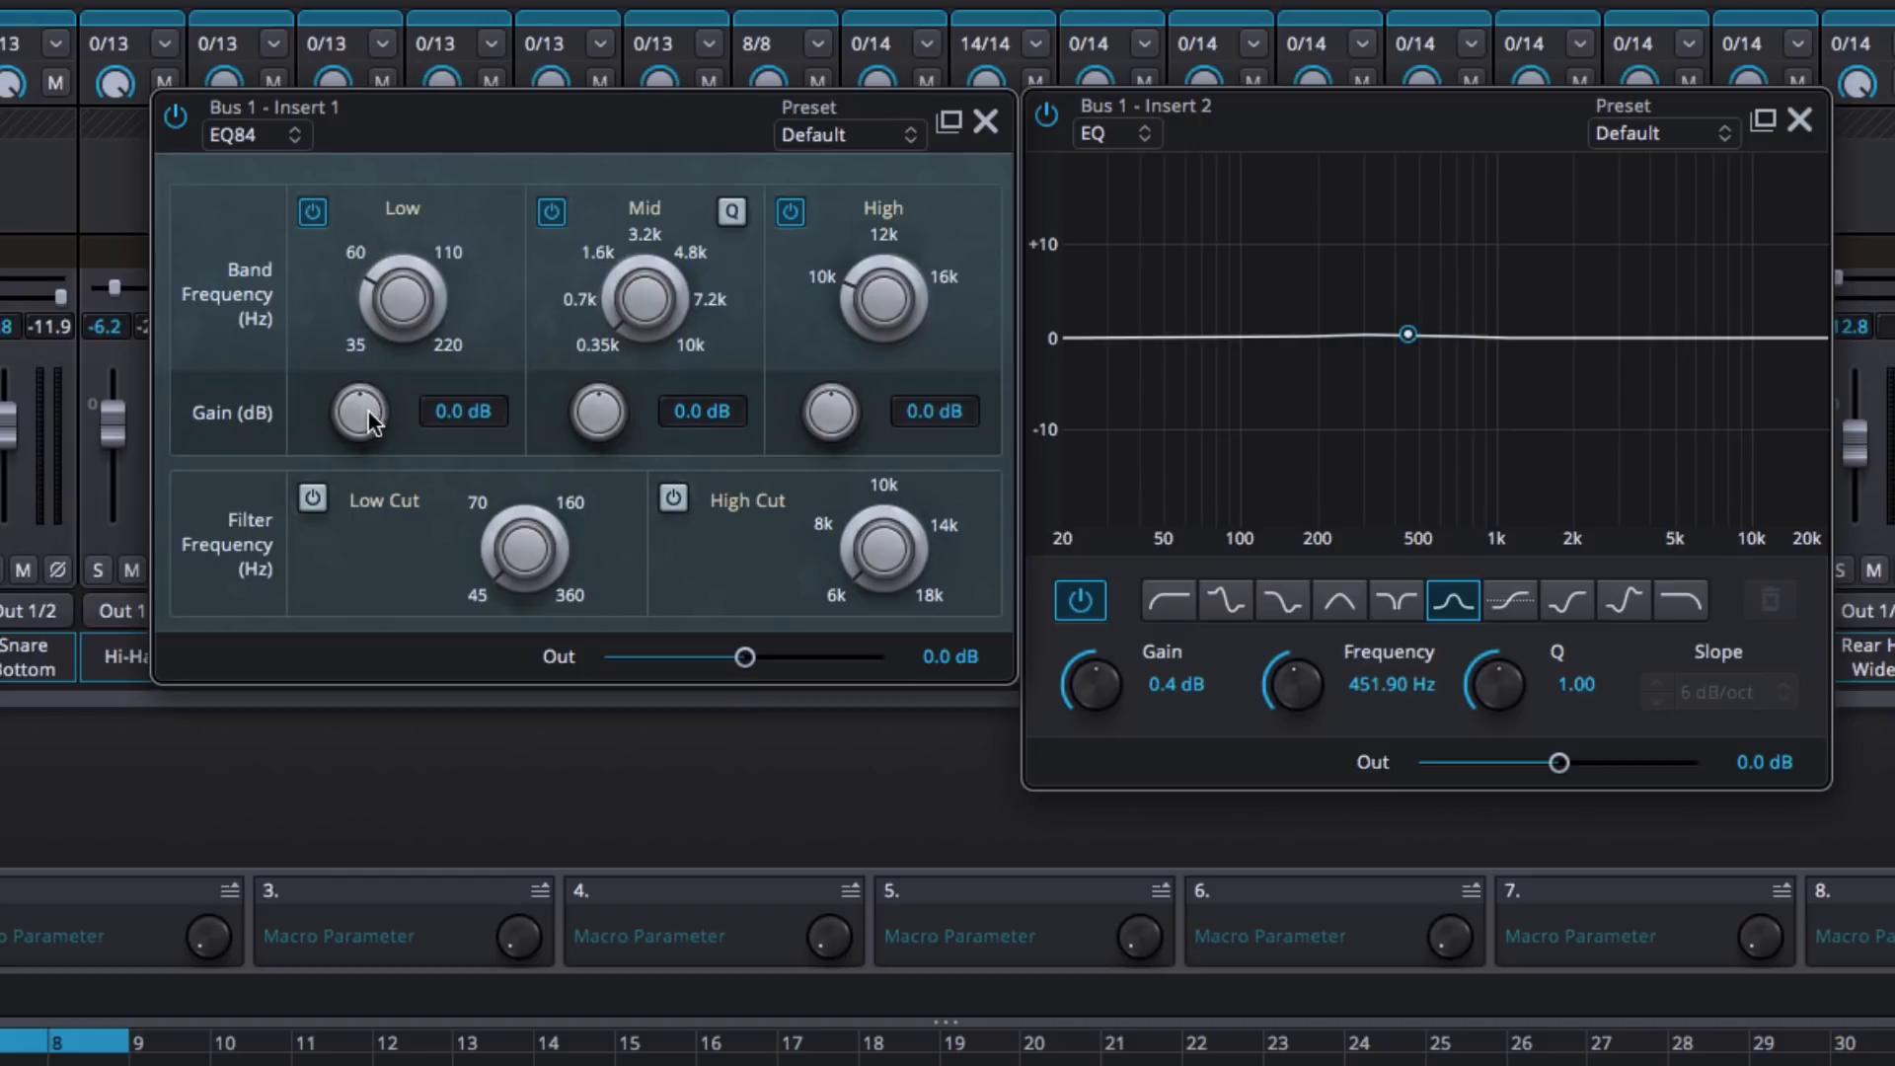
- Boost the low band of the EQ84 by 7.2 dB and compare the sound with the effect bypassed and active
{"action": "mouse_move", "coordinate": [365, 410]}
{"action": "left_mouse_down"}
{"action": "mouse_move", "coordinate": [369, 324]}
{"action": "mouse_move", "coordinate": [359, 389]}
{"action": "left_mouse_up"}
{"action": "left_click", "coordinate": [181, 123]}
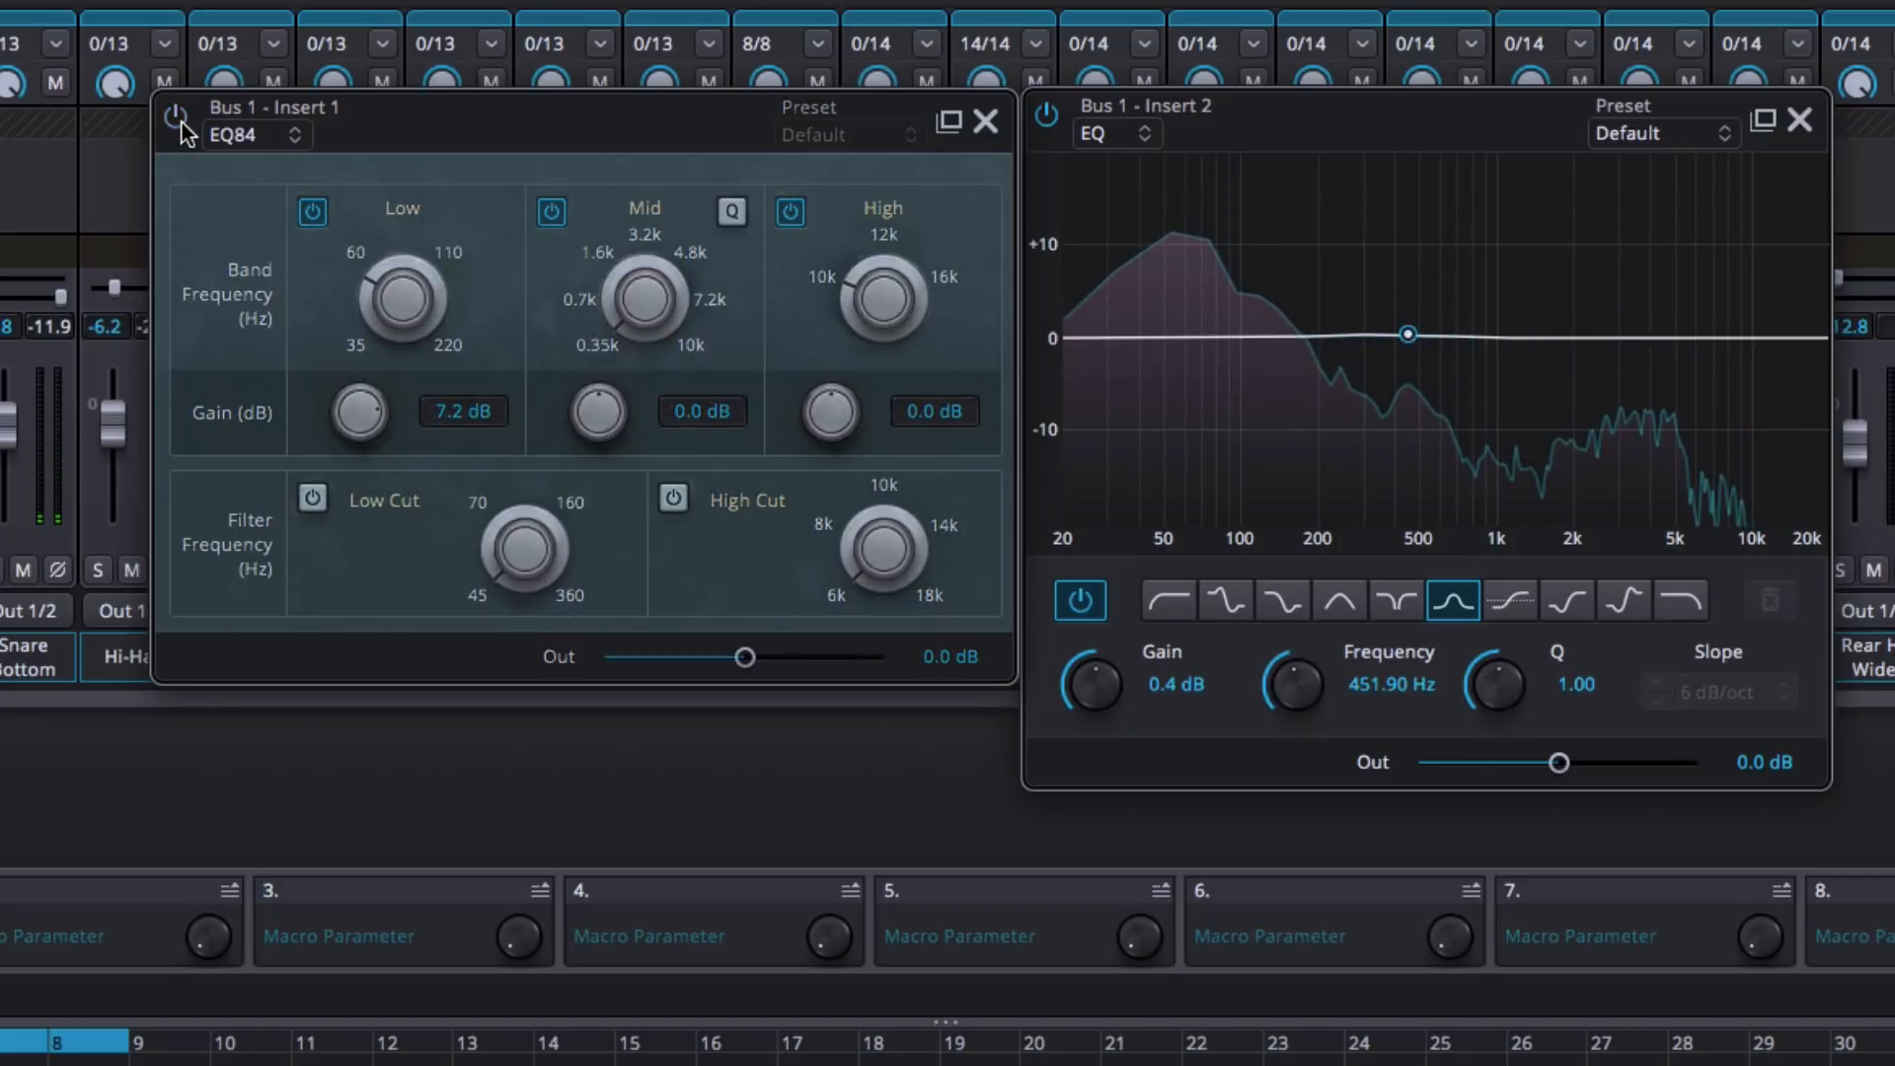
{"action": "left_click", "coordinate": [182, 123]}
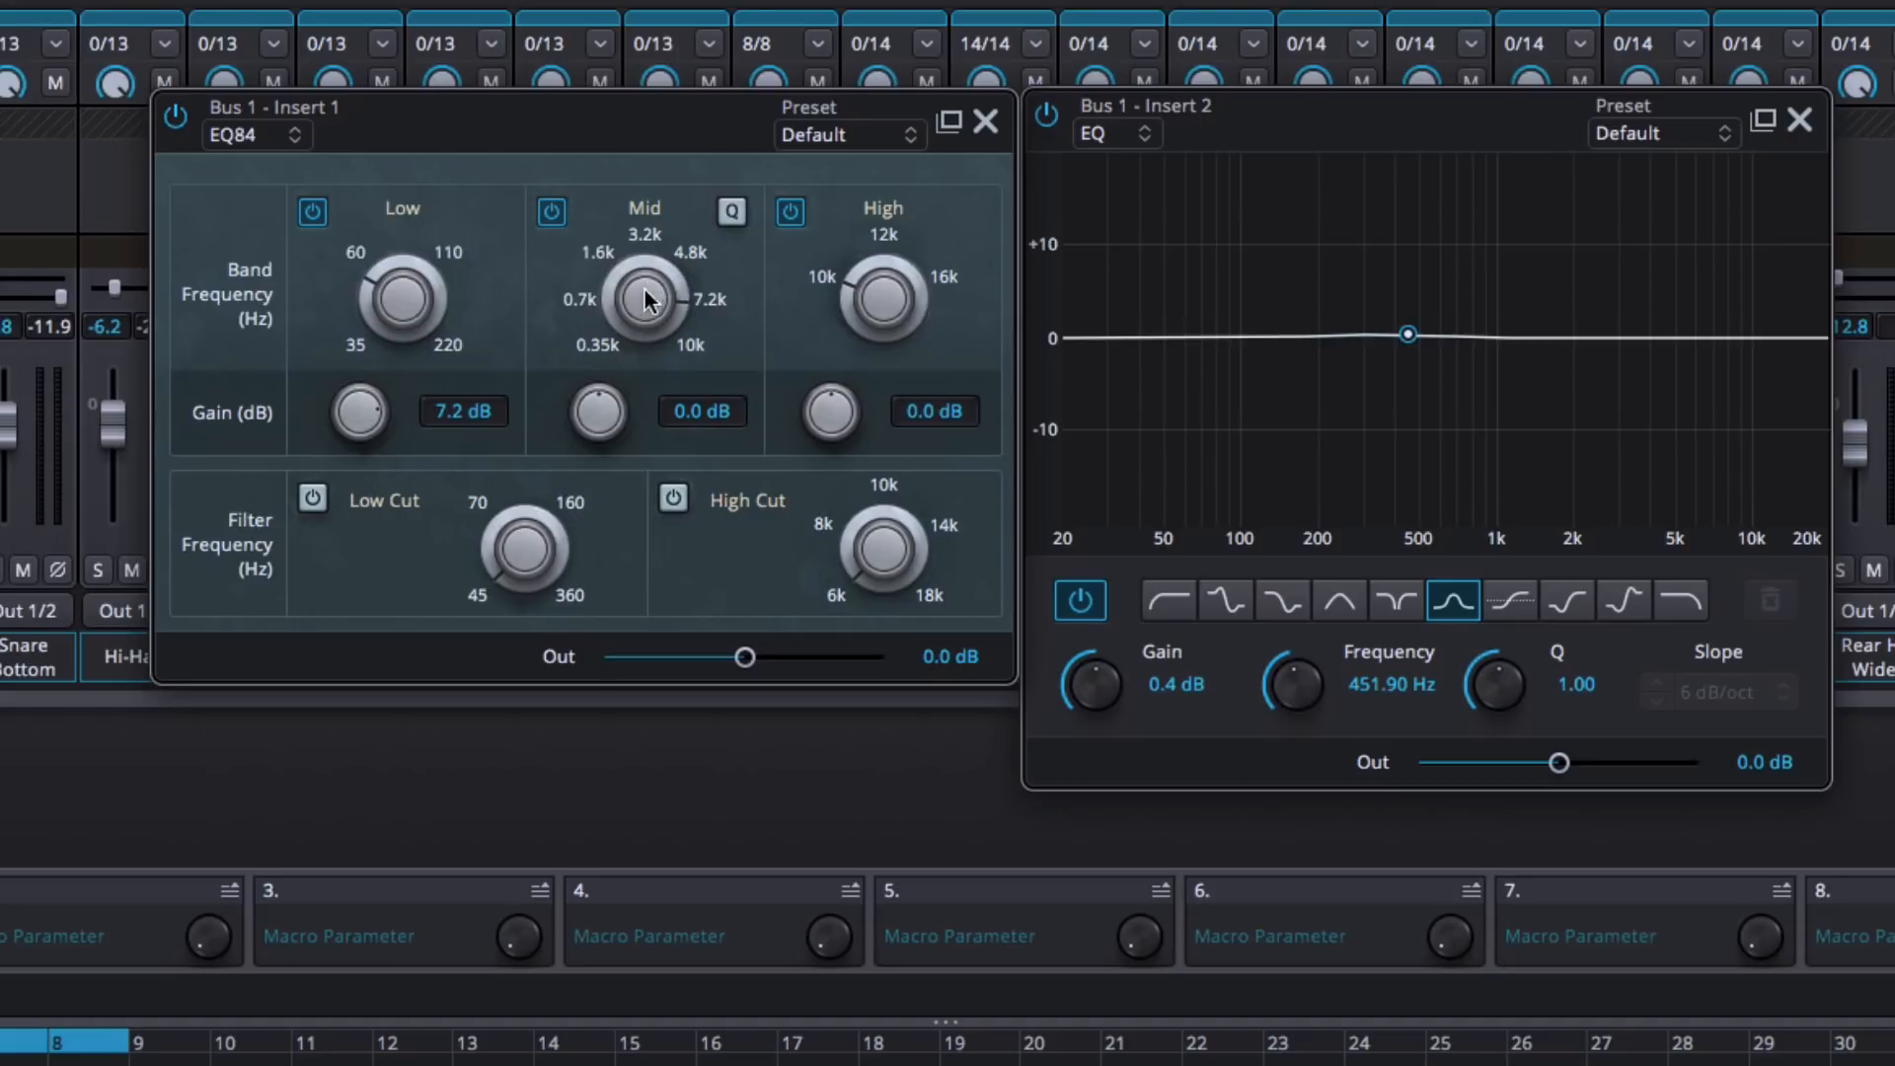
- Boost the EQ84's mid band by 9.5 dB at about 7.2 kHz while auditioning the pattern, and close its window
{"action": "left_click_drag", "start_coordinate": [625, 365], "coordinate": [626, 339]}
{"action": "left_click_drag", "start_coordinate": [660, 295], "coordinate": [642, 140]}
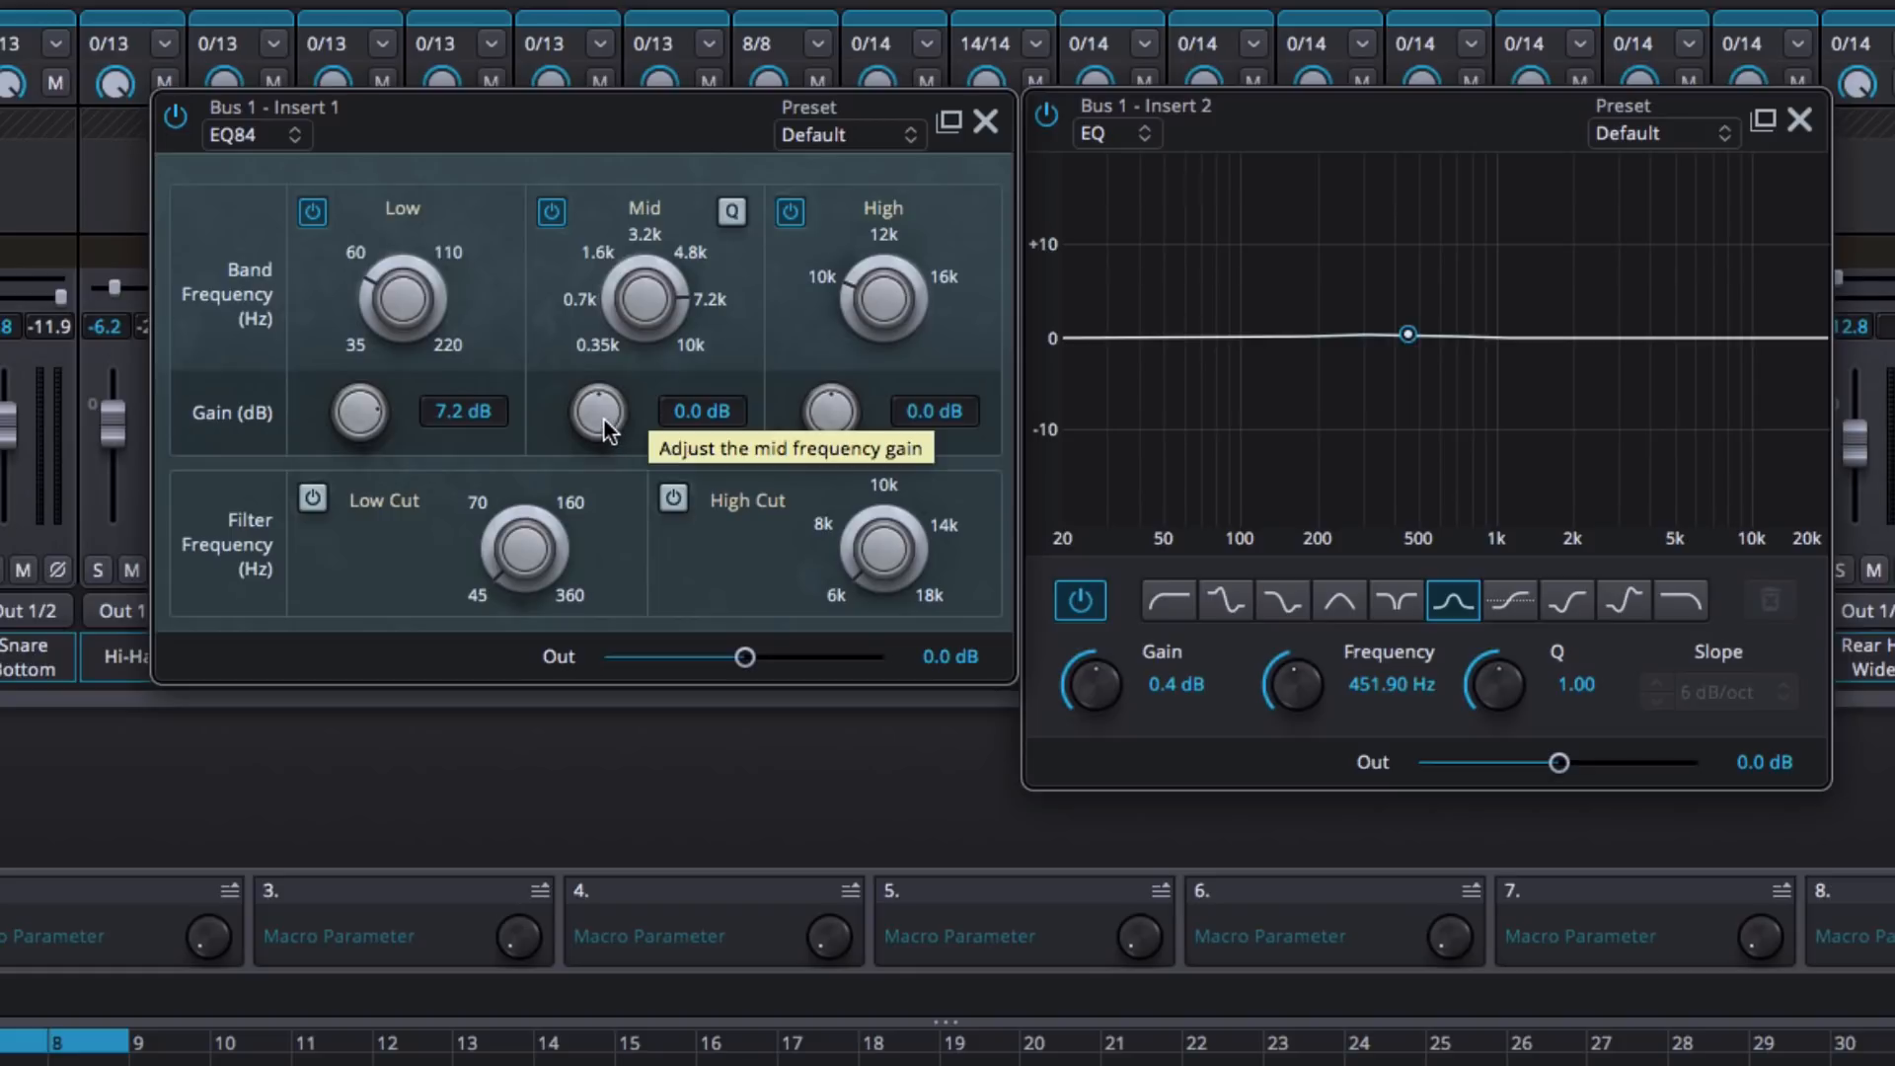
{"action": "key", "text": "space"}
{"action": "left_click_drag", "start_coordinate": [597, 424], "coordinate": [585, 306]}
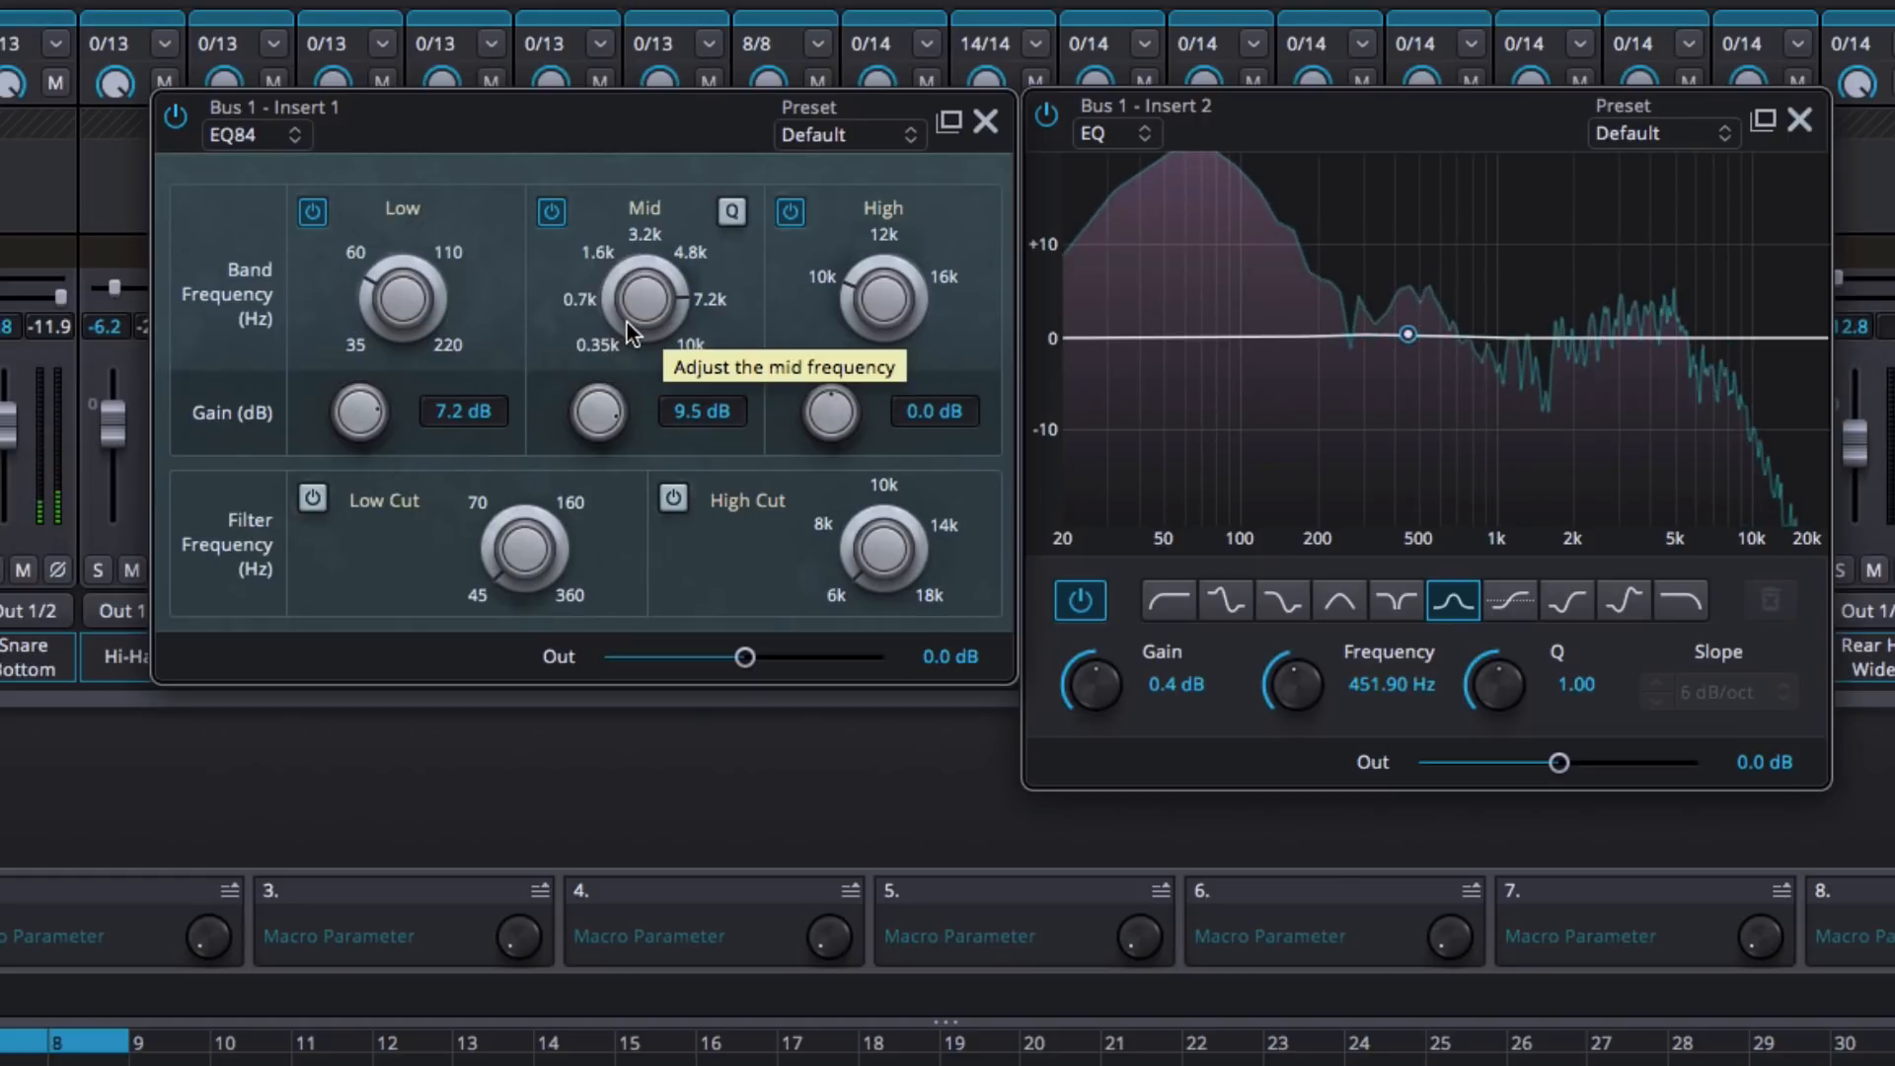
{"action": "key", "text": "space"}
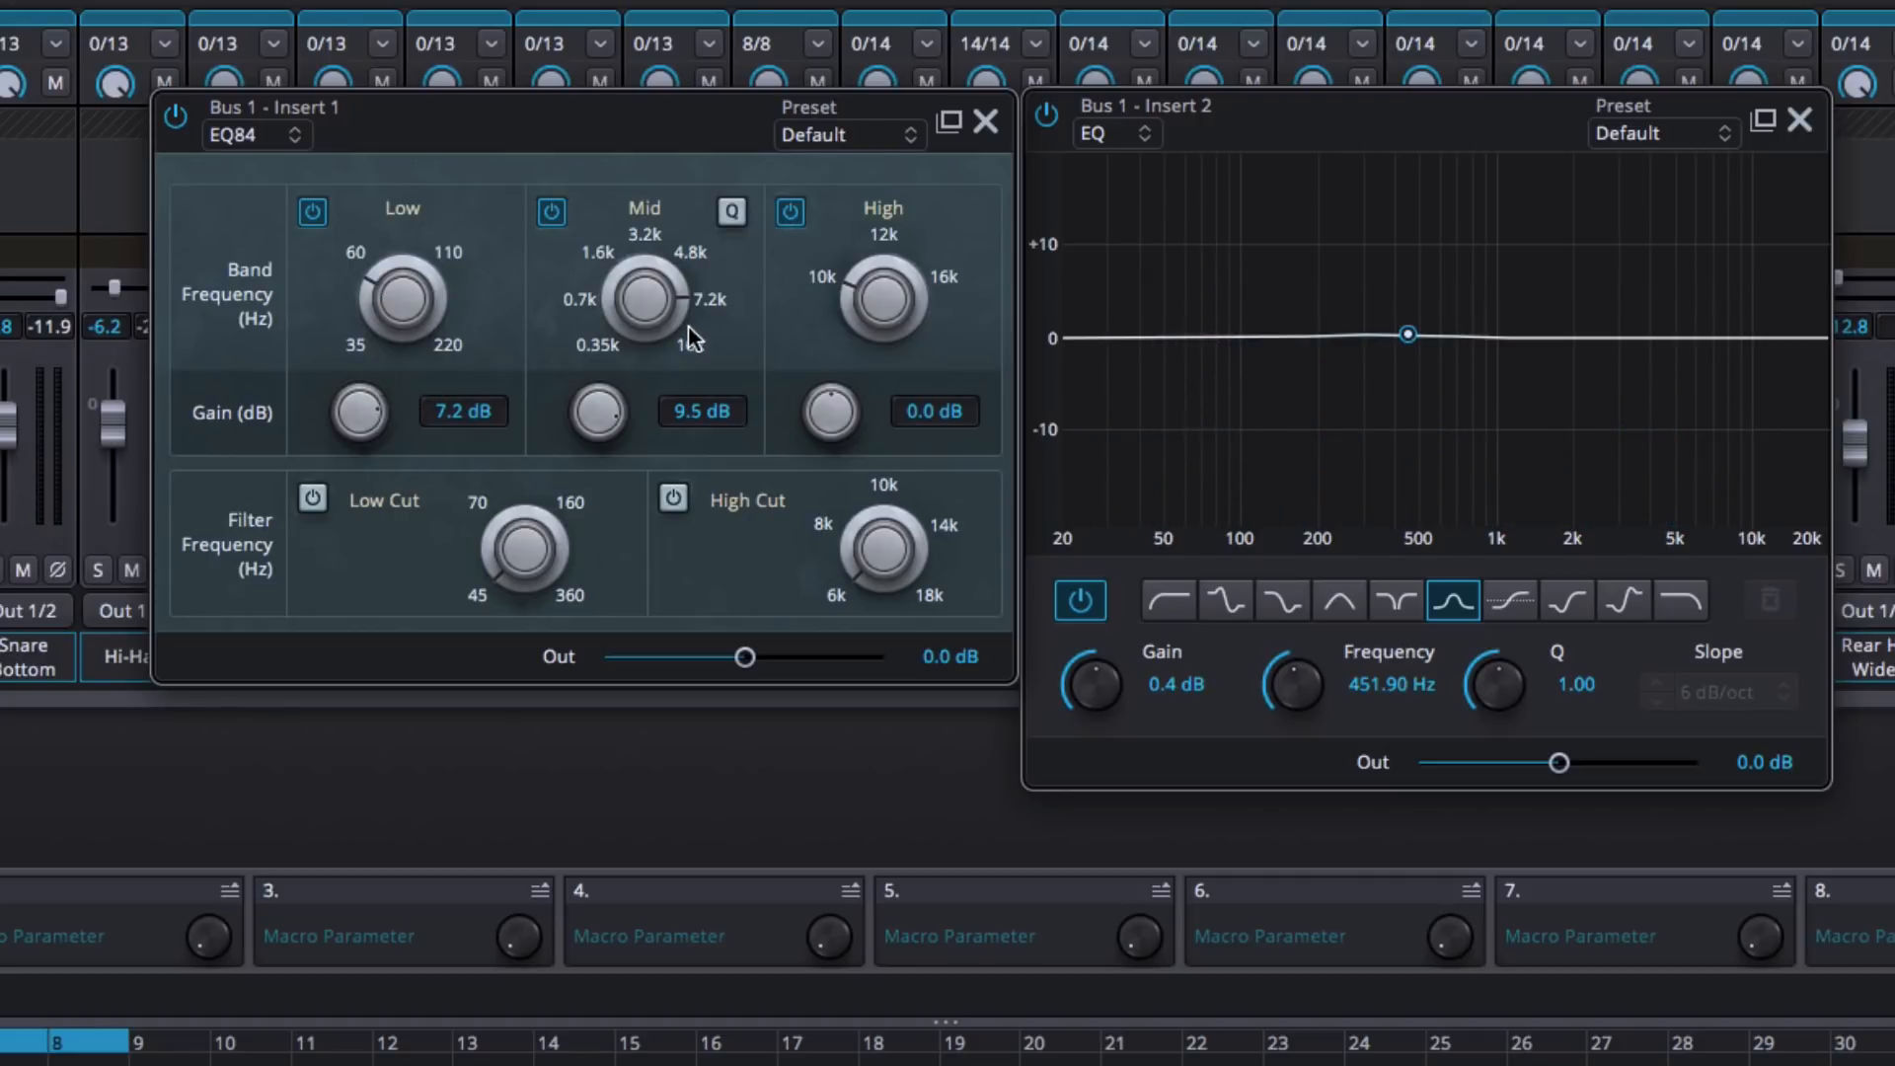
{"action": "left_click", "coordinate": [987, 119]}
- Centre the EQ window and try its band at 465.32 Hz with 1.1 dB gain during playback
{"action": "left_click_drag", "start_coordinate": [1274, 116], "coordinate": [776, 176]}
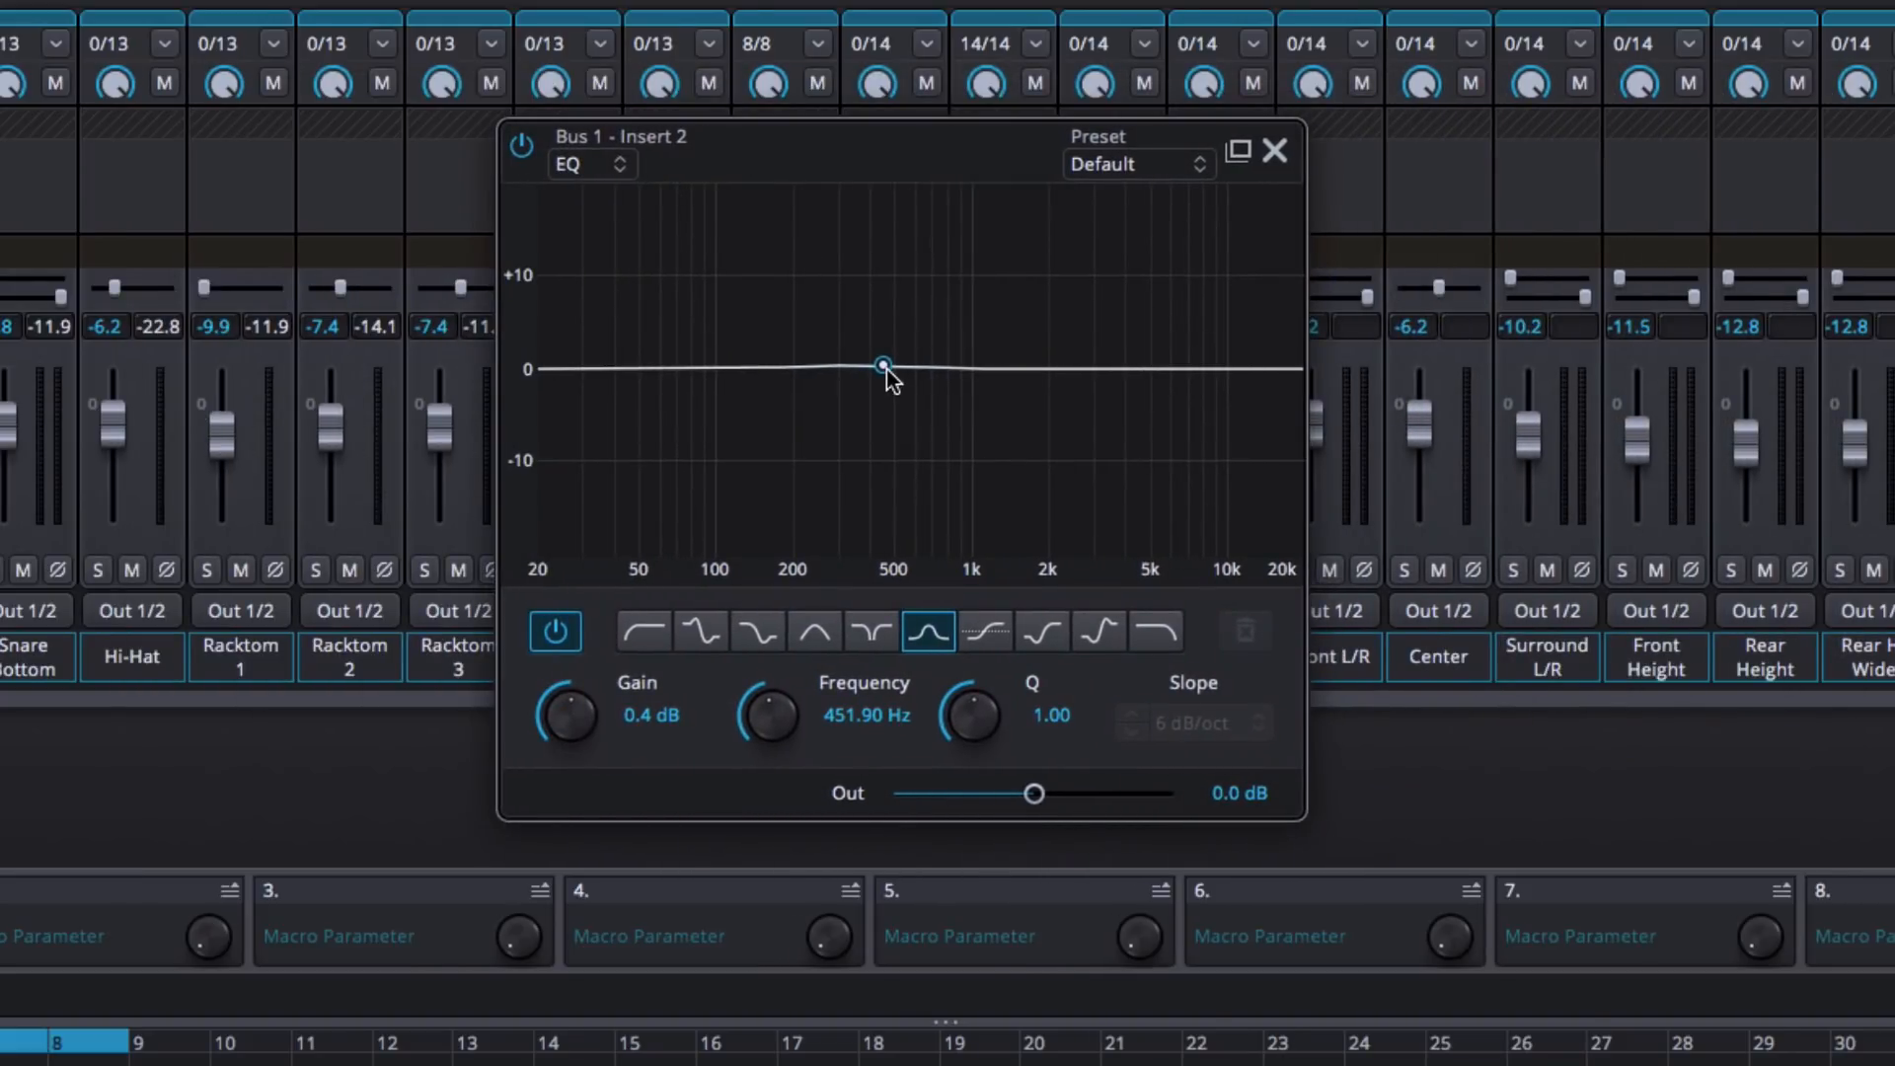
{"action": "key", "text": "space"}
{"action": "left_click_drag", "start_coordinate": [885, 366], "coordinate": [892, 368]}
{"action": "key", "text": "space"}
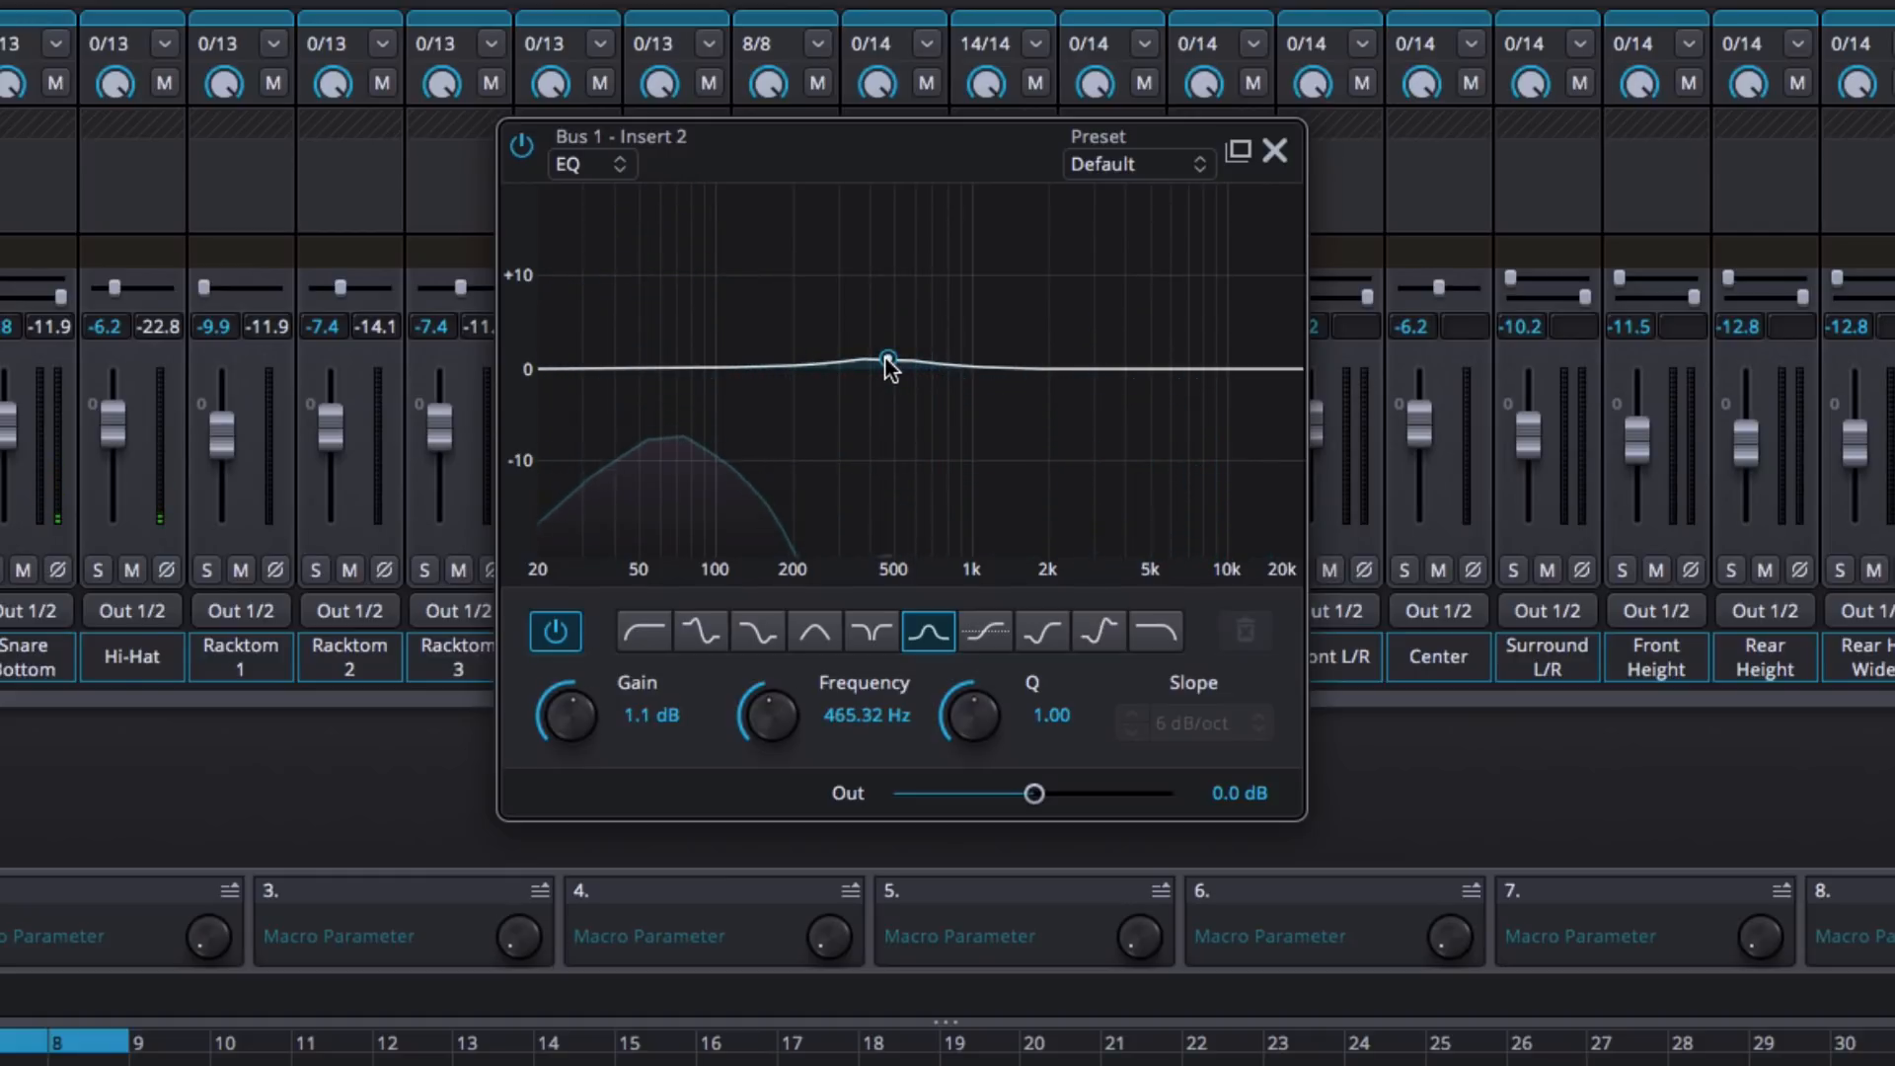
- Try cutting the EQ band by 12.0 dB at 287.06 Hz and by 6.1 dB at 304.37 Hz
{"action": "left_click_drag", "start_coordinate": [890, 368], "coordinate": [835, 483]}
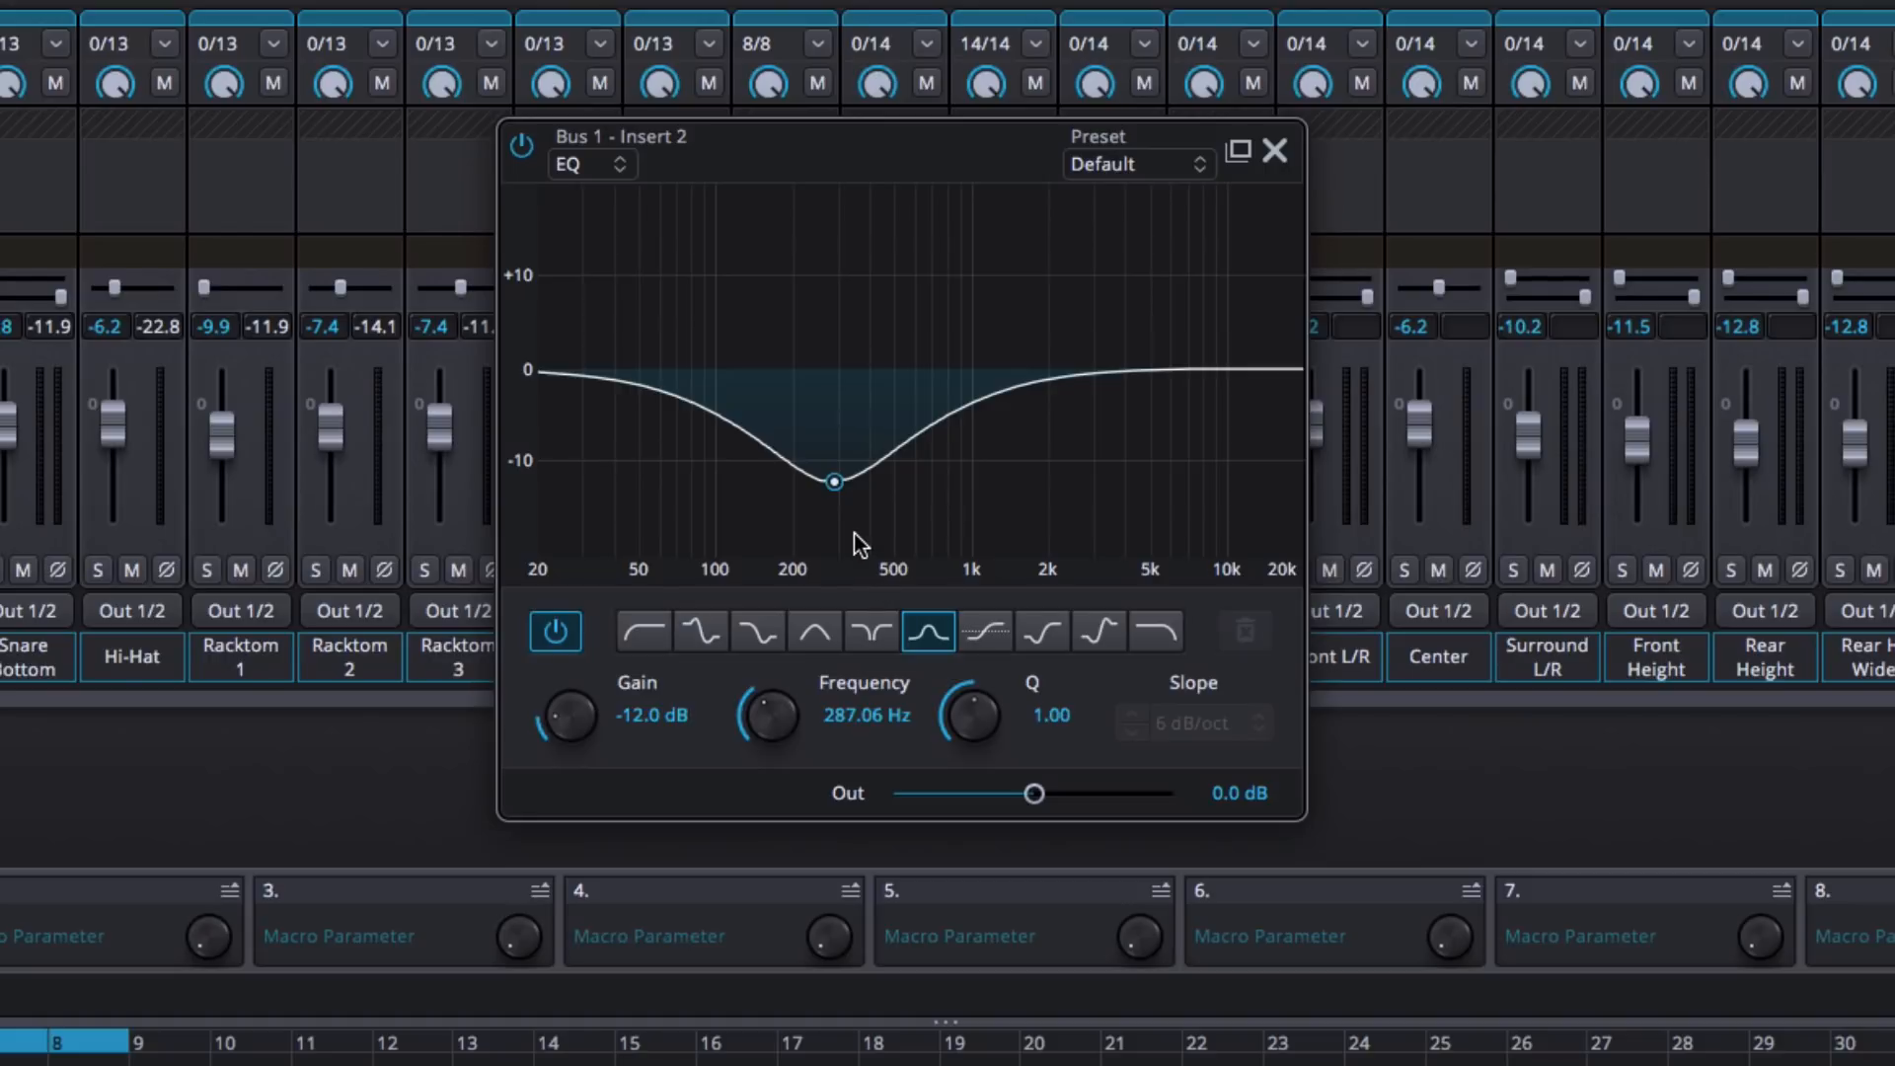
{"action": "double_click", "coordinate": [833, 476]}
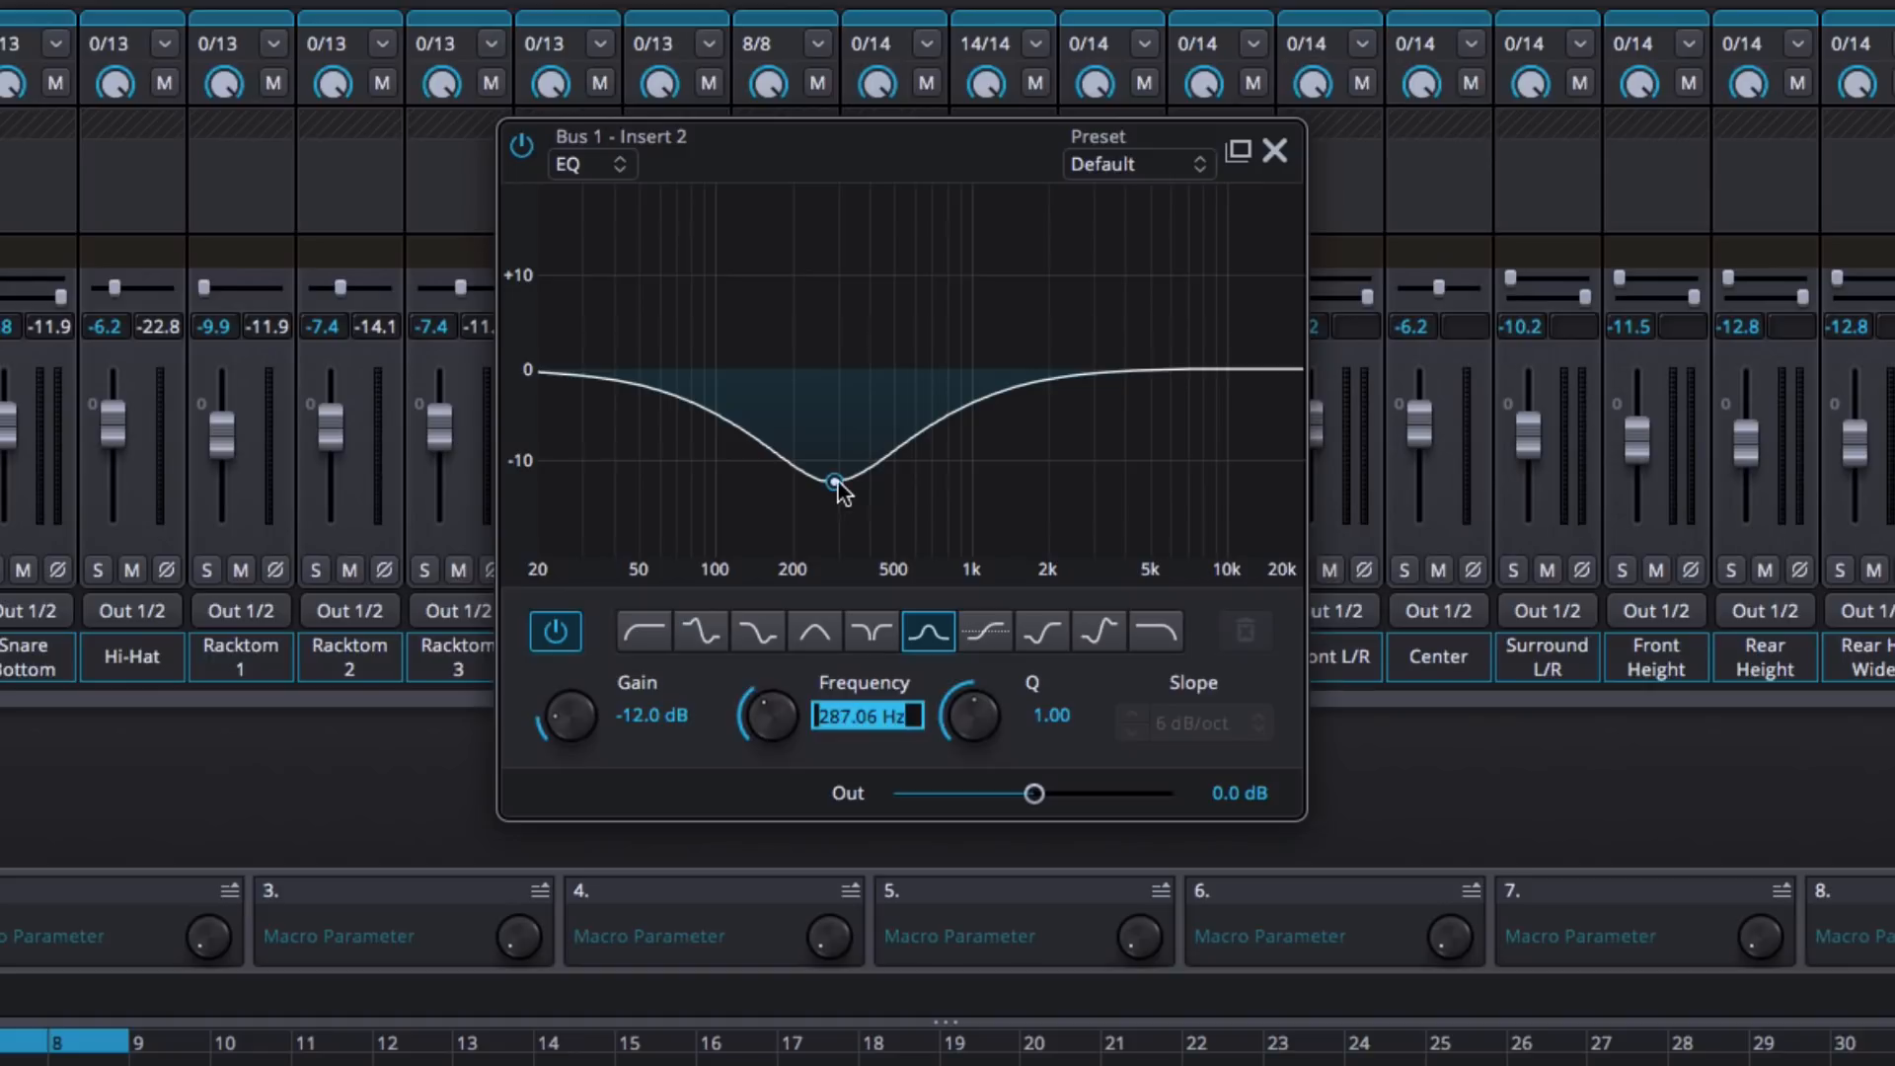
{"action": "left_click_drag", "start_coordinate": [836, 480], "coordinate": [839, 425]}
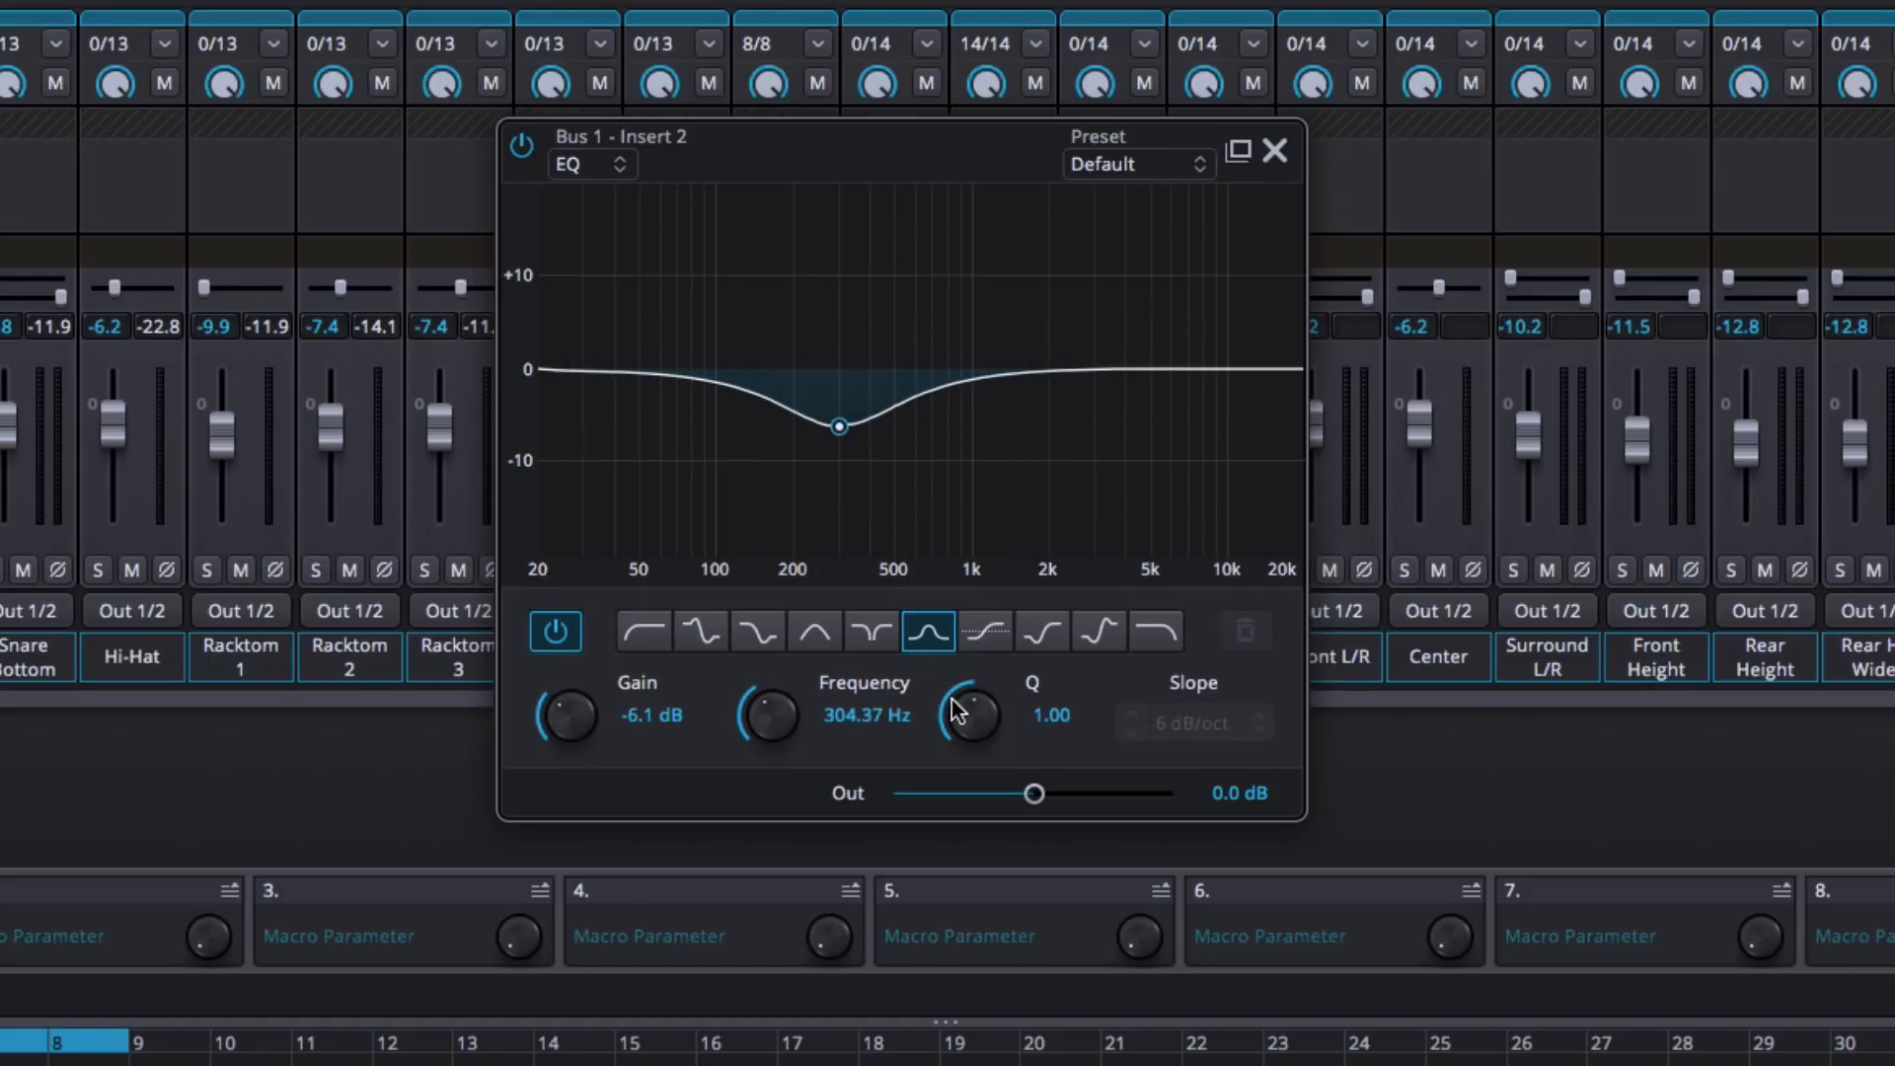
{"action": "left_click_drag", "start_coordinate": [952, 699], "coordinate": [920, 665]}
- Audition an 11.9 dB boost around 313.41 Hz, set the EQ band to -8.7 dB at 384.69 Hz and close the EQ
{"action": "left_click_drag", "start_coordinate": [839, 434], "coordinate": [841, 350]}
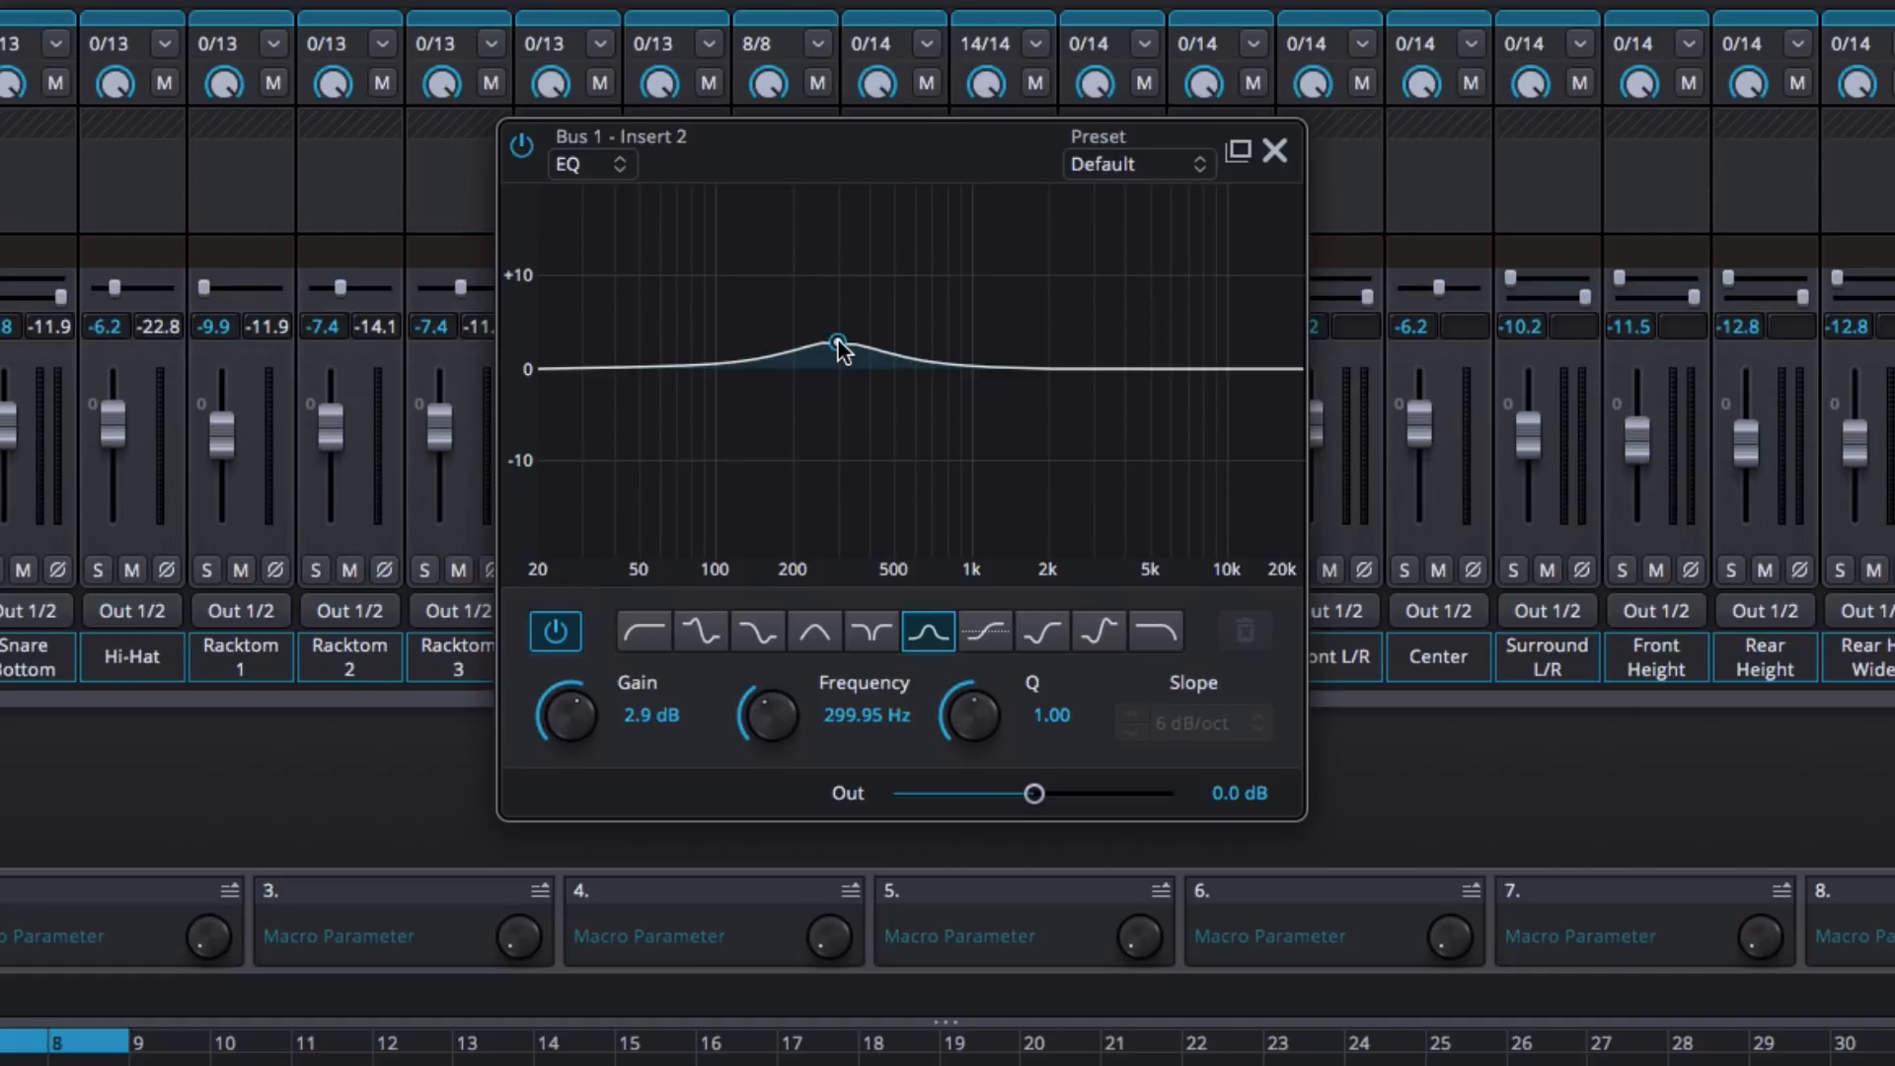
{"action": "key", "text": "space"}
{"action": "left_click_drag", "start_coordinate": [840, 351], "coordinate": [841, 265]}
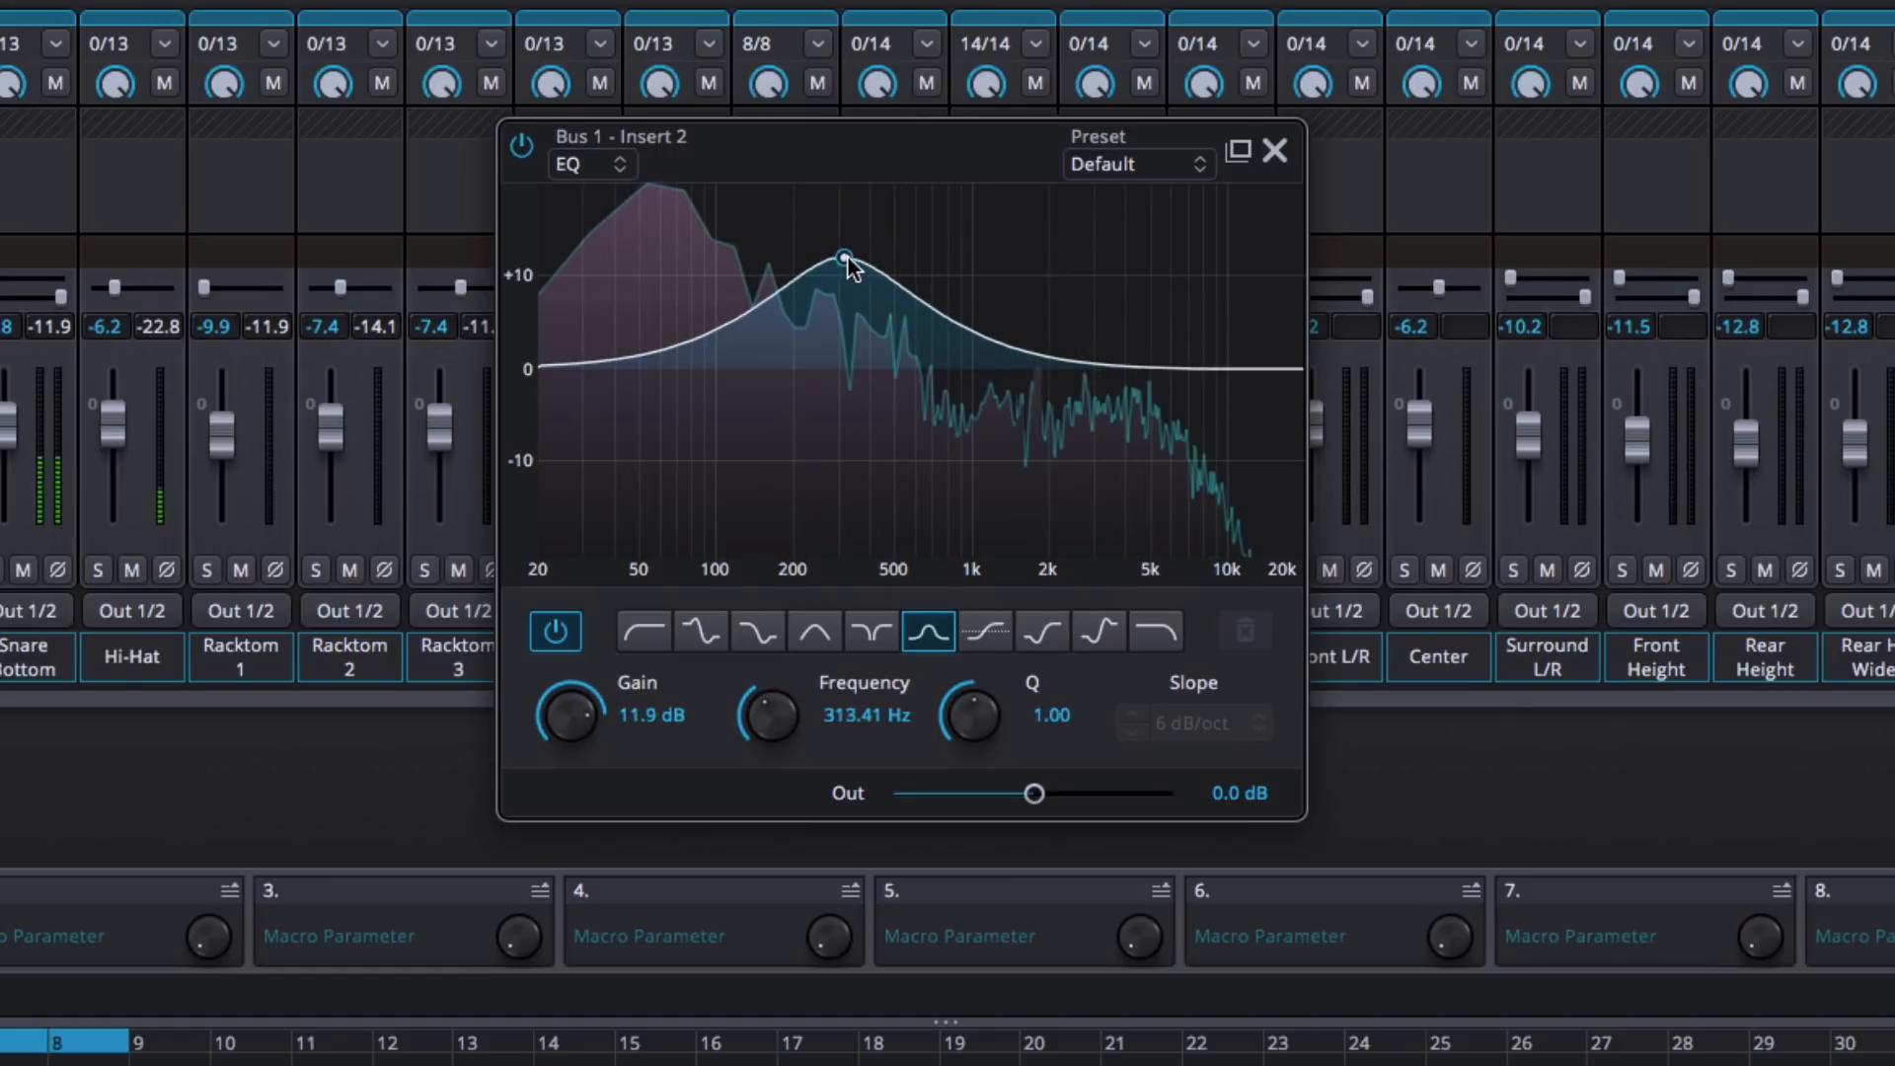
{"action": "left_click_drag", "start_coordinate": [849, 258], "coordinate": [864, 451]}
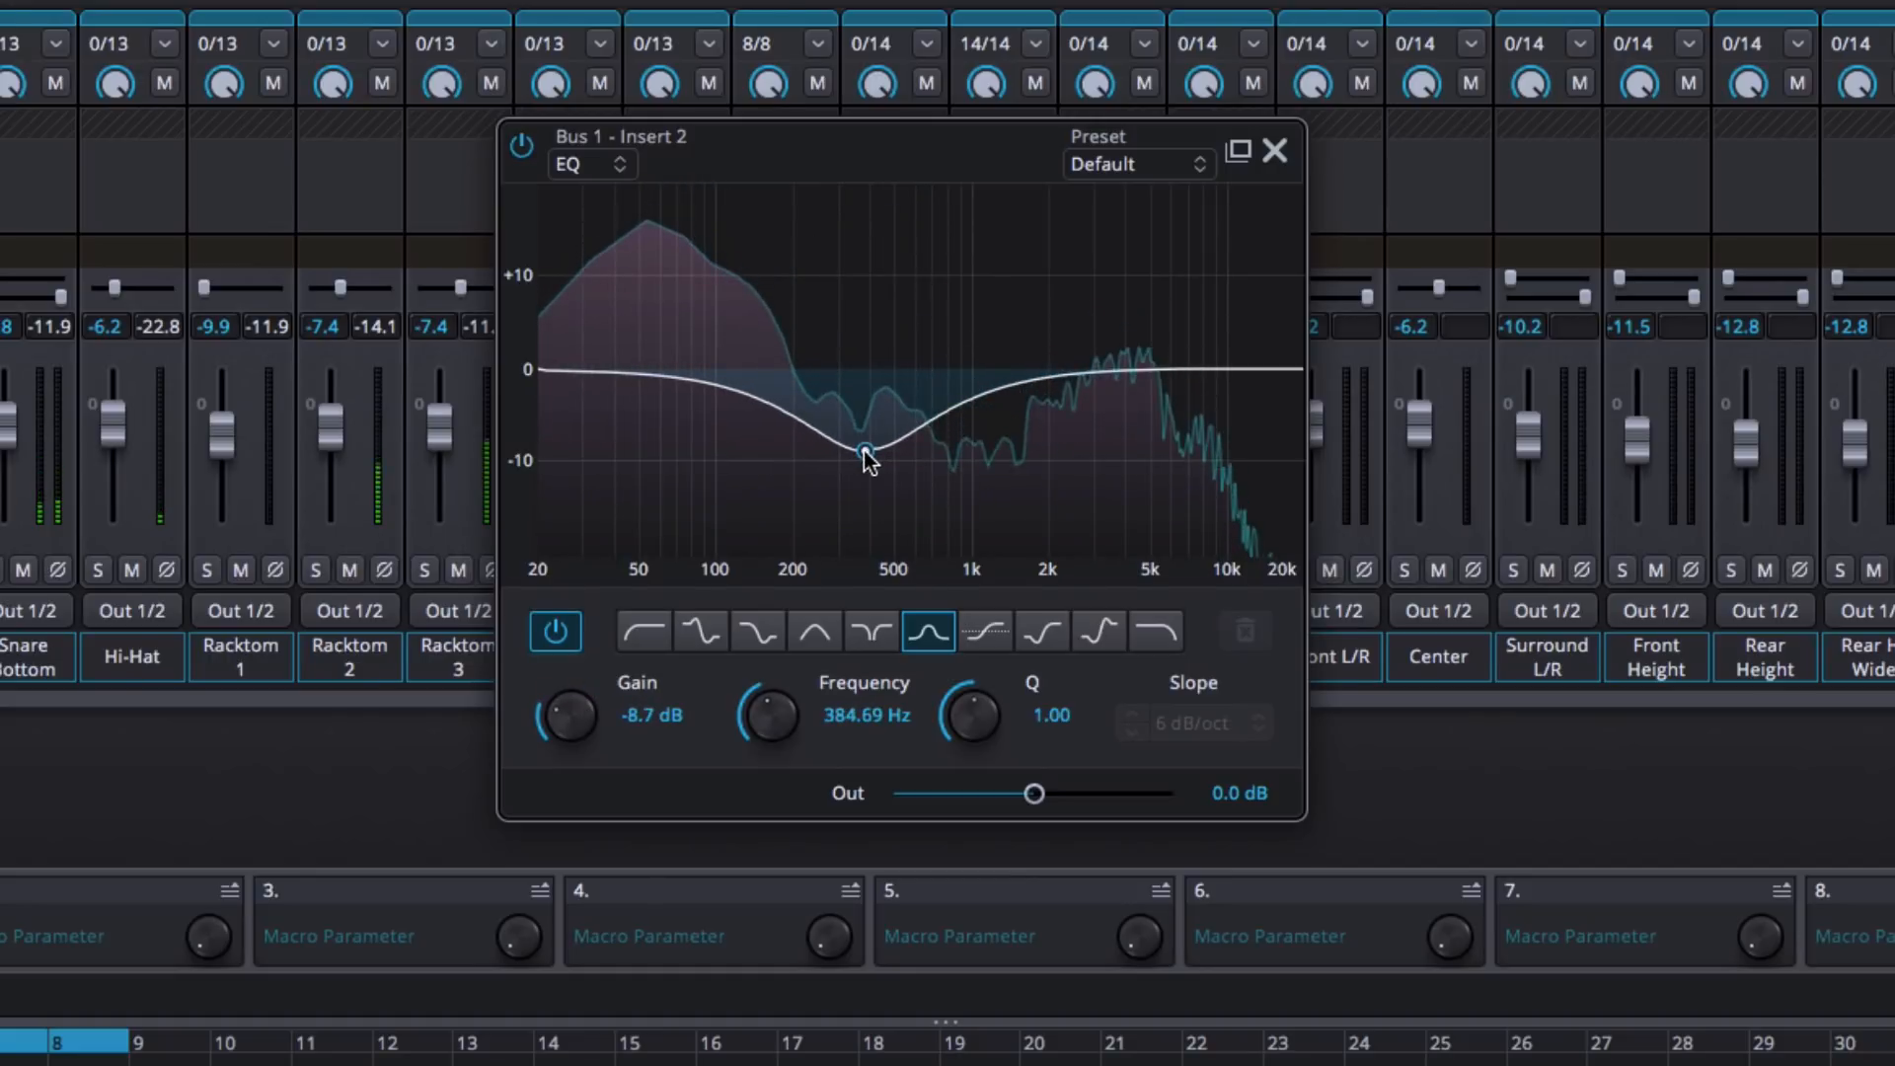
{"action": "left_click", "coordinate": [1274, 151]}
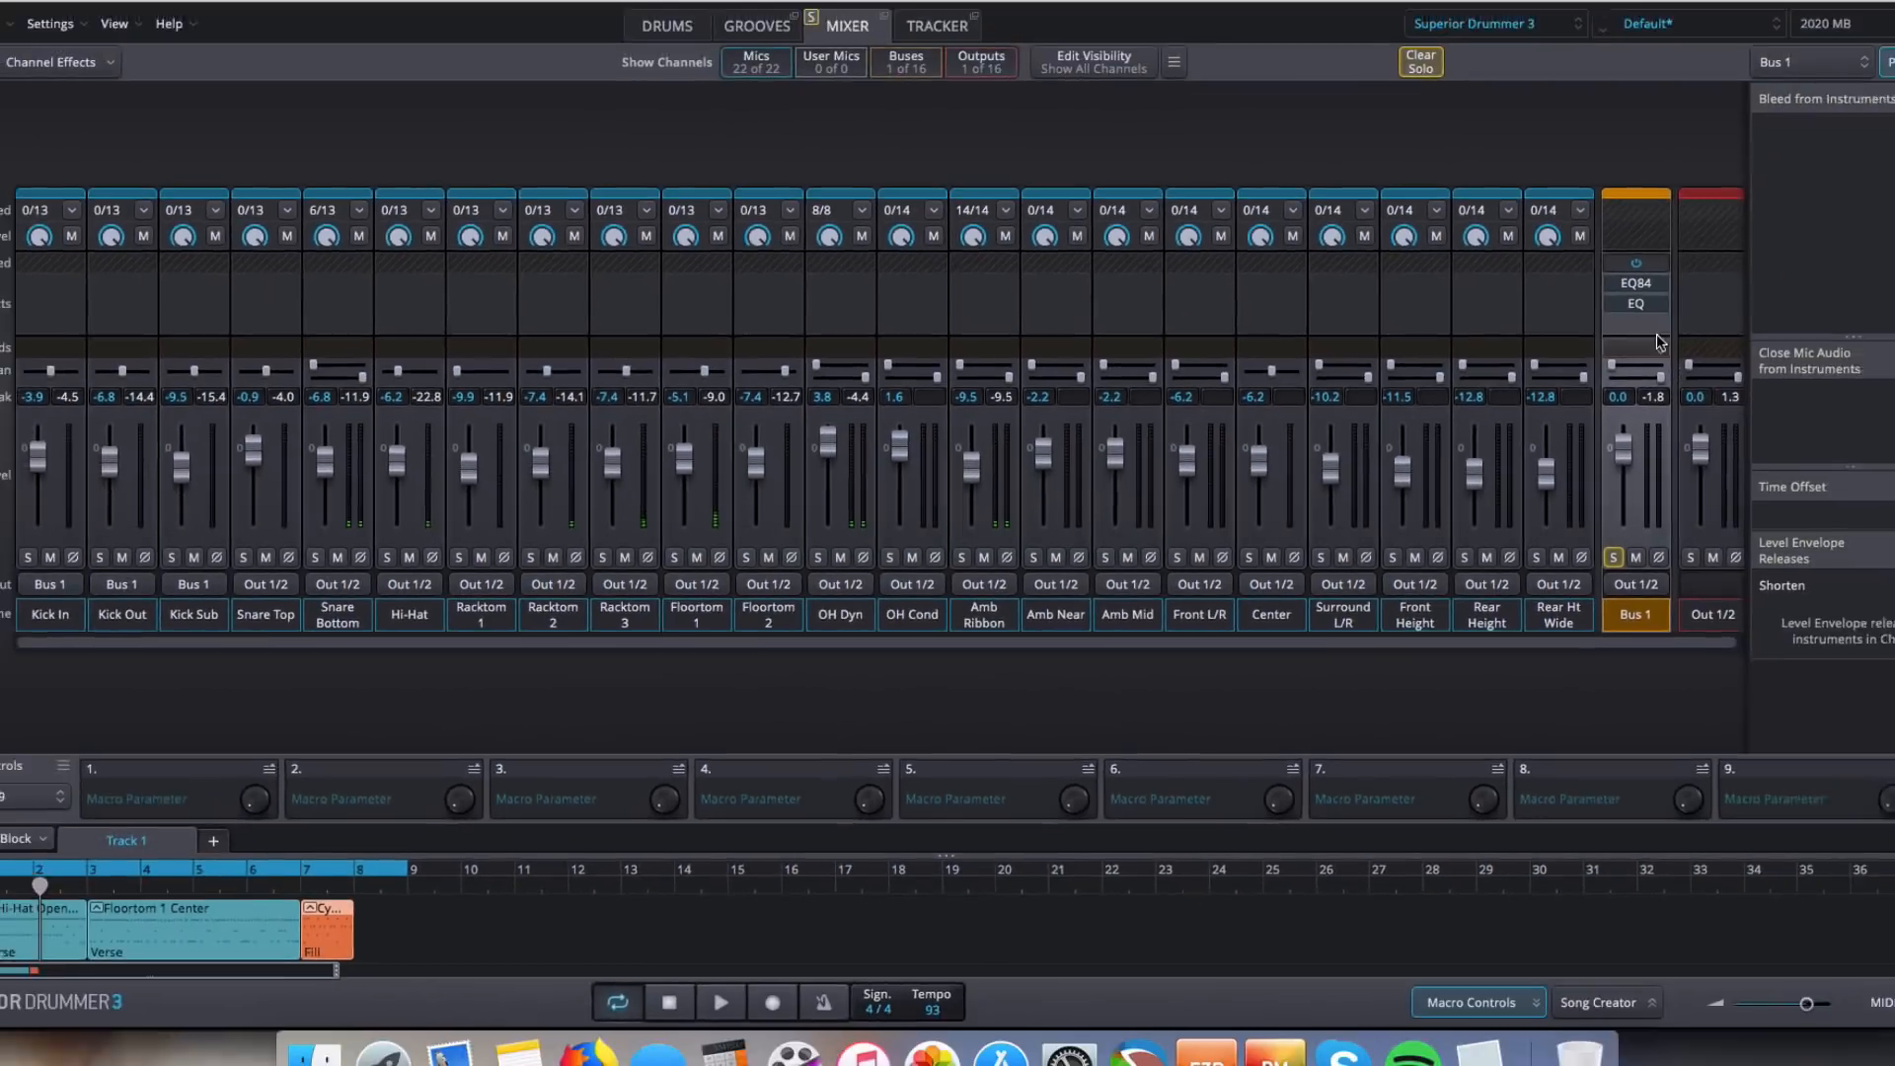
- Insert a Transient effect on Bus 1 with Attack at 2.70 and Sustain at -4.56, and close its window
{"action": "left_click", "coordinate": [1582, 340]}
{"action": "mouse_move", "coordinate": [1607, 388]}
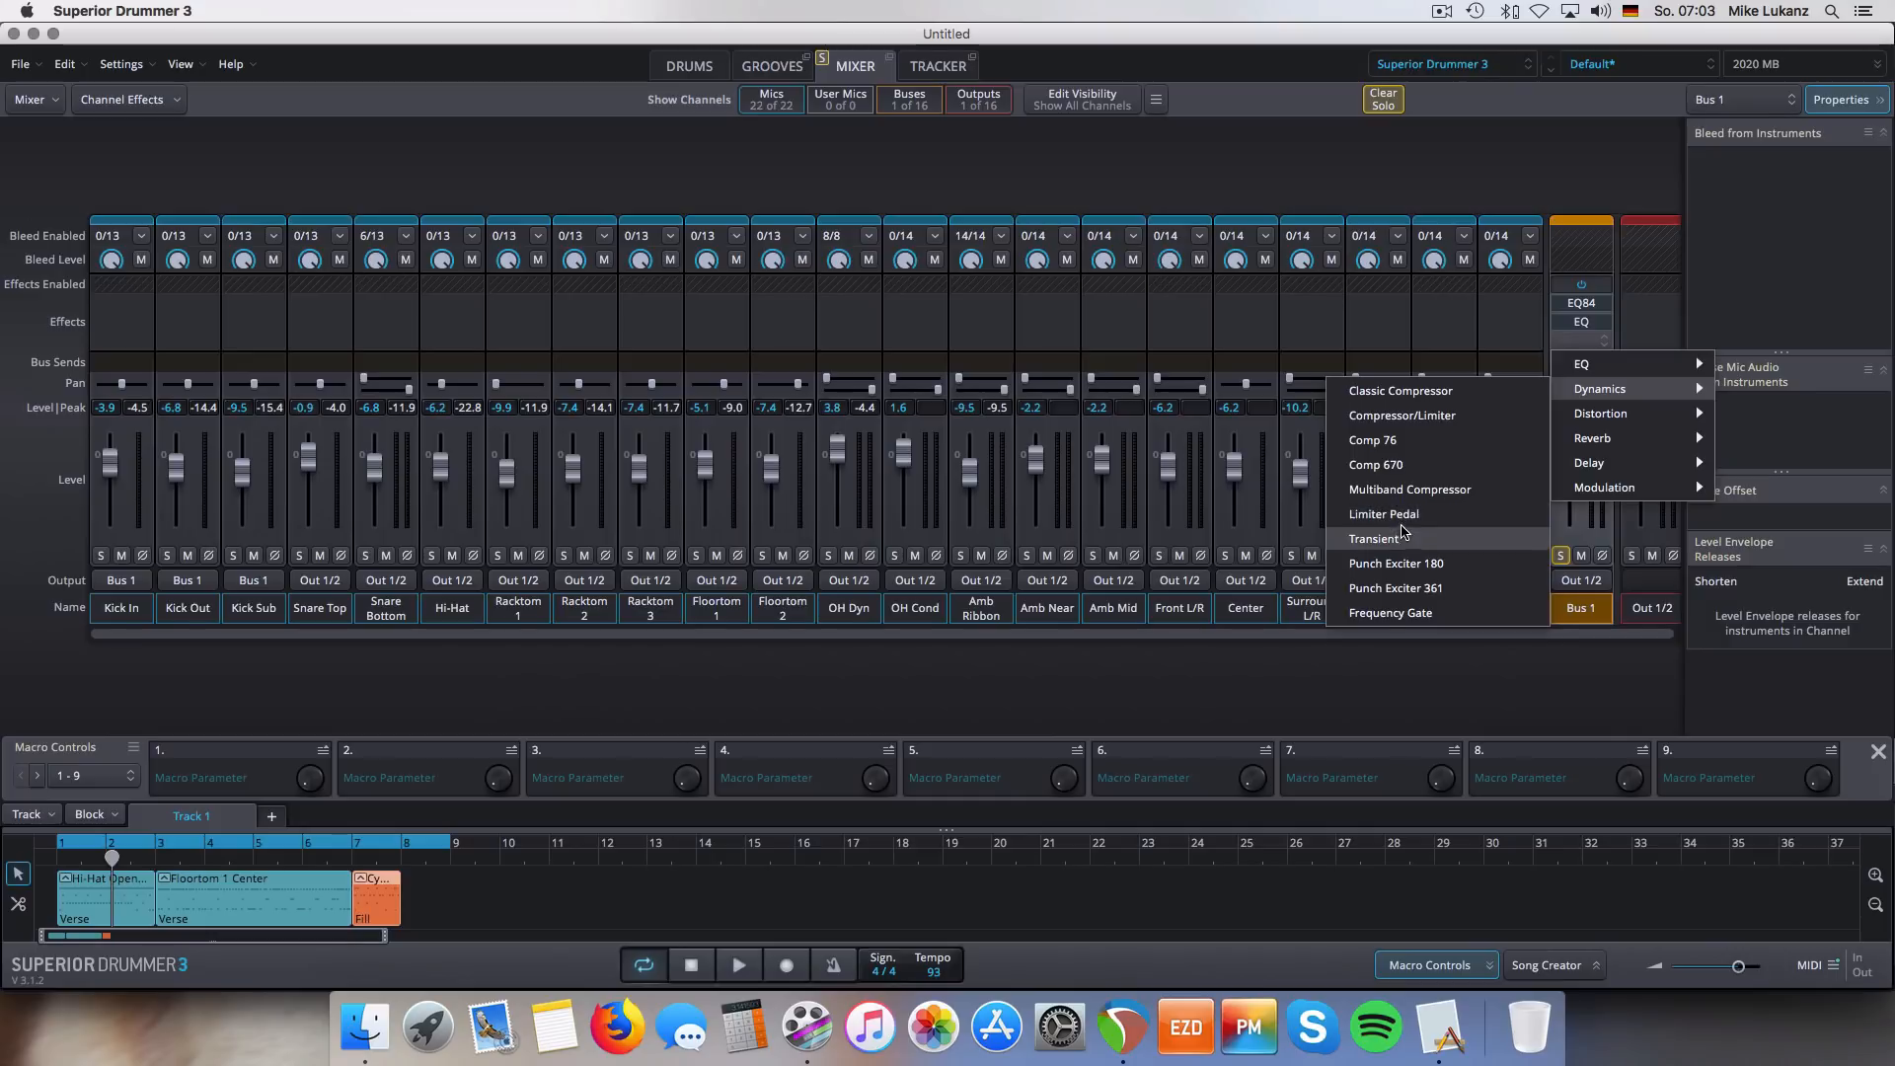
{"action": "left_click", "coordinate": [1399, 539]}
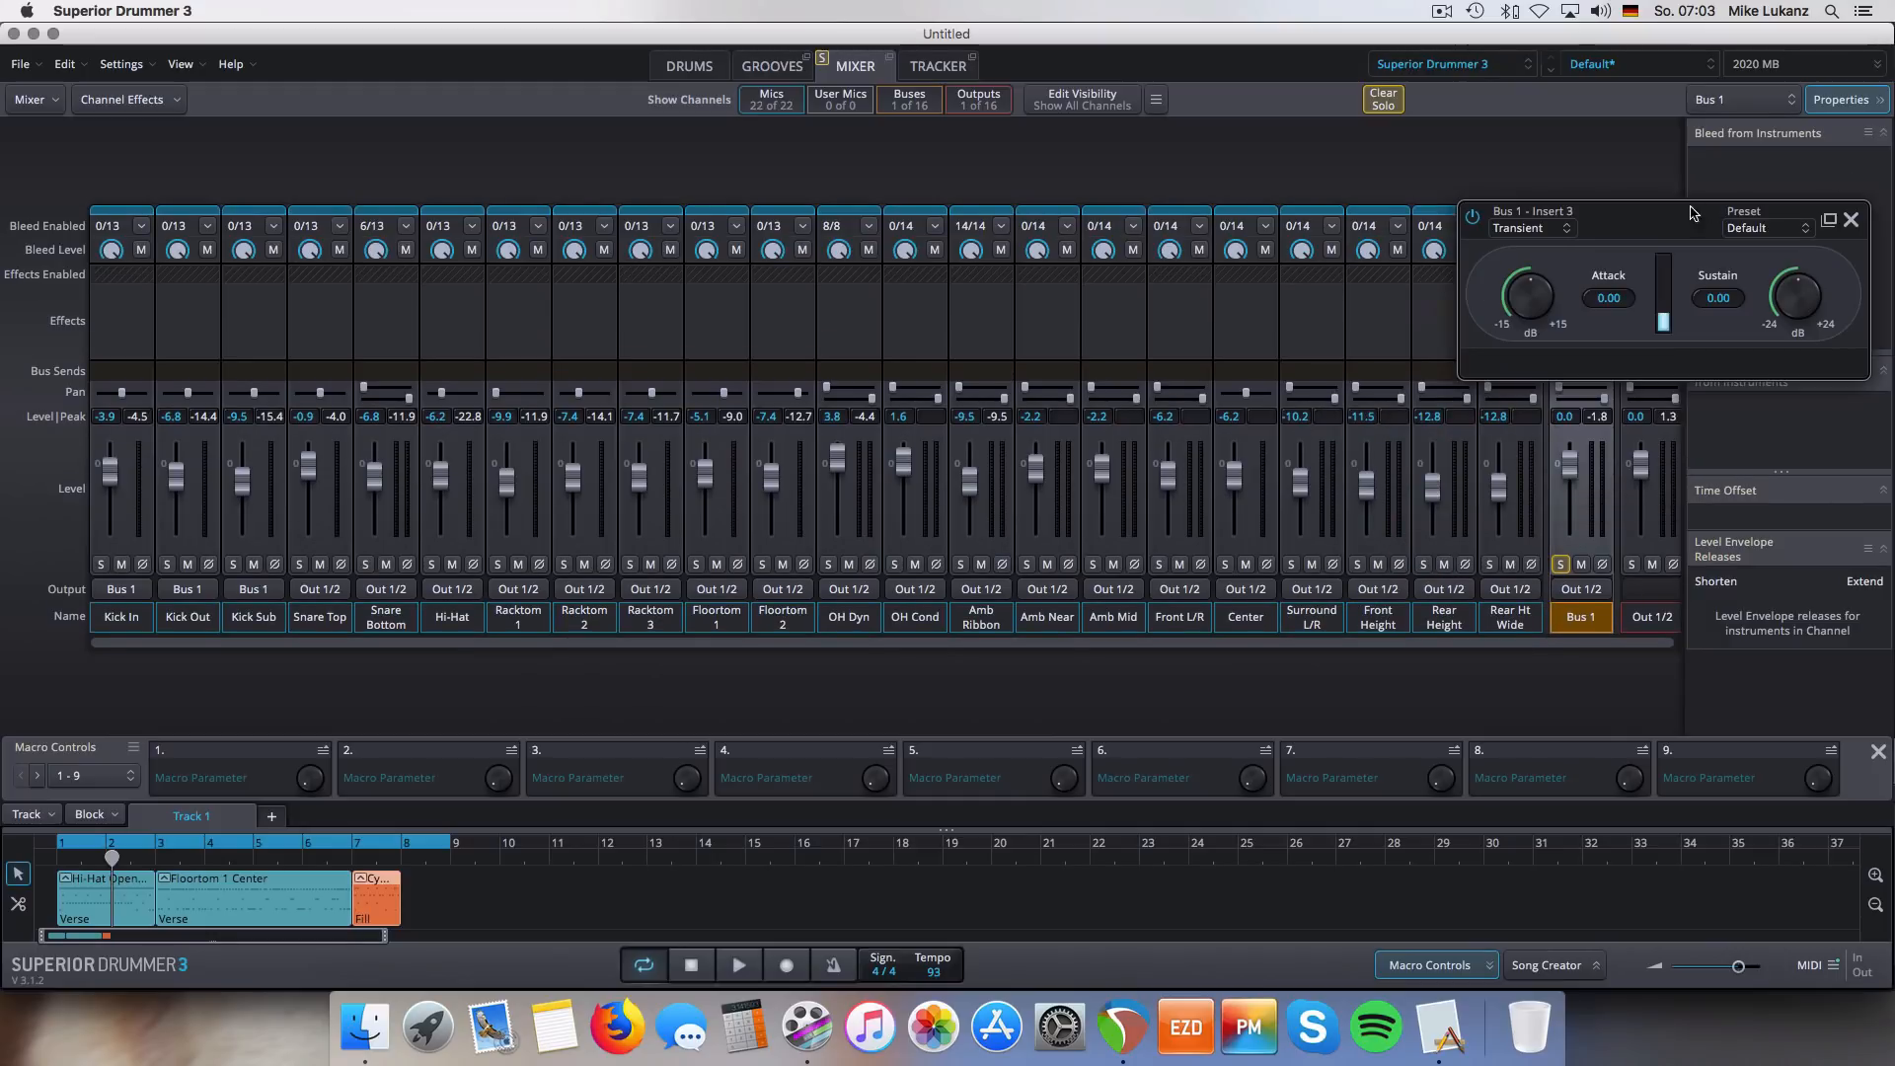
{"action": "left_click_drag", "start_coordinate": [1412, 253], "coordinate": [748, 379]}
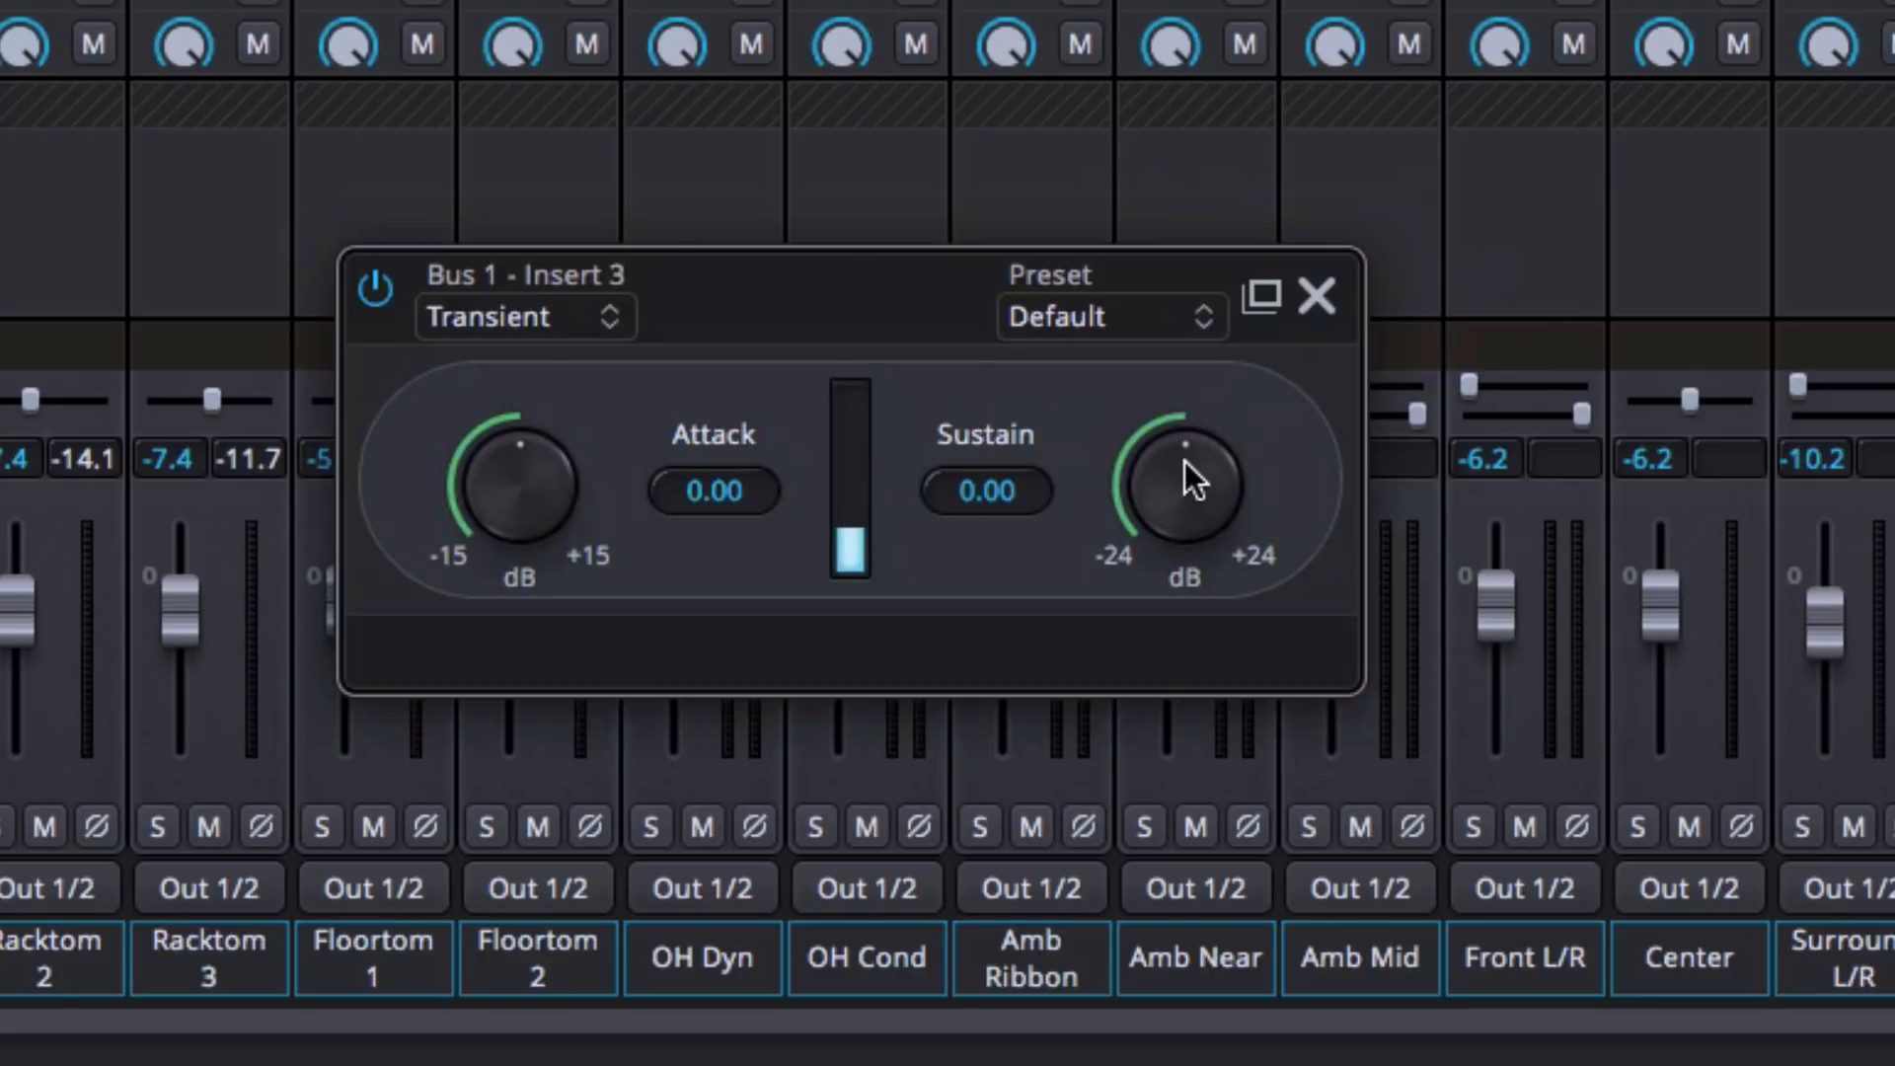
{"action": "left_click_drag", "start_coordinate": [1184, 460], "coordinate": [1168, 495]}
{"action": "left_click_drag", "start_coordinate": [521, 517], "coordinate": [524, 472]}
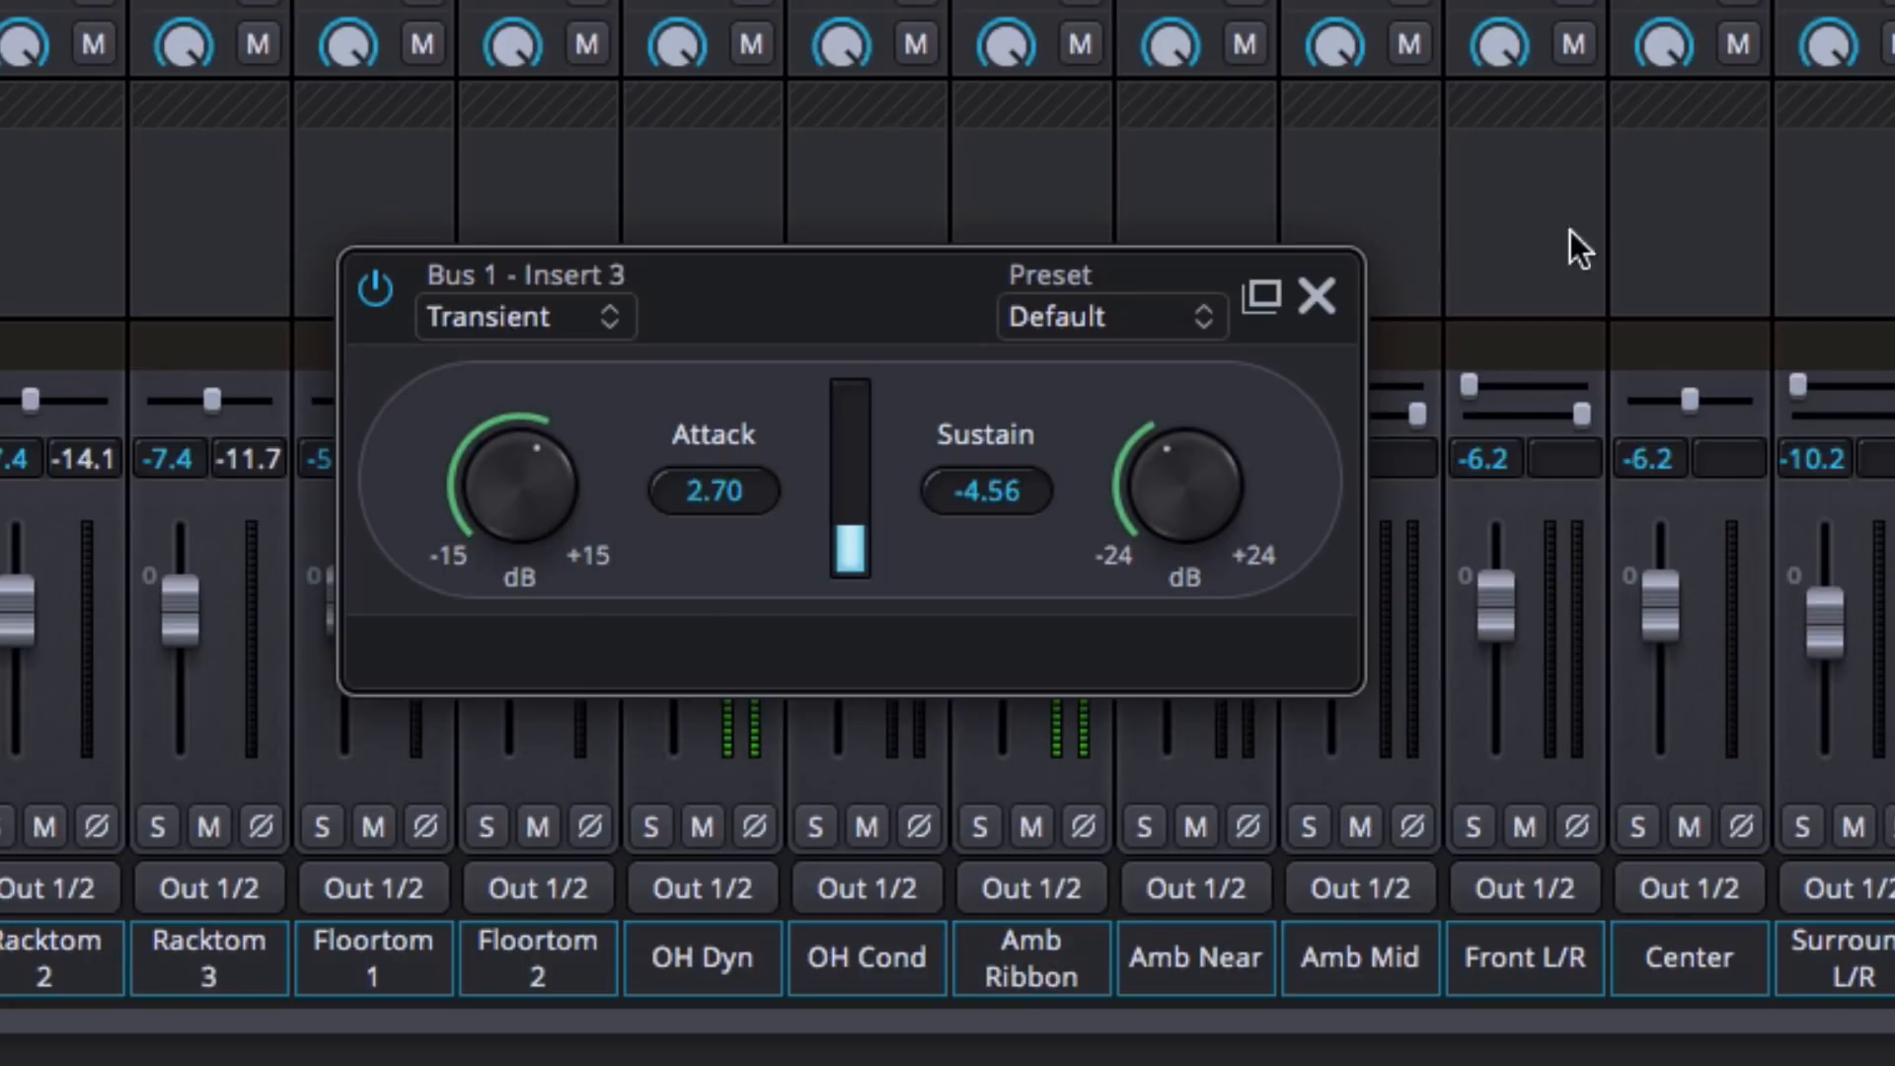
{"action": "left_click", "coordinate": [1317, 295]}
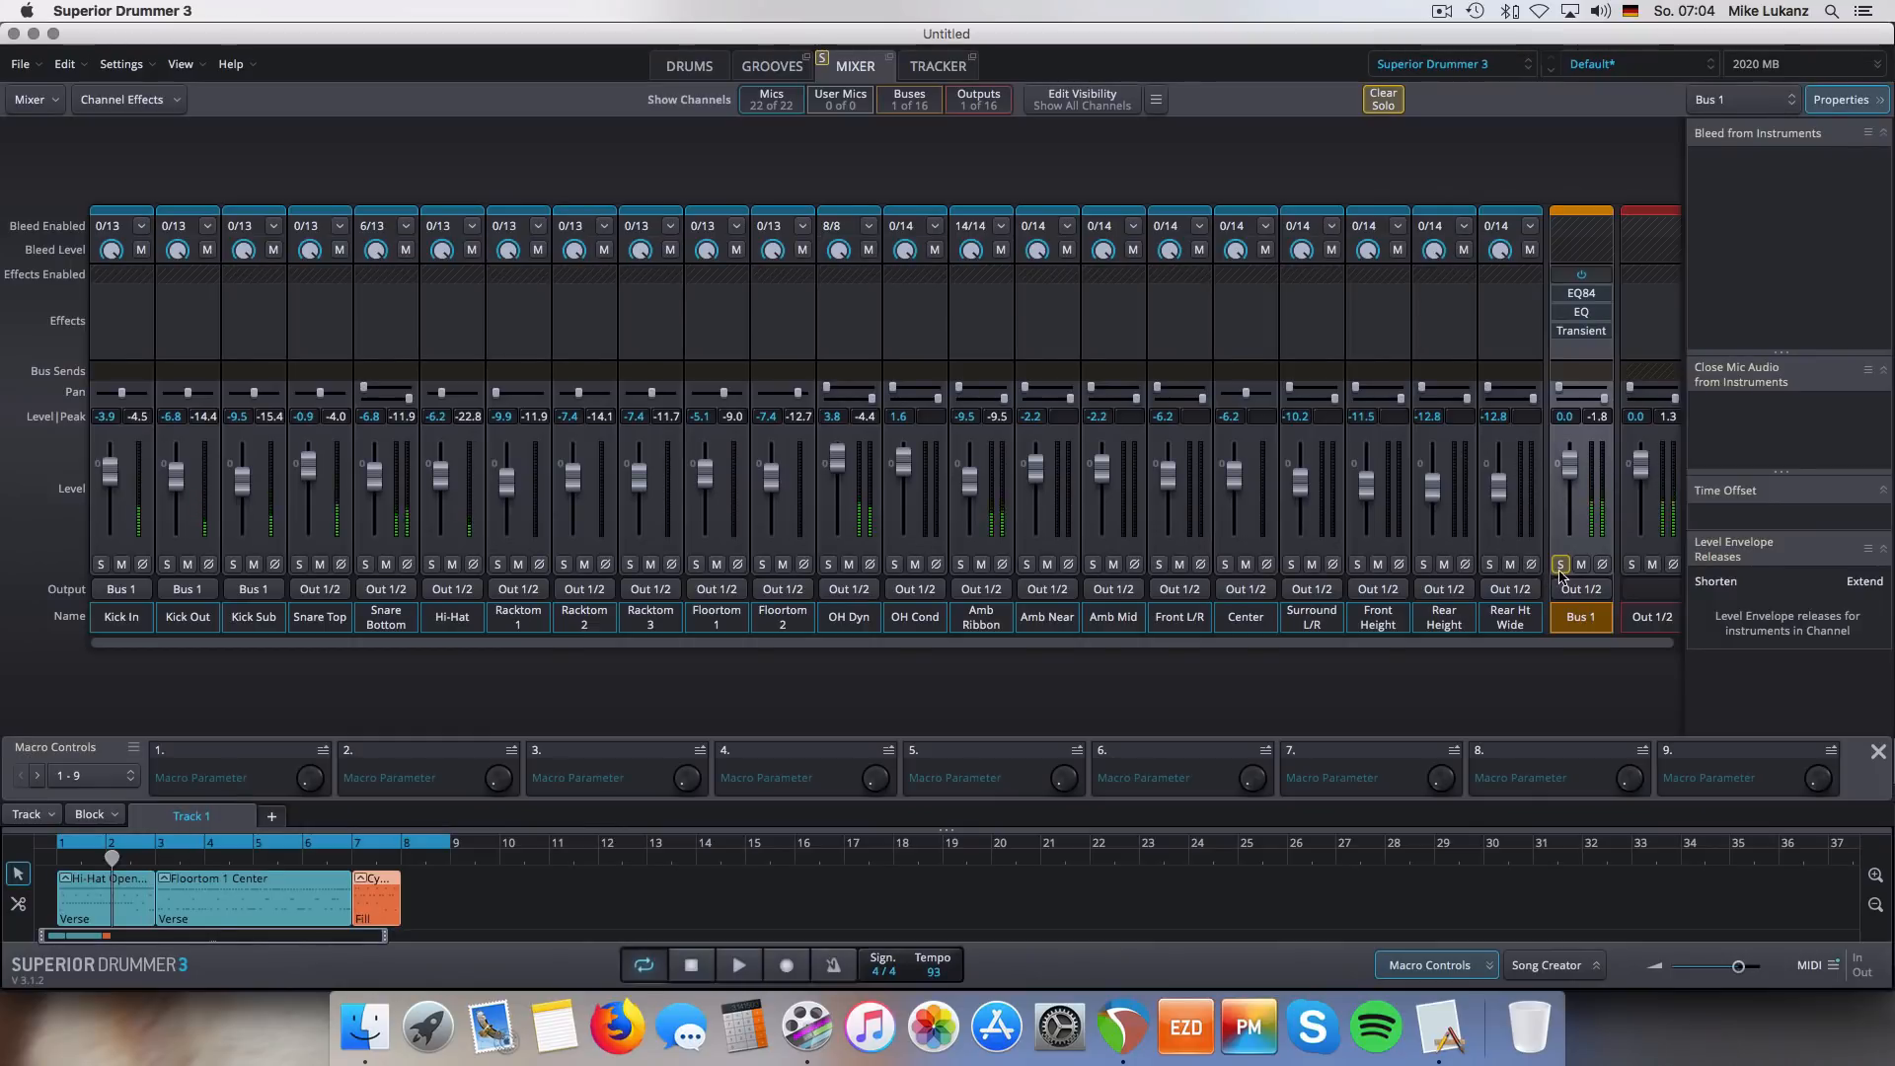
- Unsolo Bus 1, play back the full kit and raise the bus level to 1.1
{"action": "left_click", "coordinate": [1561, 566]}
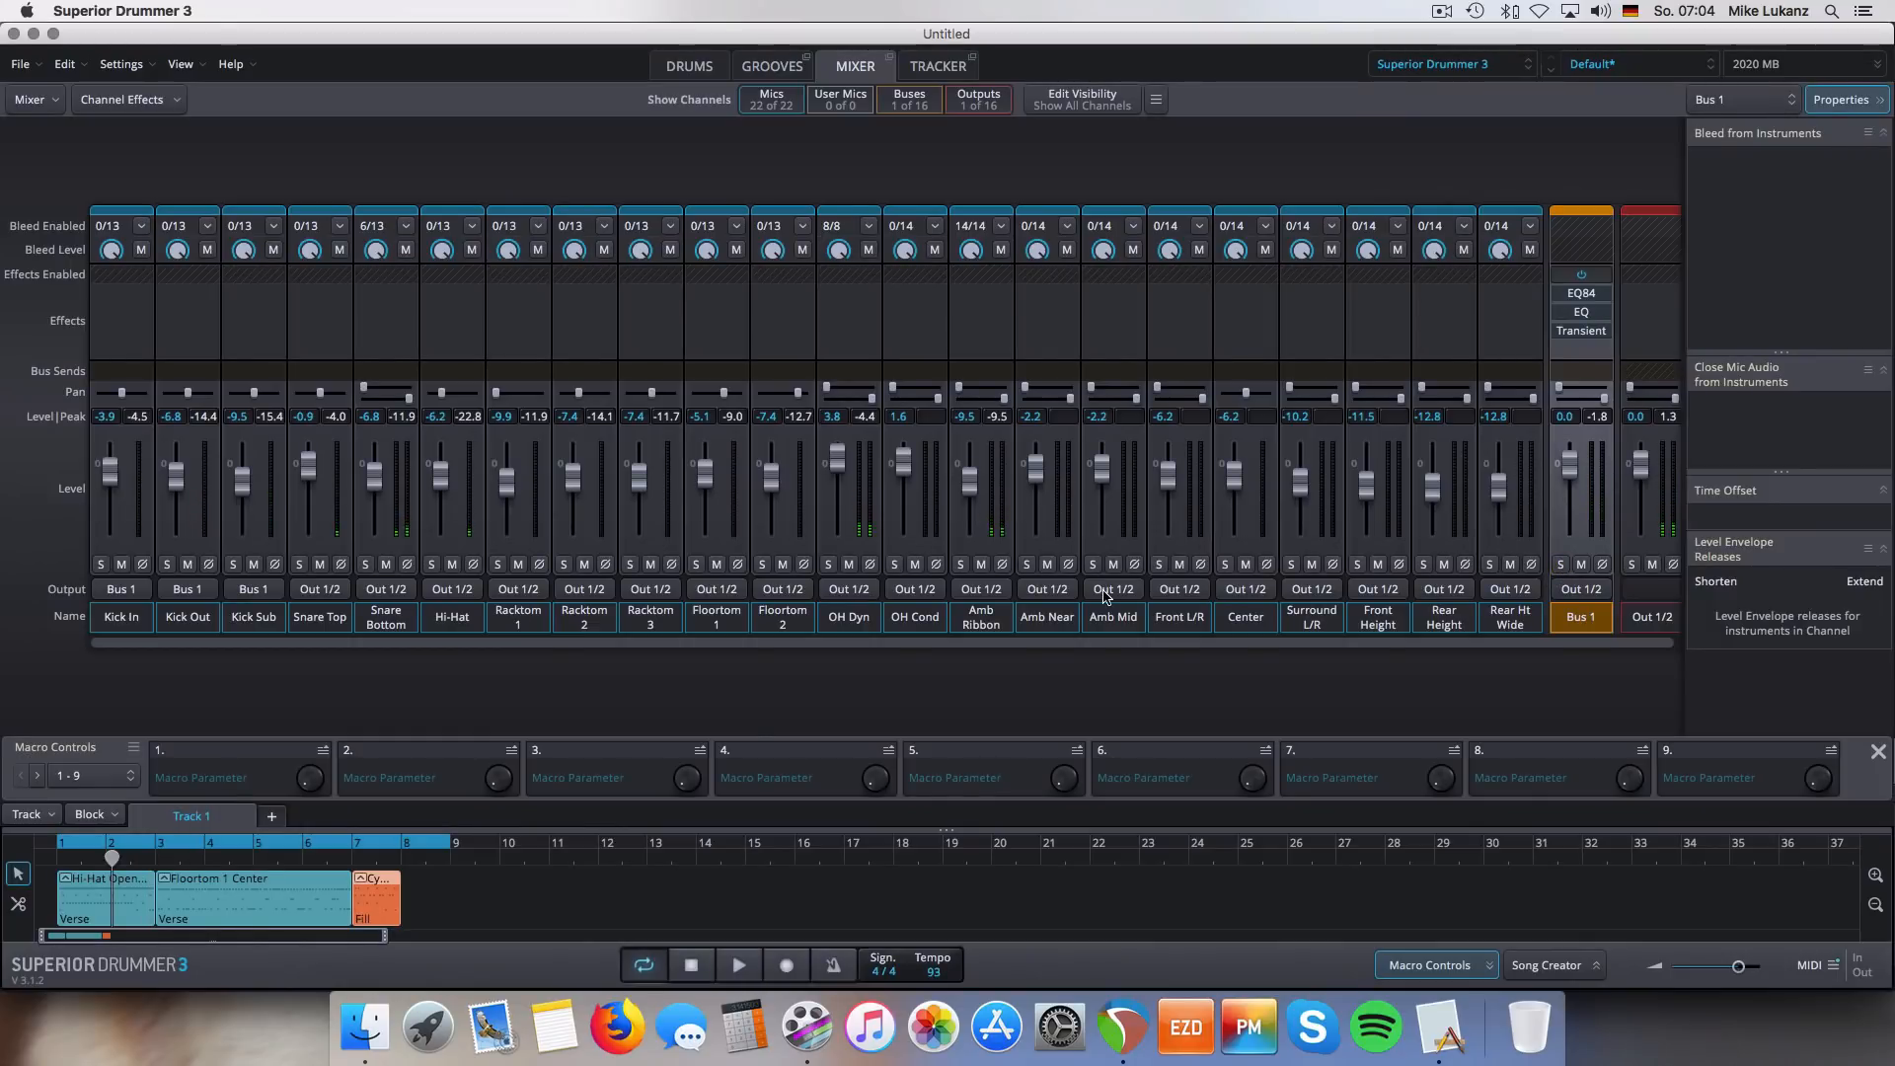
{"action": "key", "text": "space"}
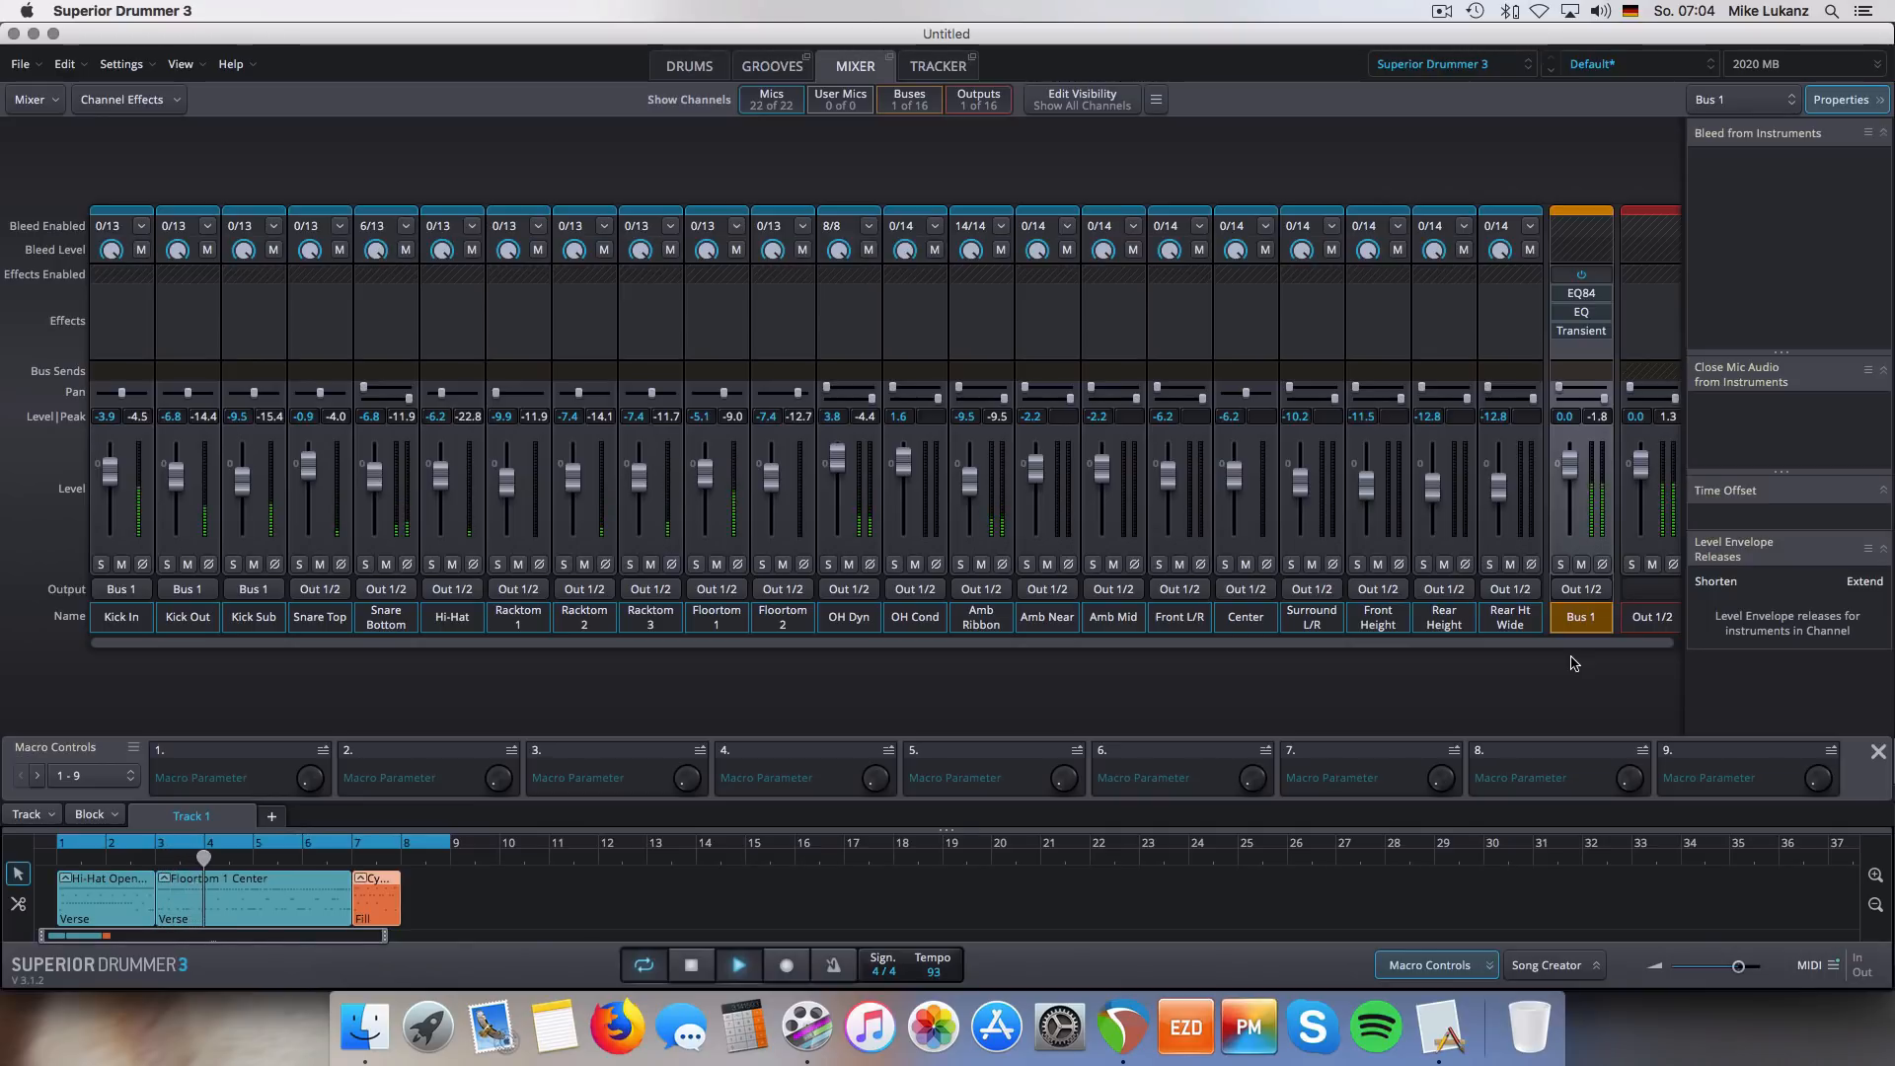
{"action": "key", "text": "space"}
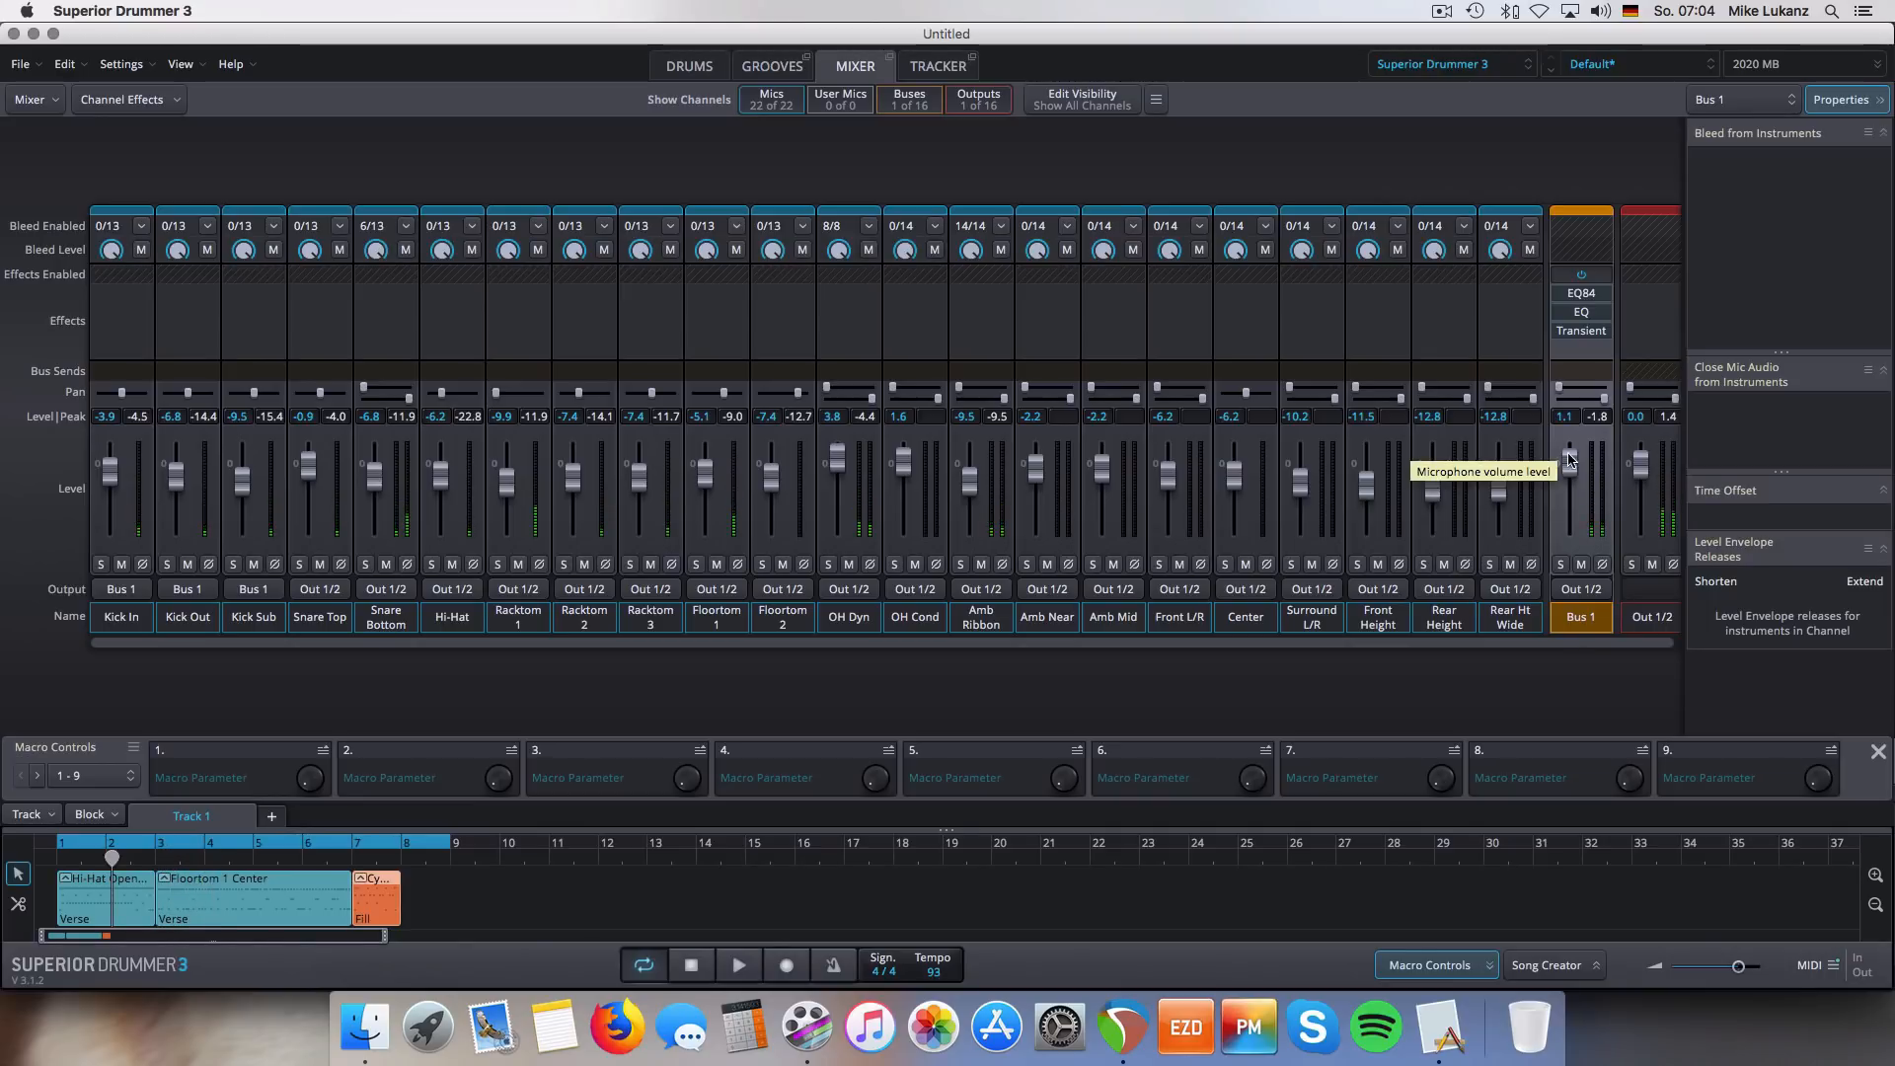
- Check the three kick microphone channels and rename their shared Bus 1 as Kick
{"action": "left_click", "coordinate": [106, 620]}
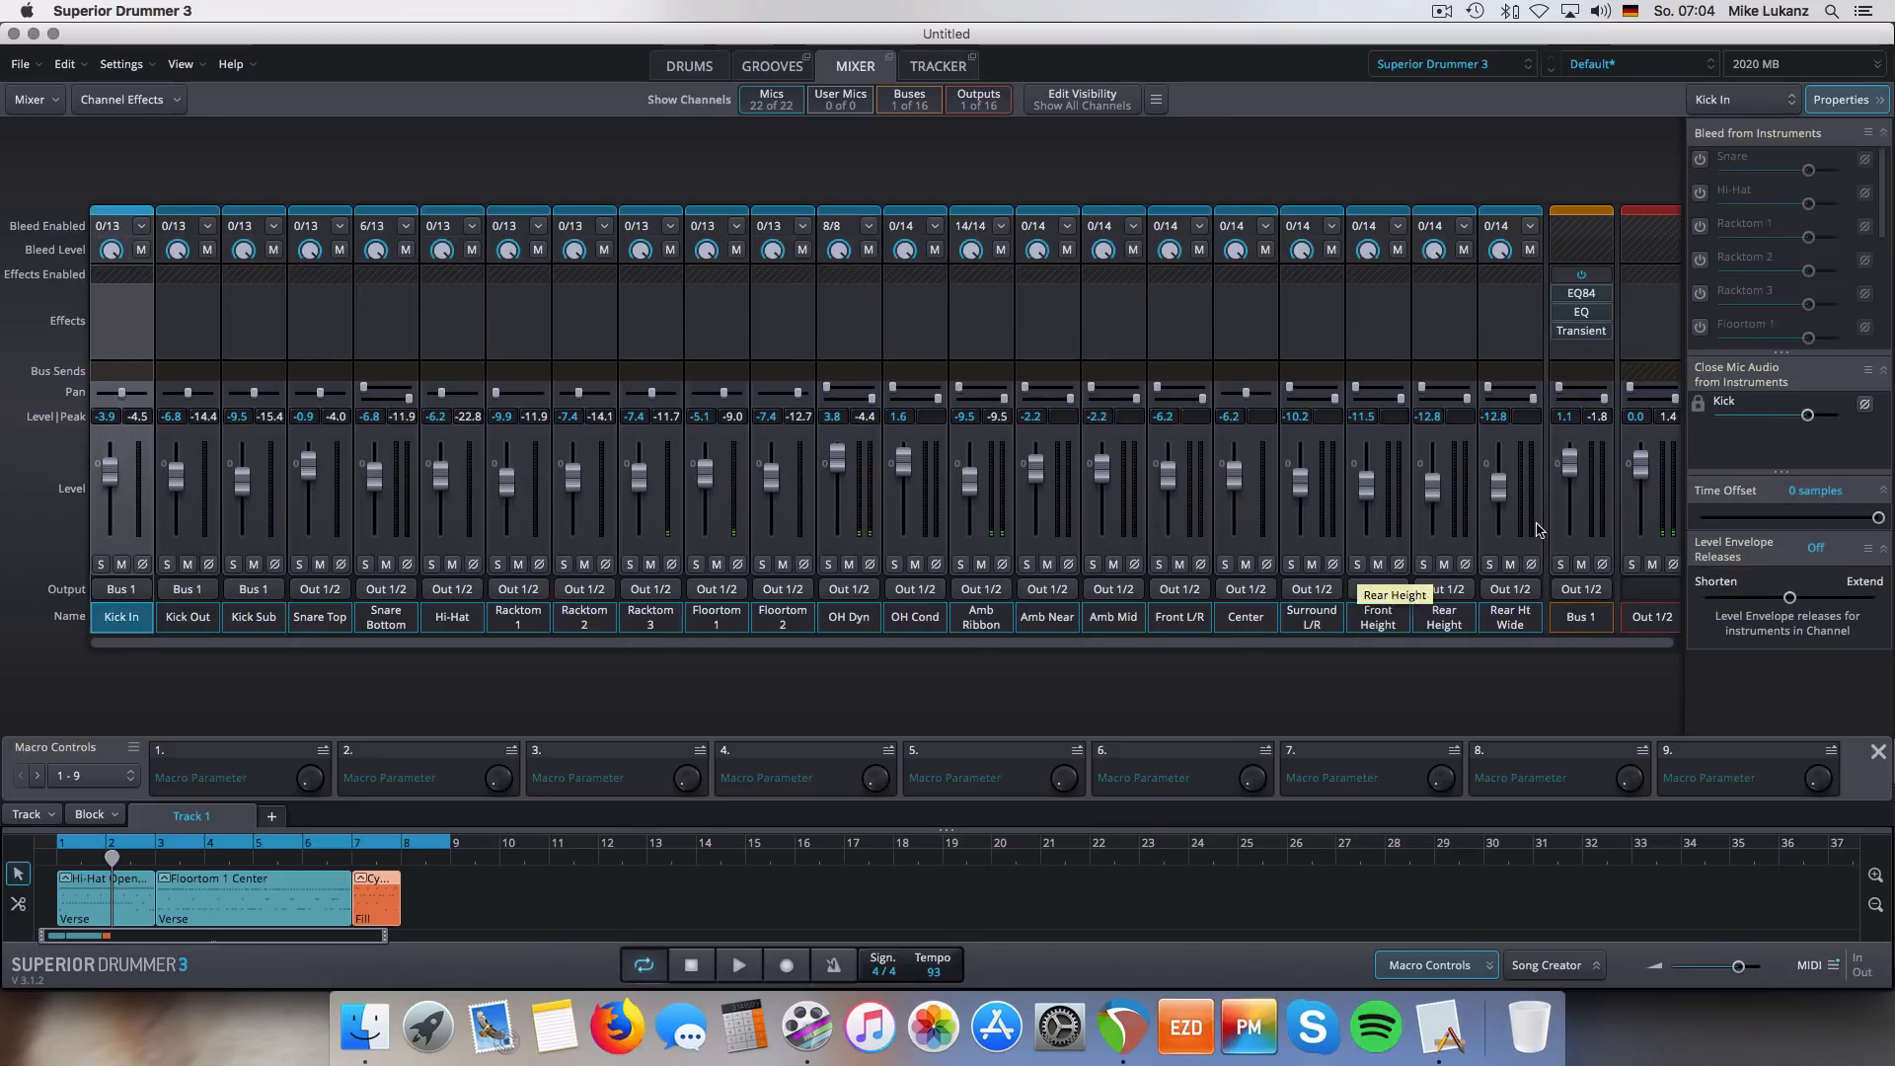
{"action": "left_click", "coordinate": [244, 622], "text": "shift"}
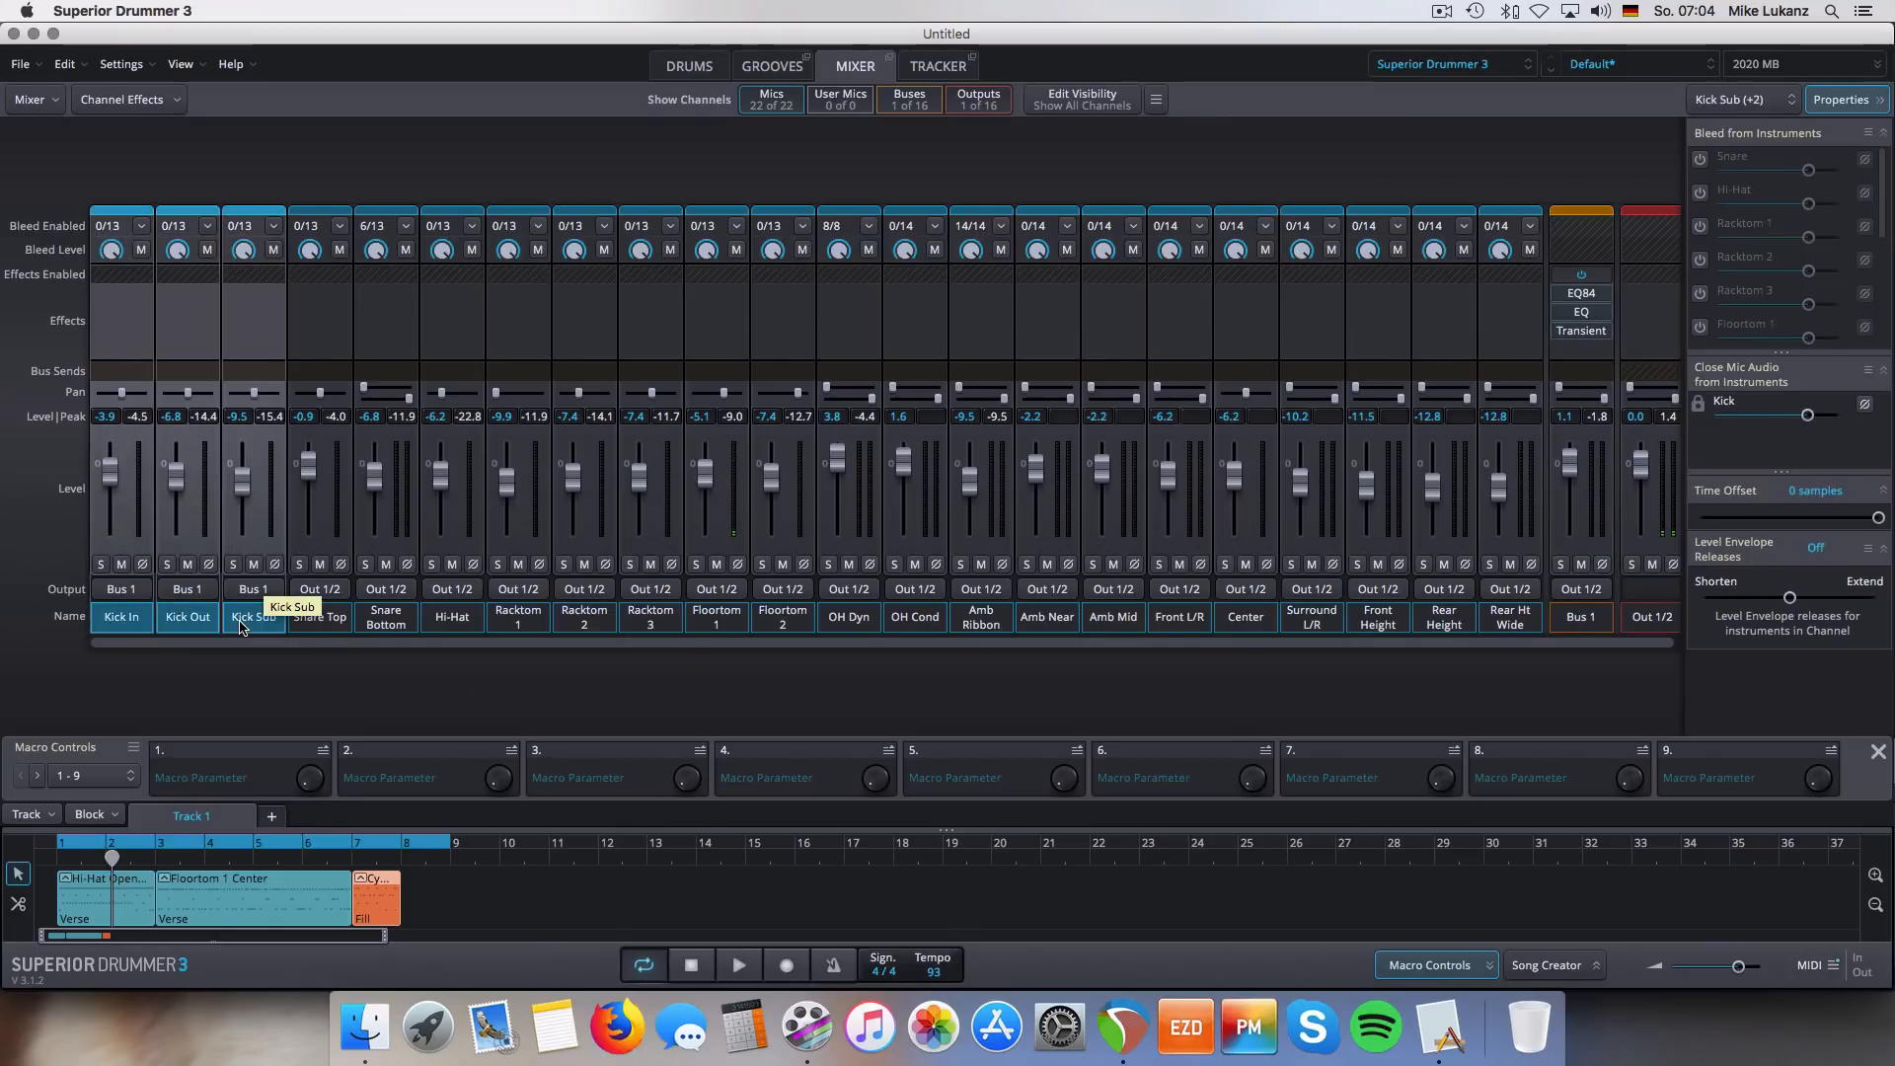
{"action": "left_click", "coordinate": [245, 622]}
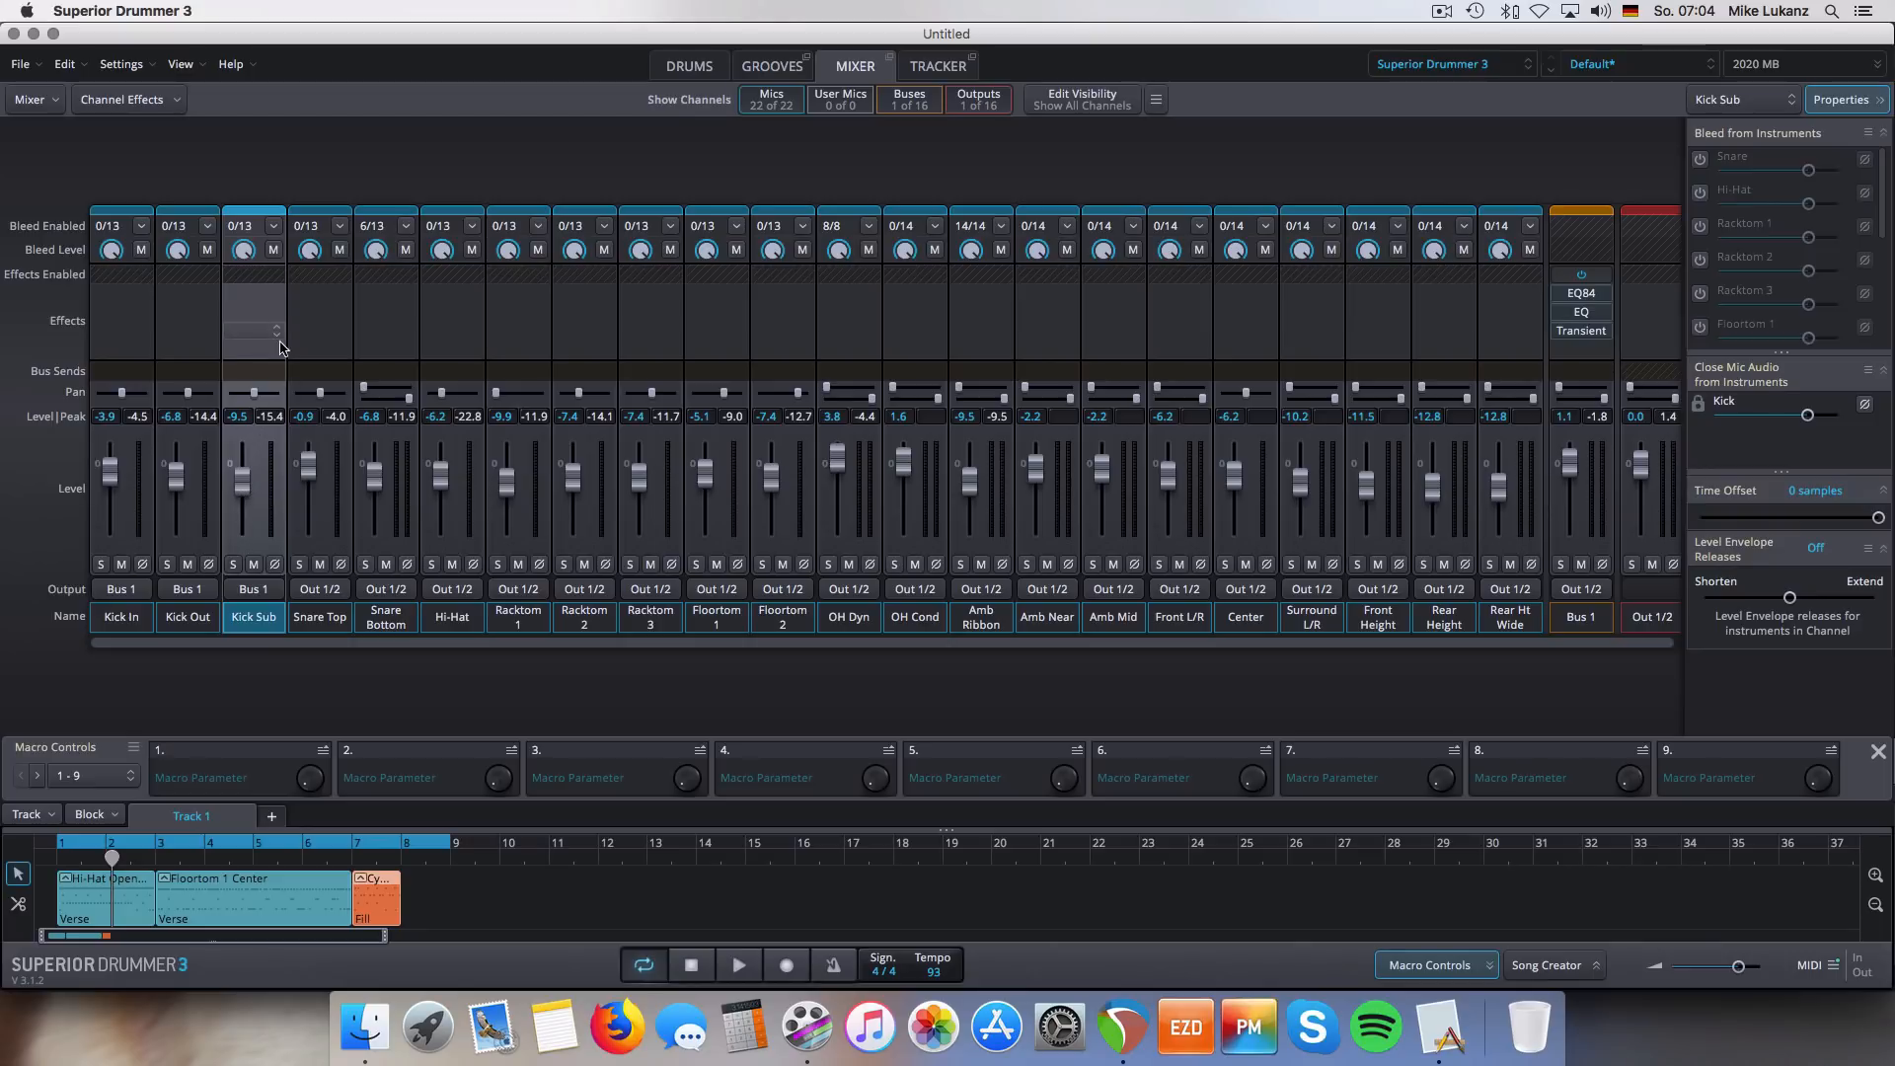
{"action": "left_click", "coordinate": [113, 630]}
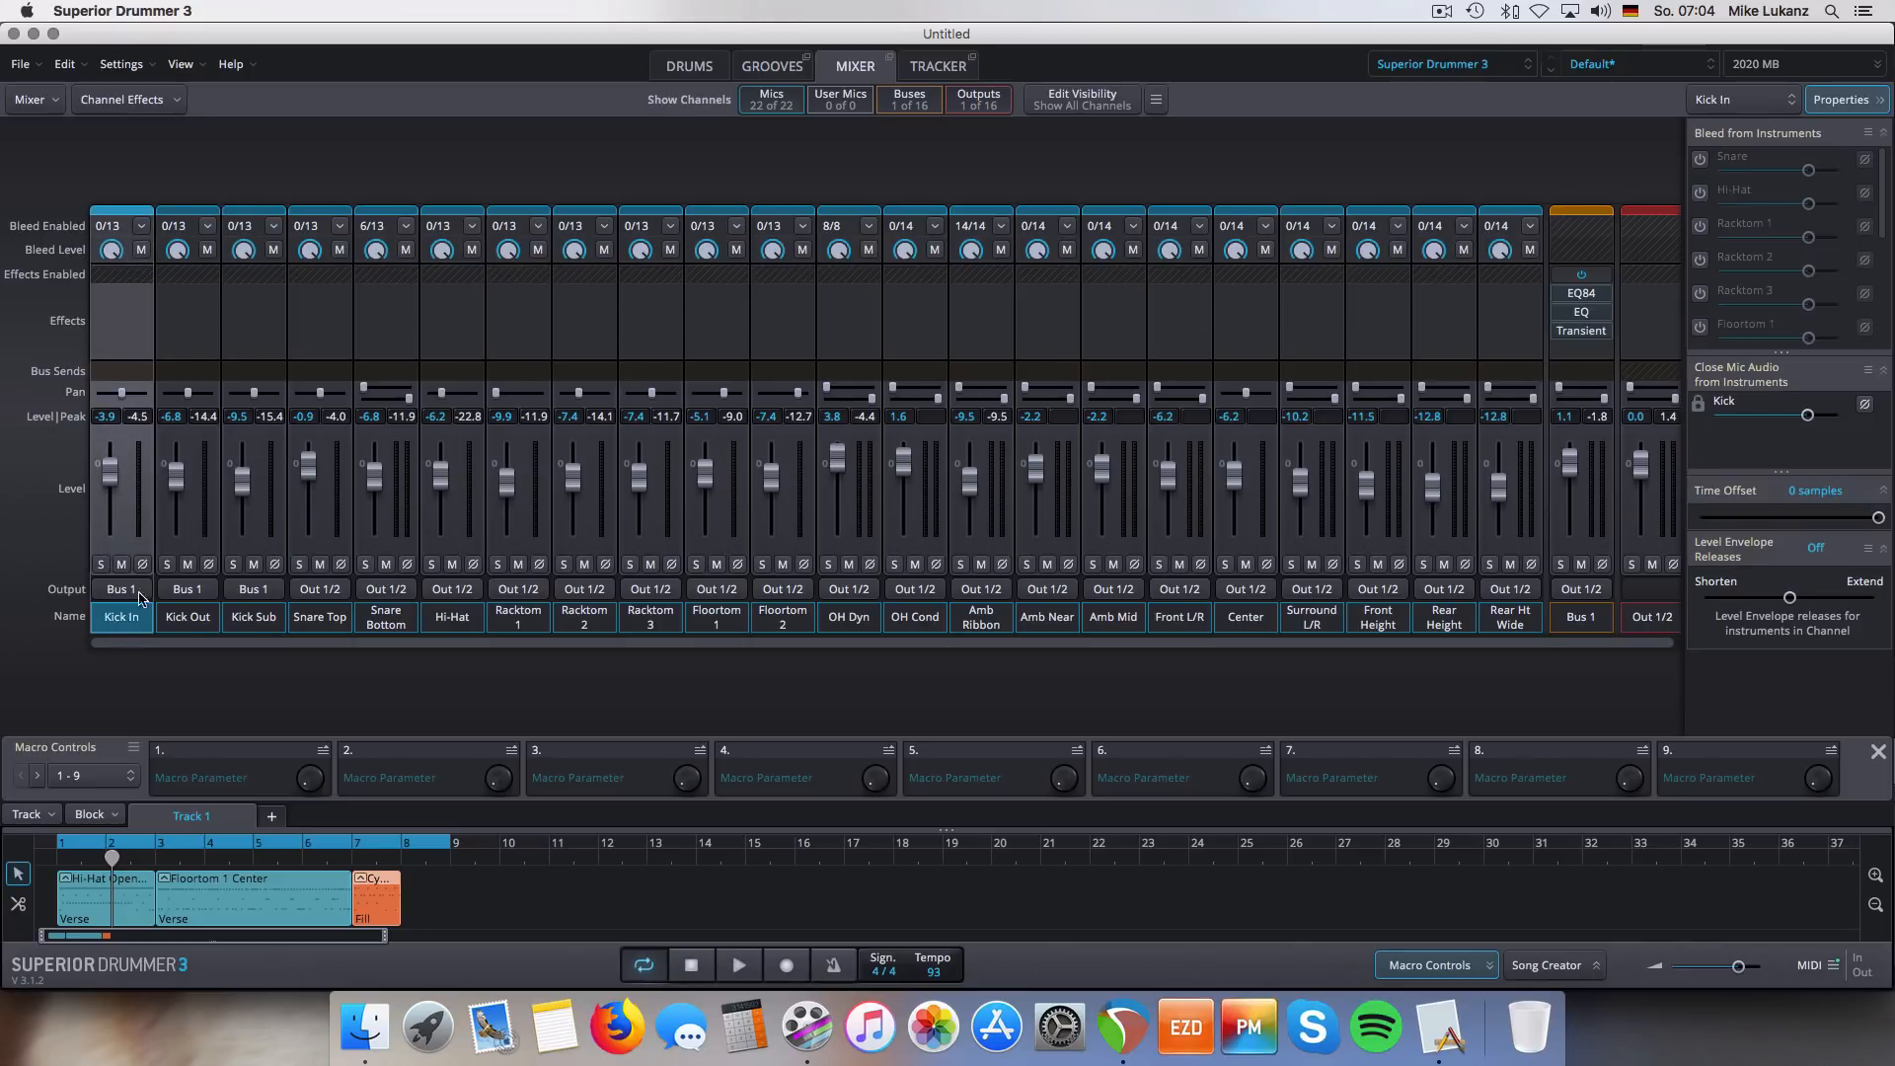
{"action": "double_click", "coordinate": [1590, 616]}
{"action": "type", "text": "Kick"}
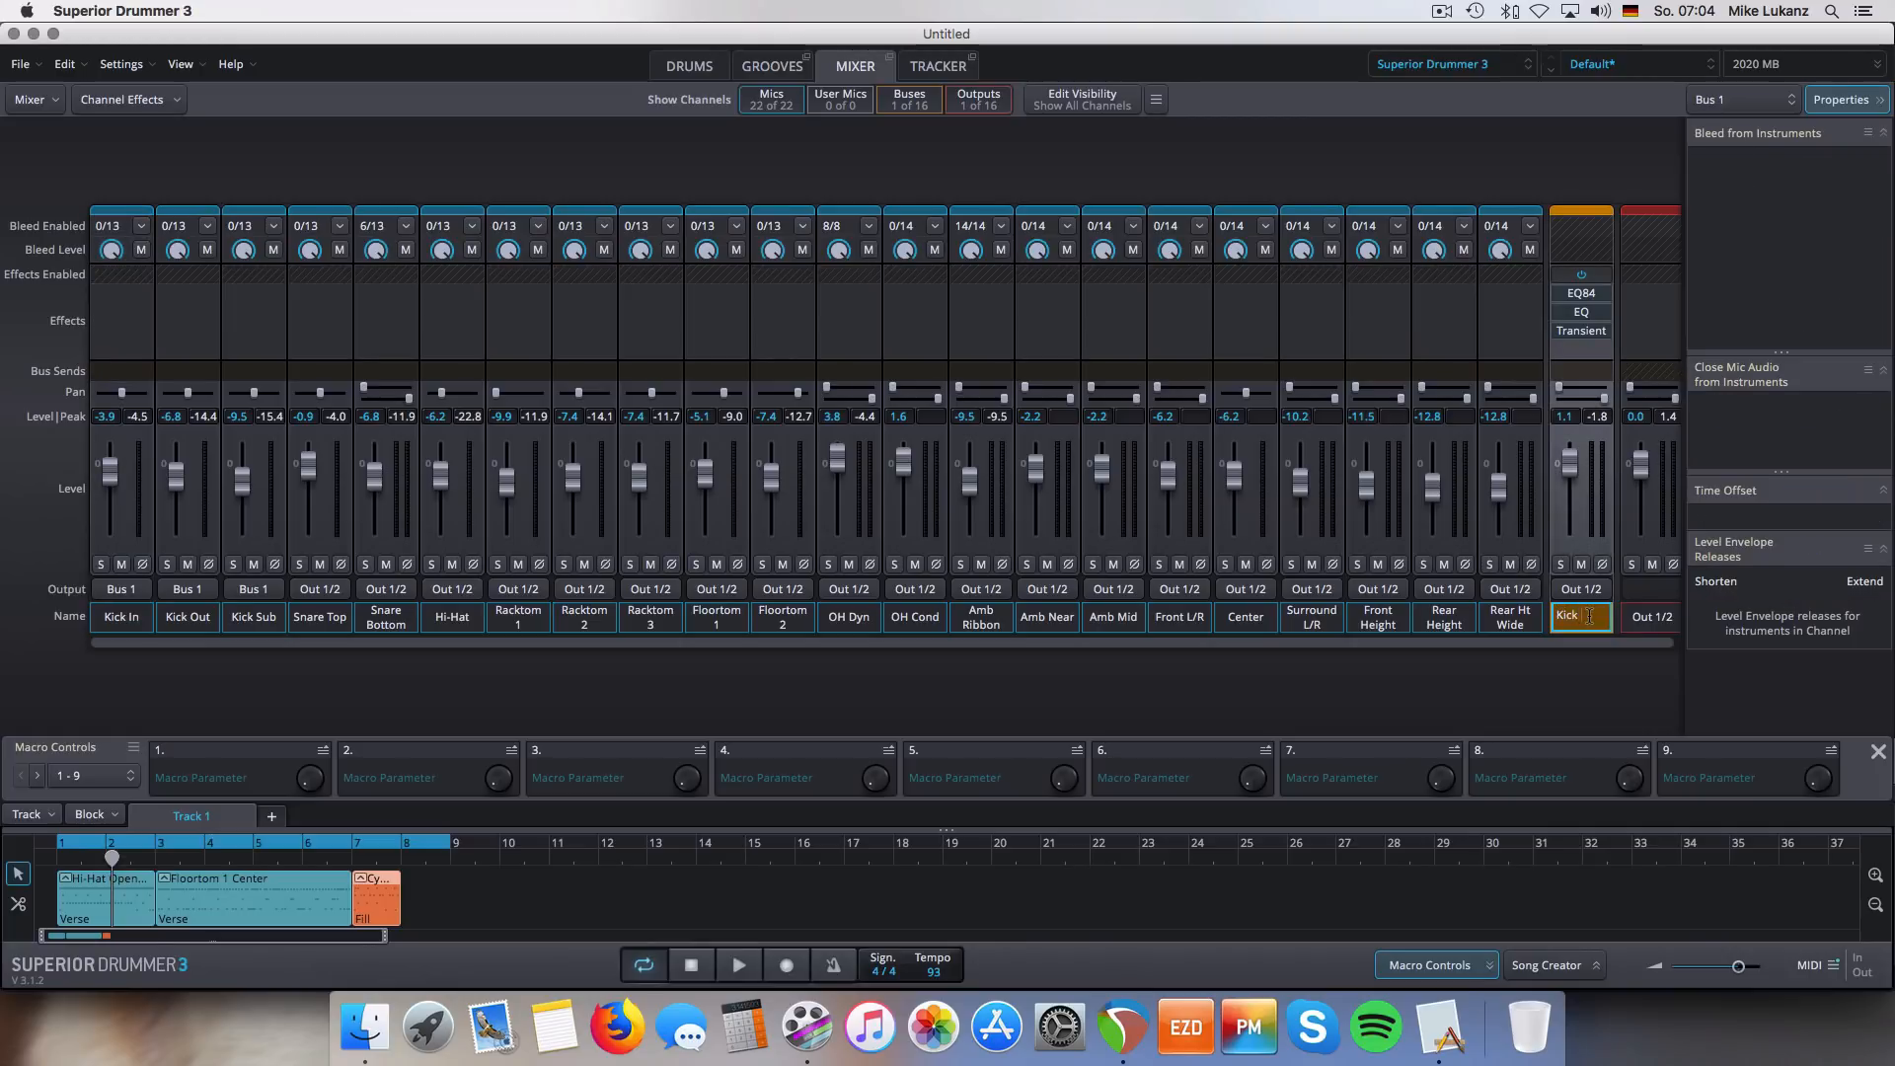
{"action": "key", "text": "Return"}
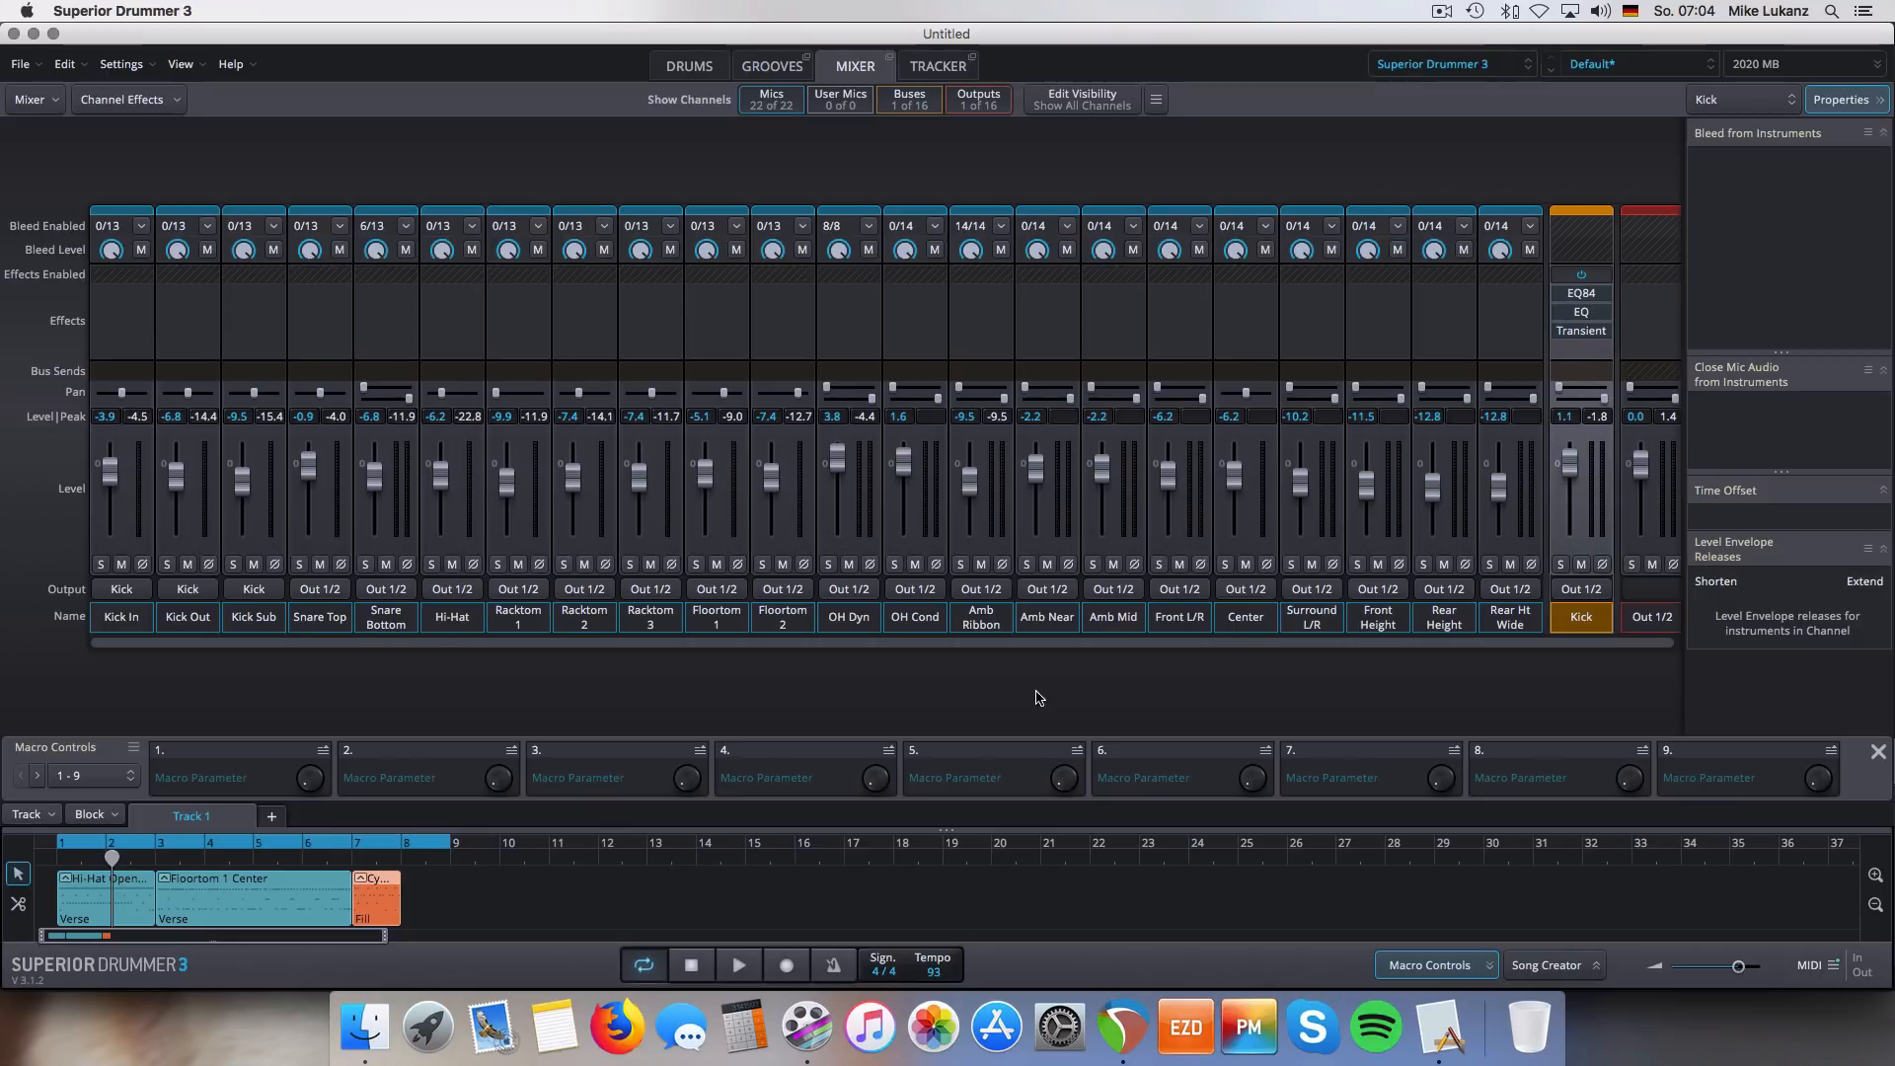
- Enable the snare drum's envelope with a release of 1213 ms and process its drum head tuning at 0:00.8
{"action": "scroll", "coordinate": [1018, 654], "scroll_direction": "right", "scroll_amount": 1}
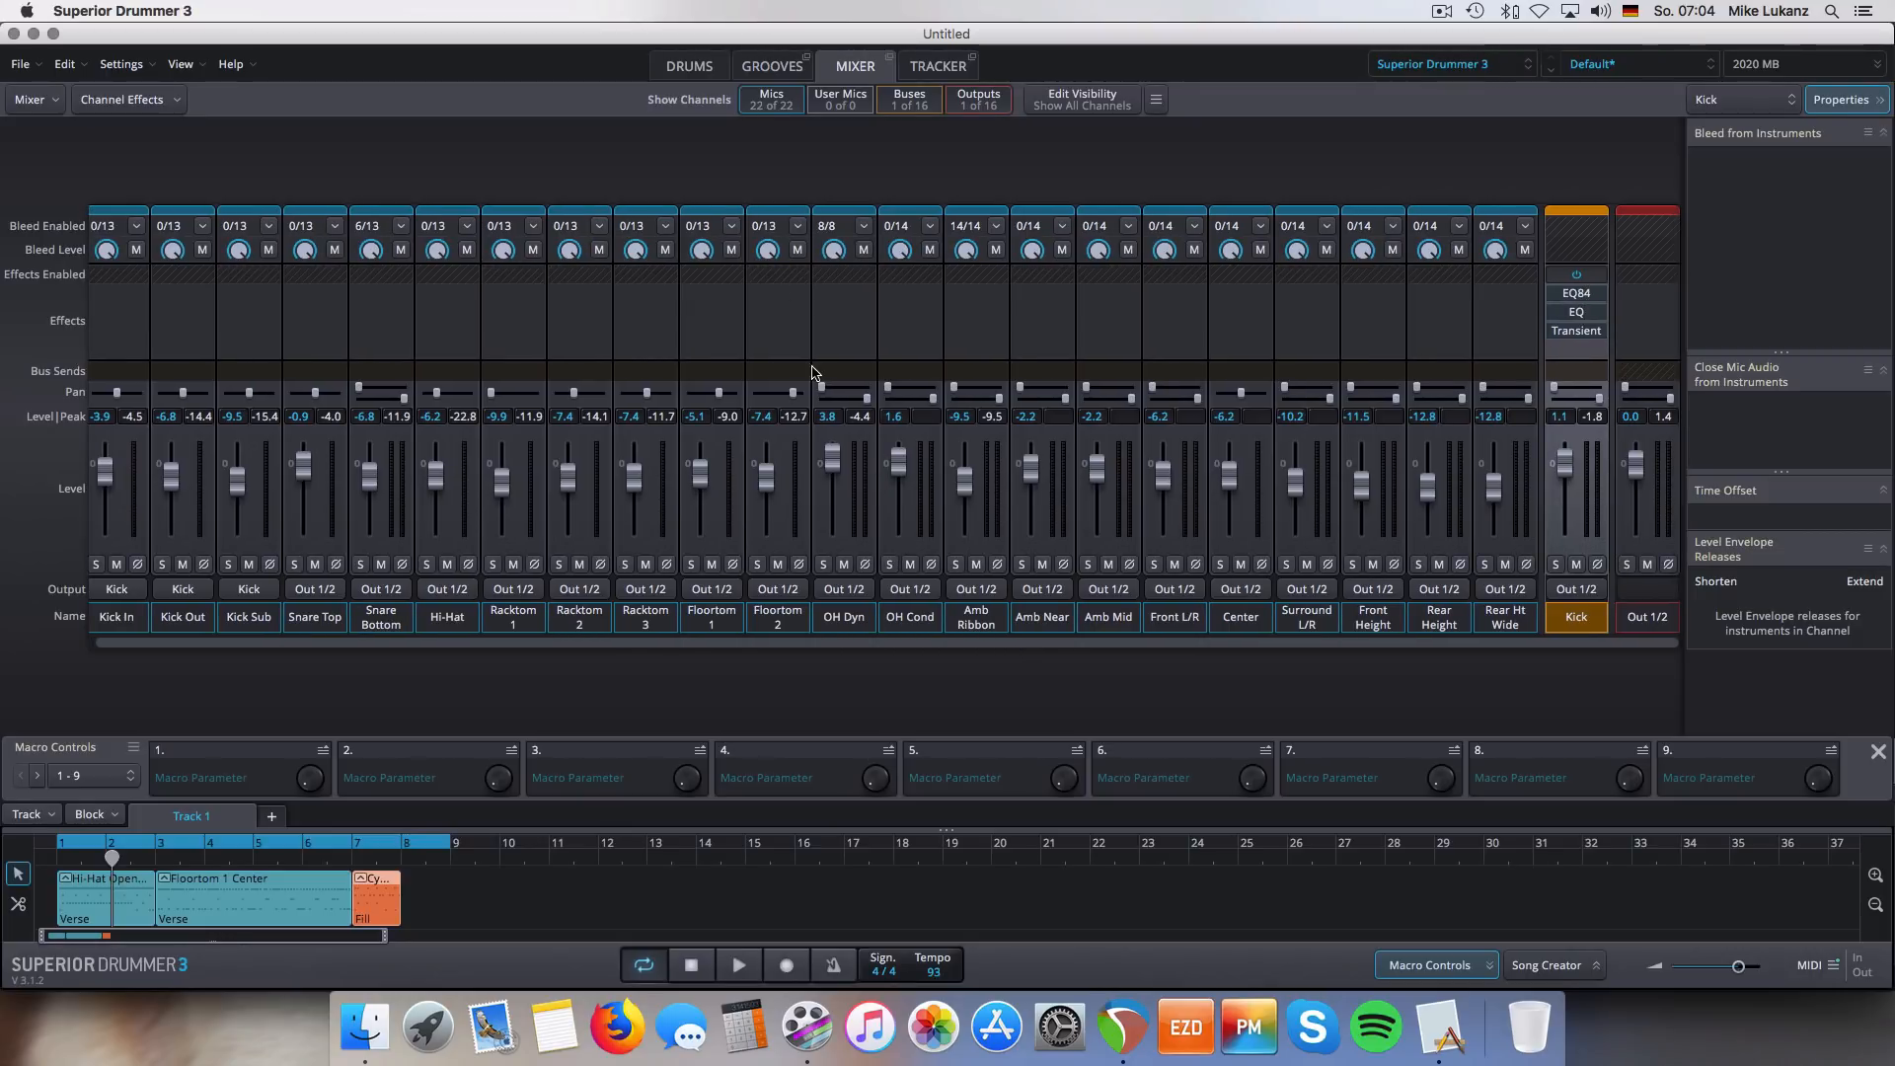
{"action": "left_click", "coordinate": [697, 73]}
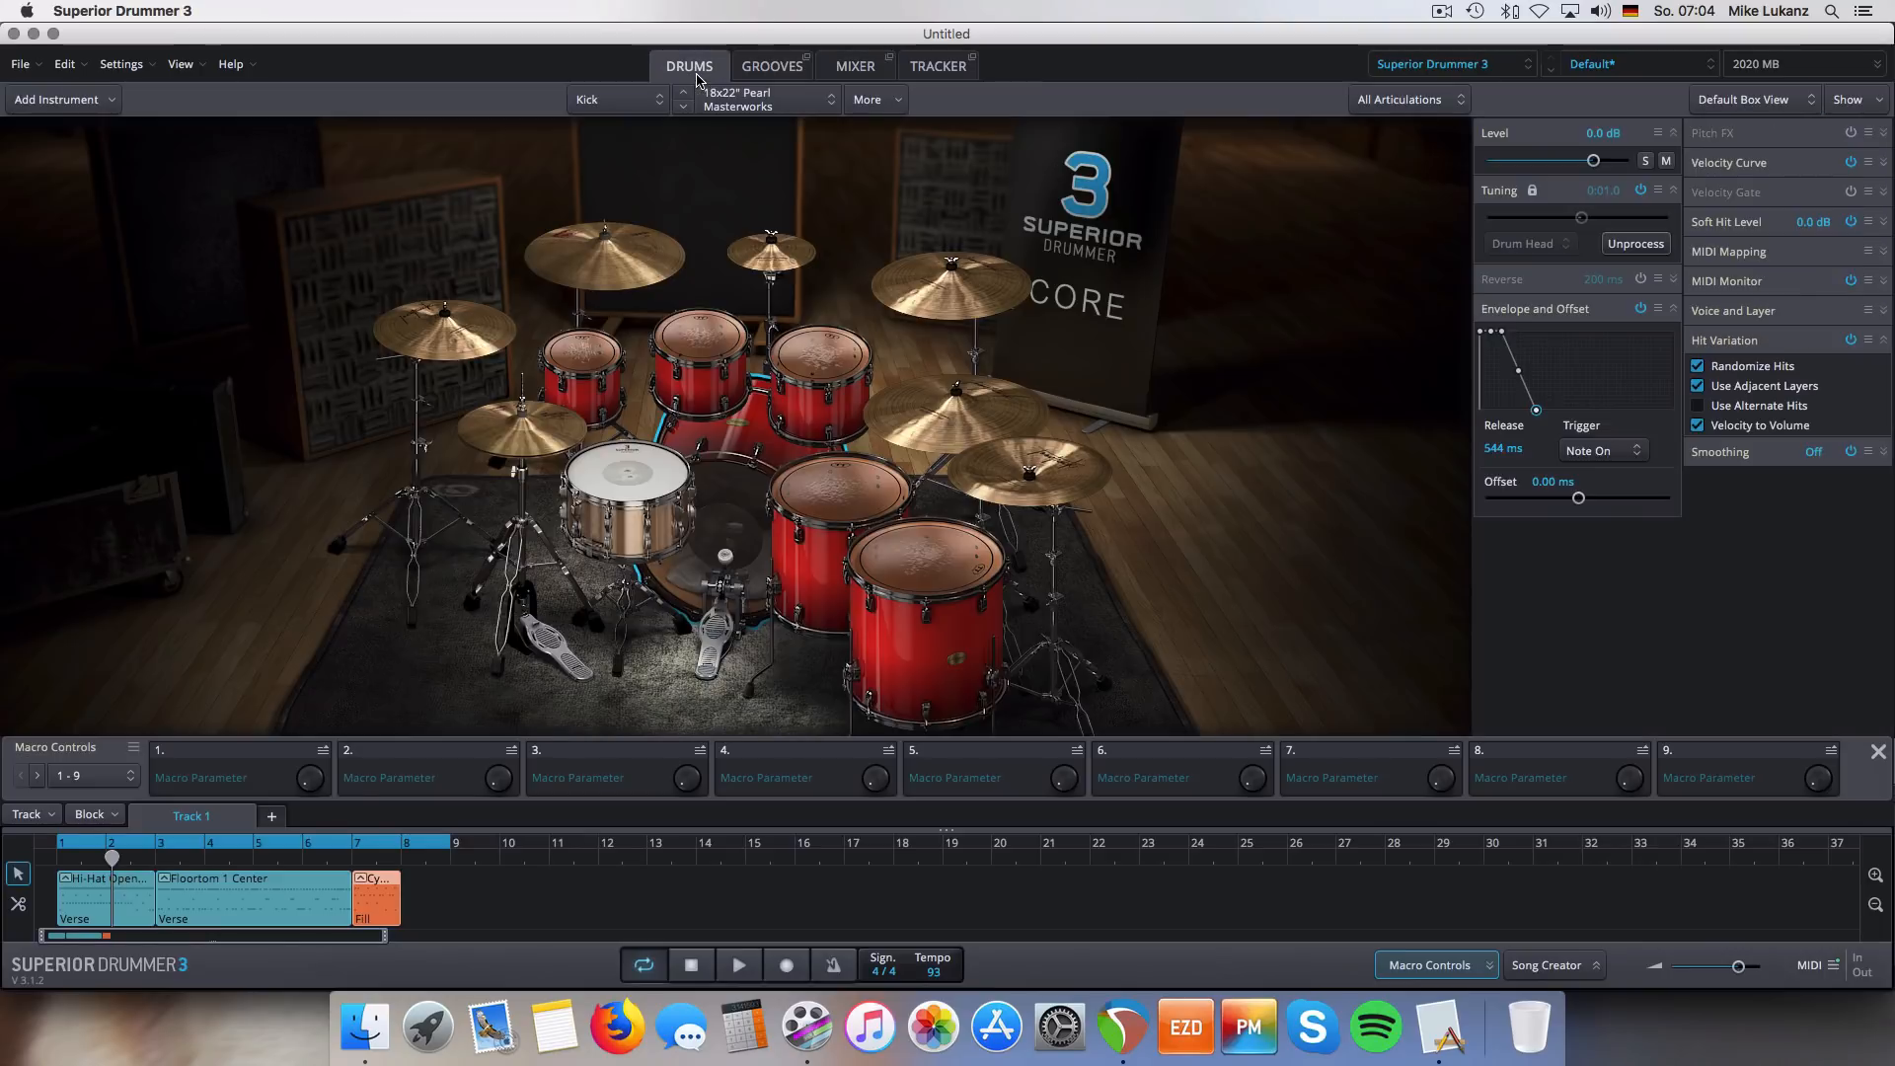
{"action": "left_click", "coordinate": [624, 464]}
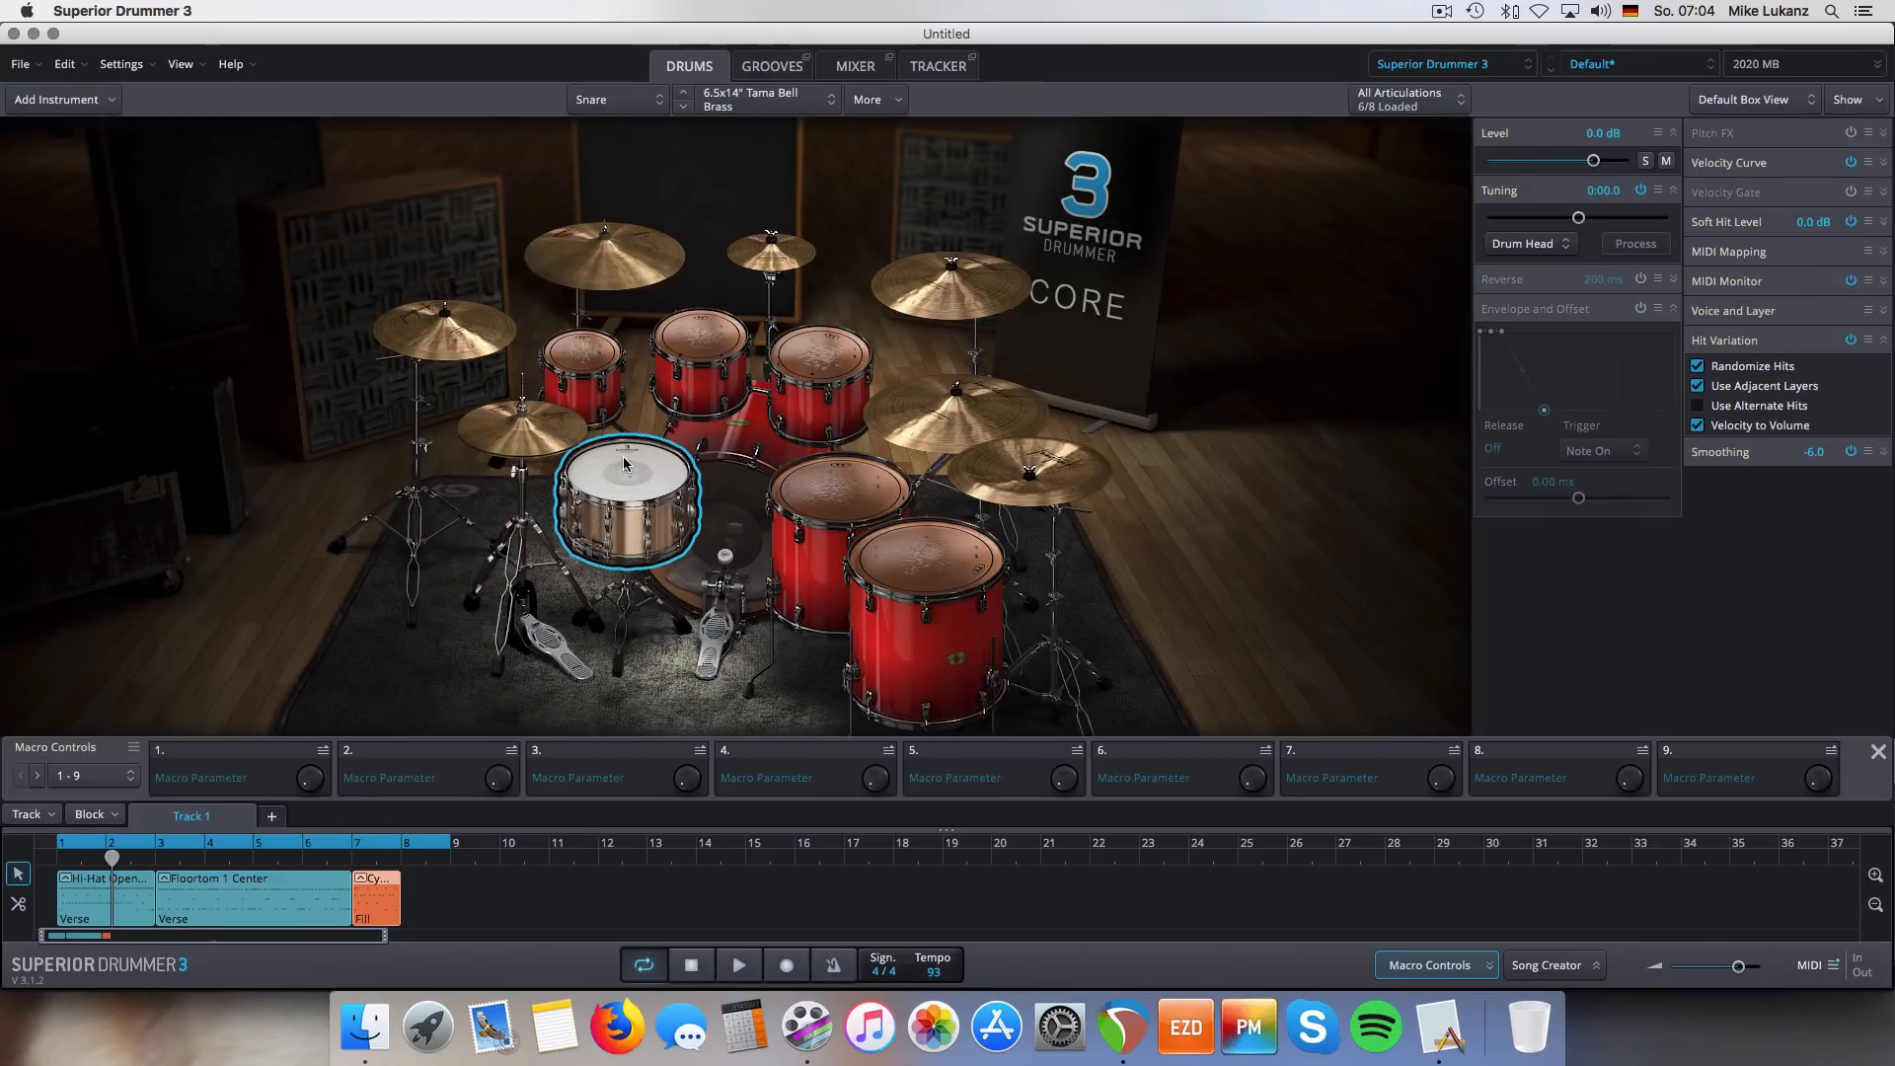
{"action": "left_click", "coordinate": [1641, 309]}
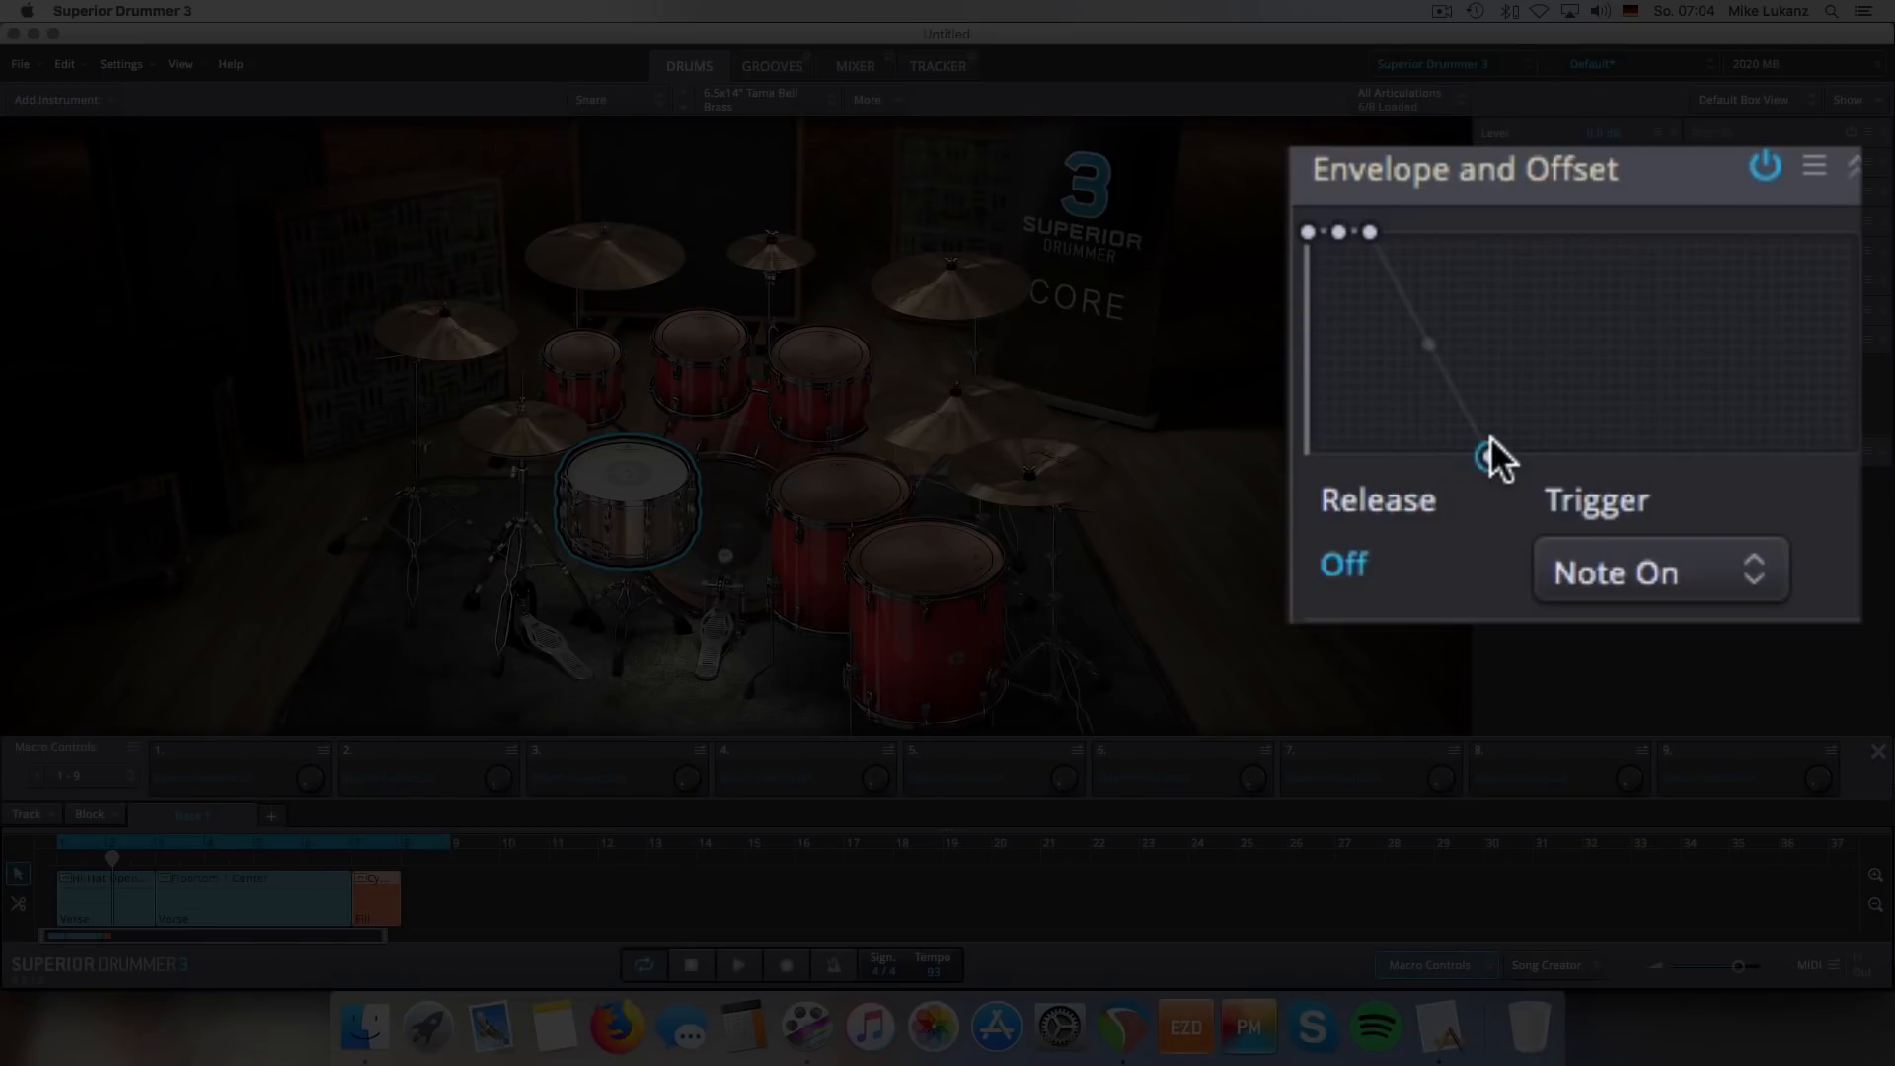
{"action": "left_click", "coordinate": [1544, 409]}
{"action": "left_click_drag", "start_coordinate": [1488, 452], "coordinate": [1483, 451]}
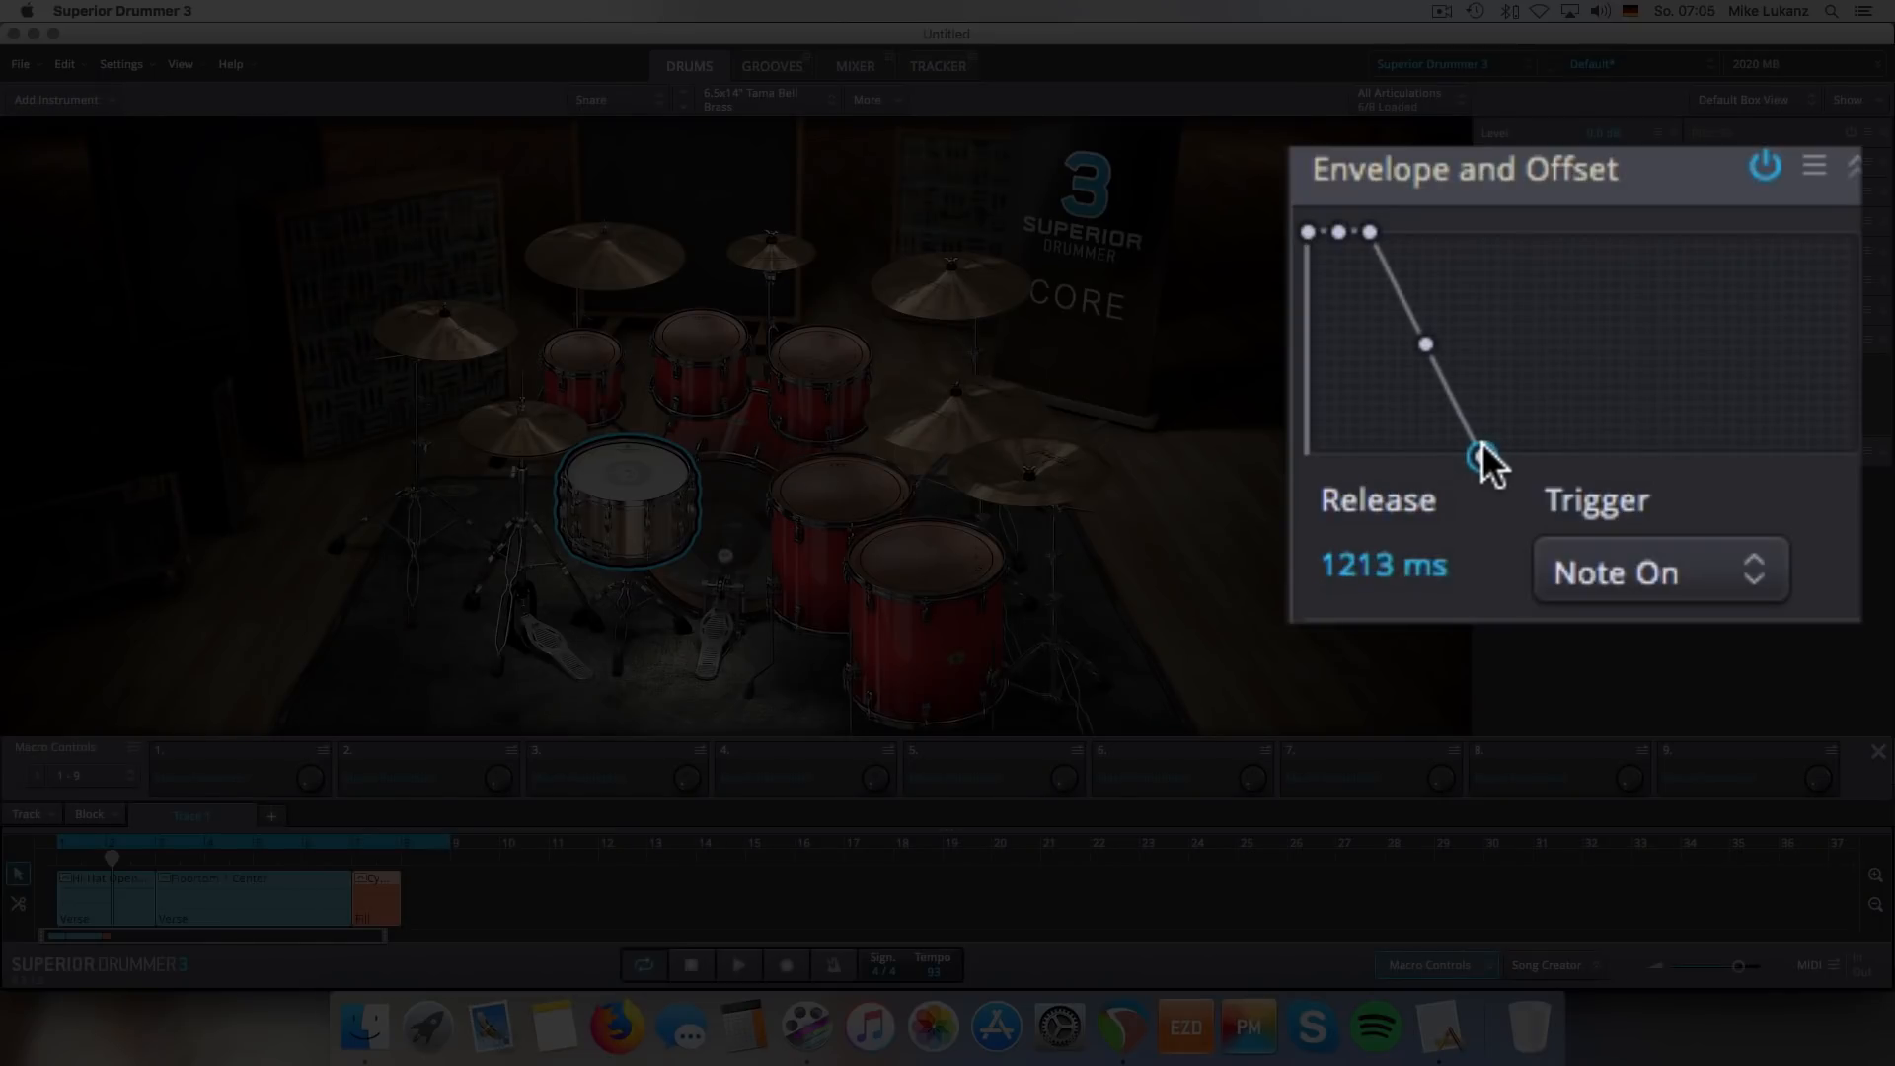
{"action": "left_click_drag", "start_coordinate": [1483, 451], "coordinate": [1488, 454]}
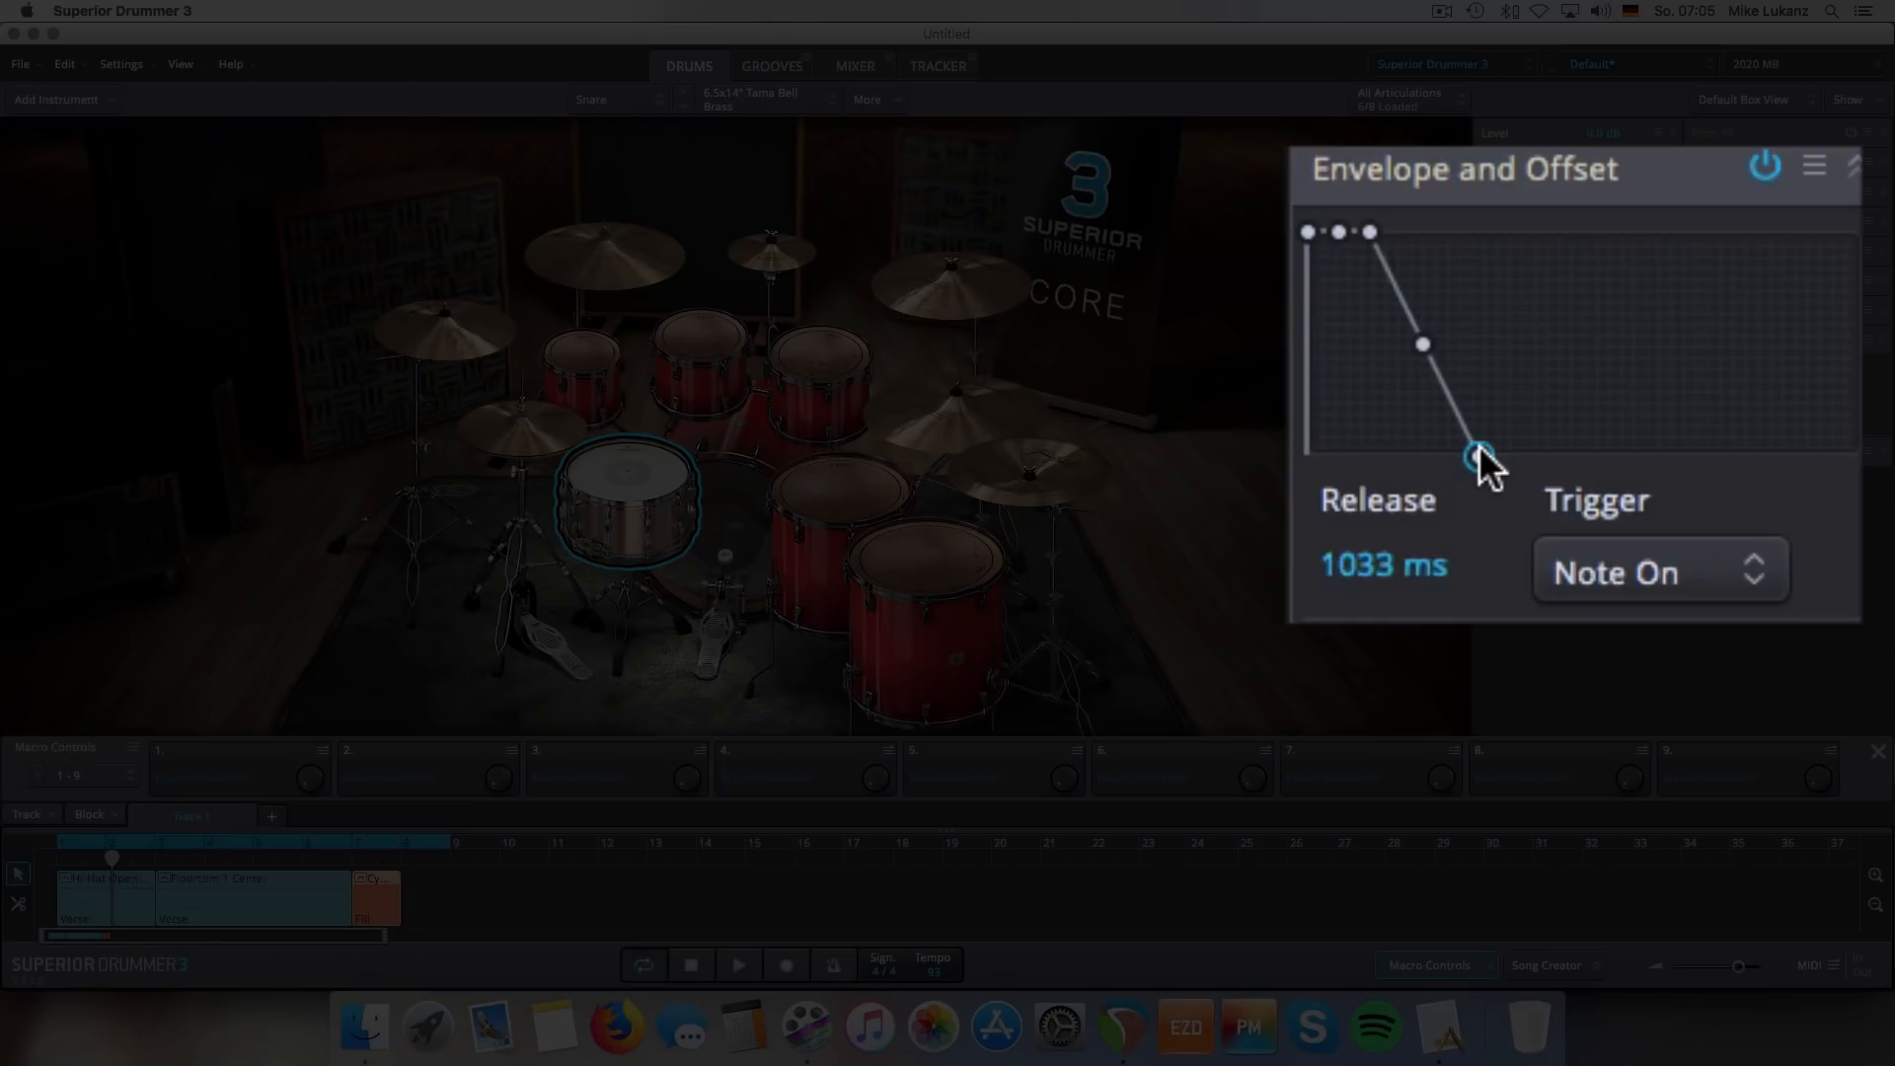
{"action": "left_click_drag", "start_coordinate": [1479, 455], "coordinate": [1485, 454]}
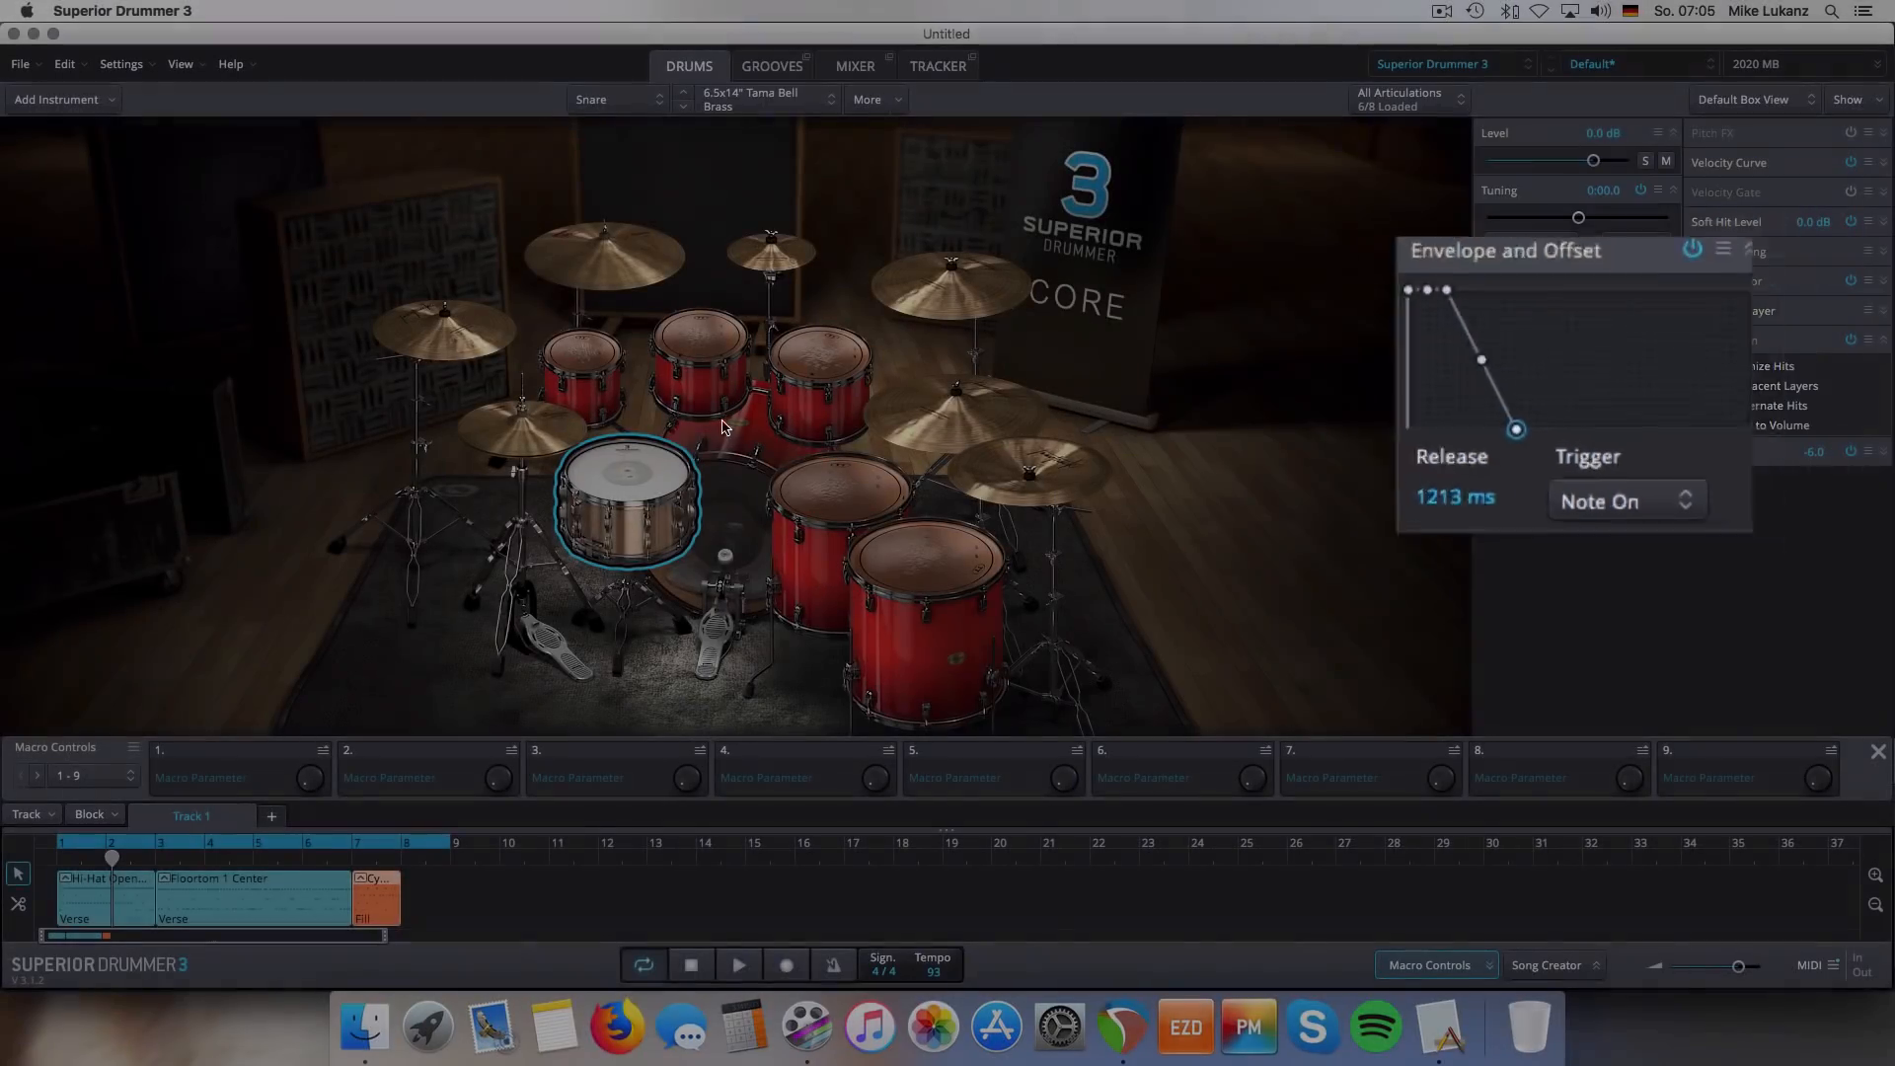
{"action": "left_click_drag", "start_coordinate": [1577, 221], "coordinate": [1581, 222]}
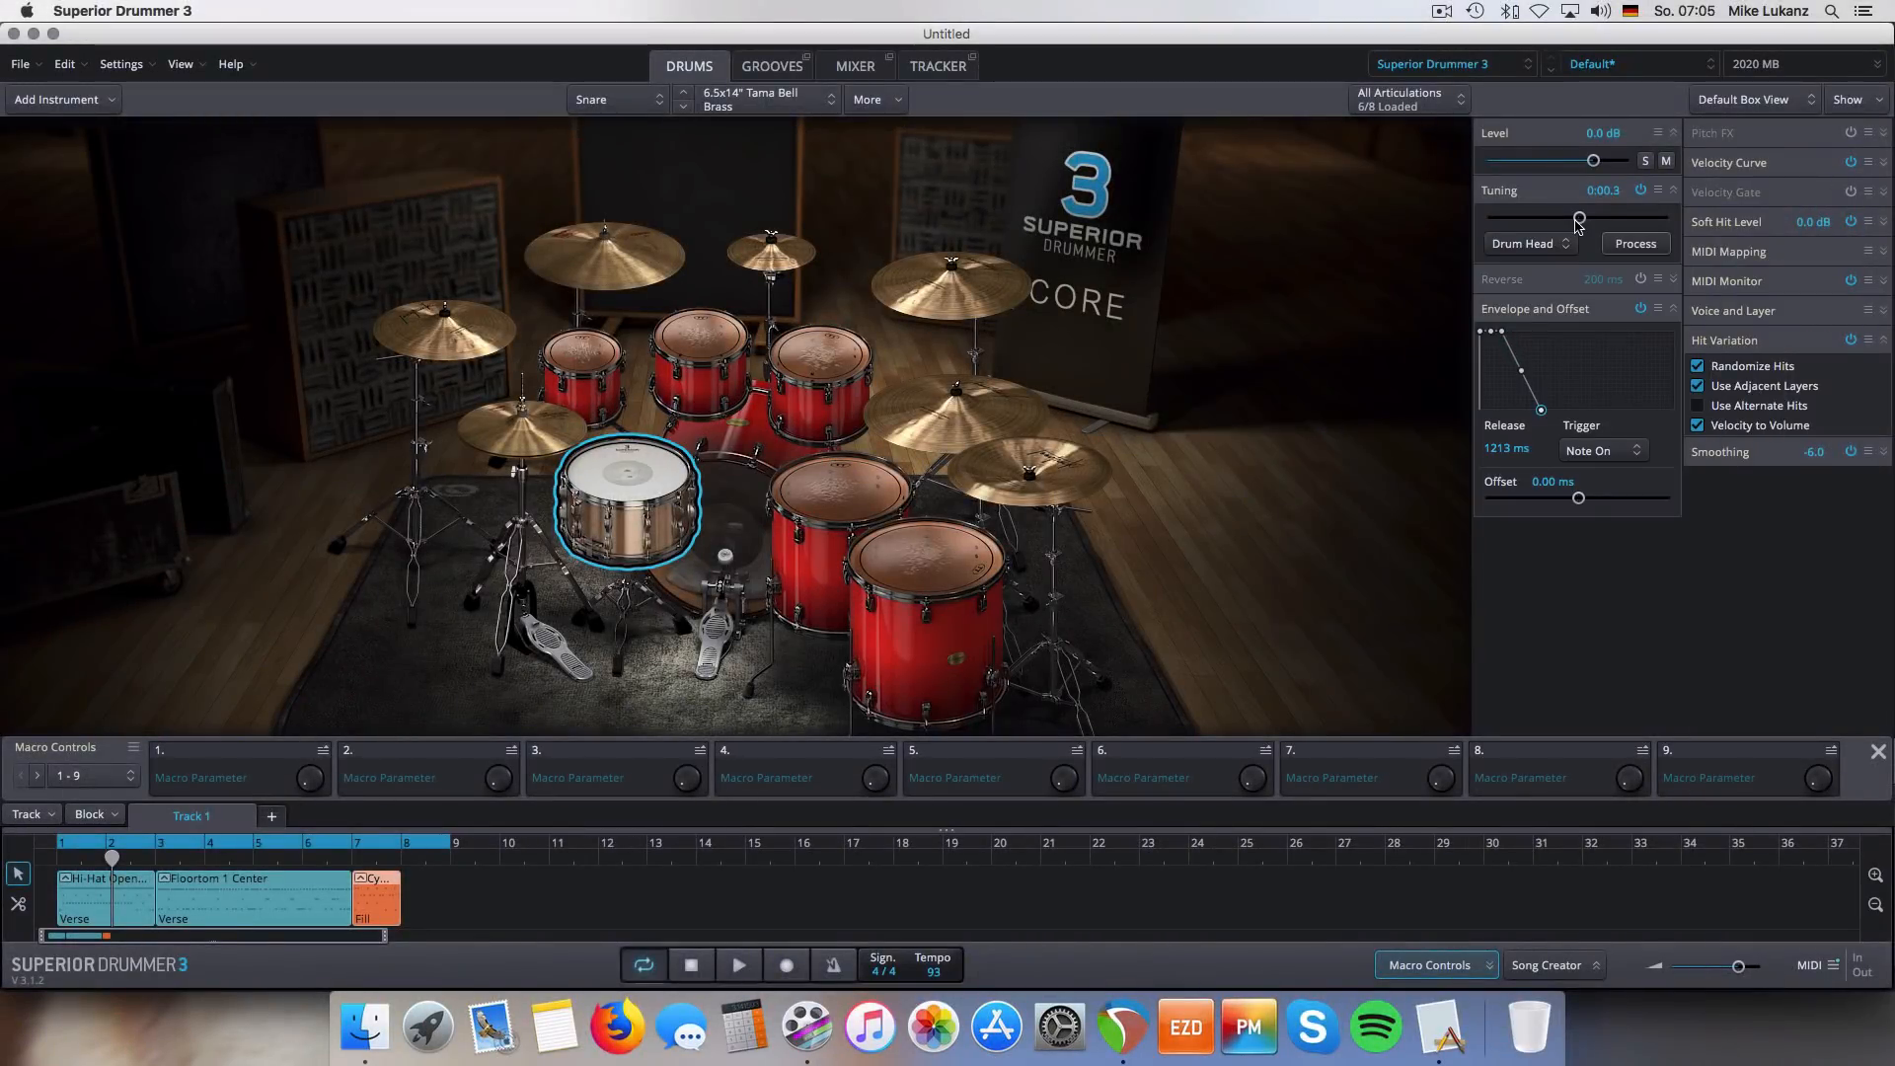
{"action": "left_click", "coordinate": [1622, 239]}
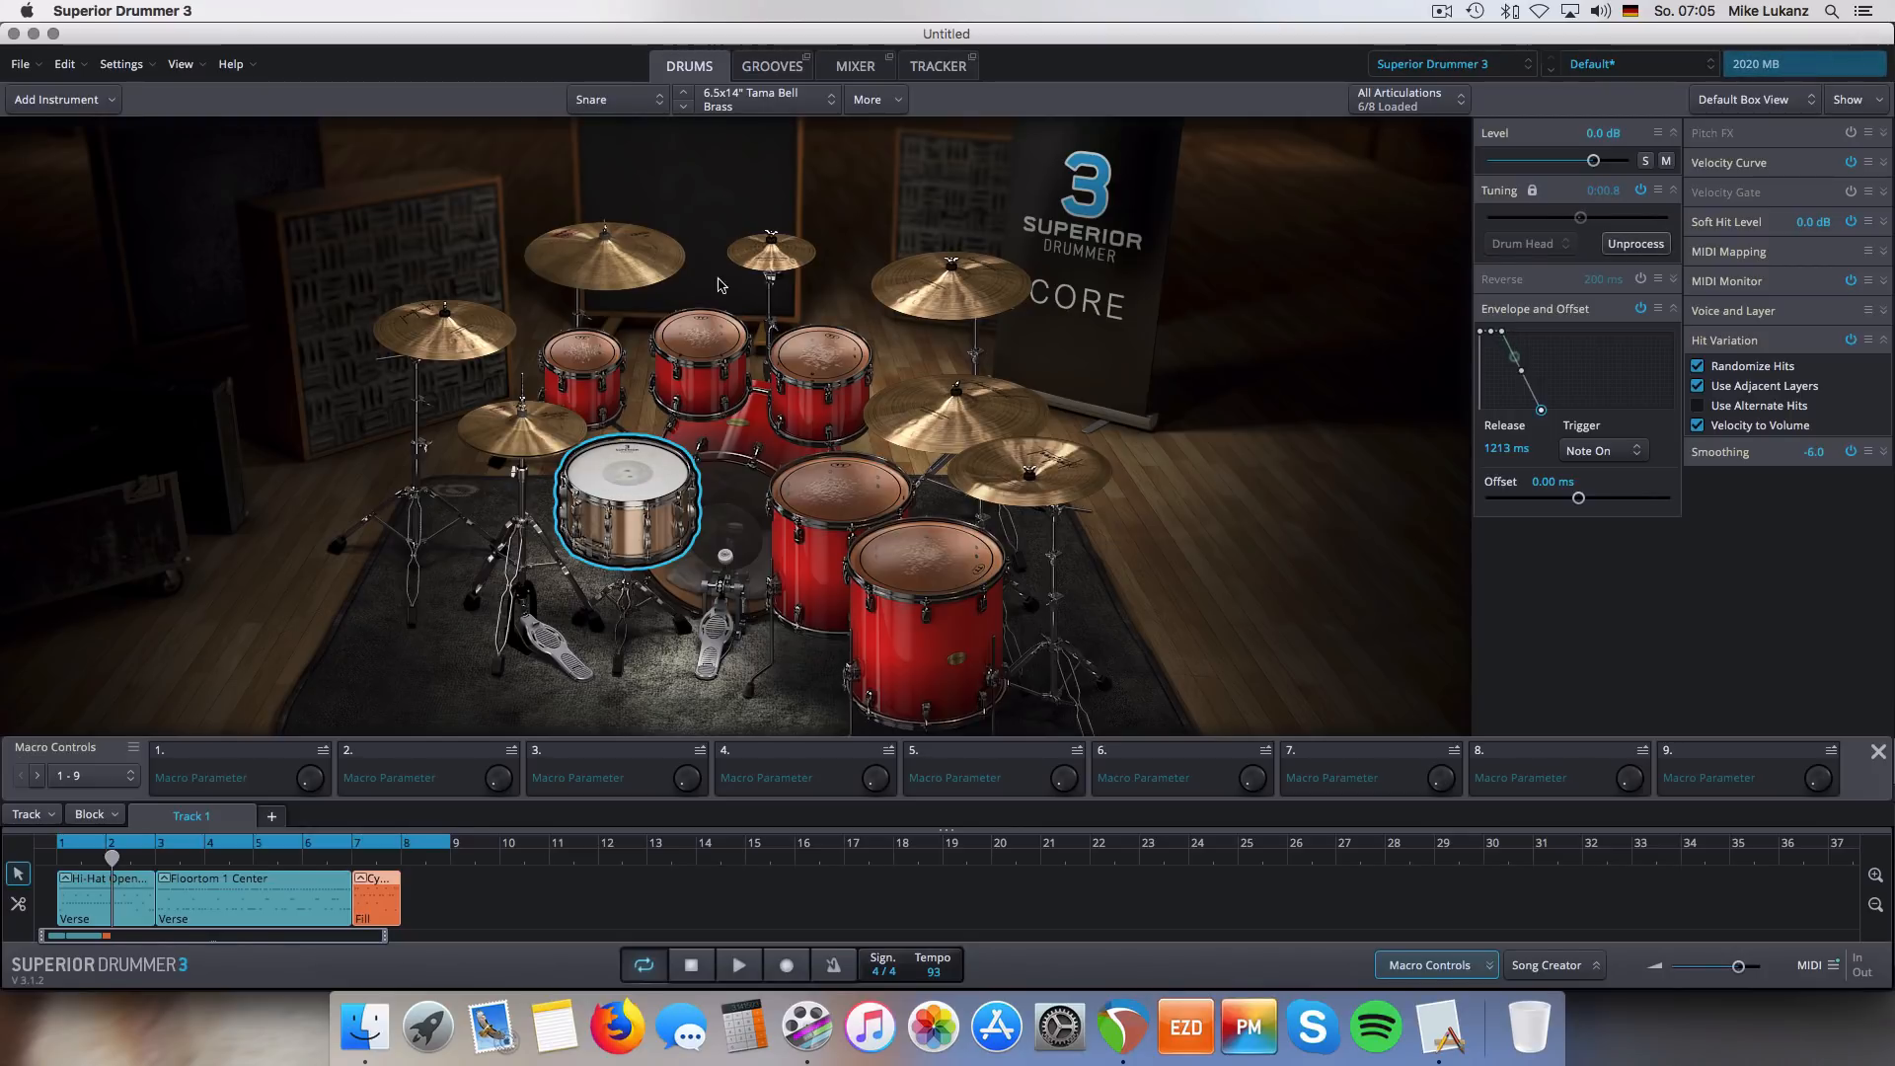
- Route the output of the Snare Top and Snare Bottom mixer channels to Bus 2
{"action": "left_click", "coordinate": [851, 66]}
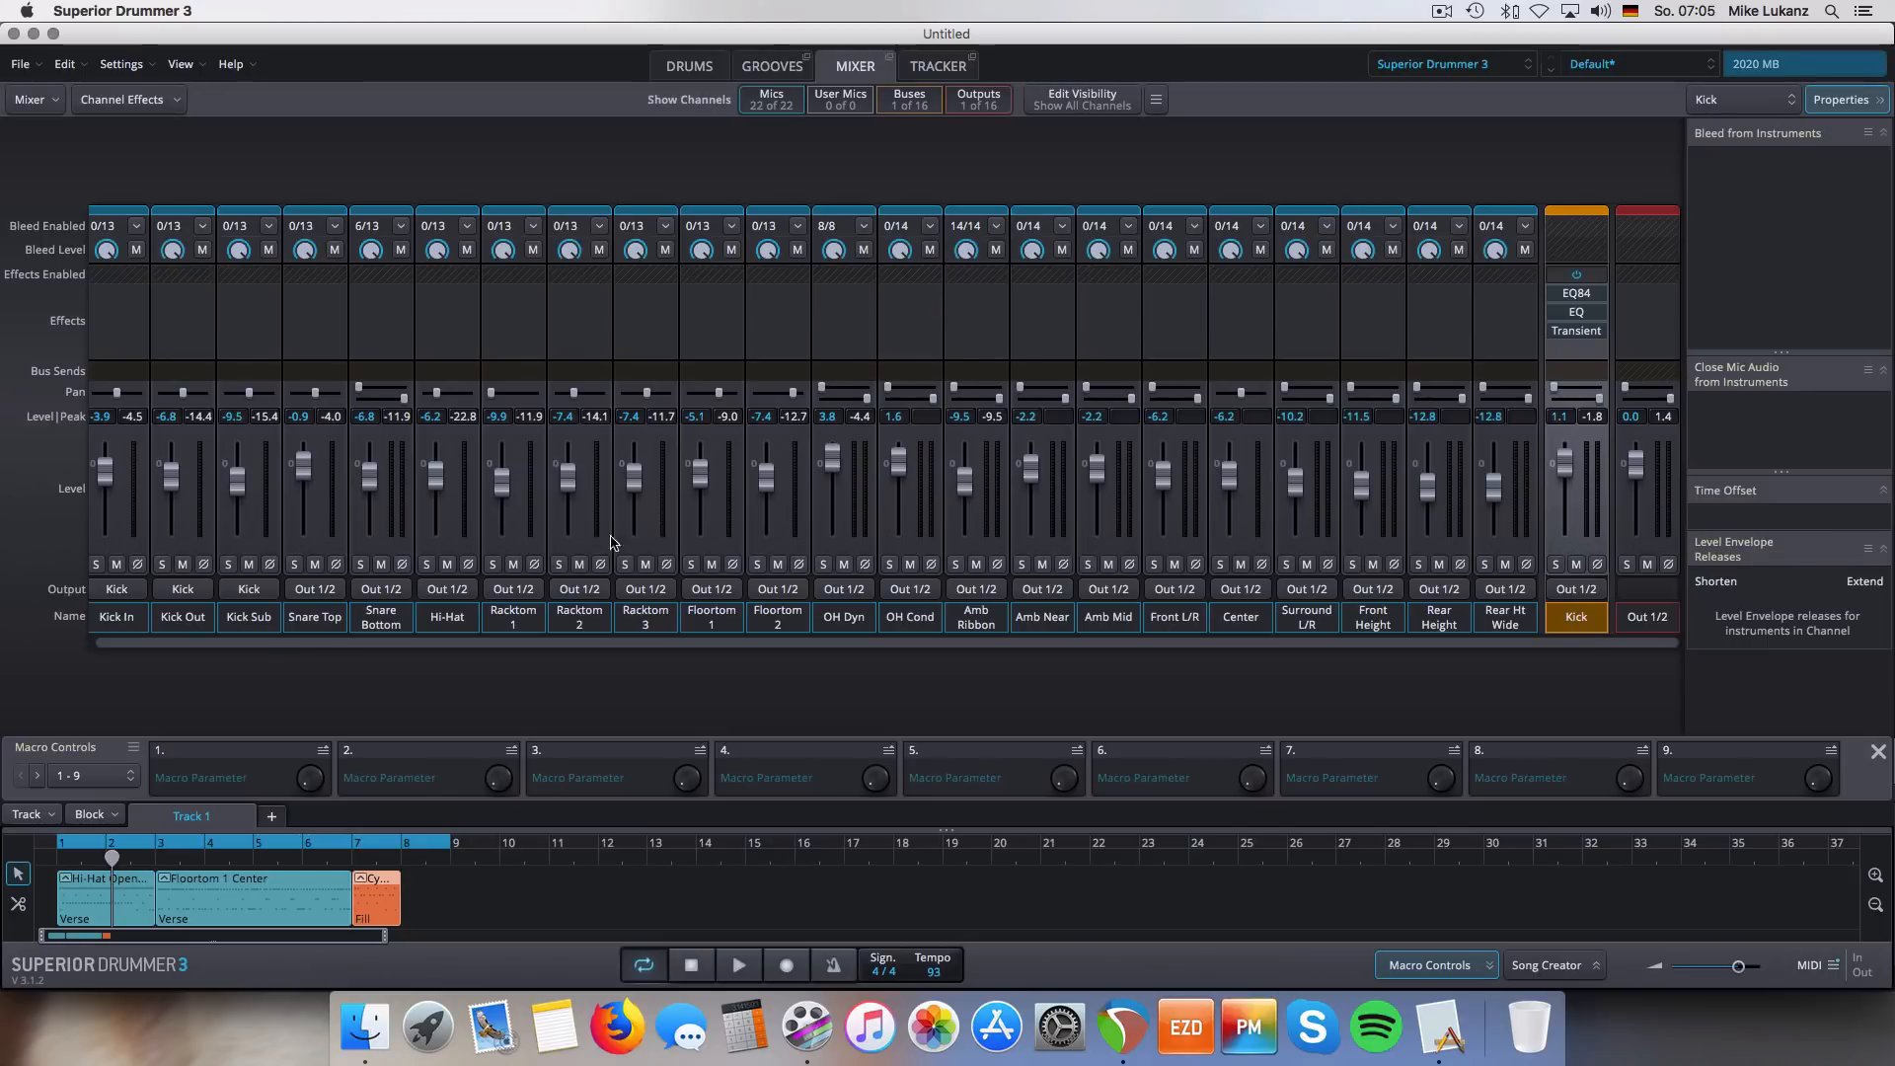
{"action": "left_click", "coordinate": [296, 624]}
{"action": "left_click", "coordinate": [367, 624], "text": "shift"}
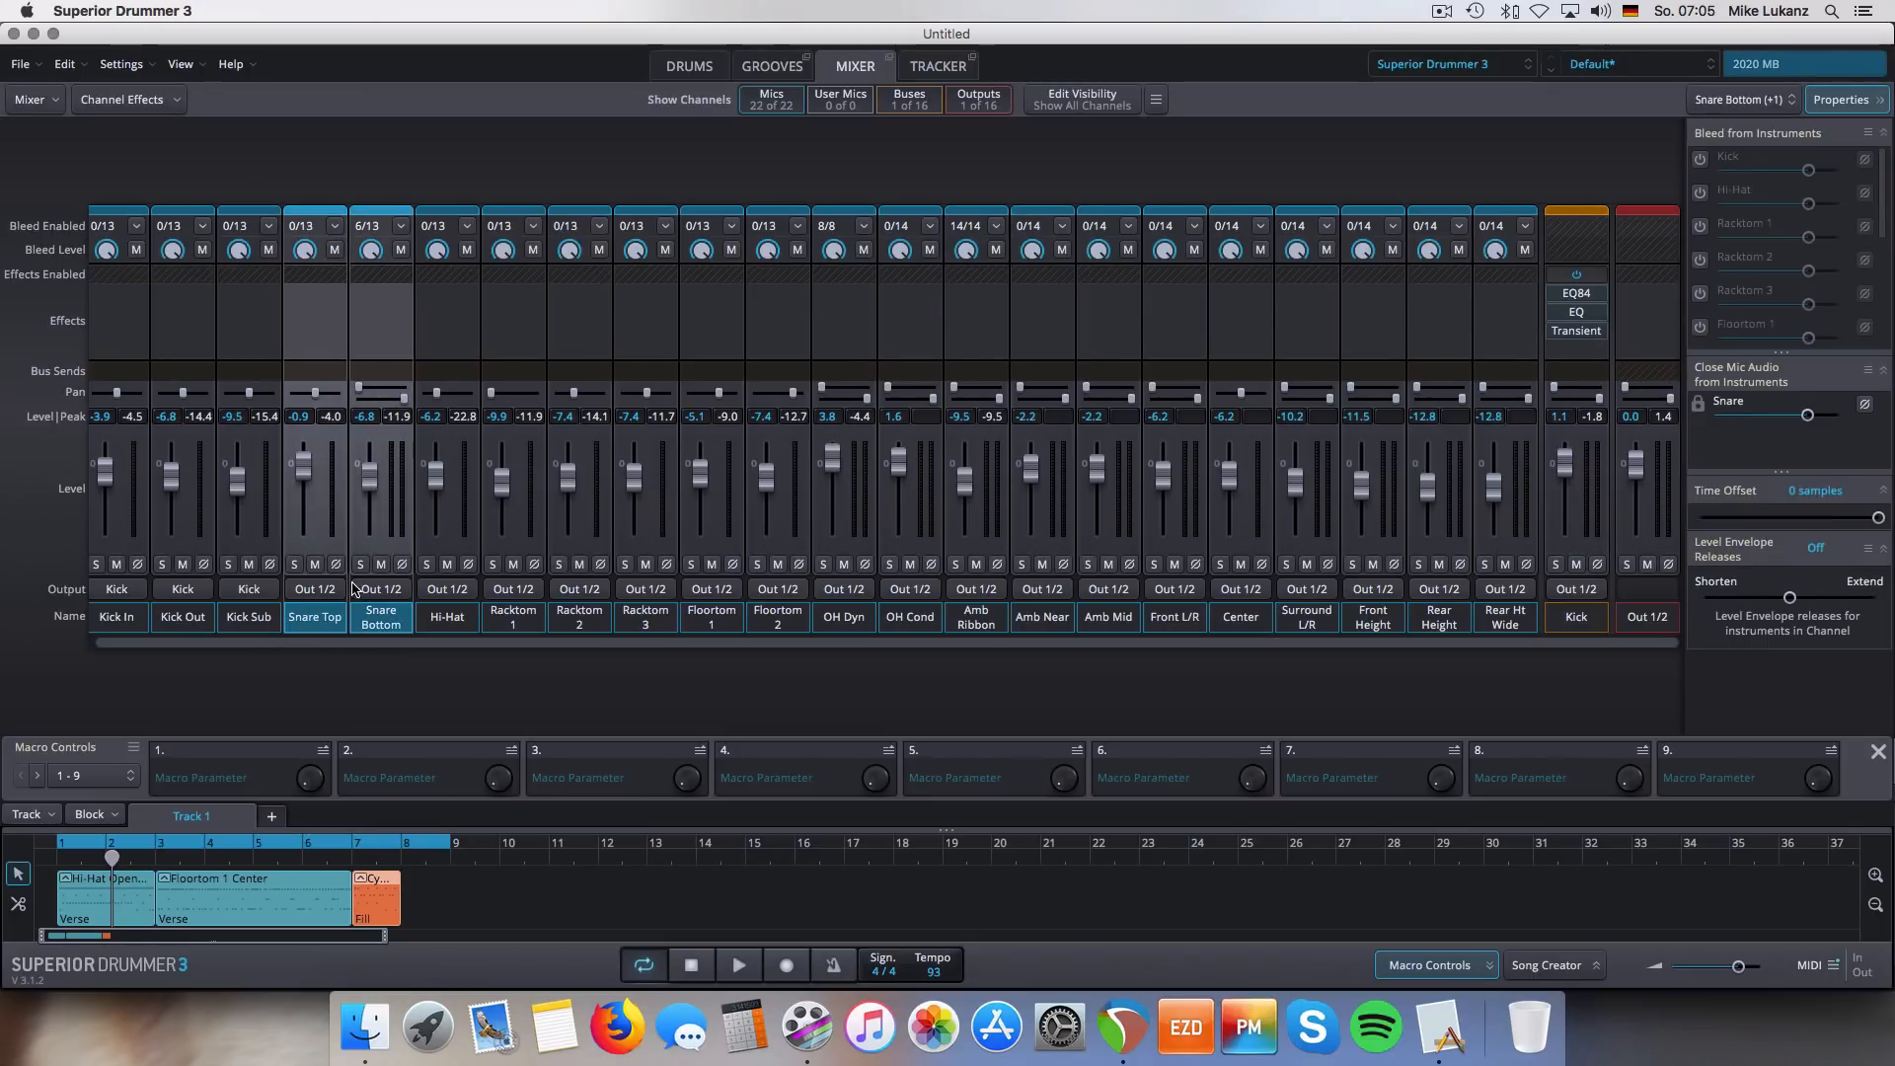
{"action": "right_click", "coordinate": [384, 593]}
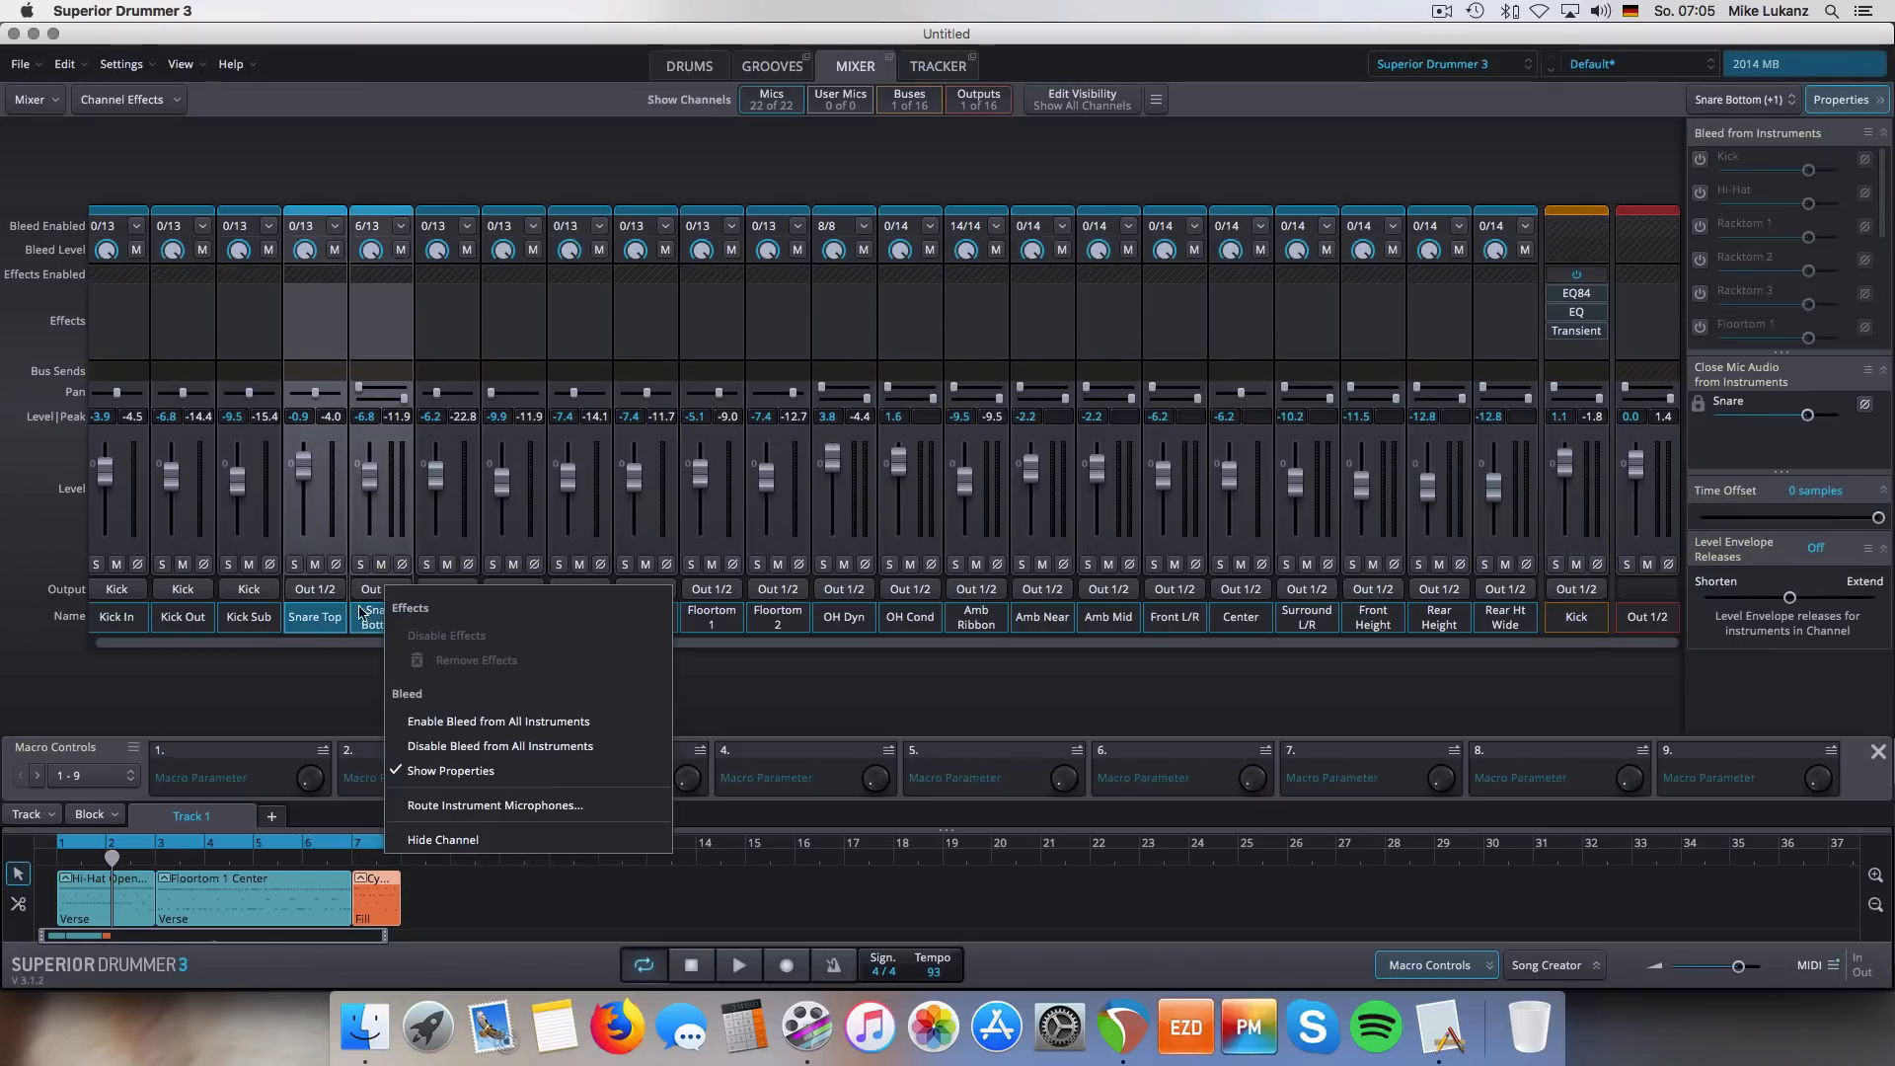
{"action": "left_click", "coordinate": [365, 590]}
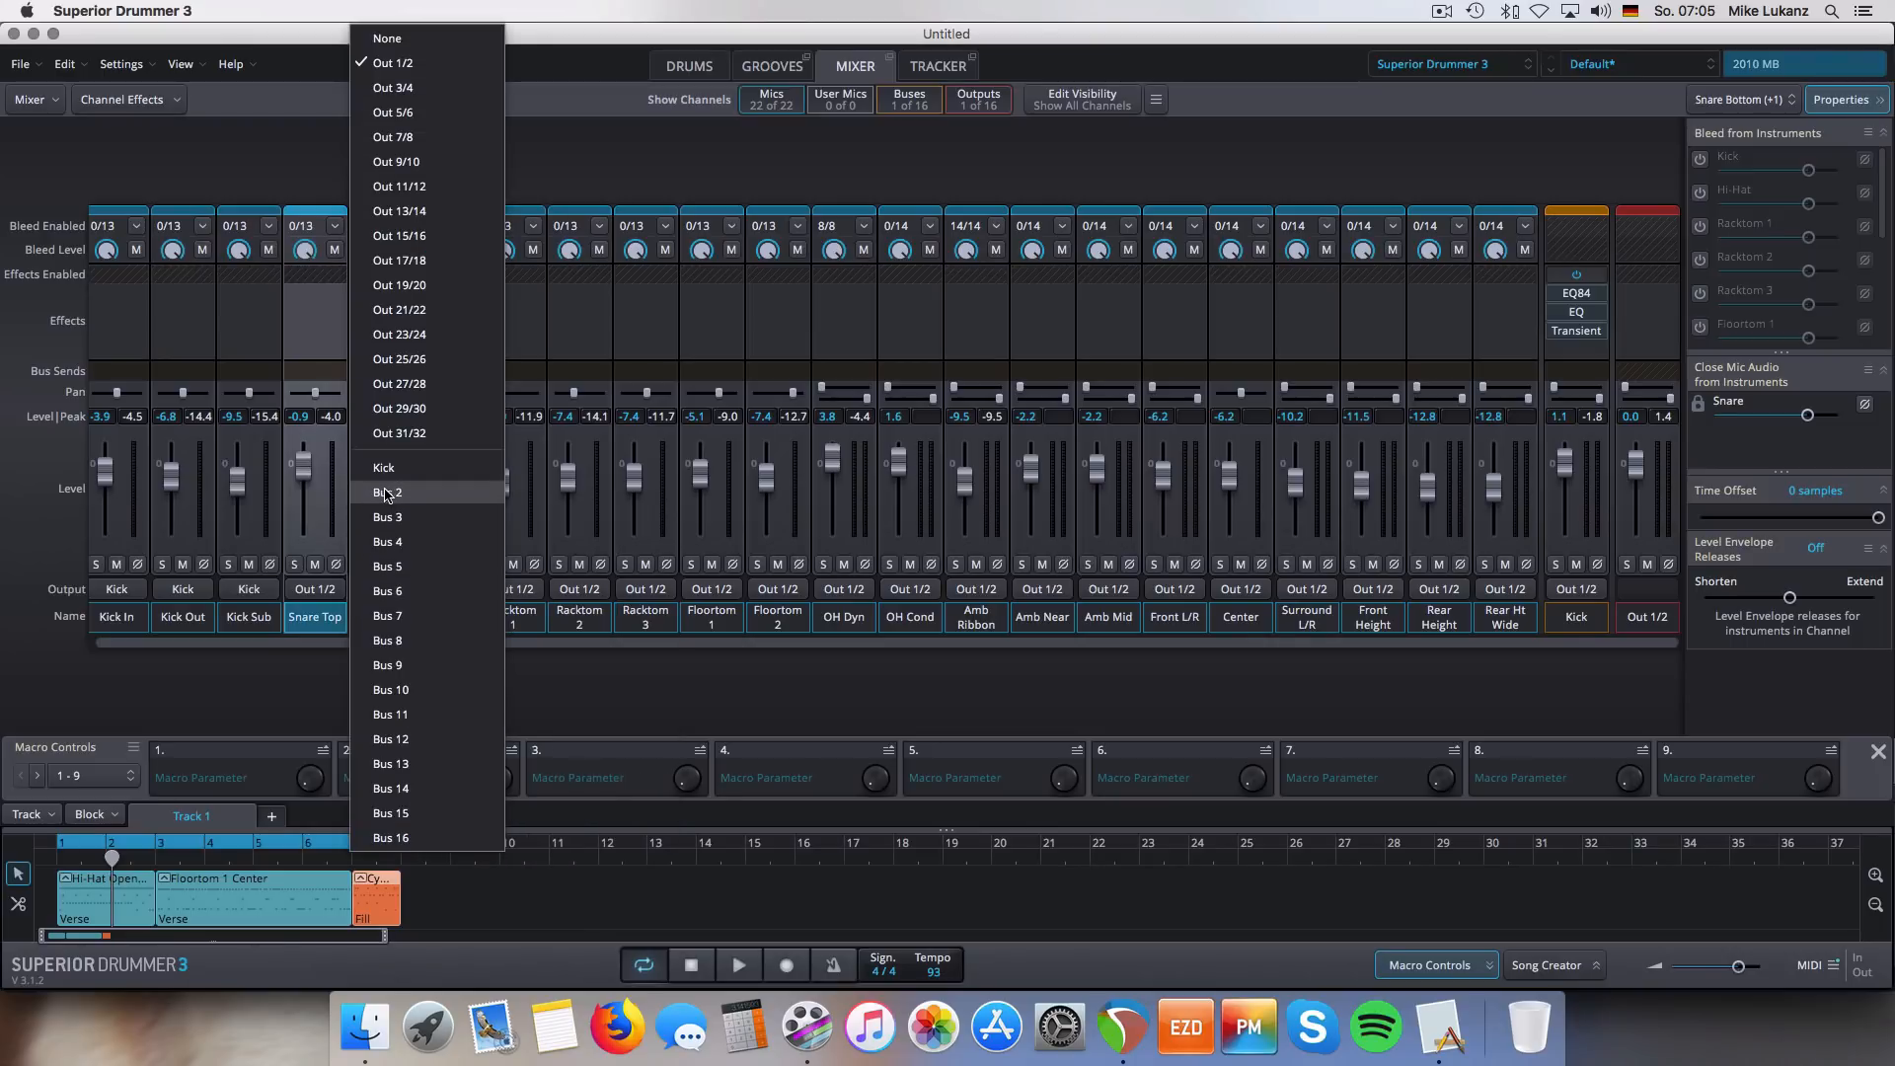
{"action": "left_click", "coordinate": [386, 492]}
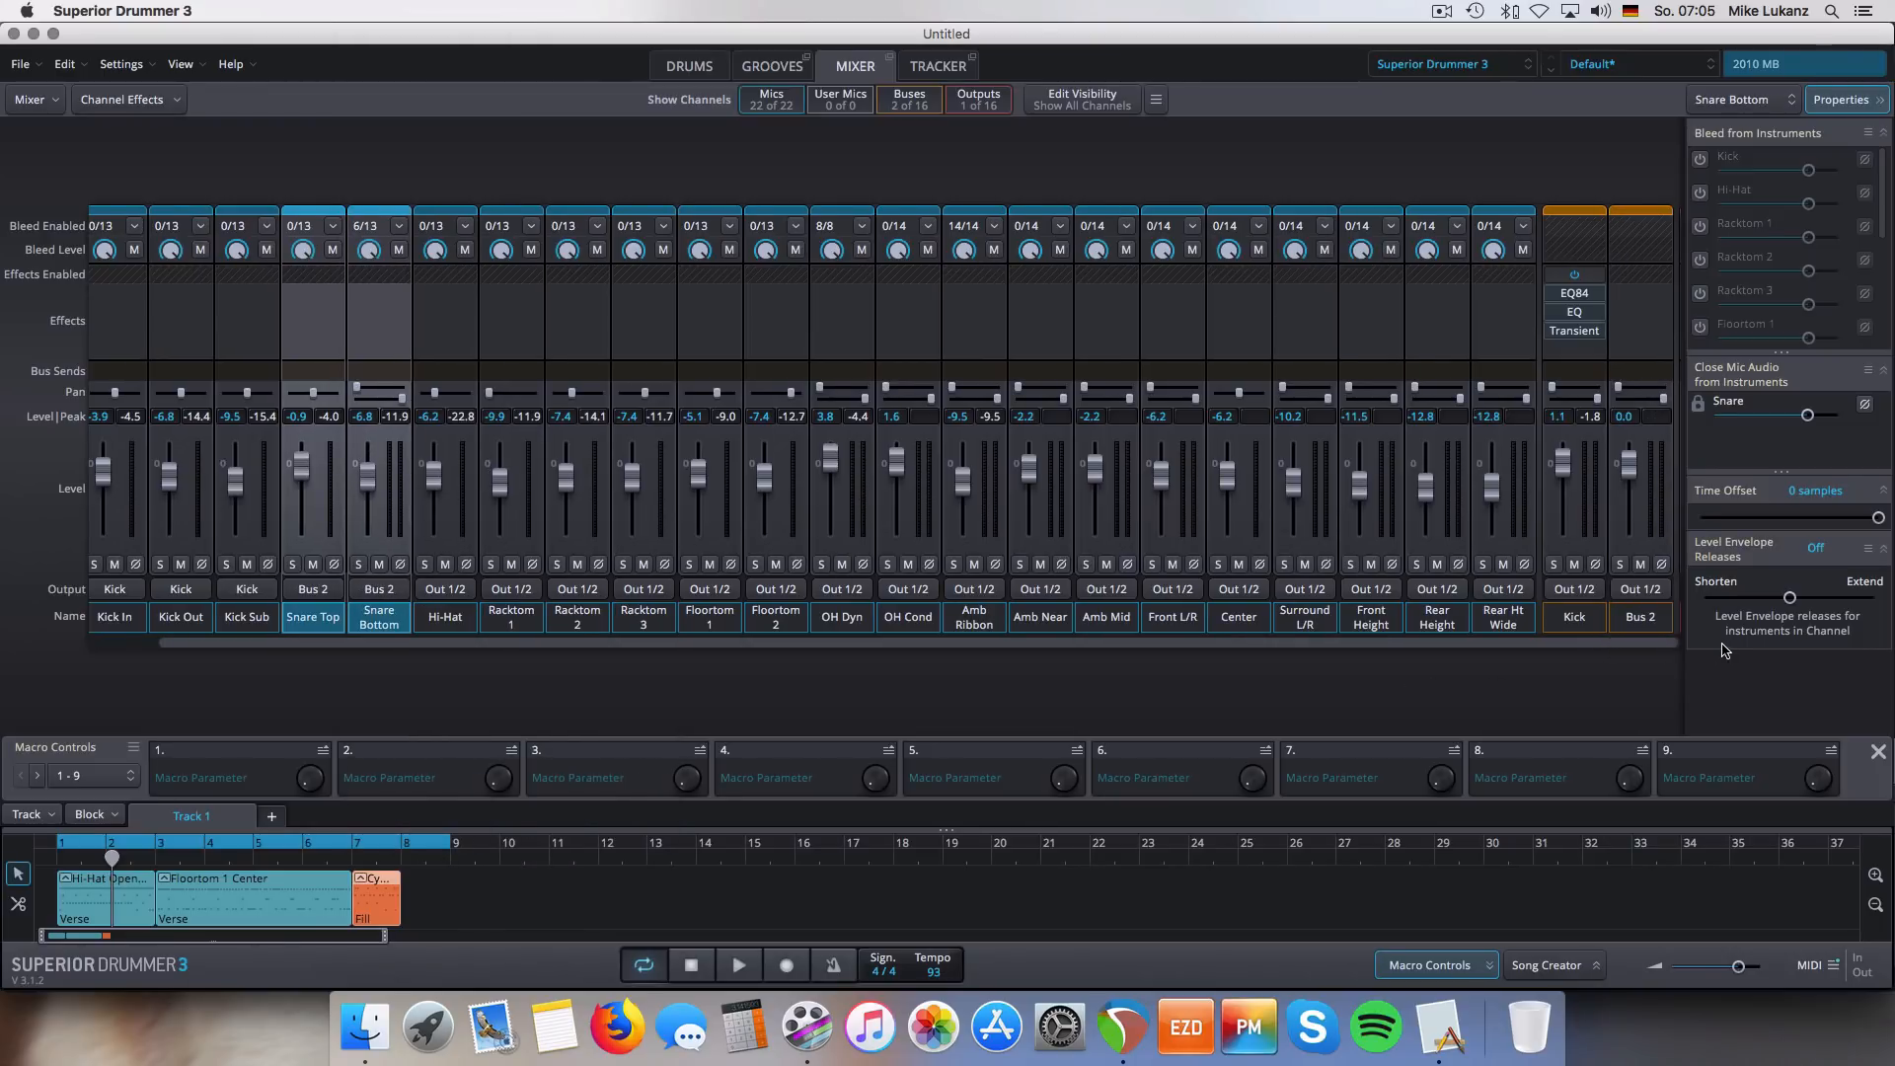
- Rename Bus 2 as Snare
{"action": "double_click", "coordinate": [1593, 618]}
{"action": "type", "text": "Sn"}
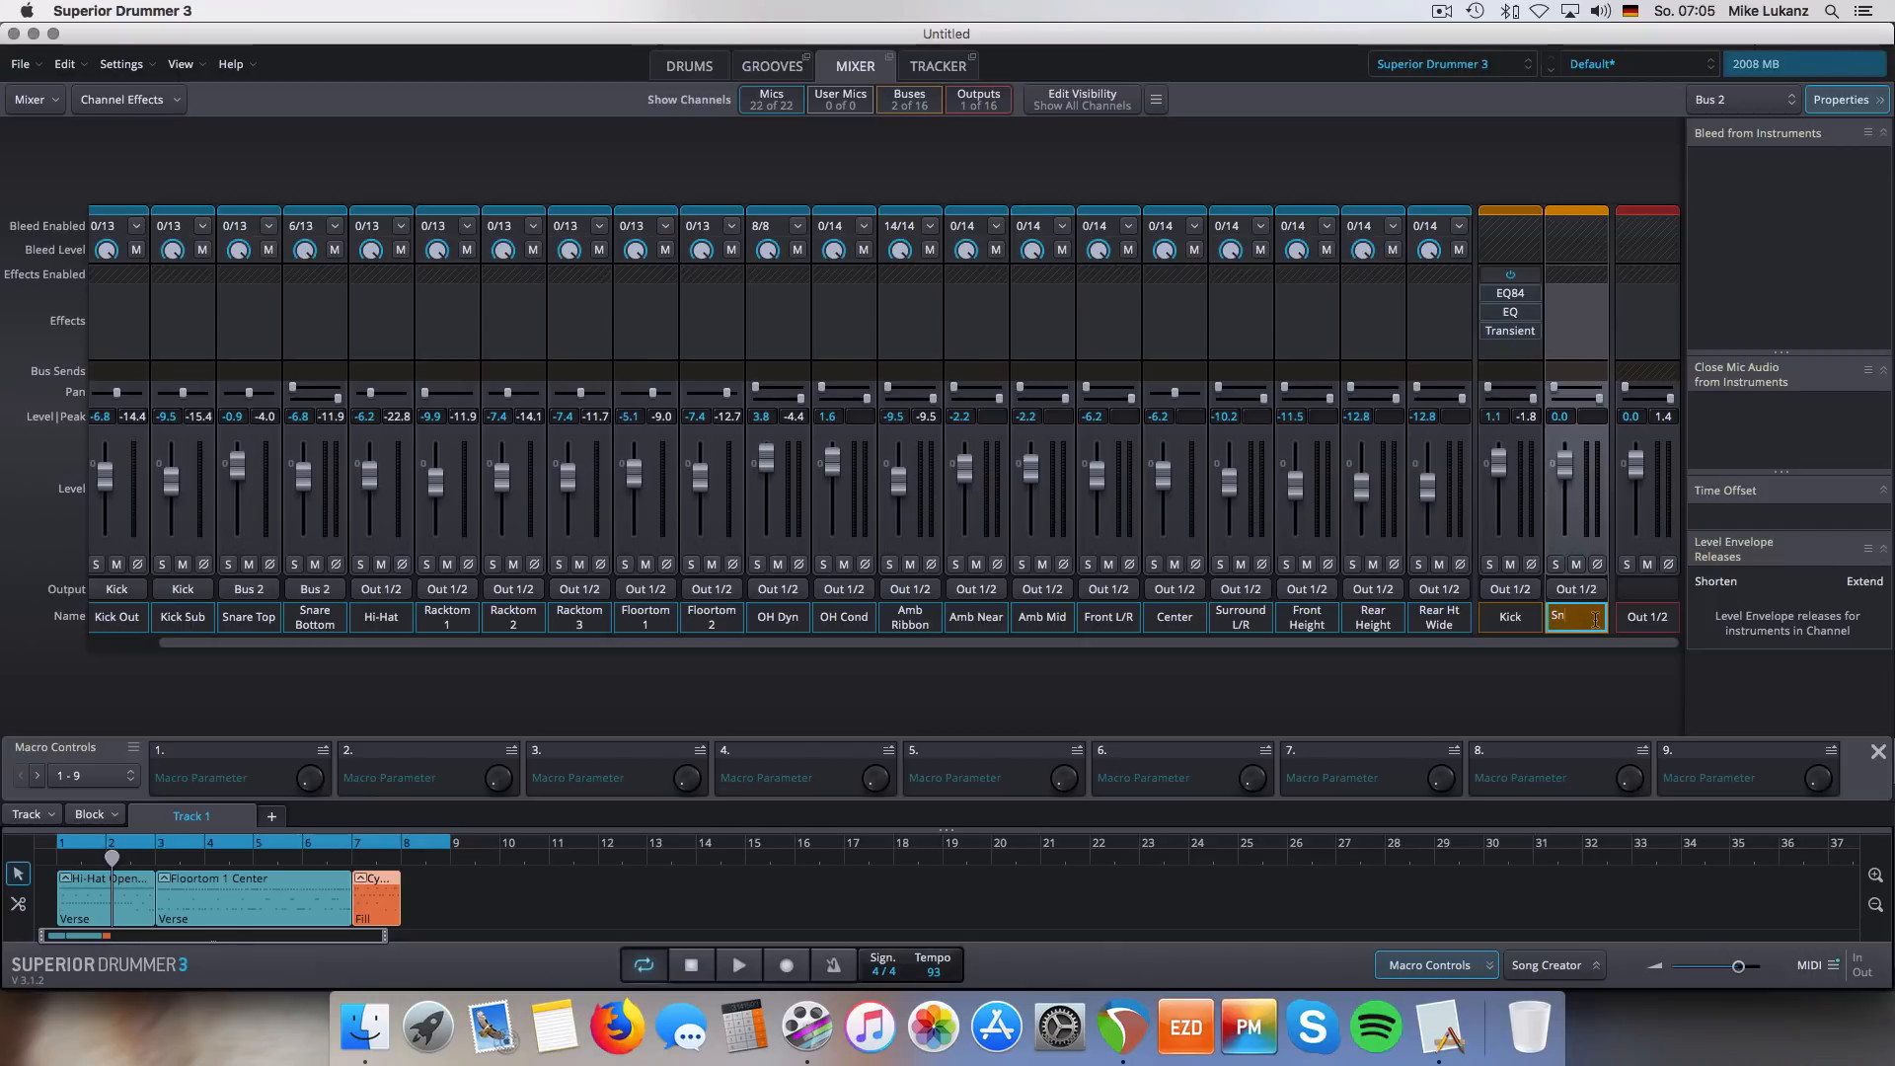
{"action": "type", "text": "are"}
{"action": "key", "text": "Return"}
- Solo the Snare bus during playback and insert an EQ as its first effect, with the EQ window moved clear of the bus channels
{"action": "left_click", "coordinate": [1557, 565]}
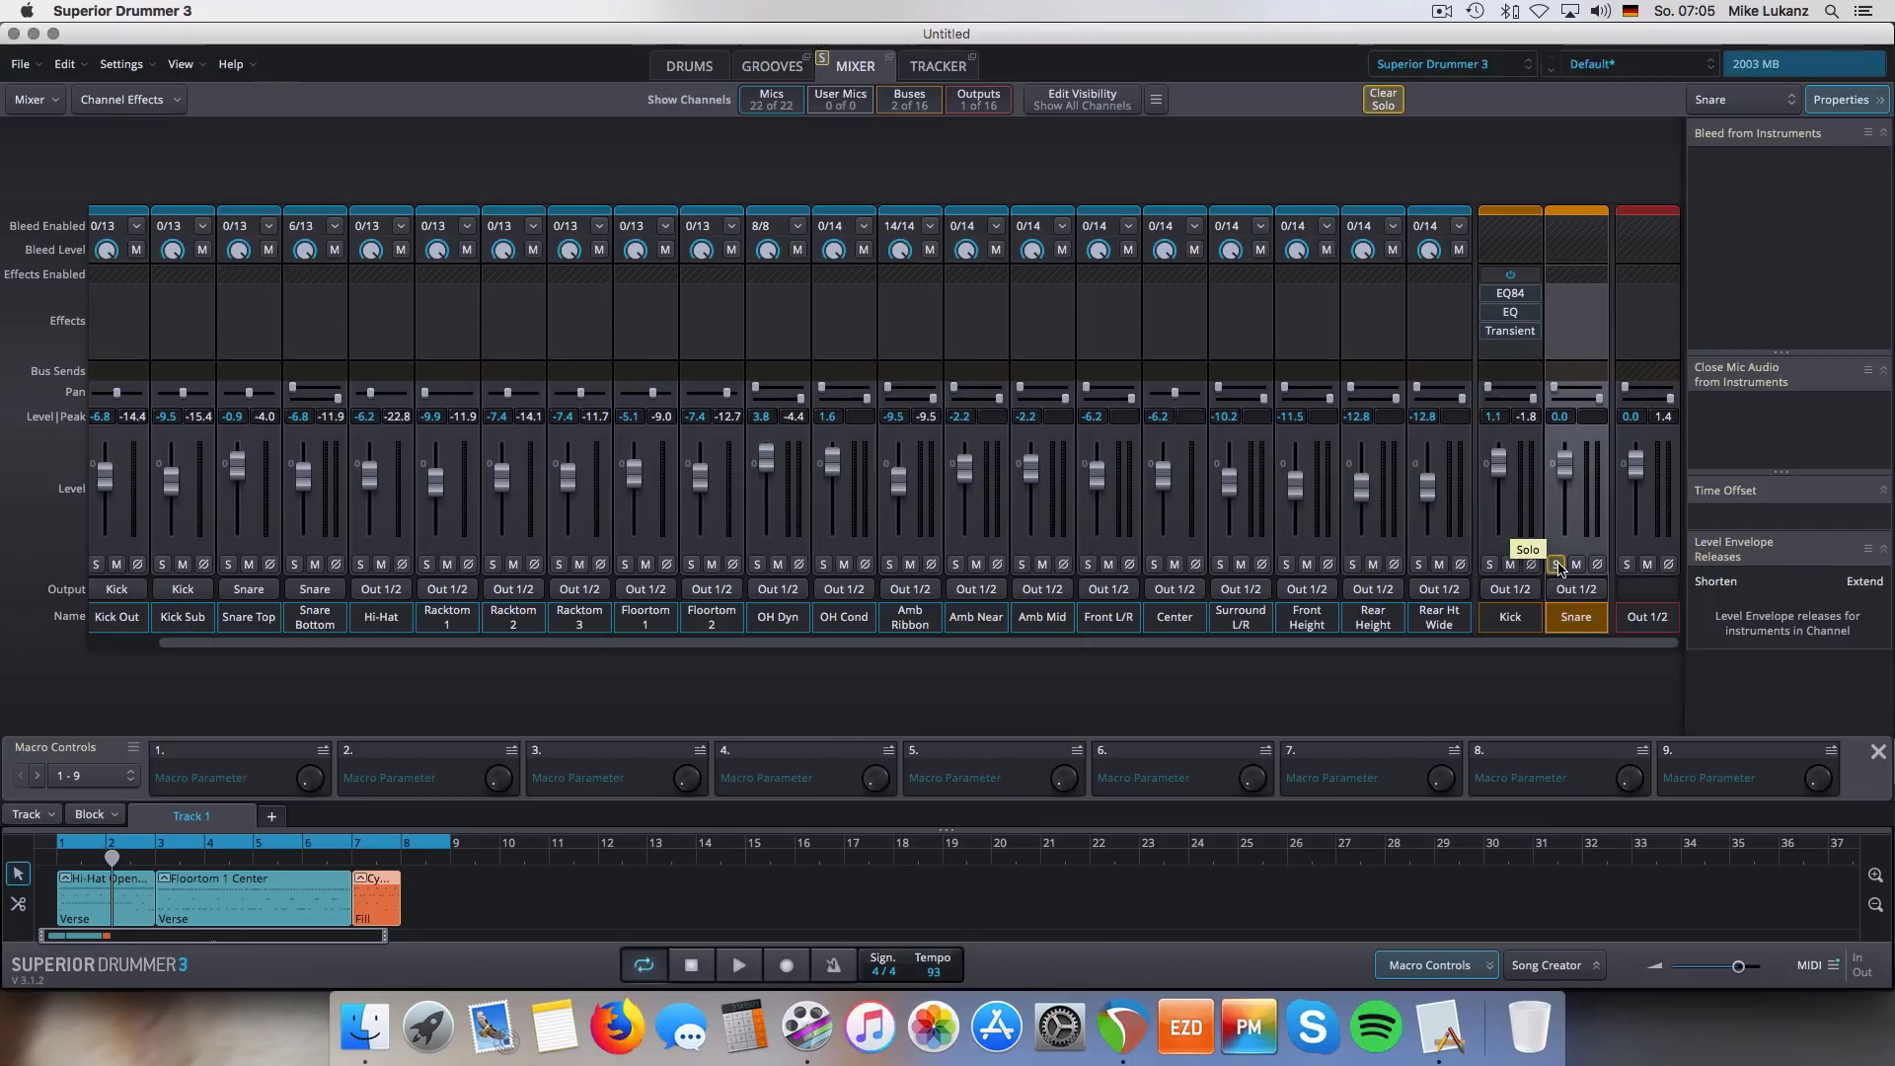
{"action": "key", "text": "space"}
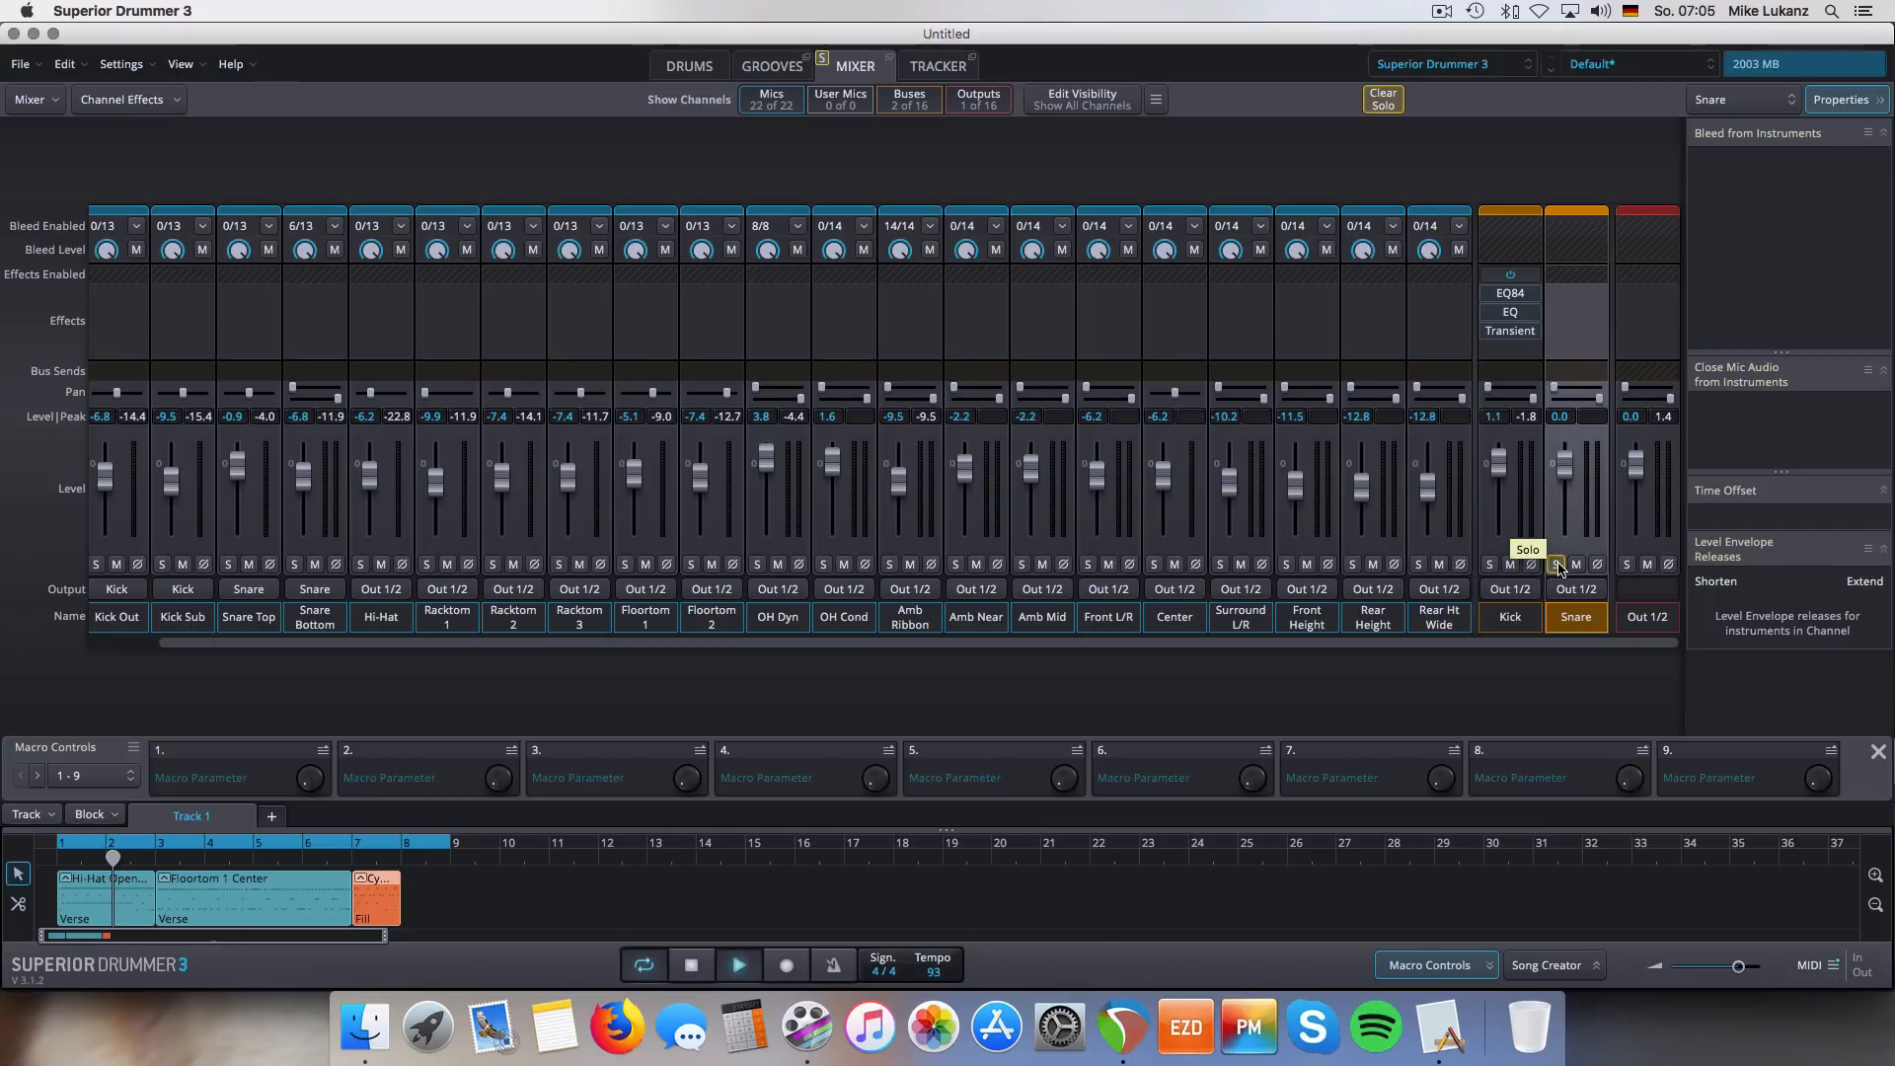
{"action": "left_click", "coordinate": [1583, 295]}
{"action": "mouse_move", "coordinate": [1579, 317]}
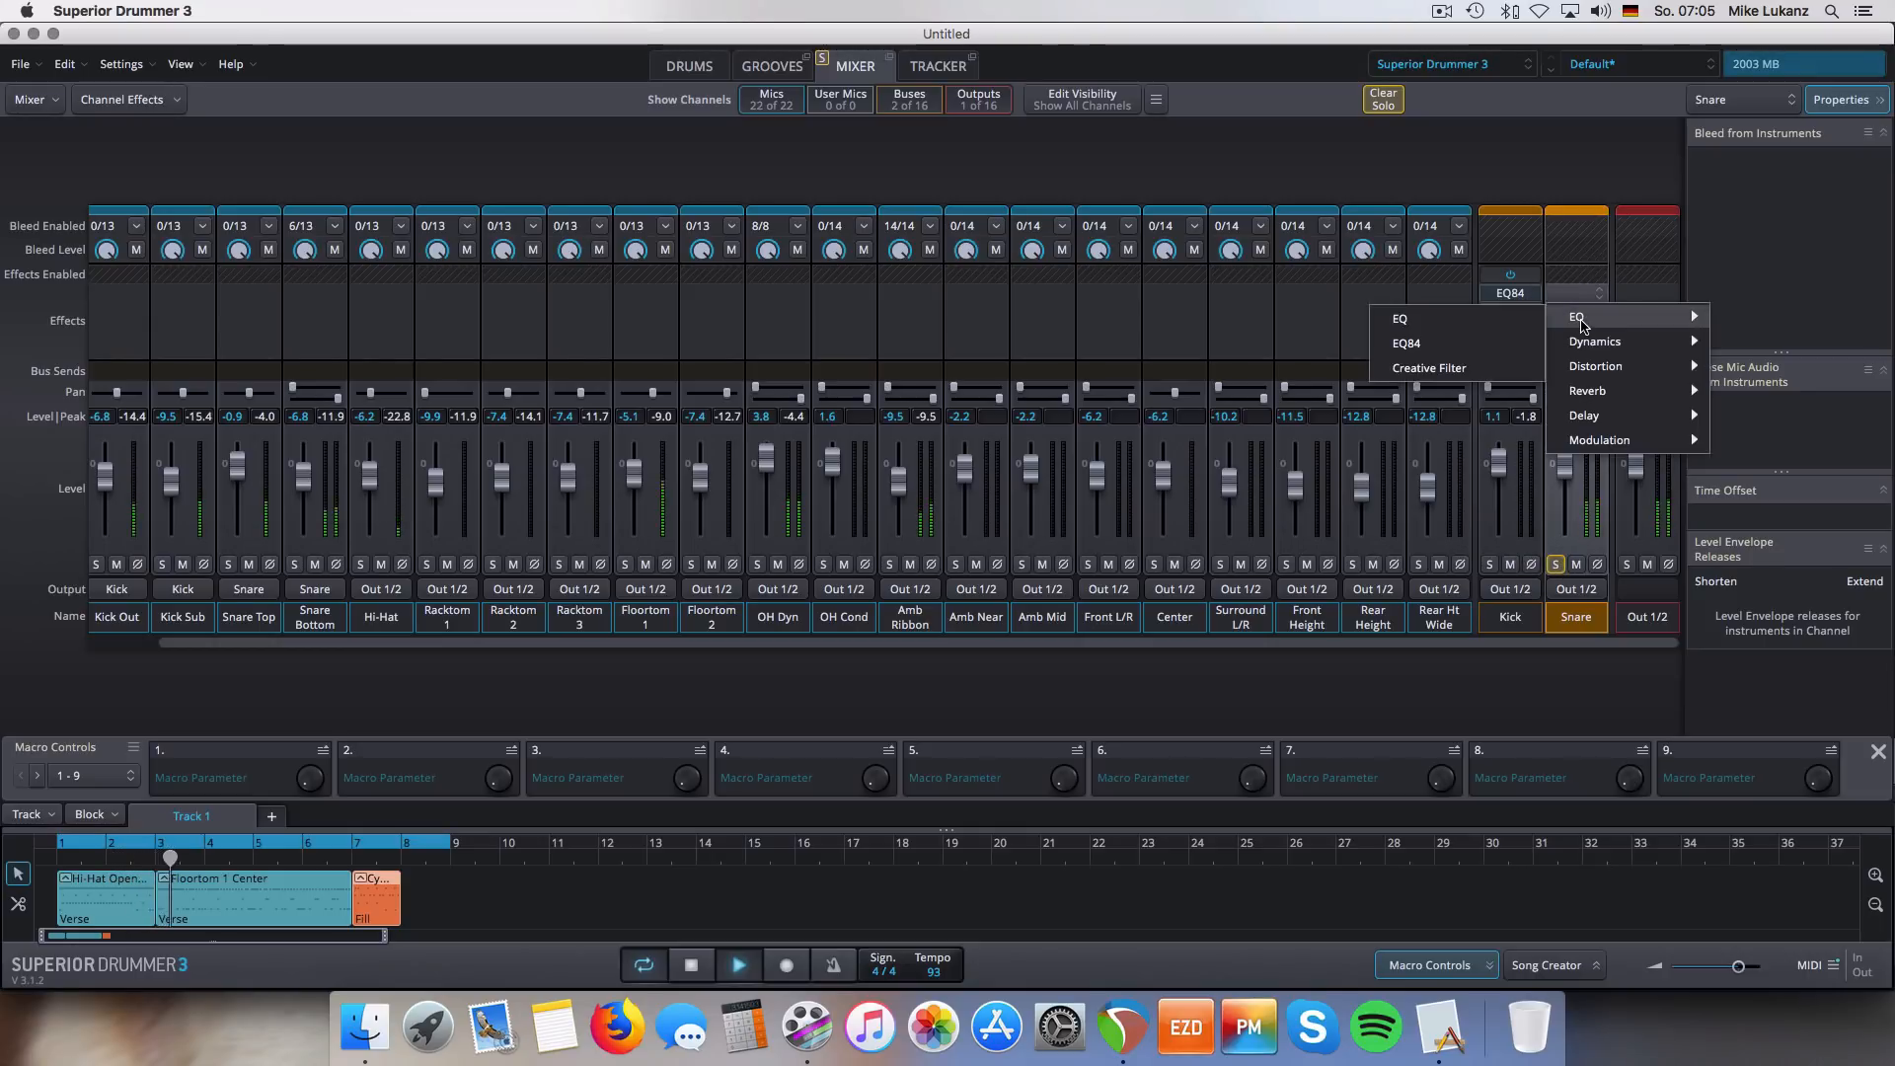
{"action": "left_click", "coordinate": [1471, 321]}
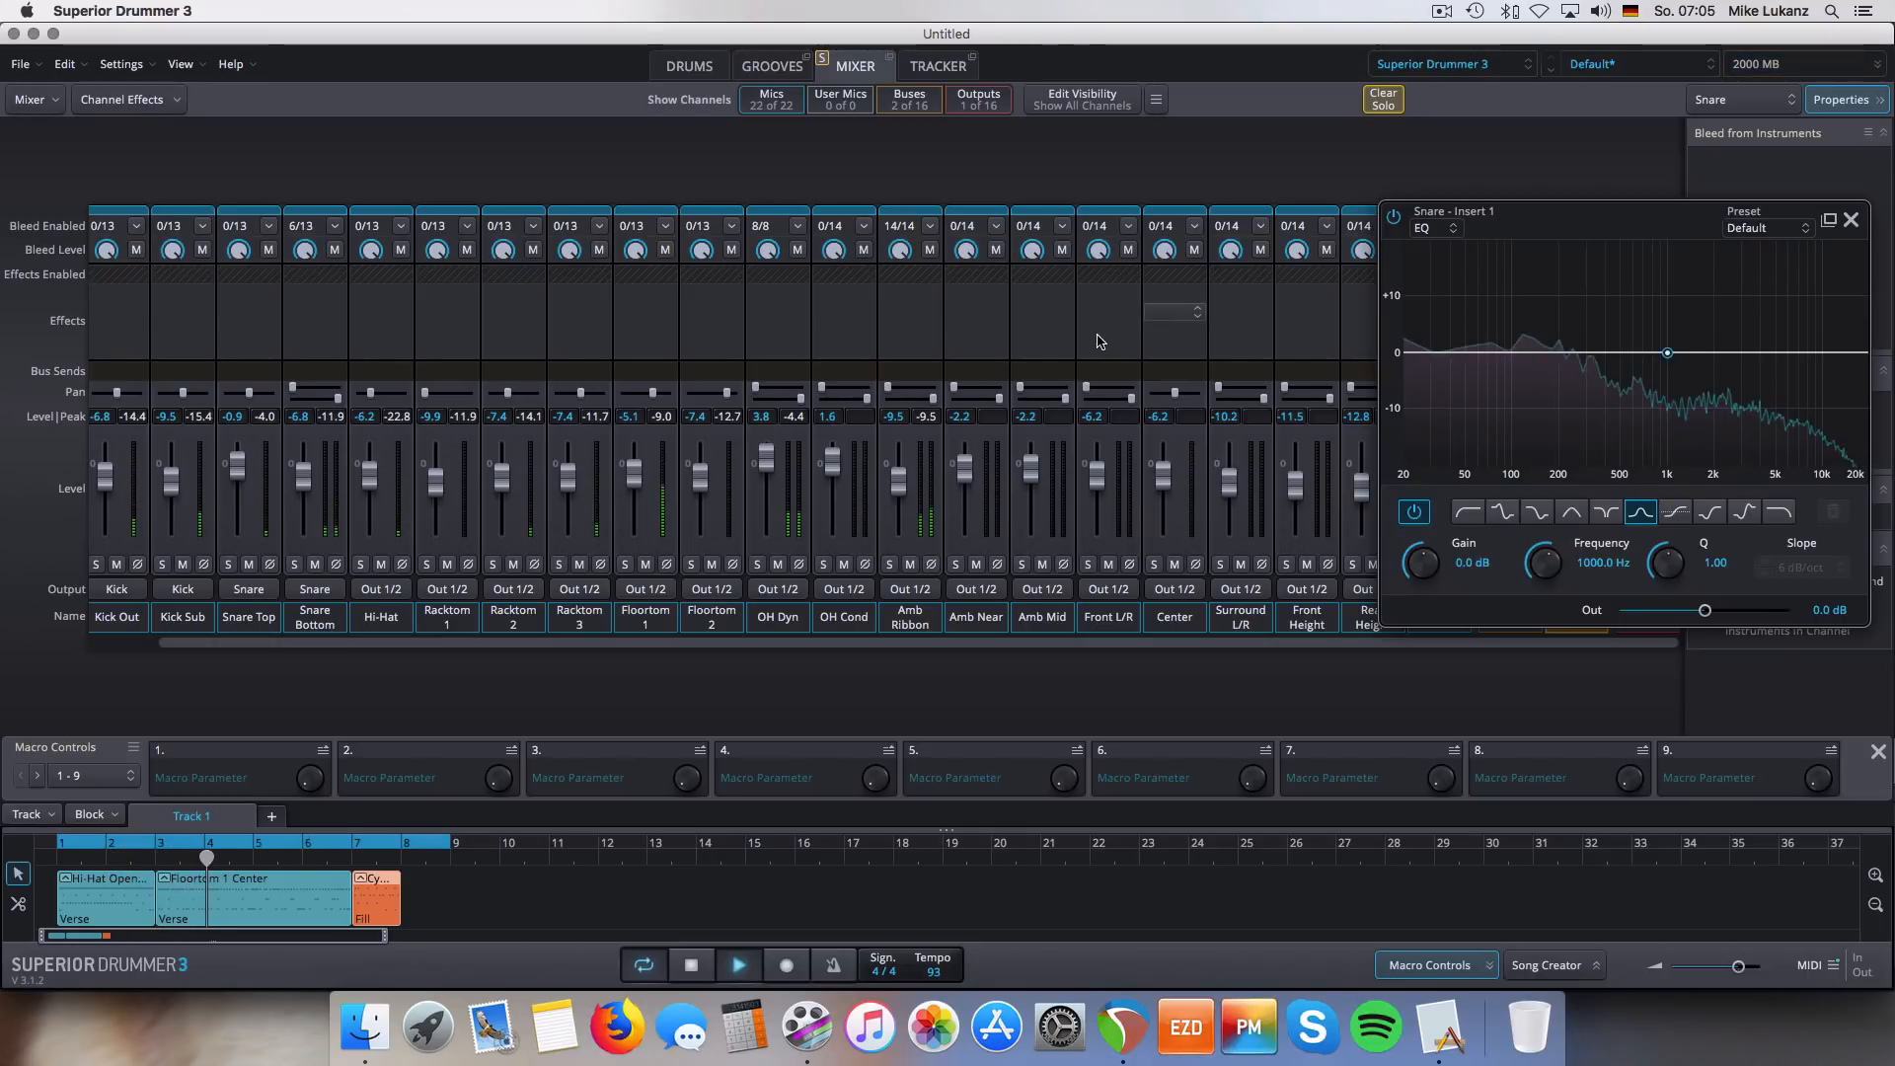
{"action": "left_click_drag", "start_coordinate": [1609, 229], "coordinate": [1052, 213]}
{"action": "key", "text": "space"}
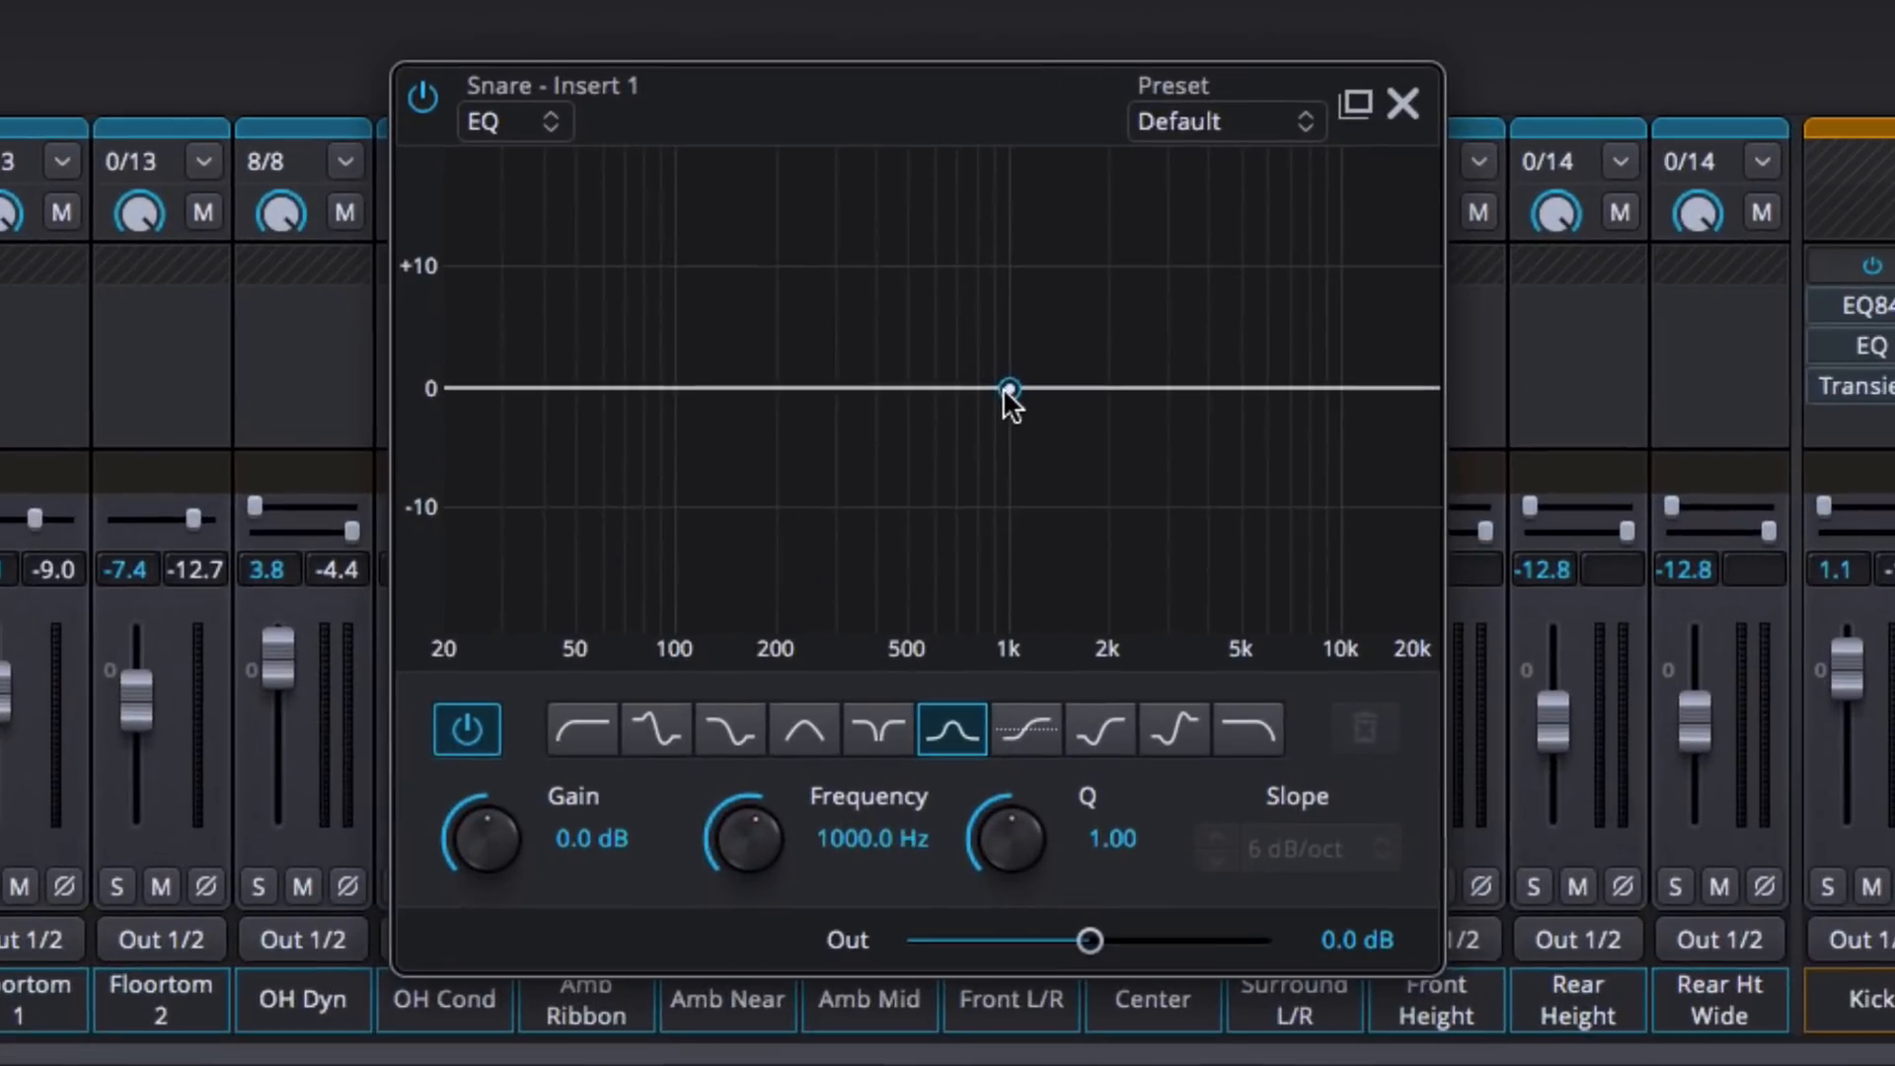
- Boost the snare EQ slightly around 230 Hz and add a 12 dB/oct low-cut band at 138.08 Hz
{"action": "key", "text": "space"}
{"action": "left_click_drag", "start_coordinate": [1007, 389], "coordinate": [793, 370]}
{"action": "double_click", "coordinate": [695, 379]}
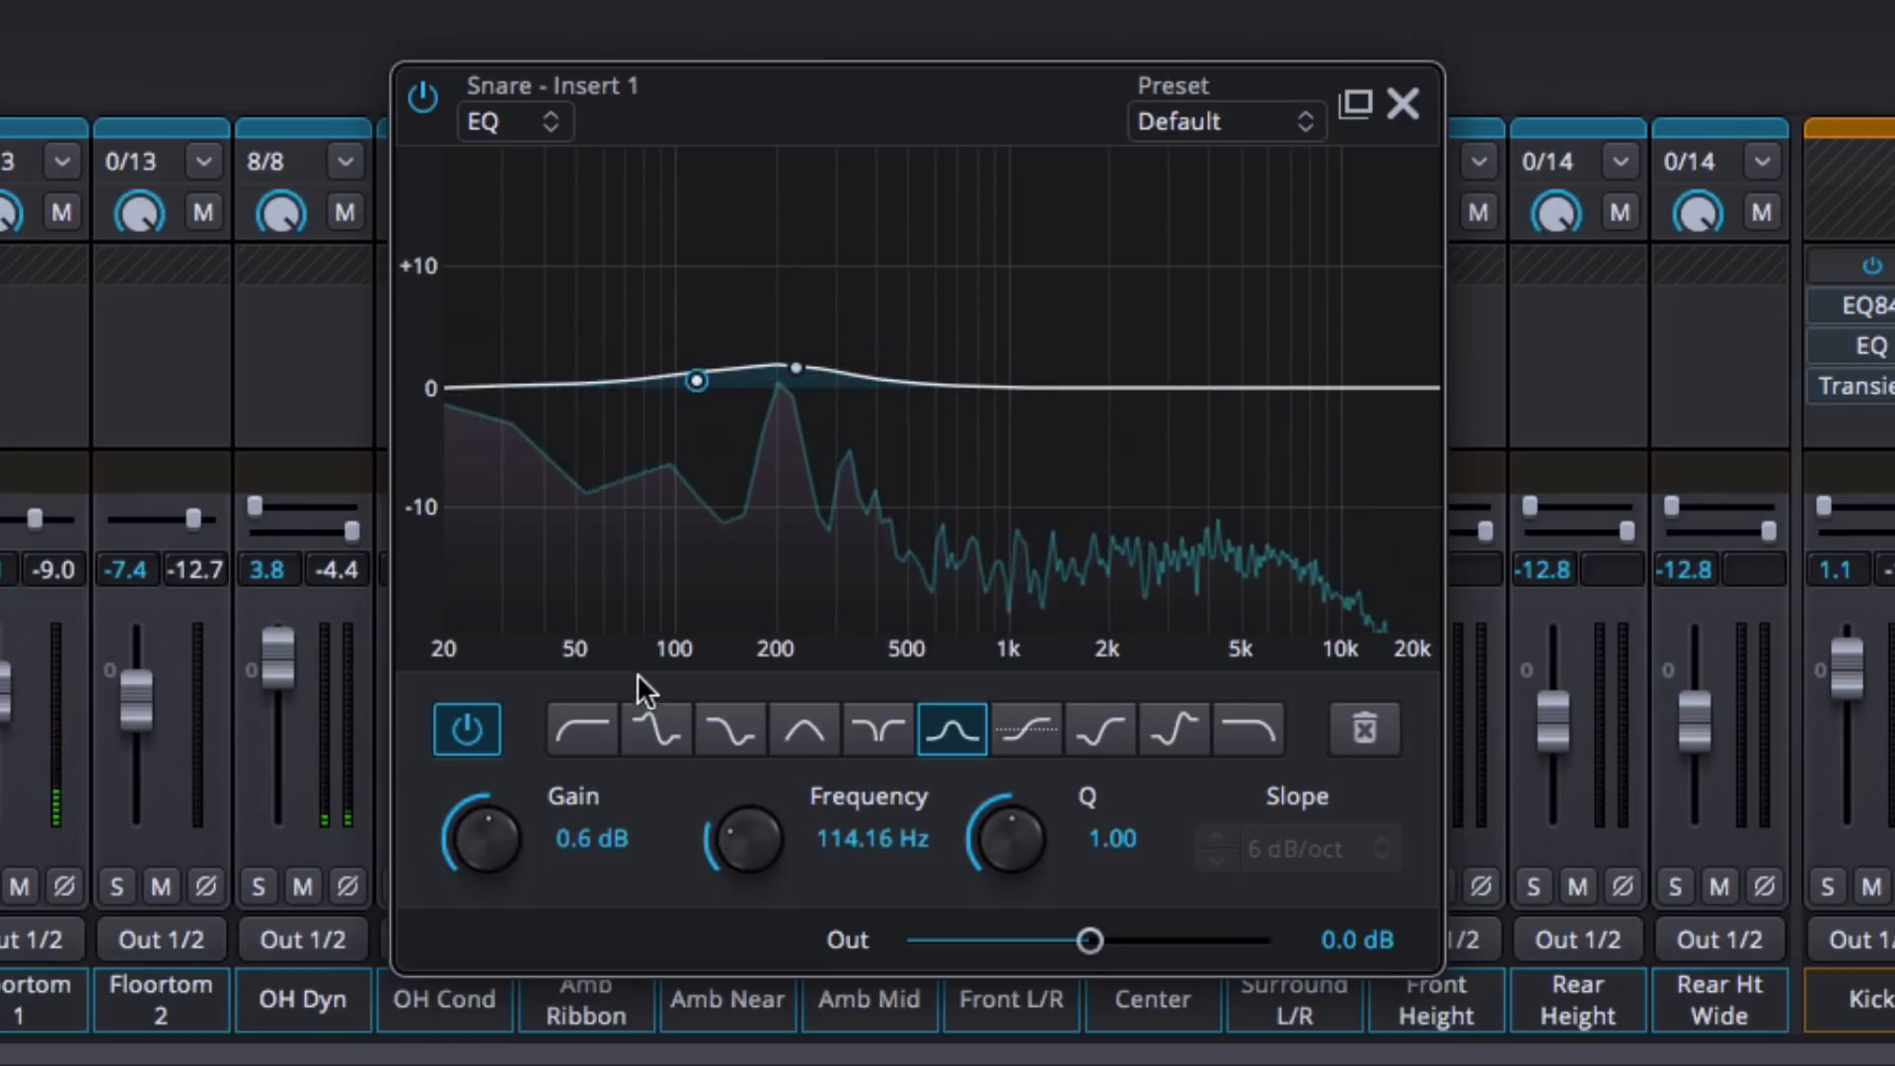
{"action": "left_click", "coordinate": [579, 716]}
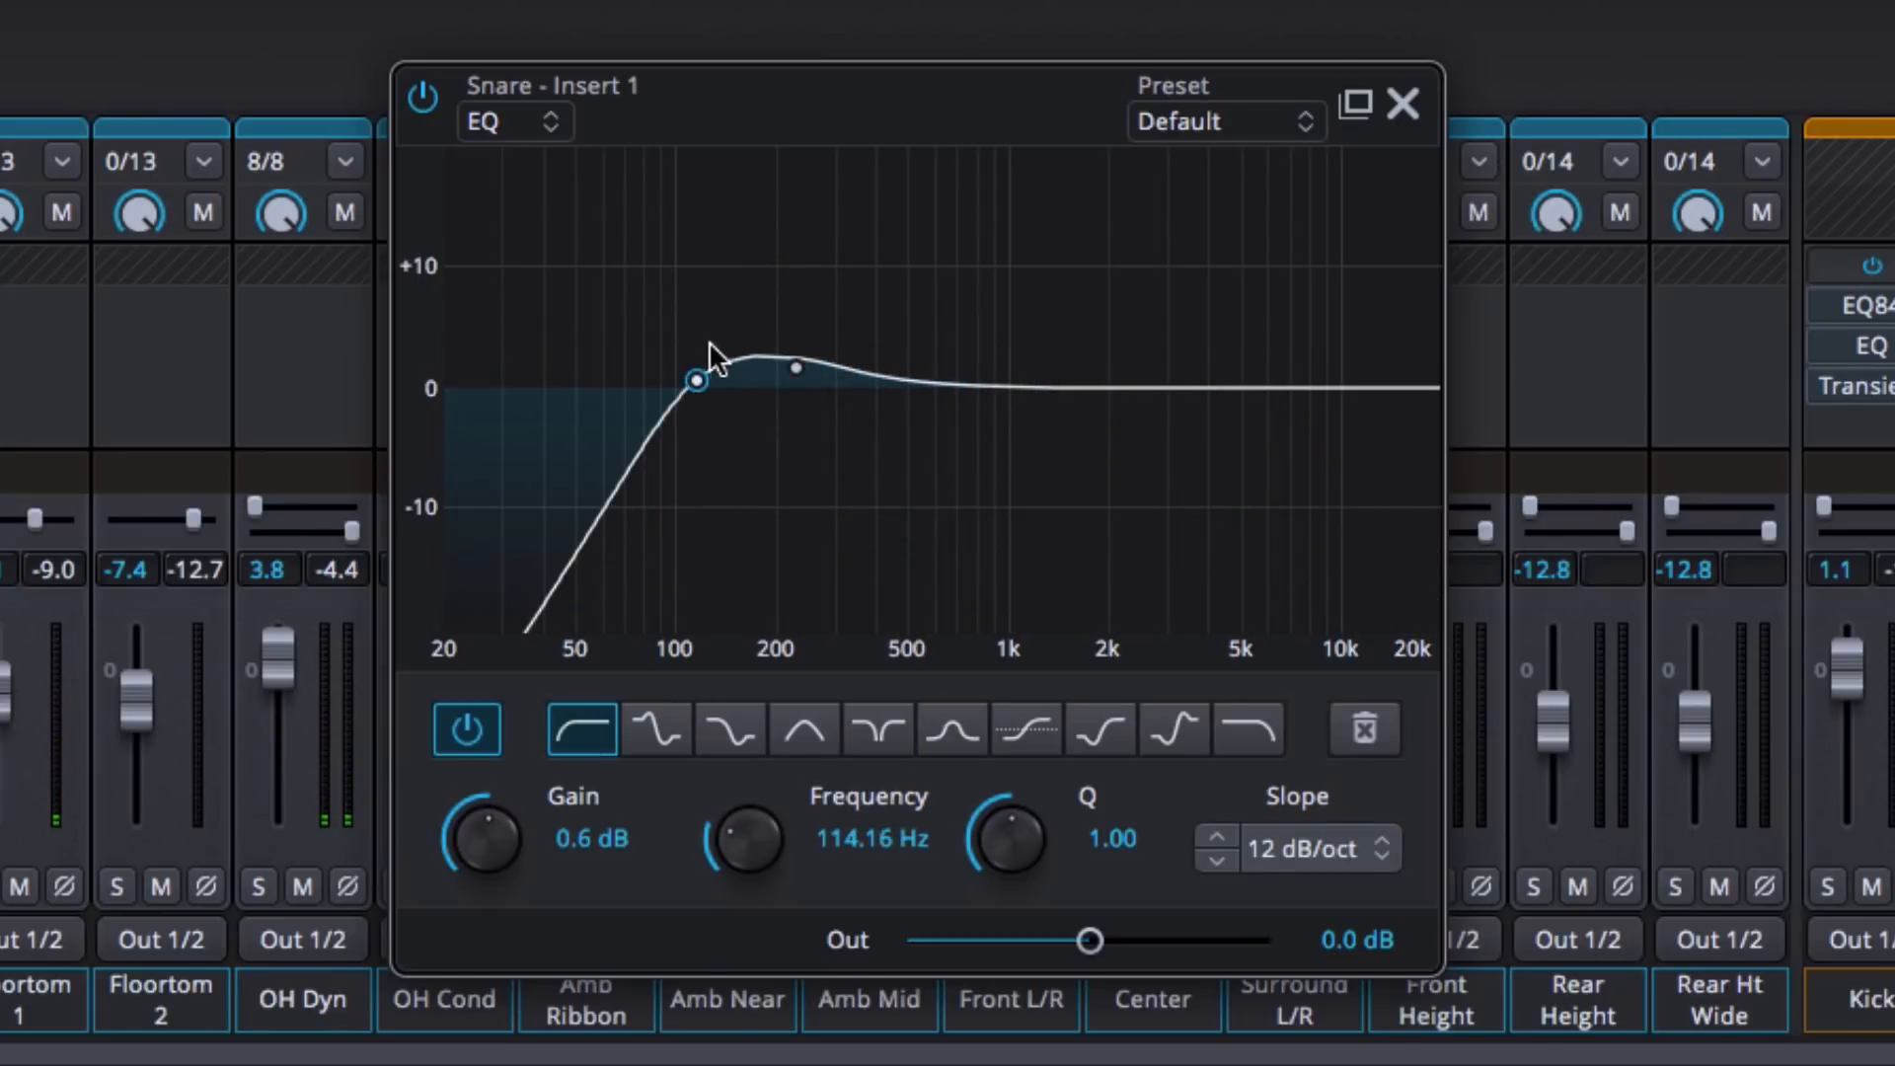
{"action": "left_click_drag", "start_coordinate": [696, 376], "coordinate": [722, 378]}
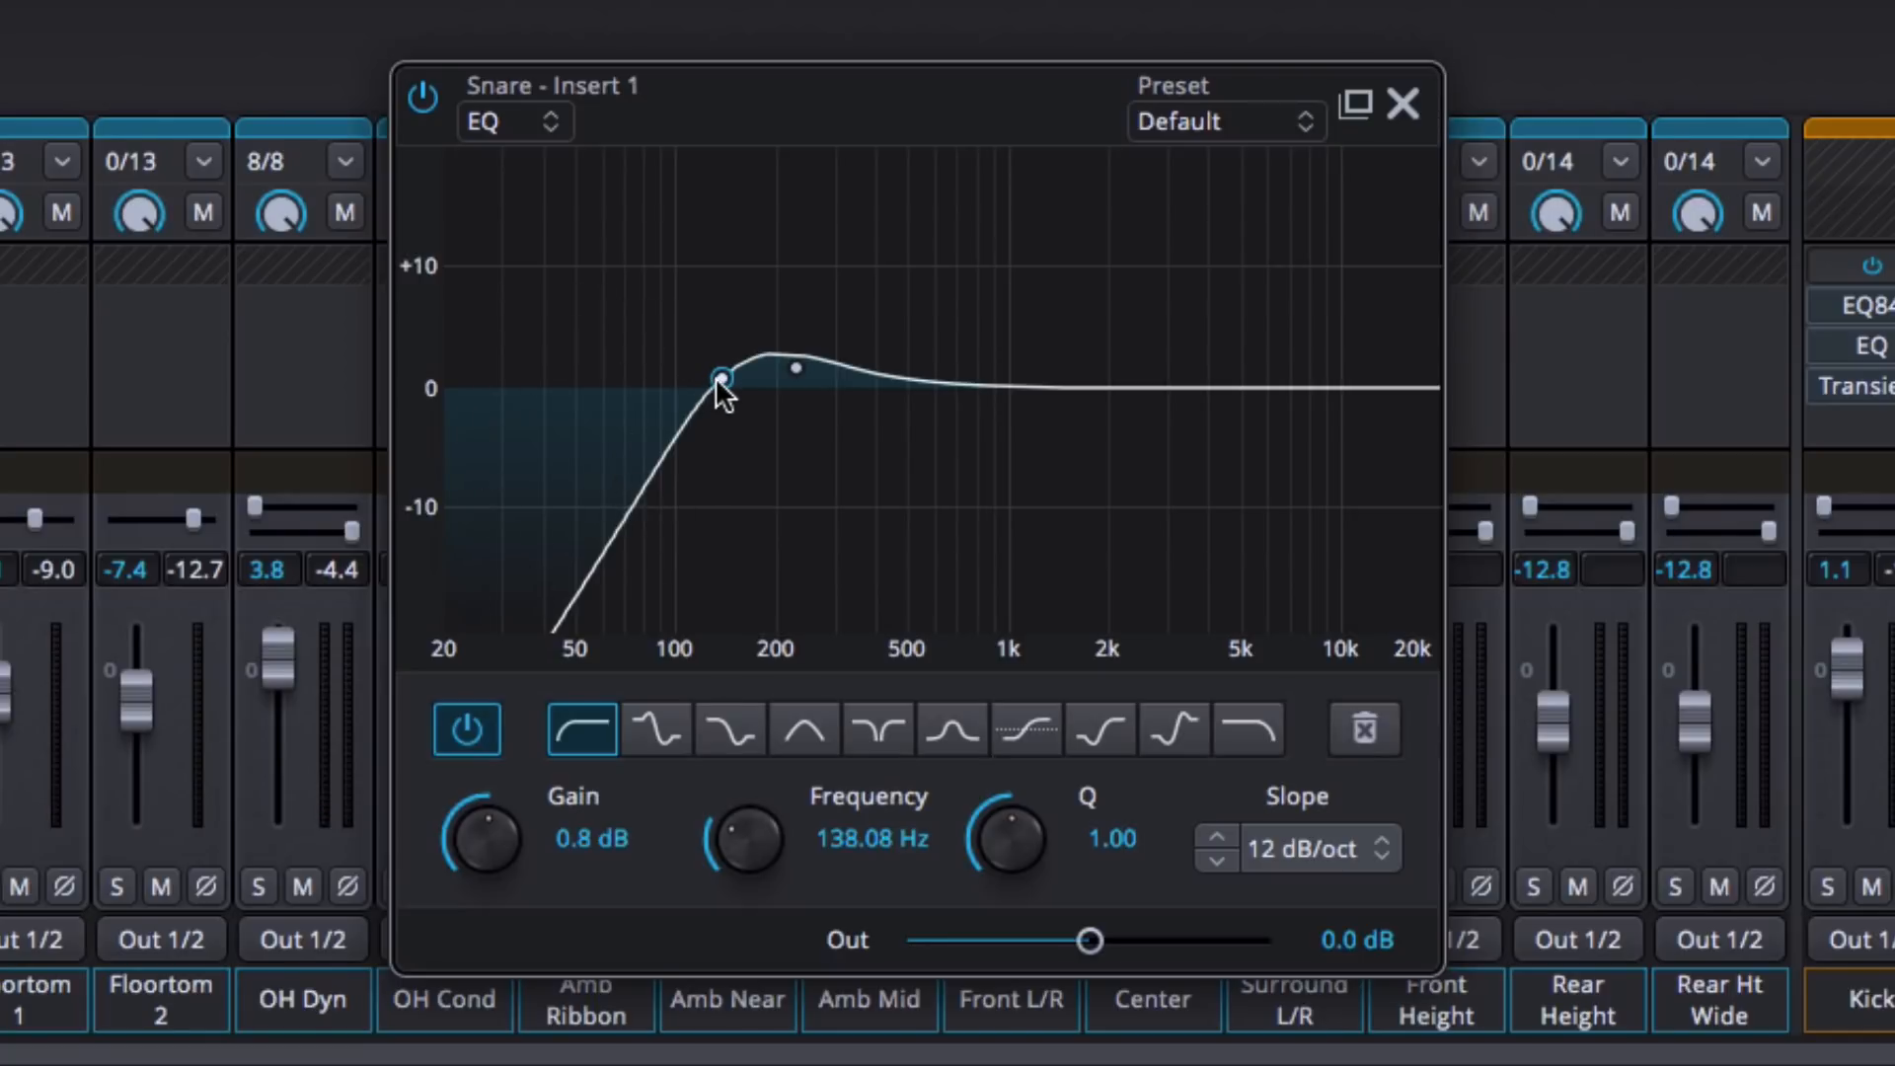
{"action": "left_click_drag", "start_coordinate": [718, 381], "coordinate": [718, 383]}
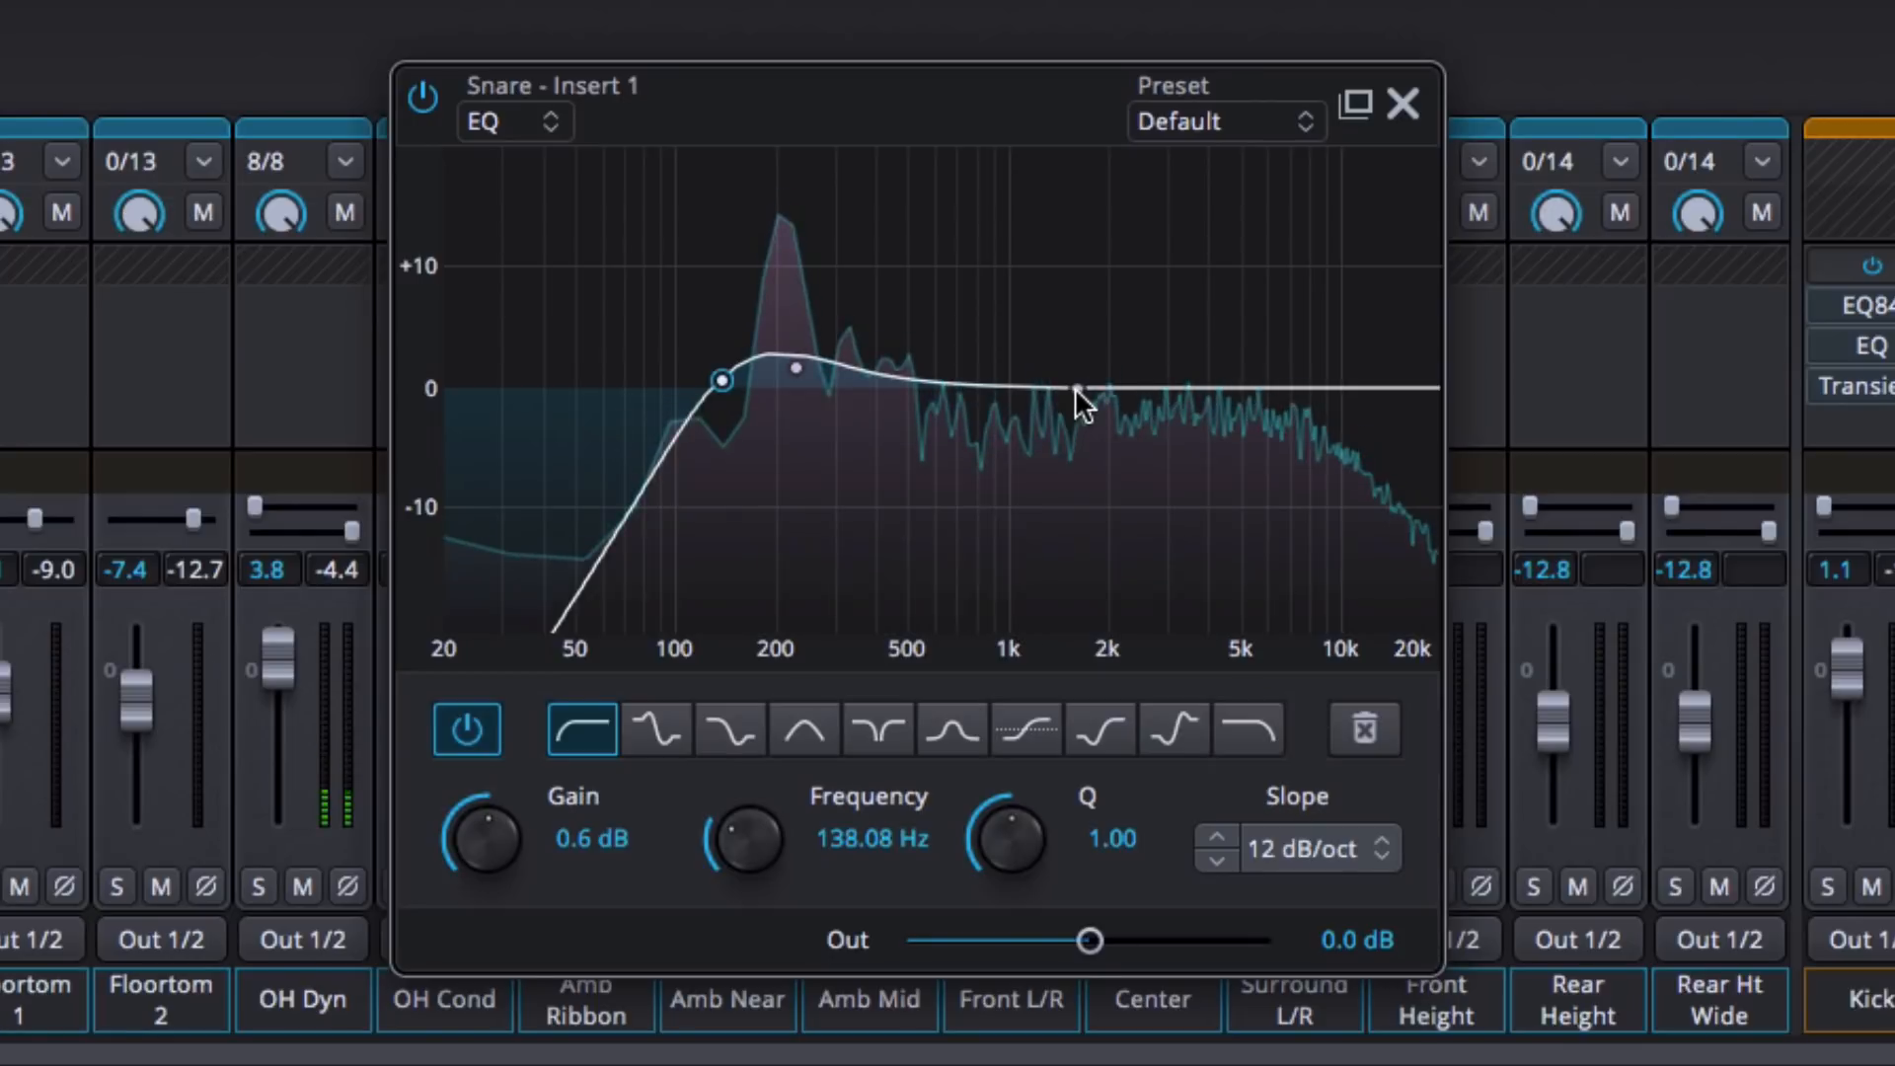
- Add a bell band cutting 4.6 dB at 721.87 Hz to the snare EQ and close the EQ
{"action": "left_click_drag", "start_coordinate": [972, 238], "coordinate": [963, 443]}
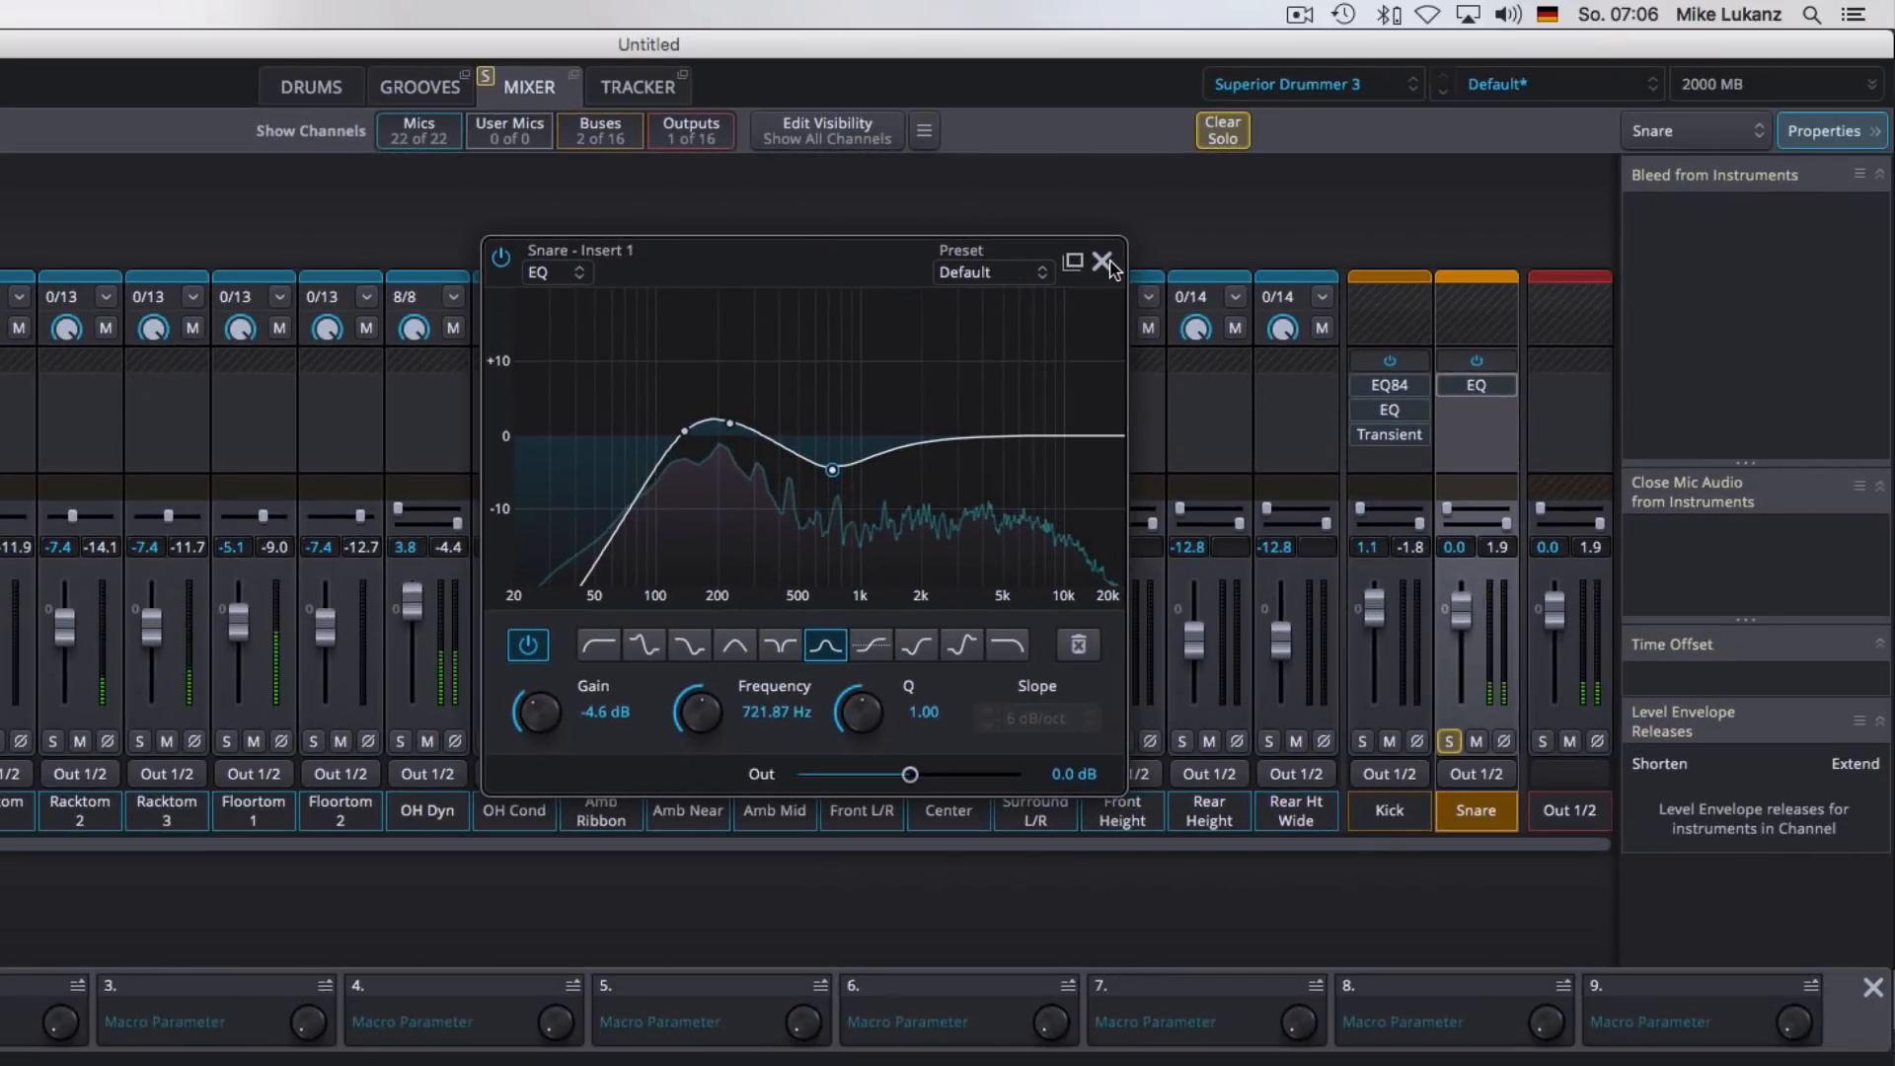
{"action": "left_click", "coordinate": [1403, 102]}
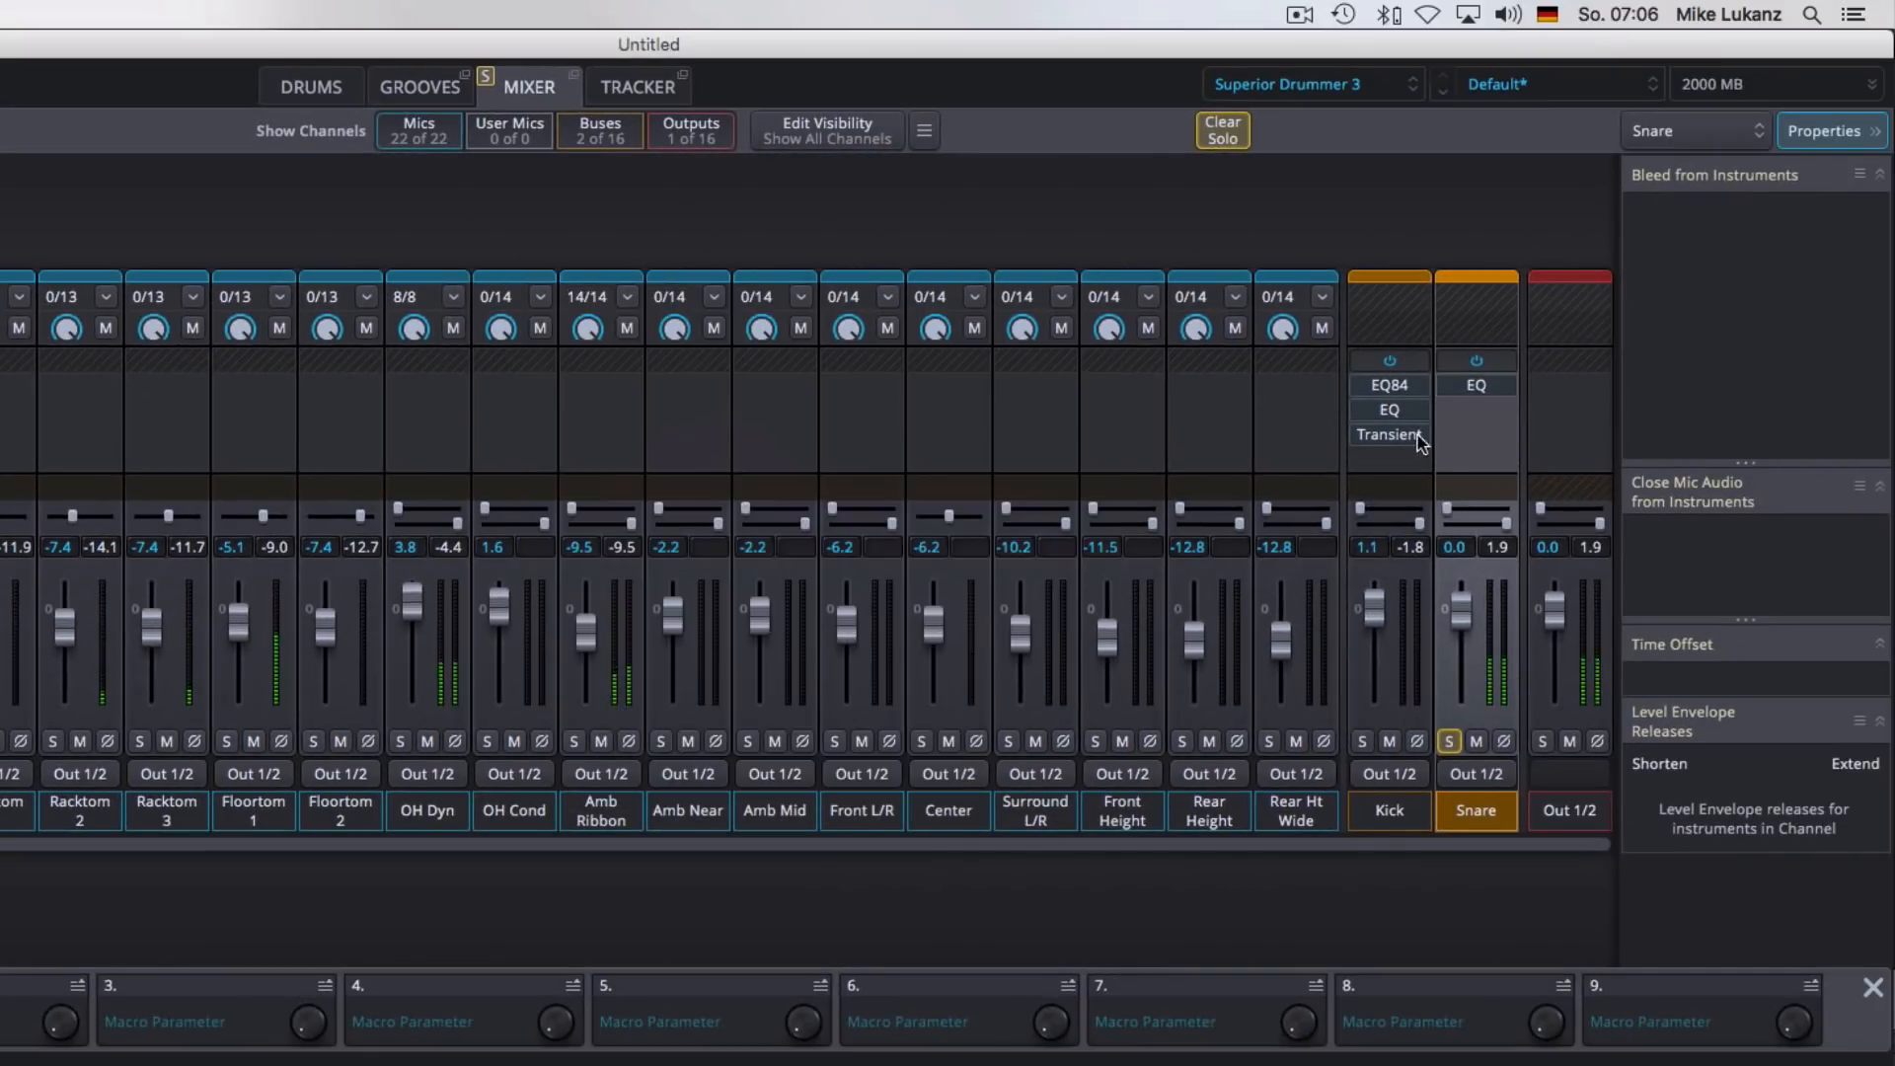
- Insert an EQ84 as the second effect on the Snare bus and move its window clear of the bus channels
{"action": "left_click", "coordinate": [1477, 409]}
{"action": "mouse_move", "coordinate": [1485, 441]}
{"action": "left_click", "coordinate": [1317, 468]}
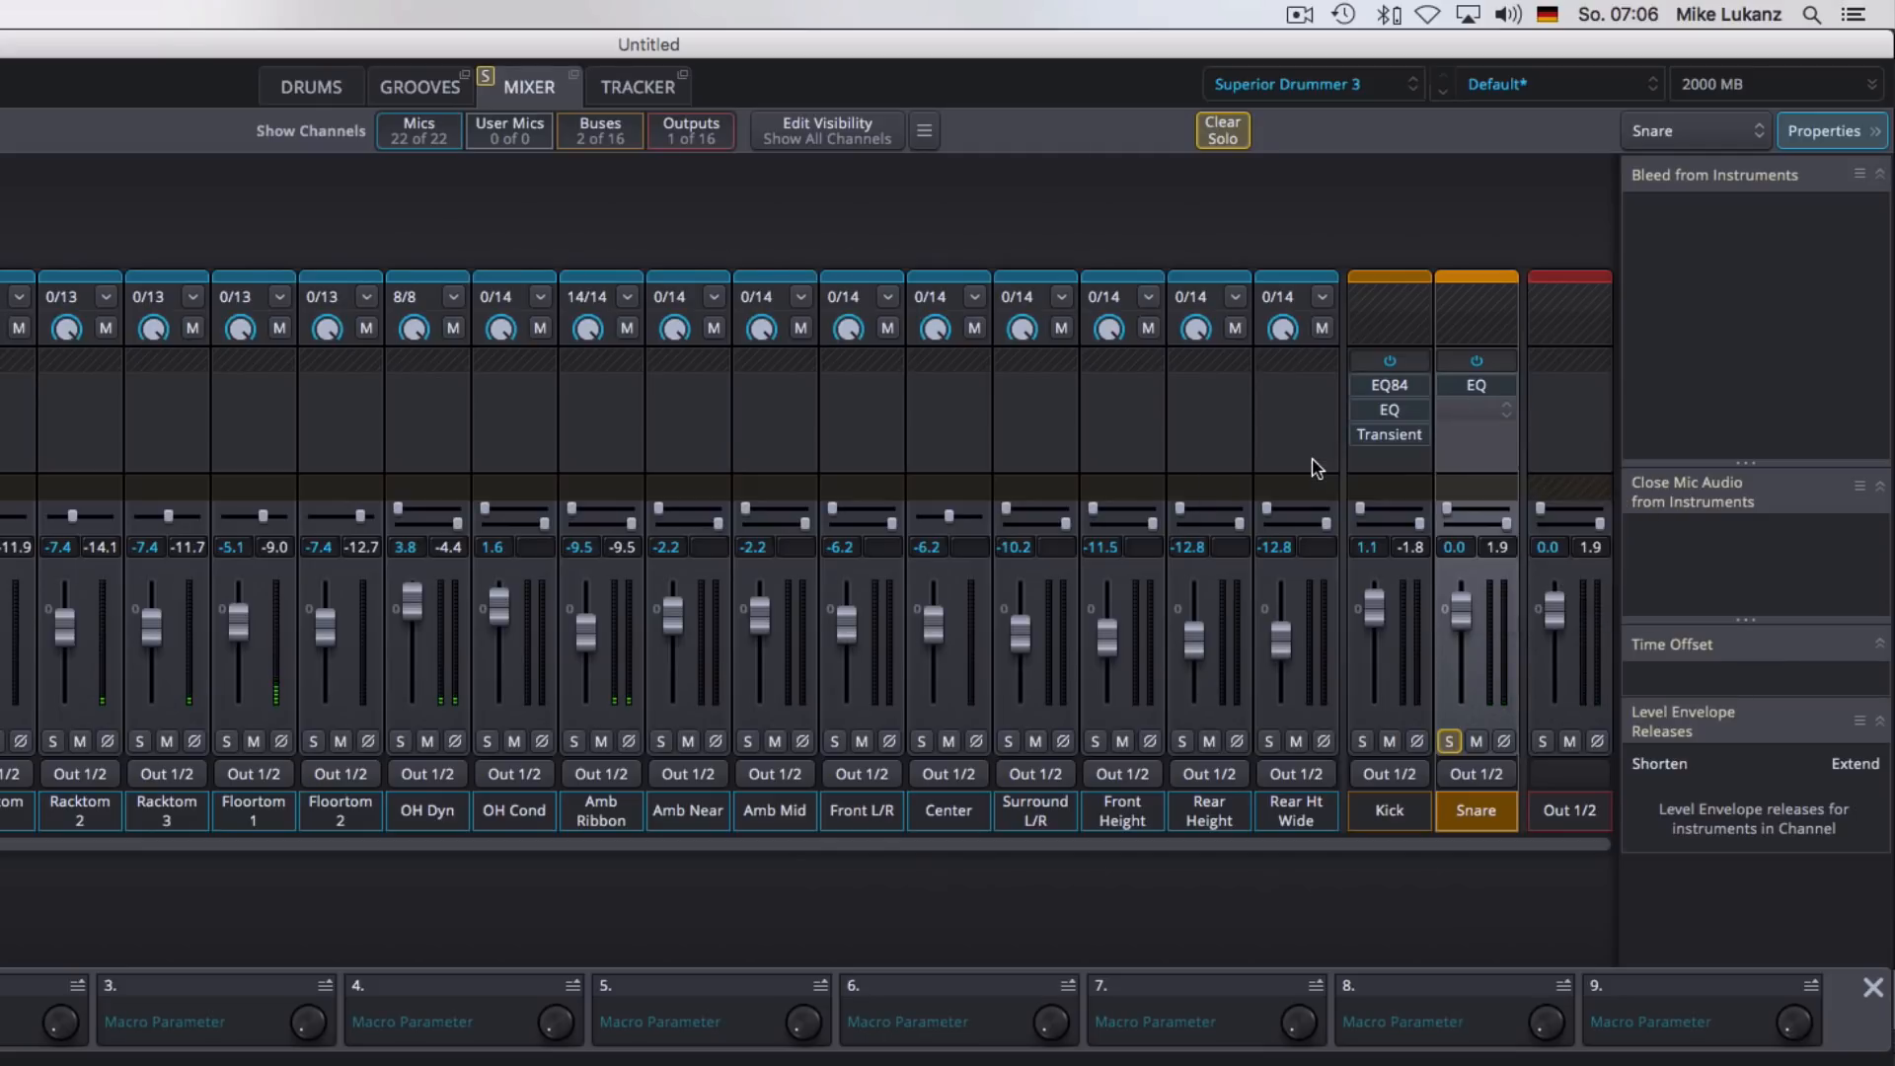
{"action": "left_click_drag", "start_coordinate": [1379, 314], "coordinate": [368, 368]}
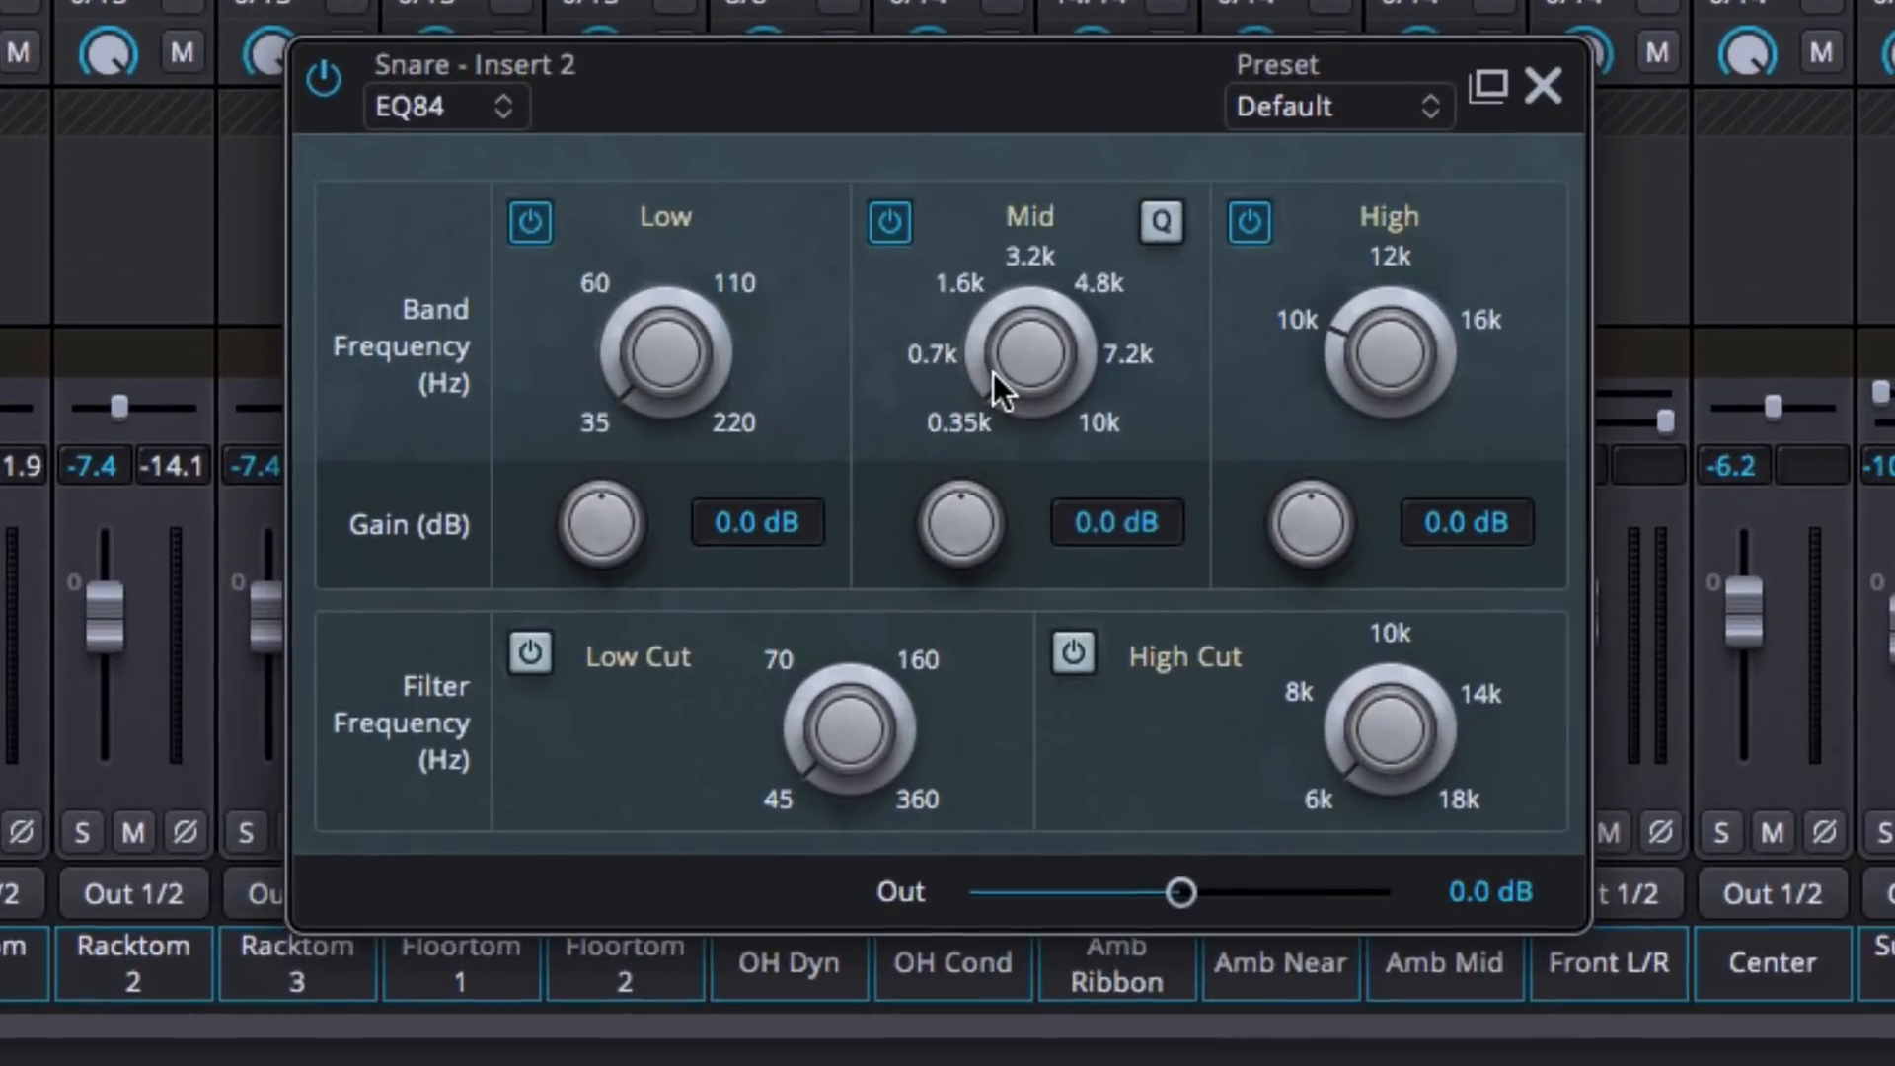
- Boost the mid band of the snare's EQ84 by 7.9 dB at about 5 kHz
{"action": "left_click_drag", "start_coordinate": [583, 485], "coordinate": [605, 352]}
{"action": "left_click_drag", "start_coordinate": [1033, 140], "coordinate": [1043, 188]}
{"action": "left_click_drag", "start_coordinate": [957, 517], "coordinate": [1011, 313]}
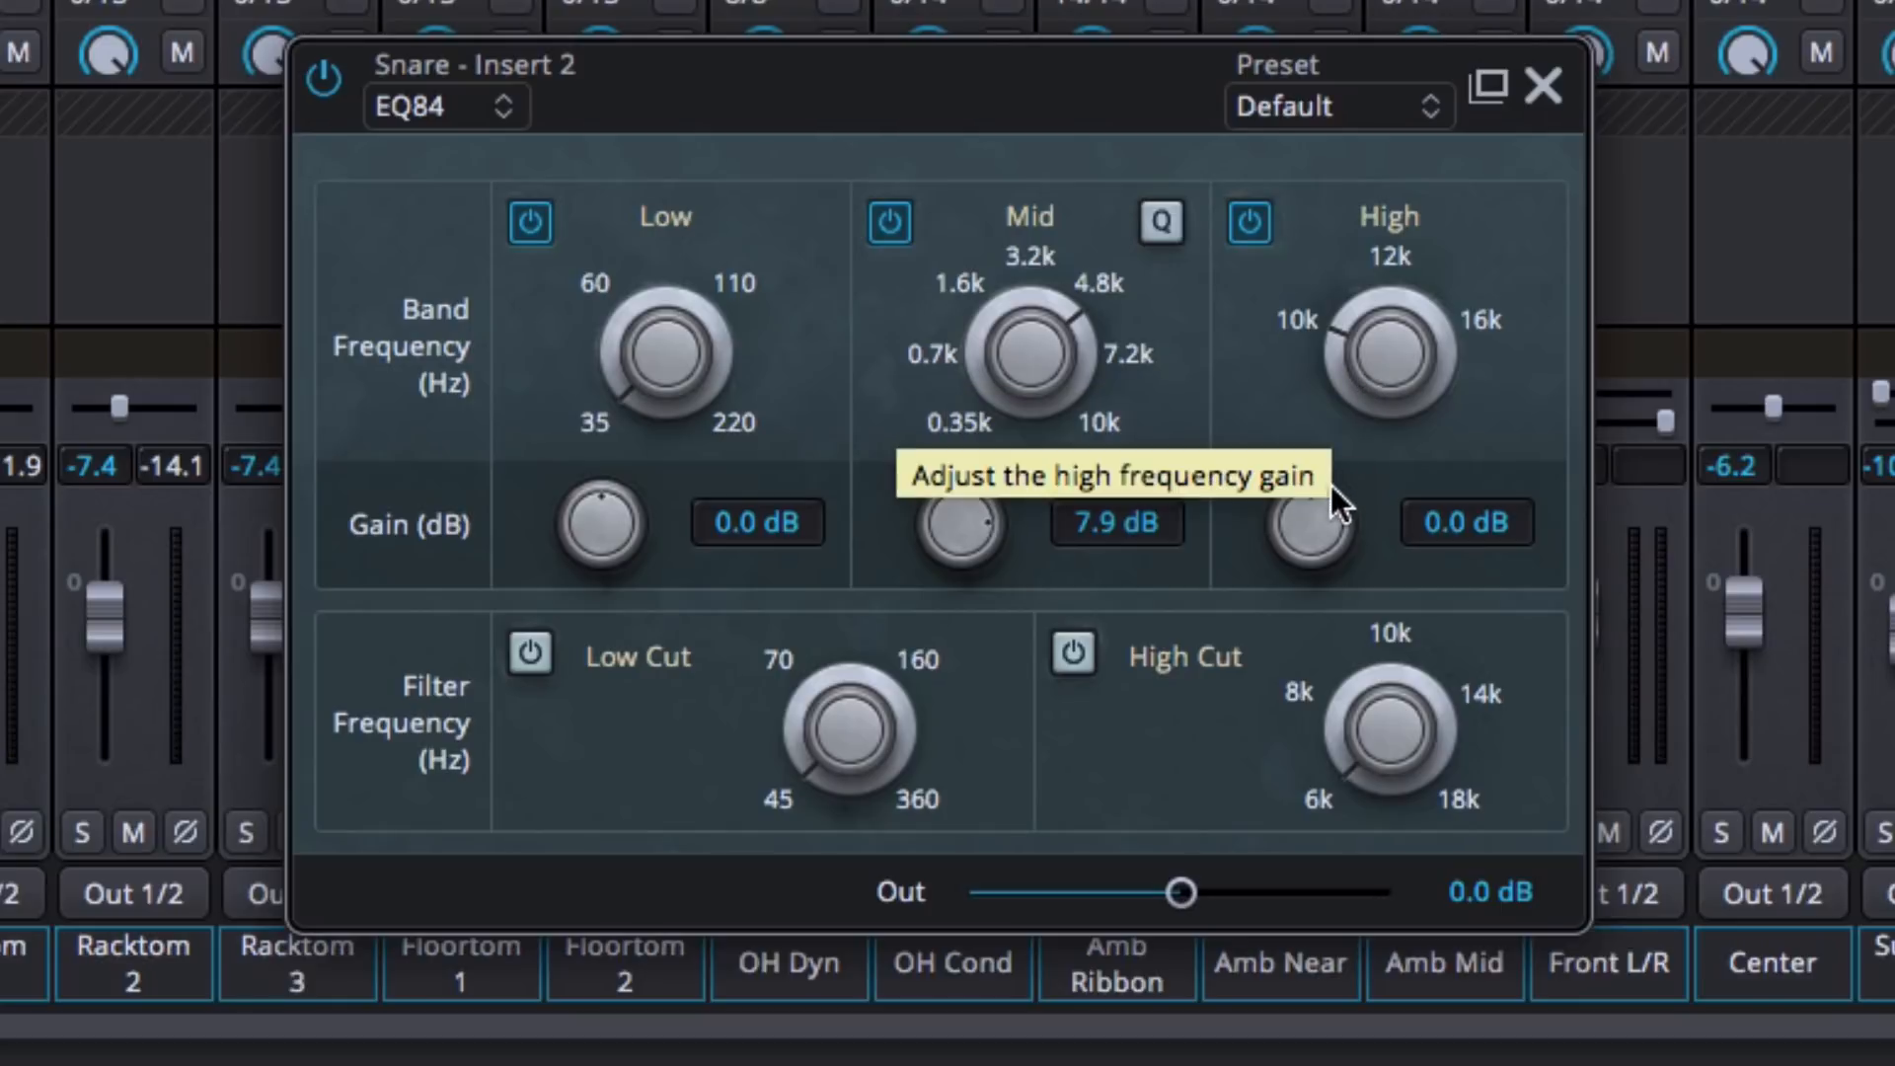
- Boost the high band of the snare's EQ84 by 3.3 dB, raise its mid frequency to about 6 kHz and close it
{"action": "left_click_drag", "start_coordinate": [1311, 509], "coordinate": [1320, 447]}
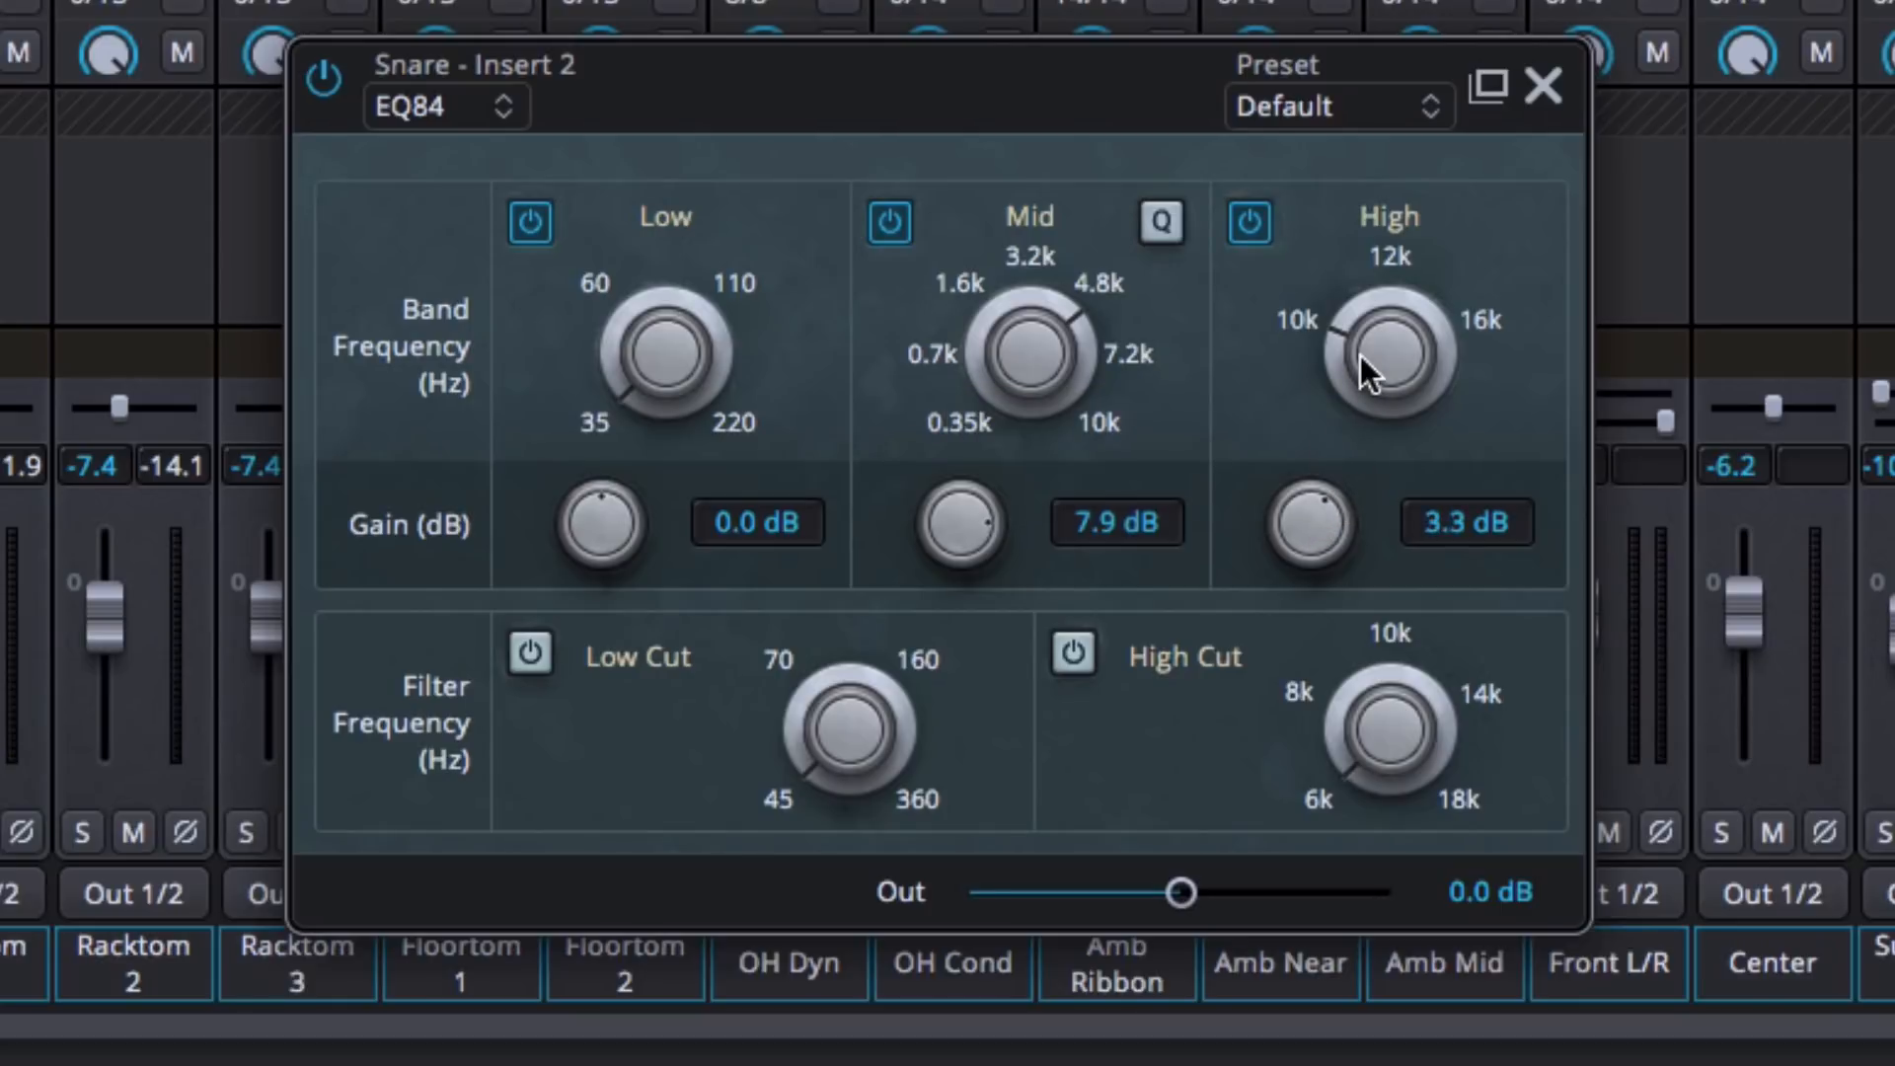
{"action": "left_click_drag", "start_coordinate": [991, 311], "coordinate": [997, 272]}
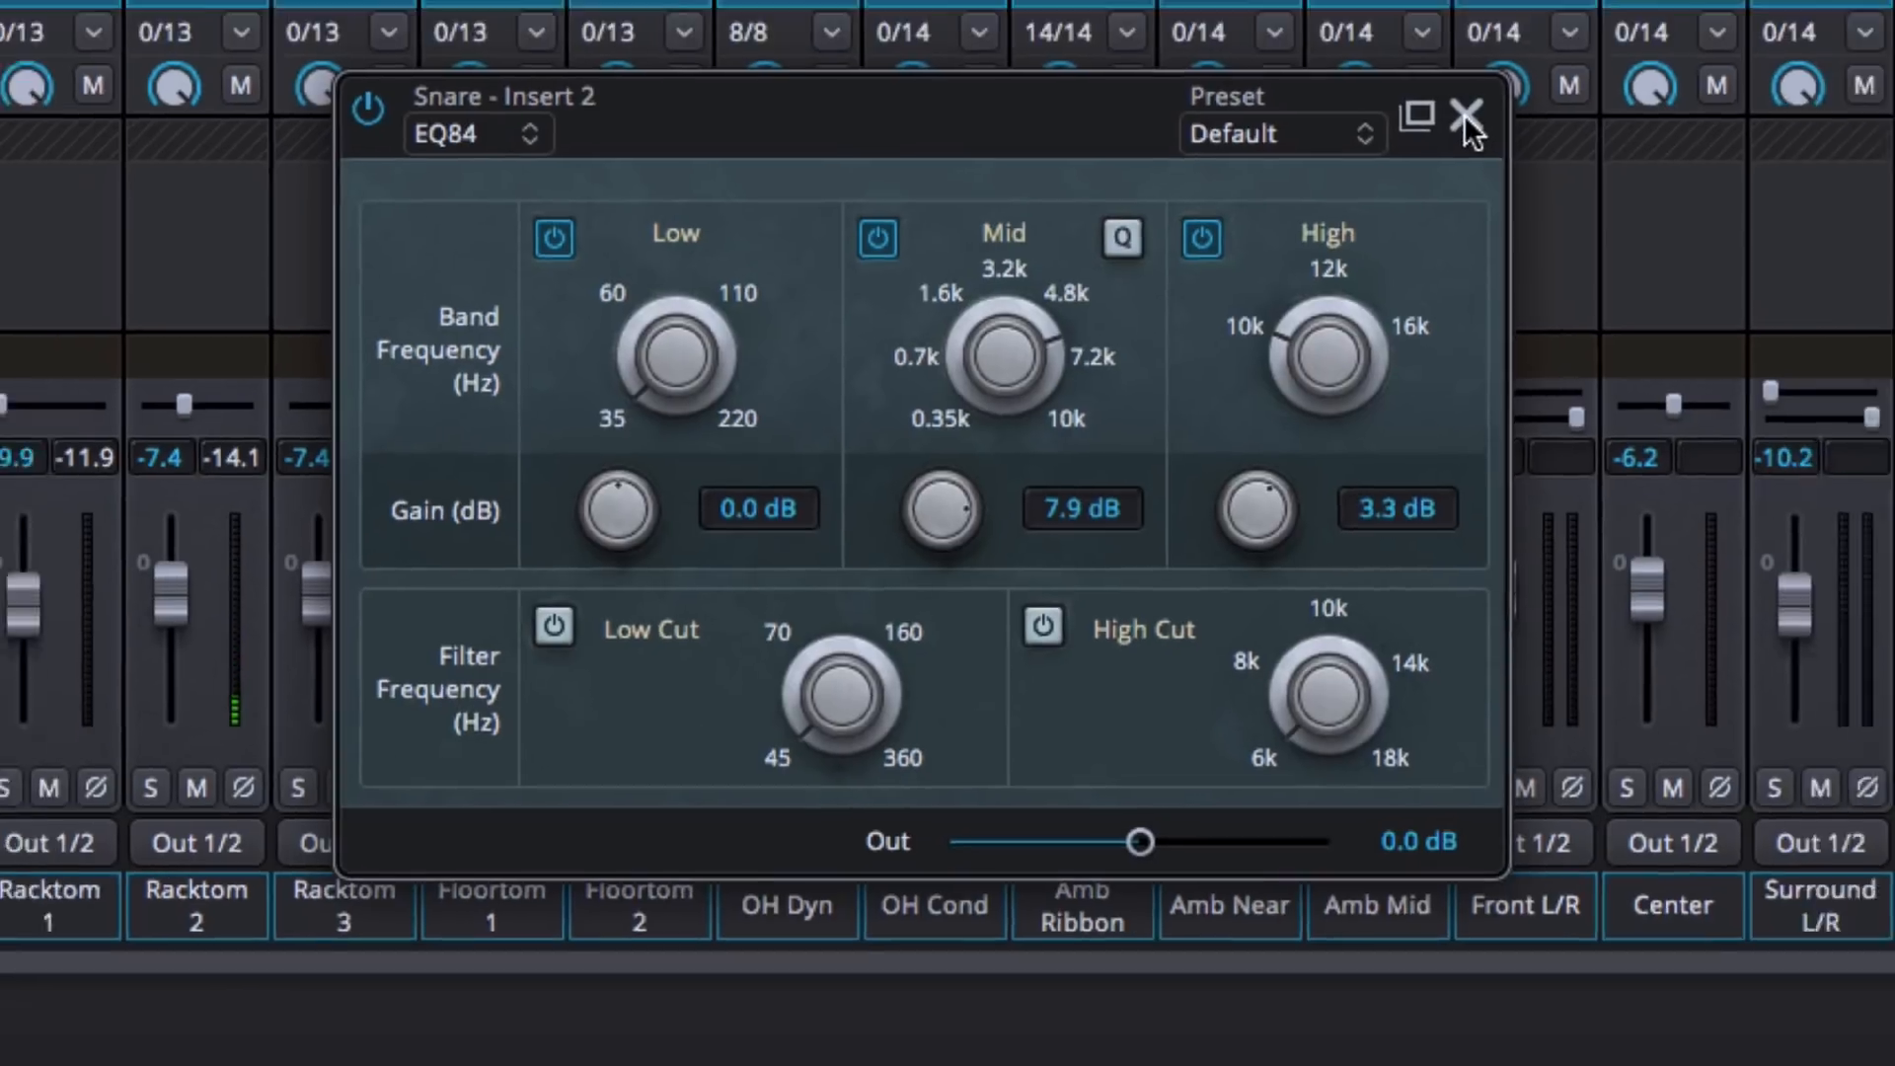
{"action": "left_click", "coordinate": [1467, 115]}
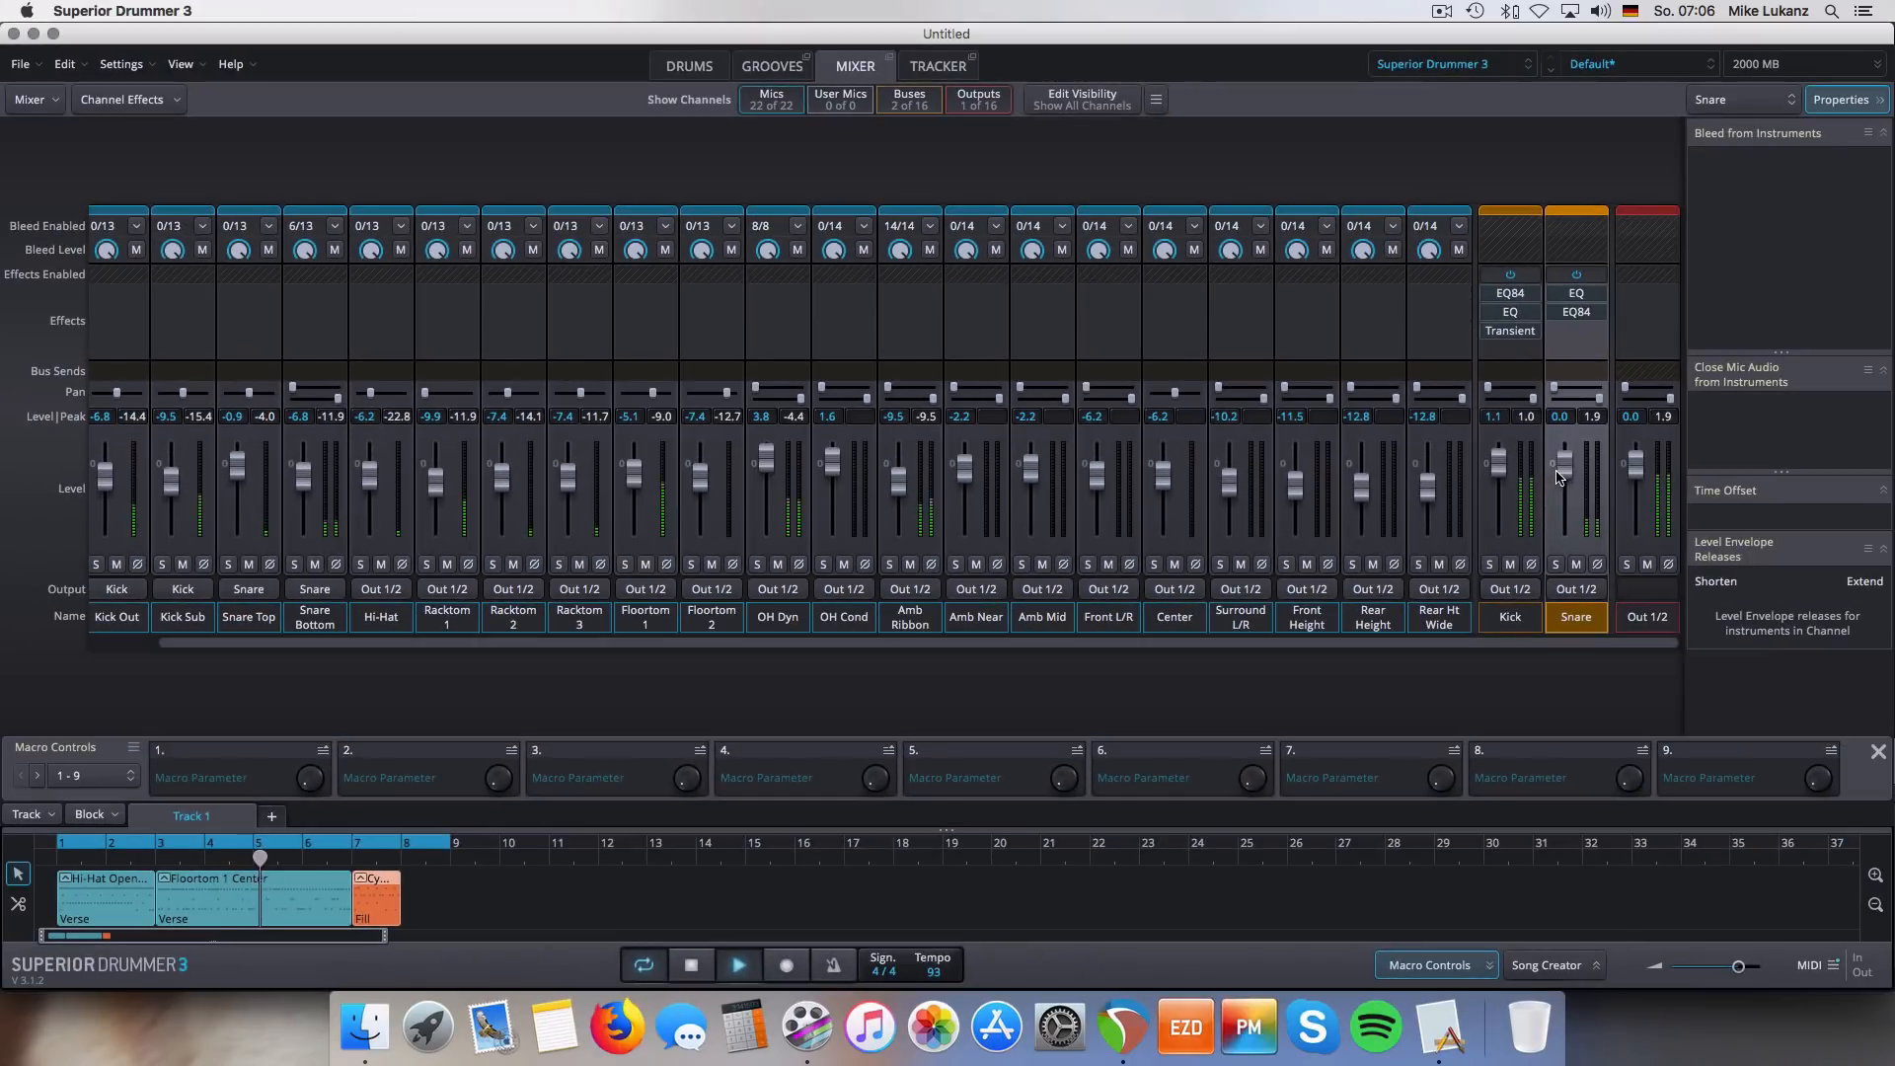
- Lower the Snare bus level to -2.3 dB and insert a Classic Compressor as its third effect
{"action": "left_click_drag", "start_coordinate": [1564, 479], "coordinate": [1565, 489]}
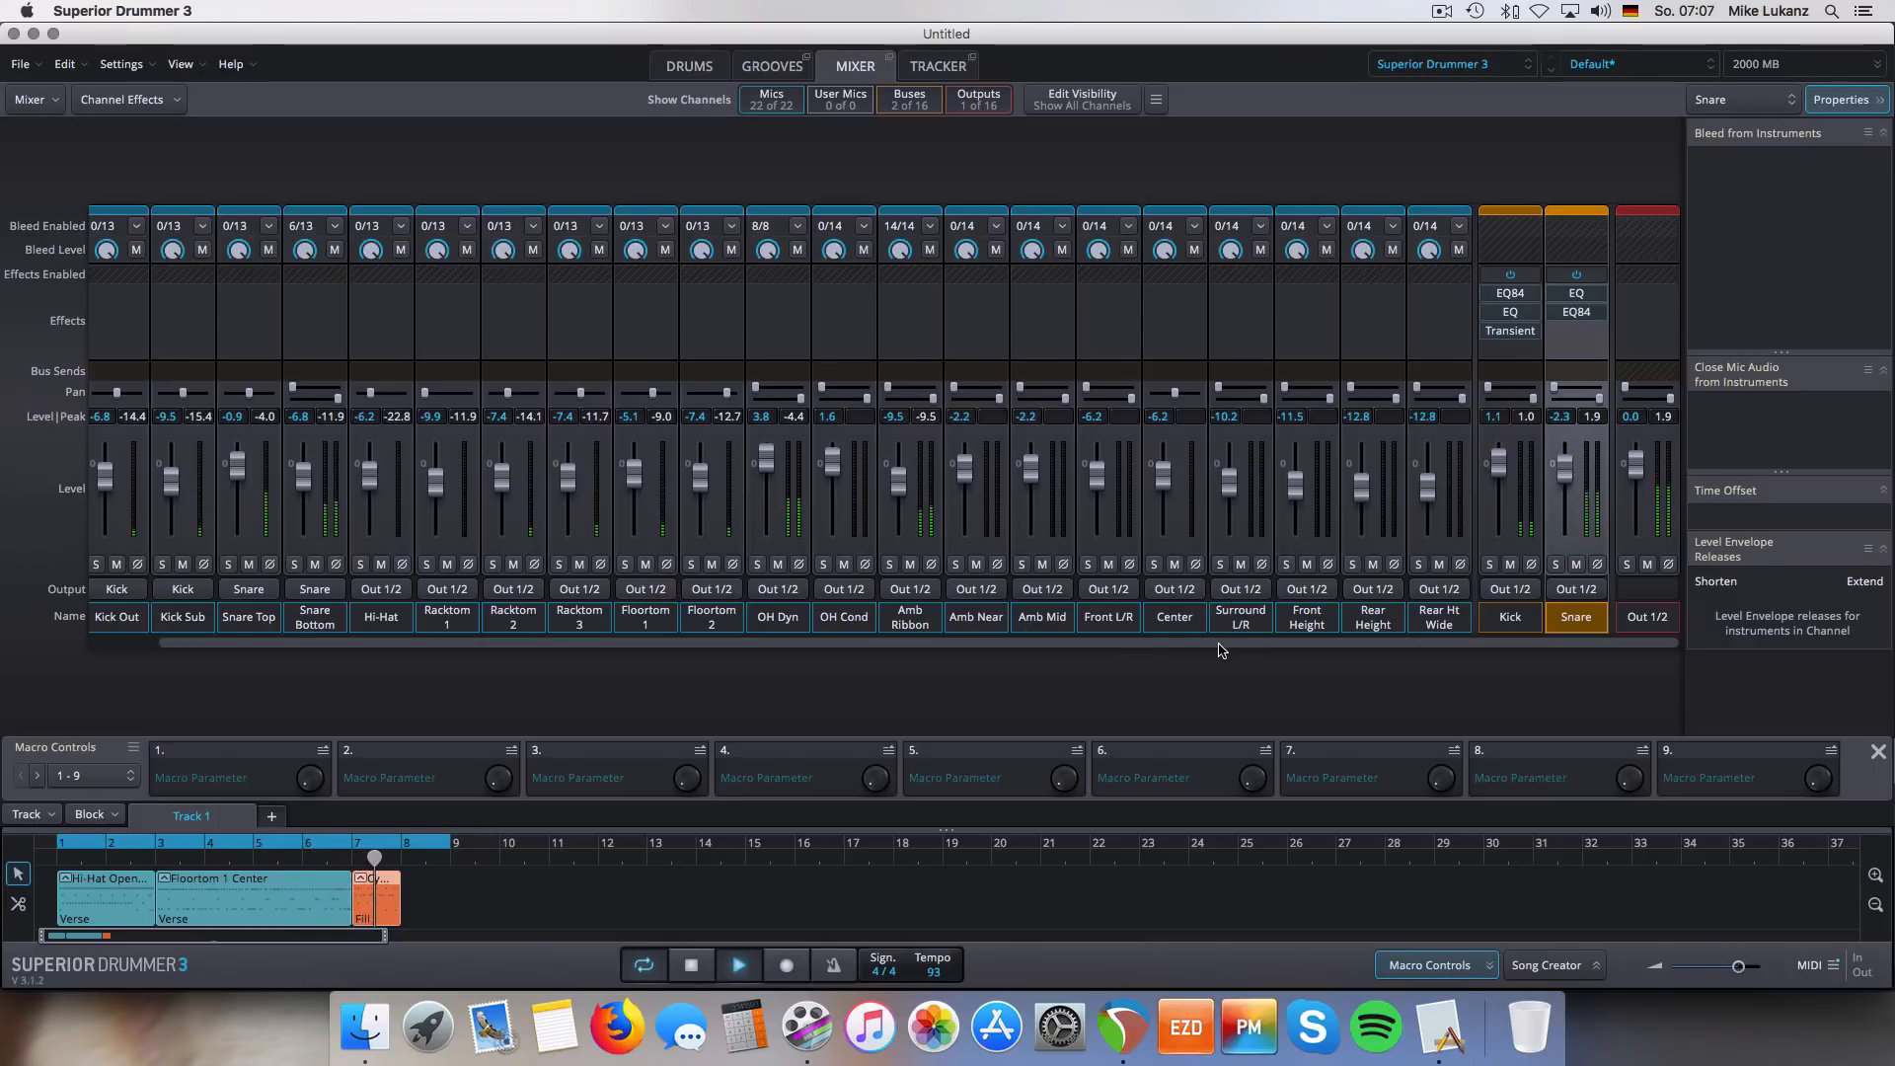
{"action": "key", "text": "space"}
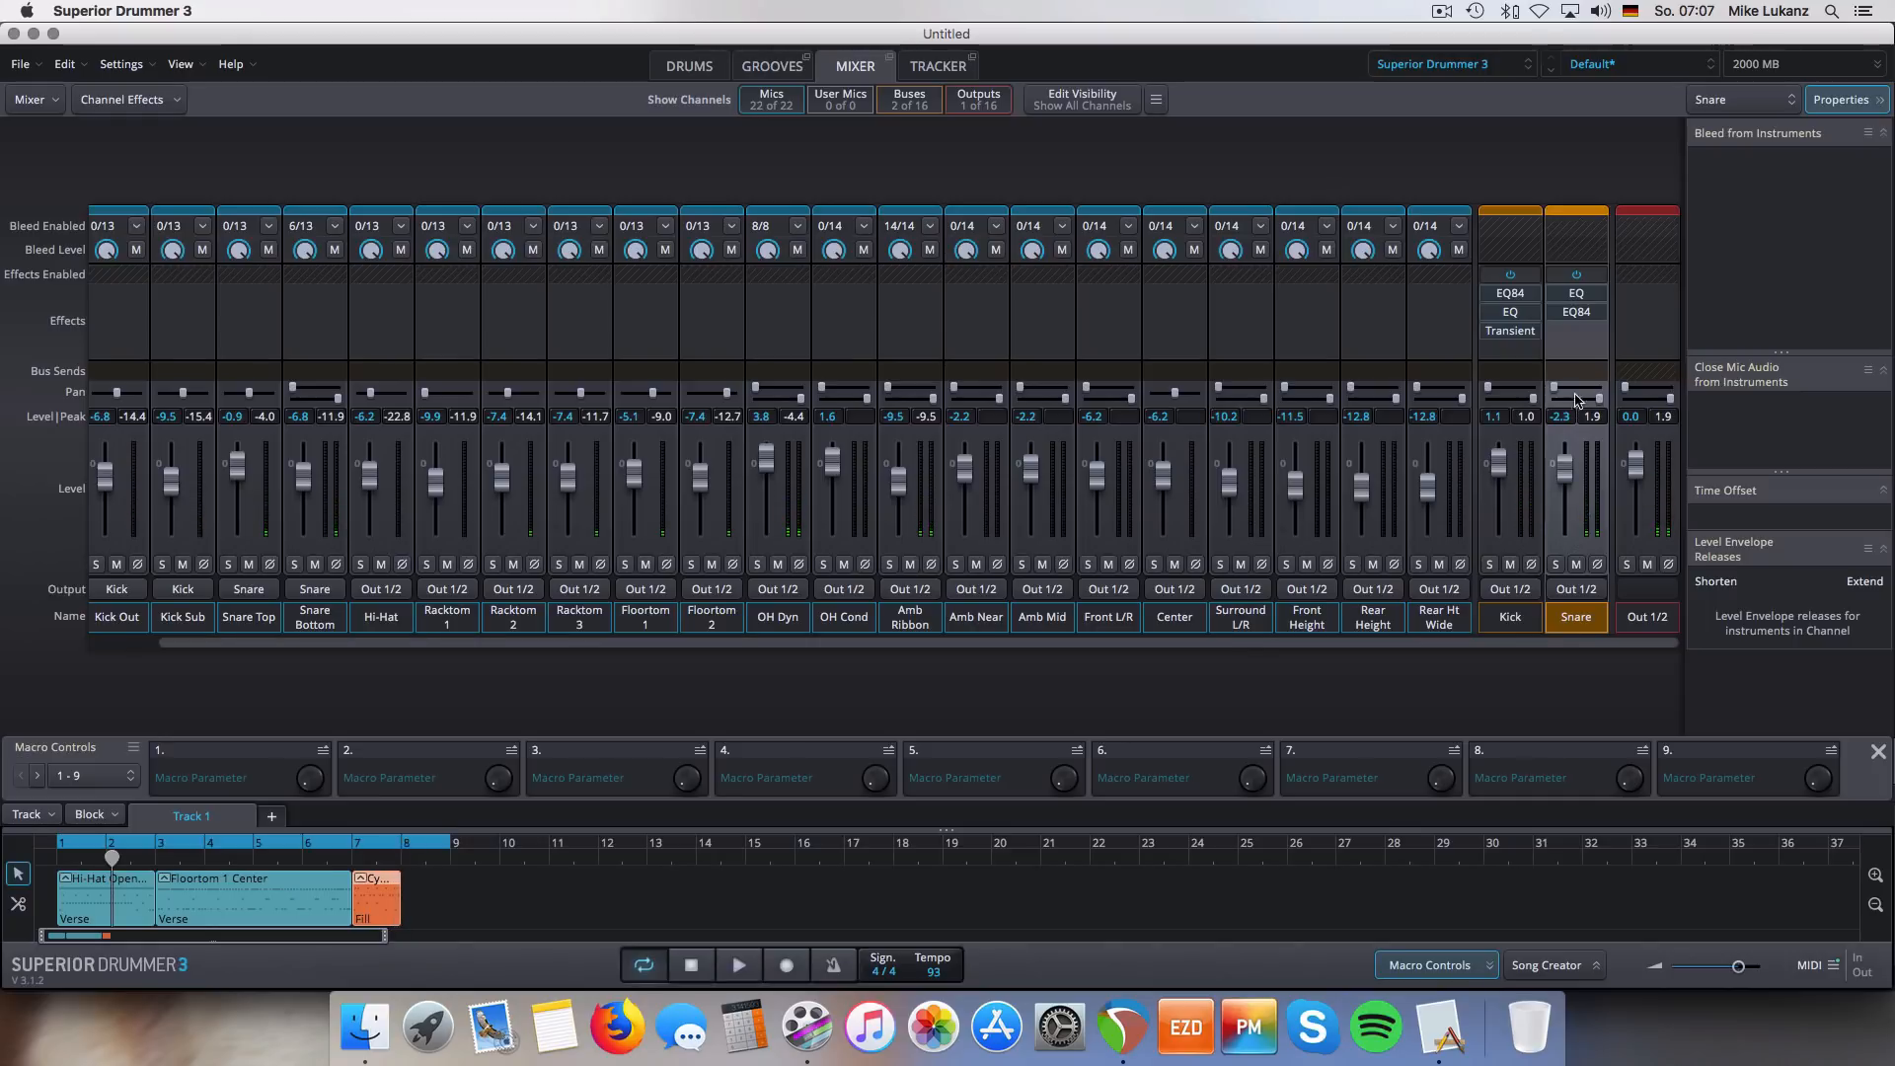
{"action": "left_click", "coordinate": [1580, 333]}
{"action": "mouse_move", "coordinate": [1596, 379]}
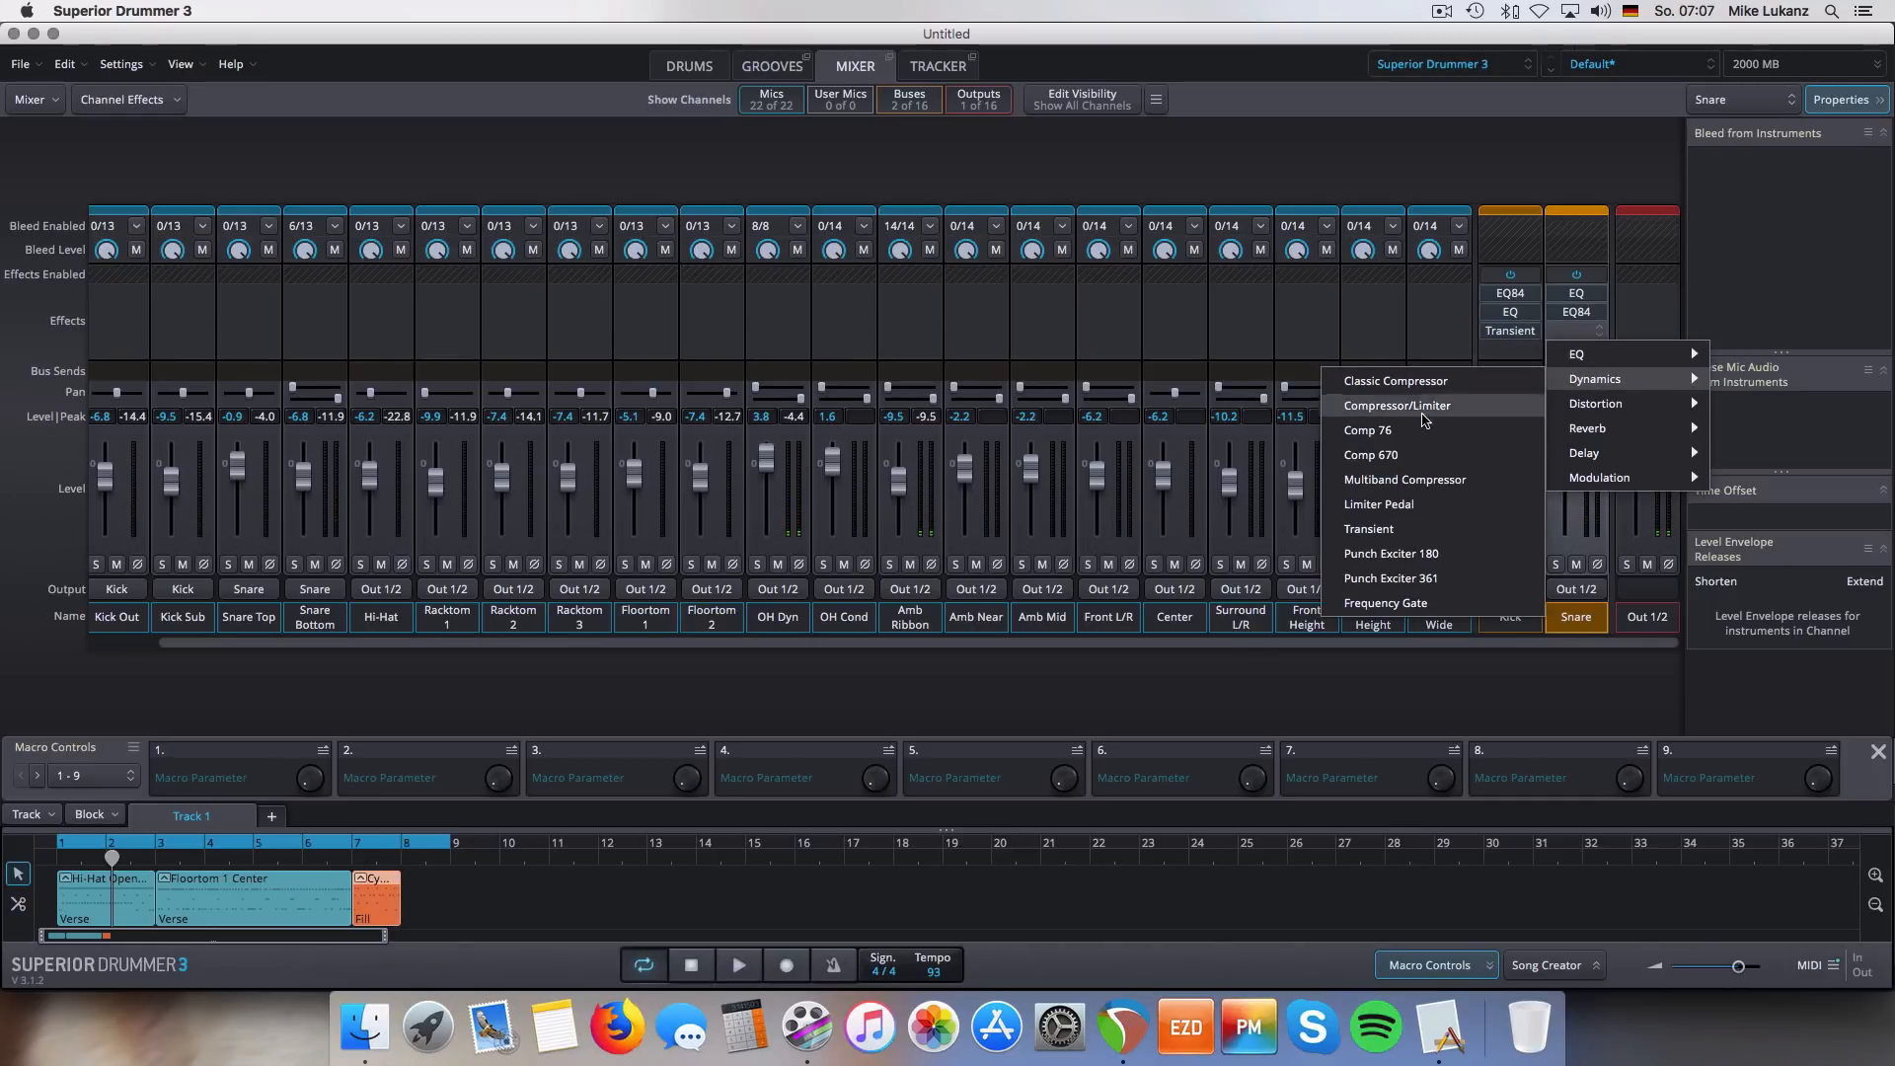
{"action": "left_click", "coordinate": [1395, 382]}
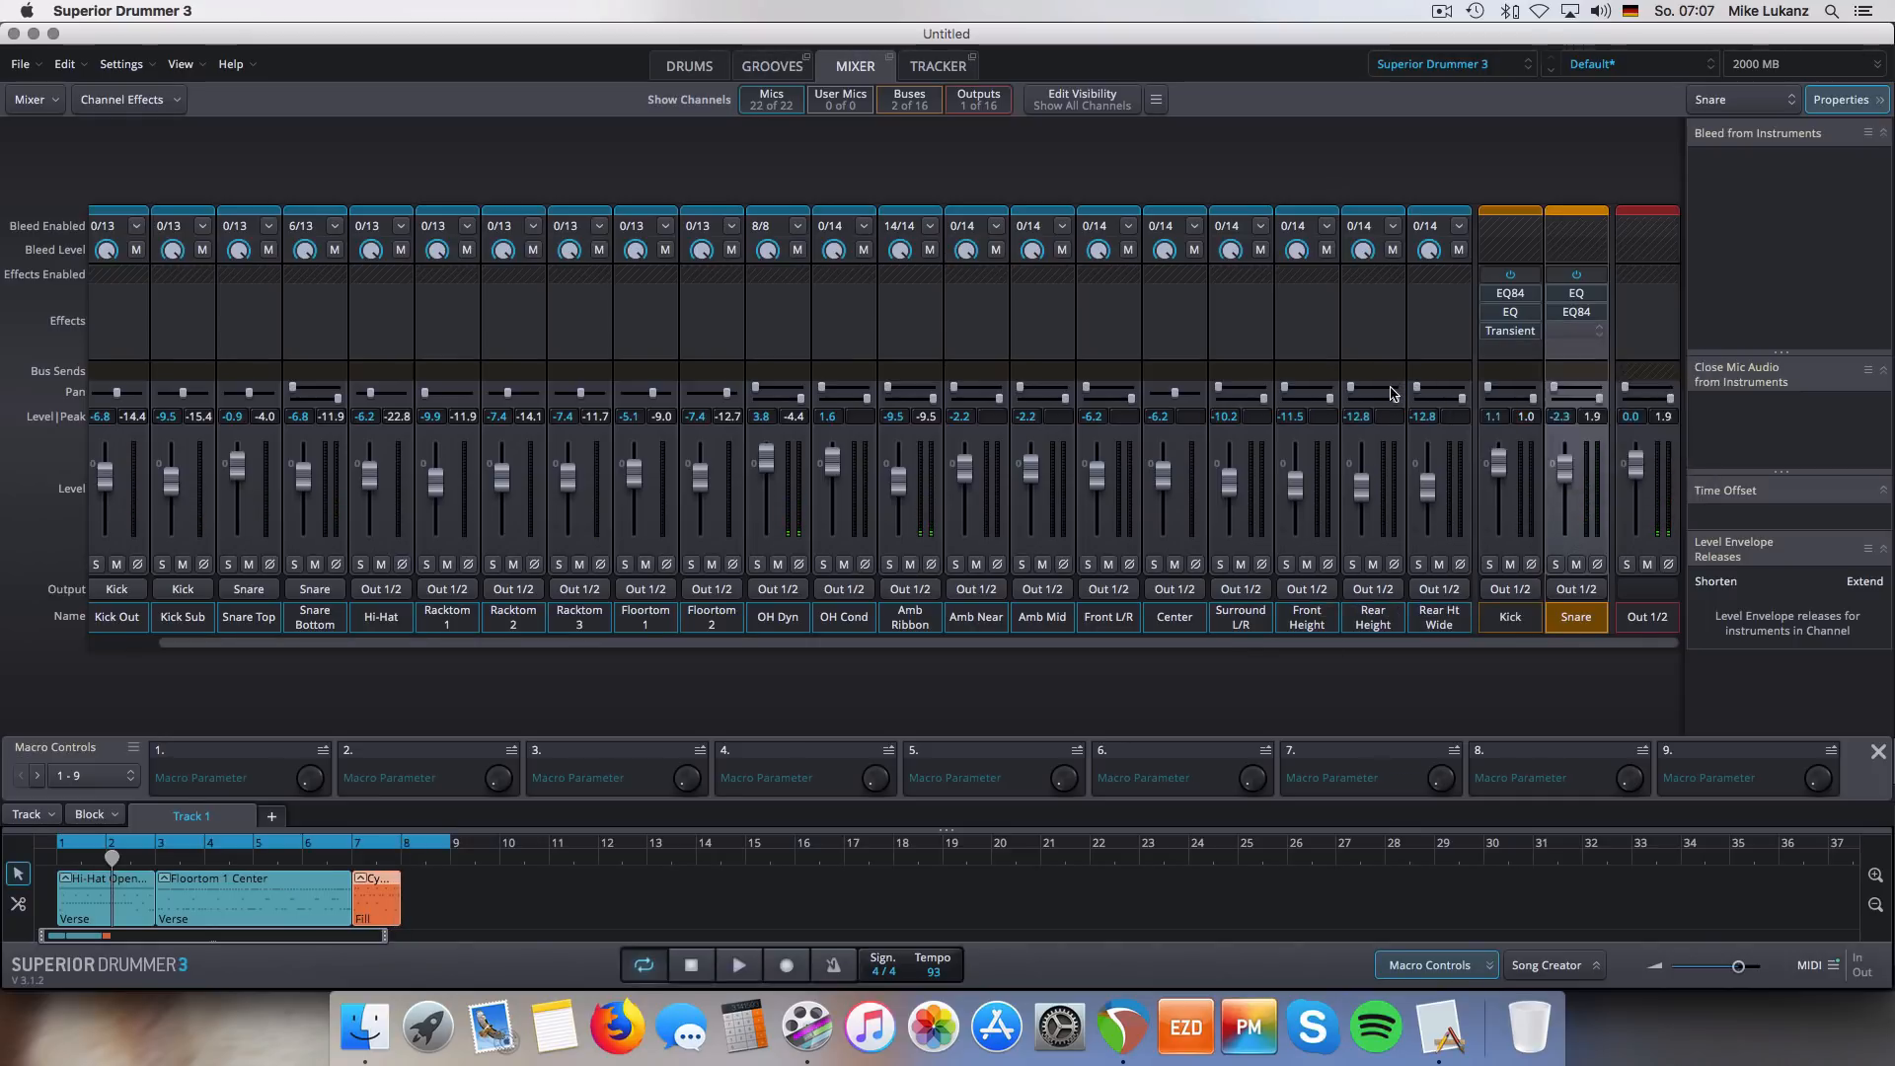
{"action": "left_click_drag", "start_coordinate": [1584, 219], "coordinate": [954, 289]}
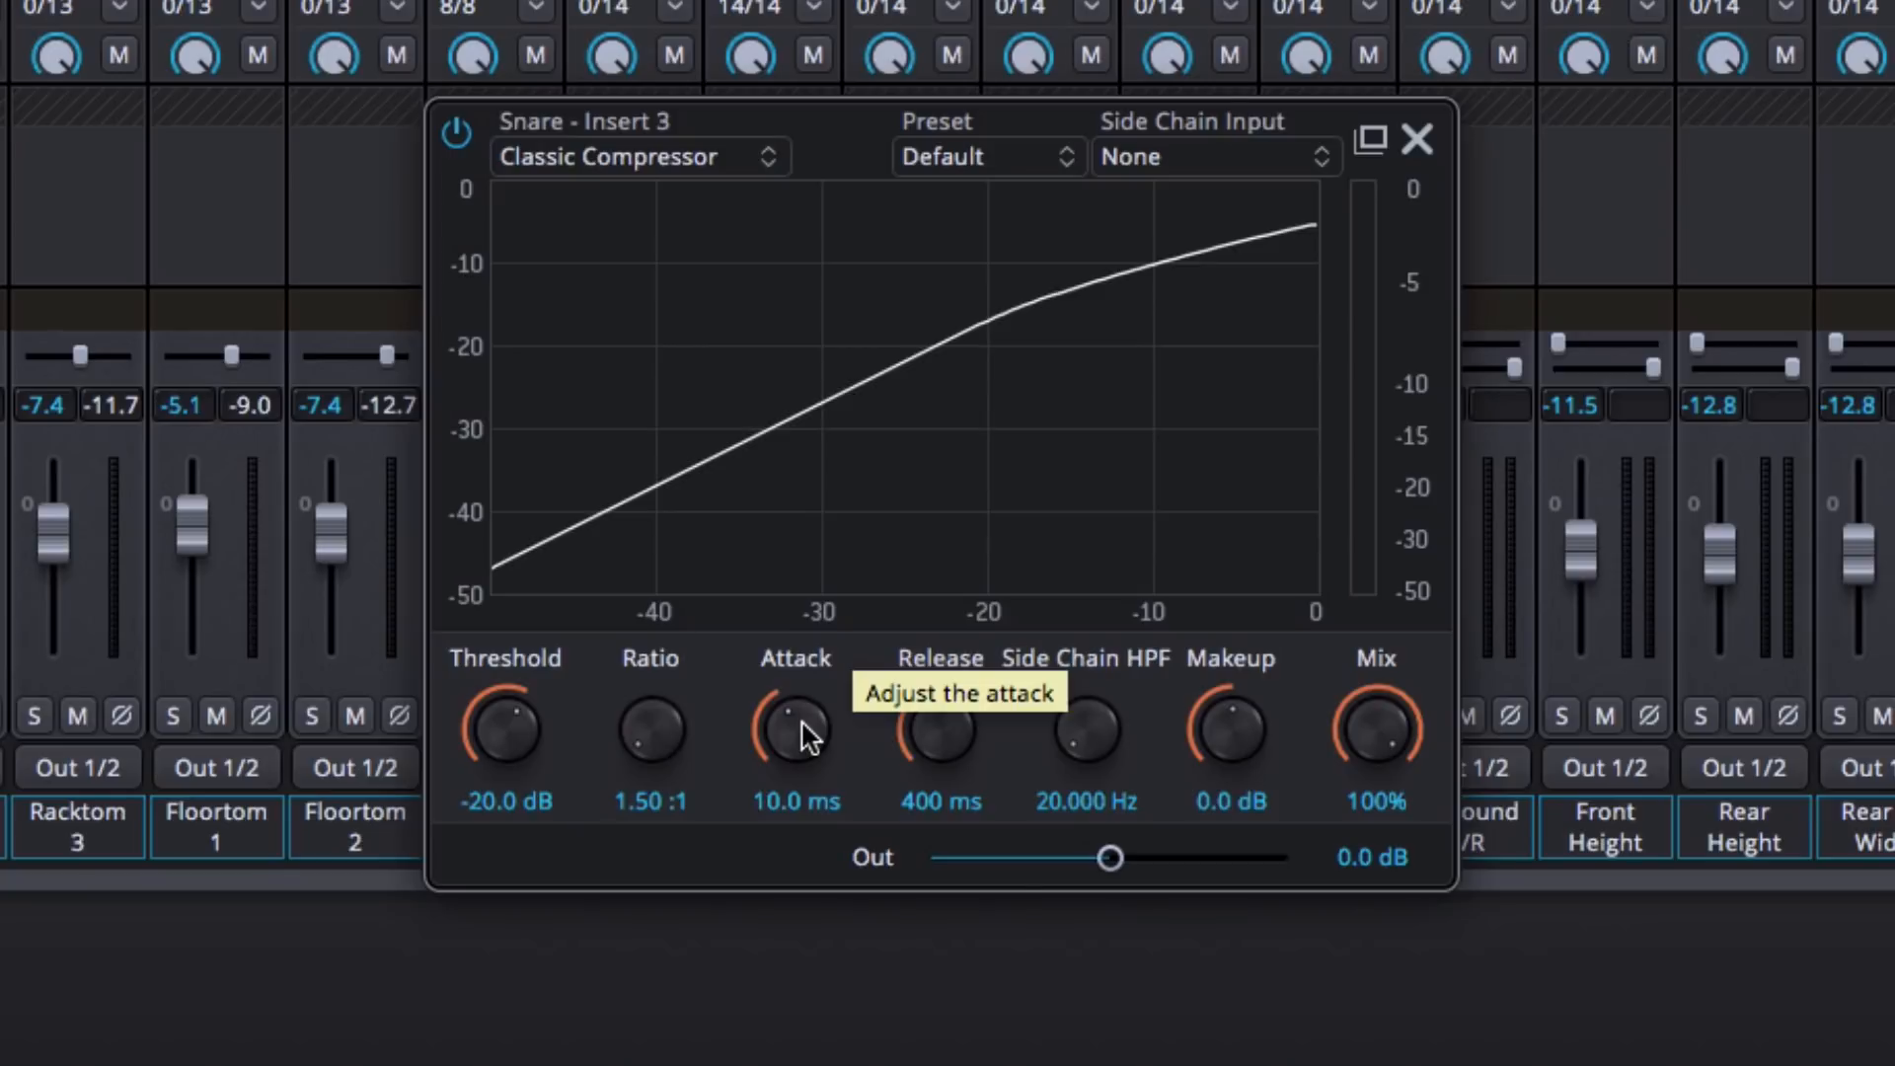
- Set the snare compressor's ratio to 3.94:1 and its threshold to -31.5 dB
{"action": "left_click_drag", "start_coordinate": [638, 733], "coordinate": [671, 391]}
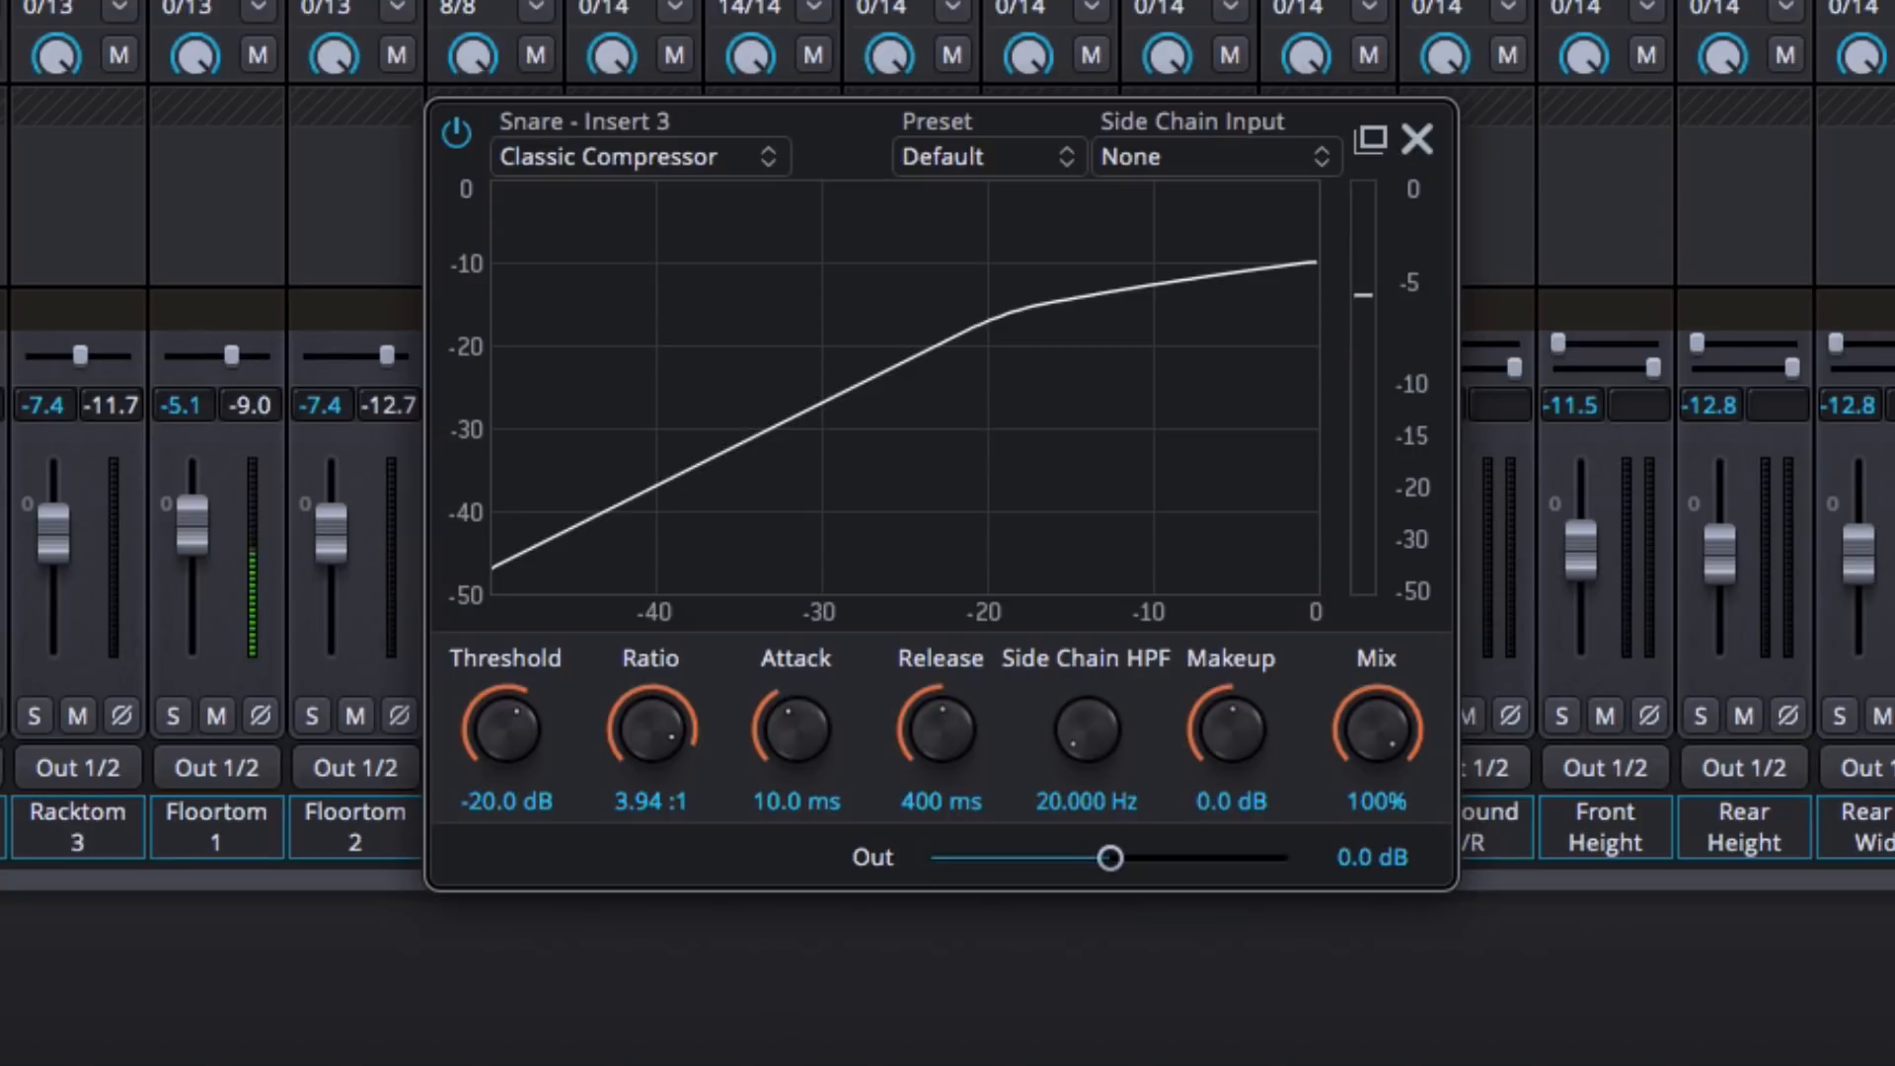
{"action": "left_click_drag", "start_coordinate": [492, 705], "coordinate": [453, 780]}
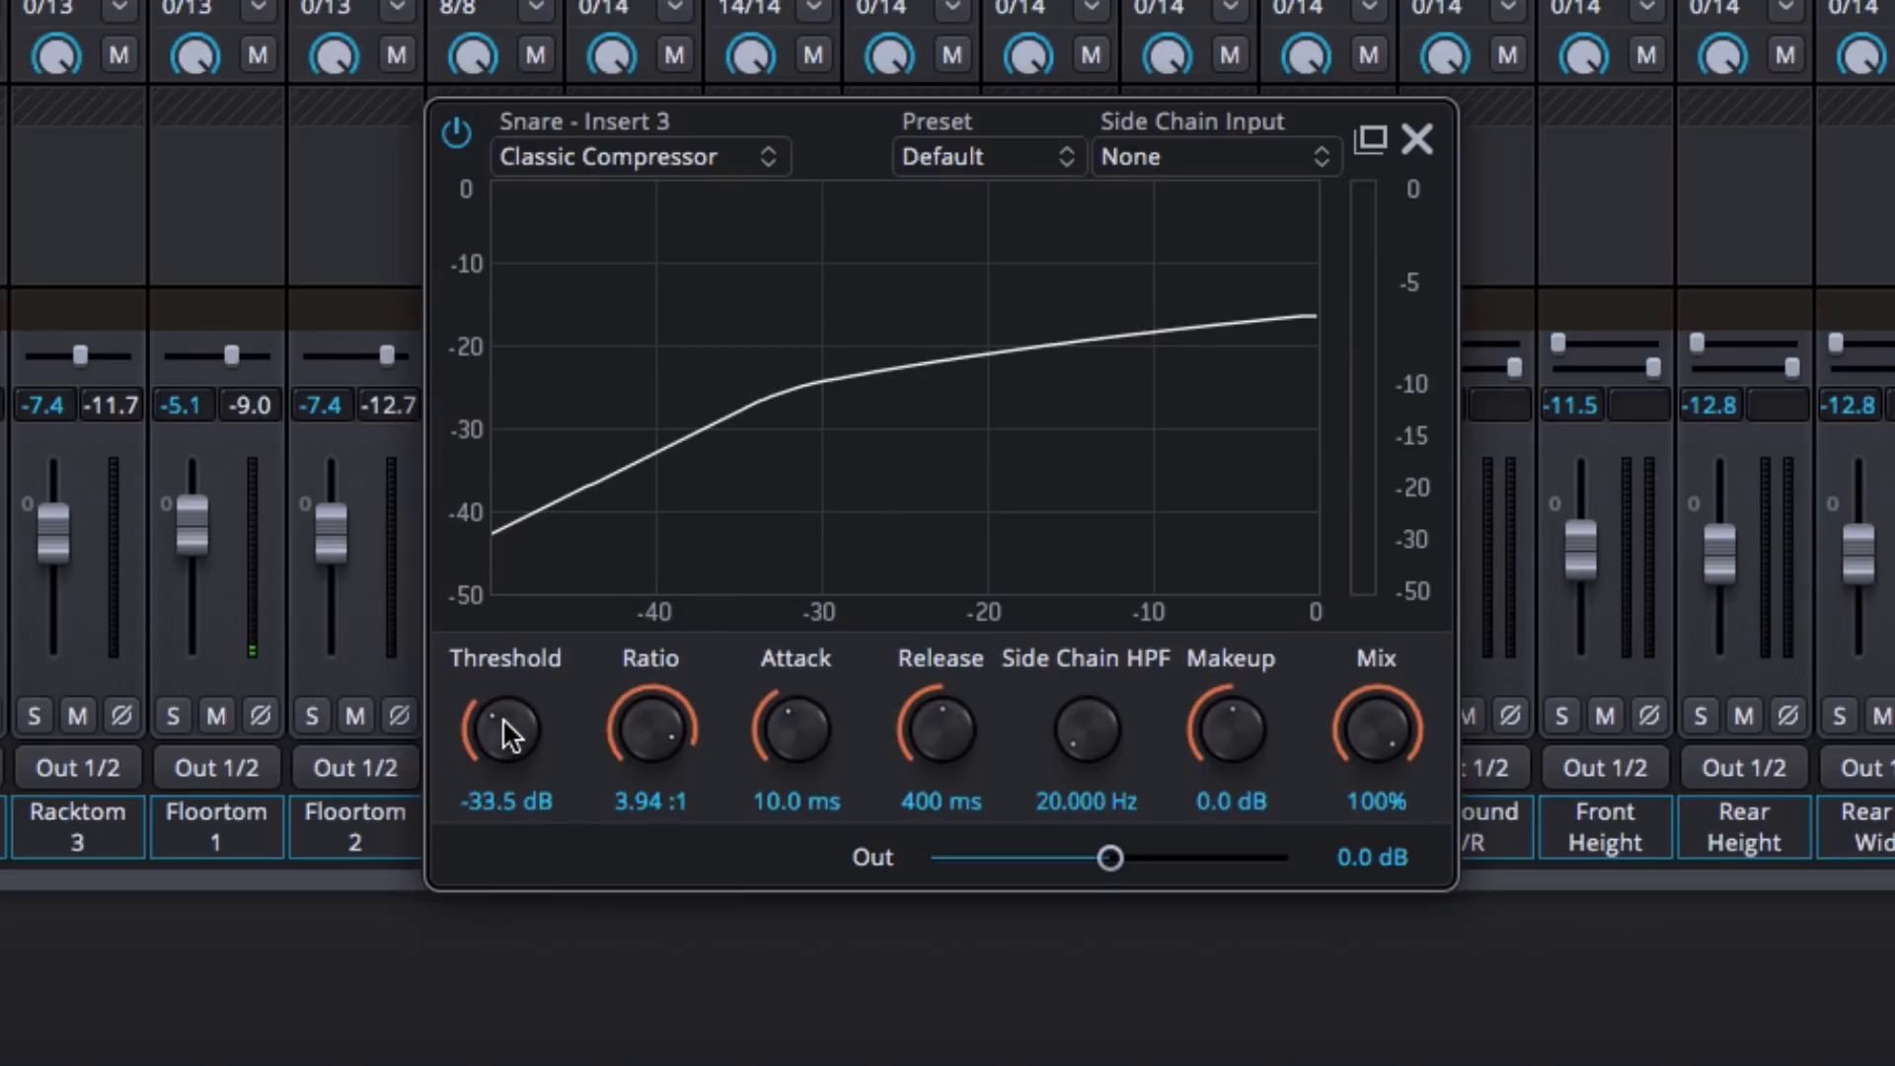
{"action": "mouse_move", "coordinate": [502, 721]}
{"action": "left_mouse_down"}
{"action": "mouse_move", "coordinate": [497, 751]}
{"action": "mouse_move", "coordinate": [496, 697]}
{"action": "left_mouse_up"}
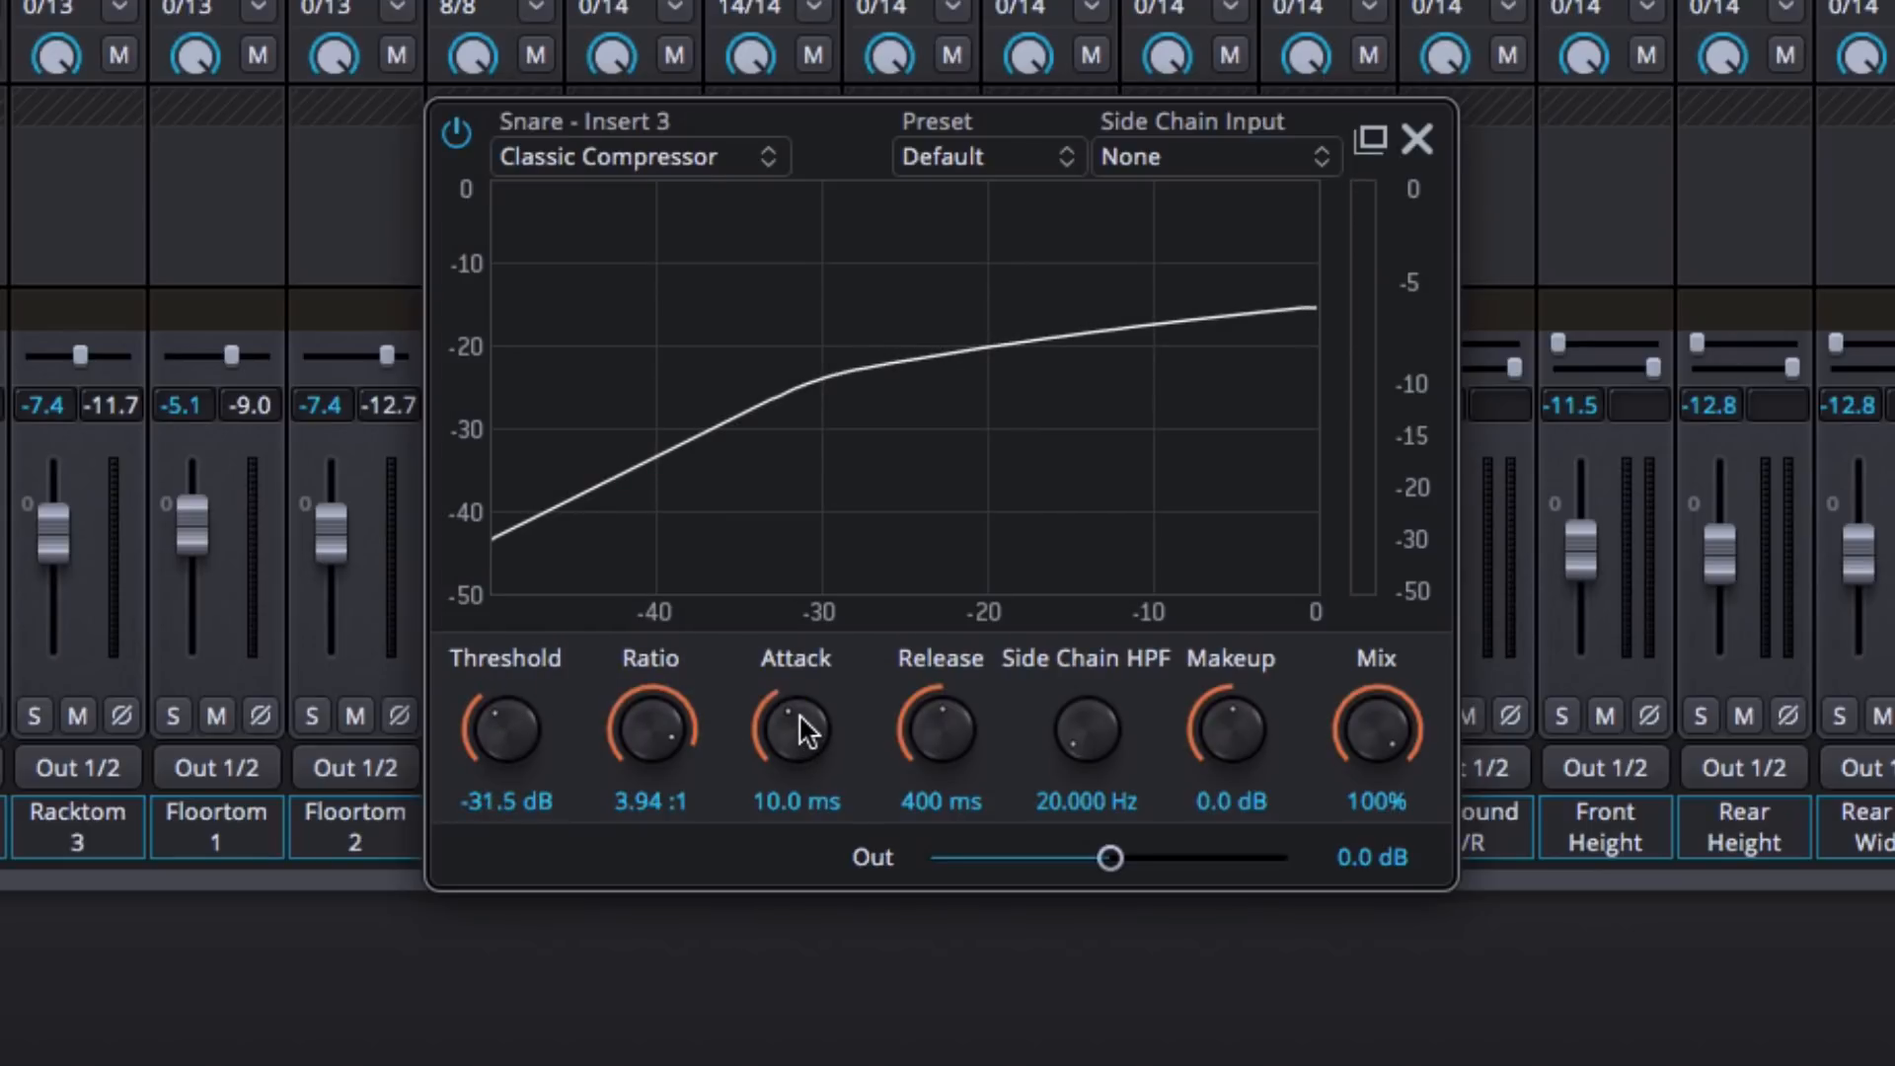
- Try an attack of 1.00 ms on the snare compressor
{"action": "left_click_drag", "start_coordinate": [798, 713], "coordinate": [708, 1011]}
{"action": "double_click", "coordinate": [798, 794]}
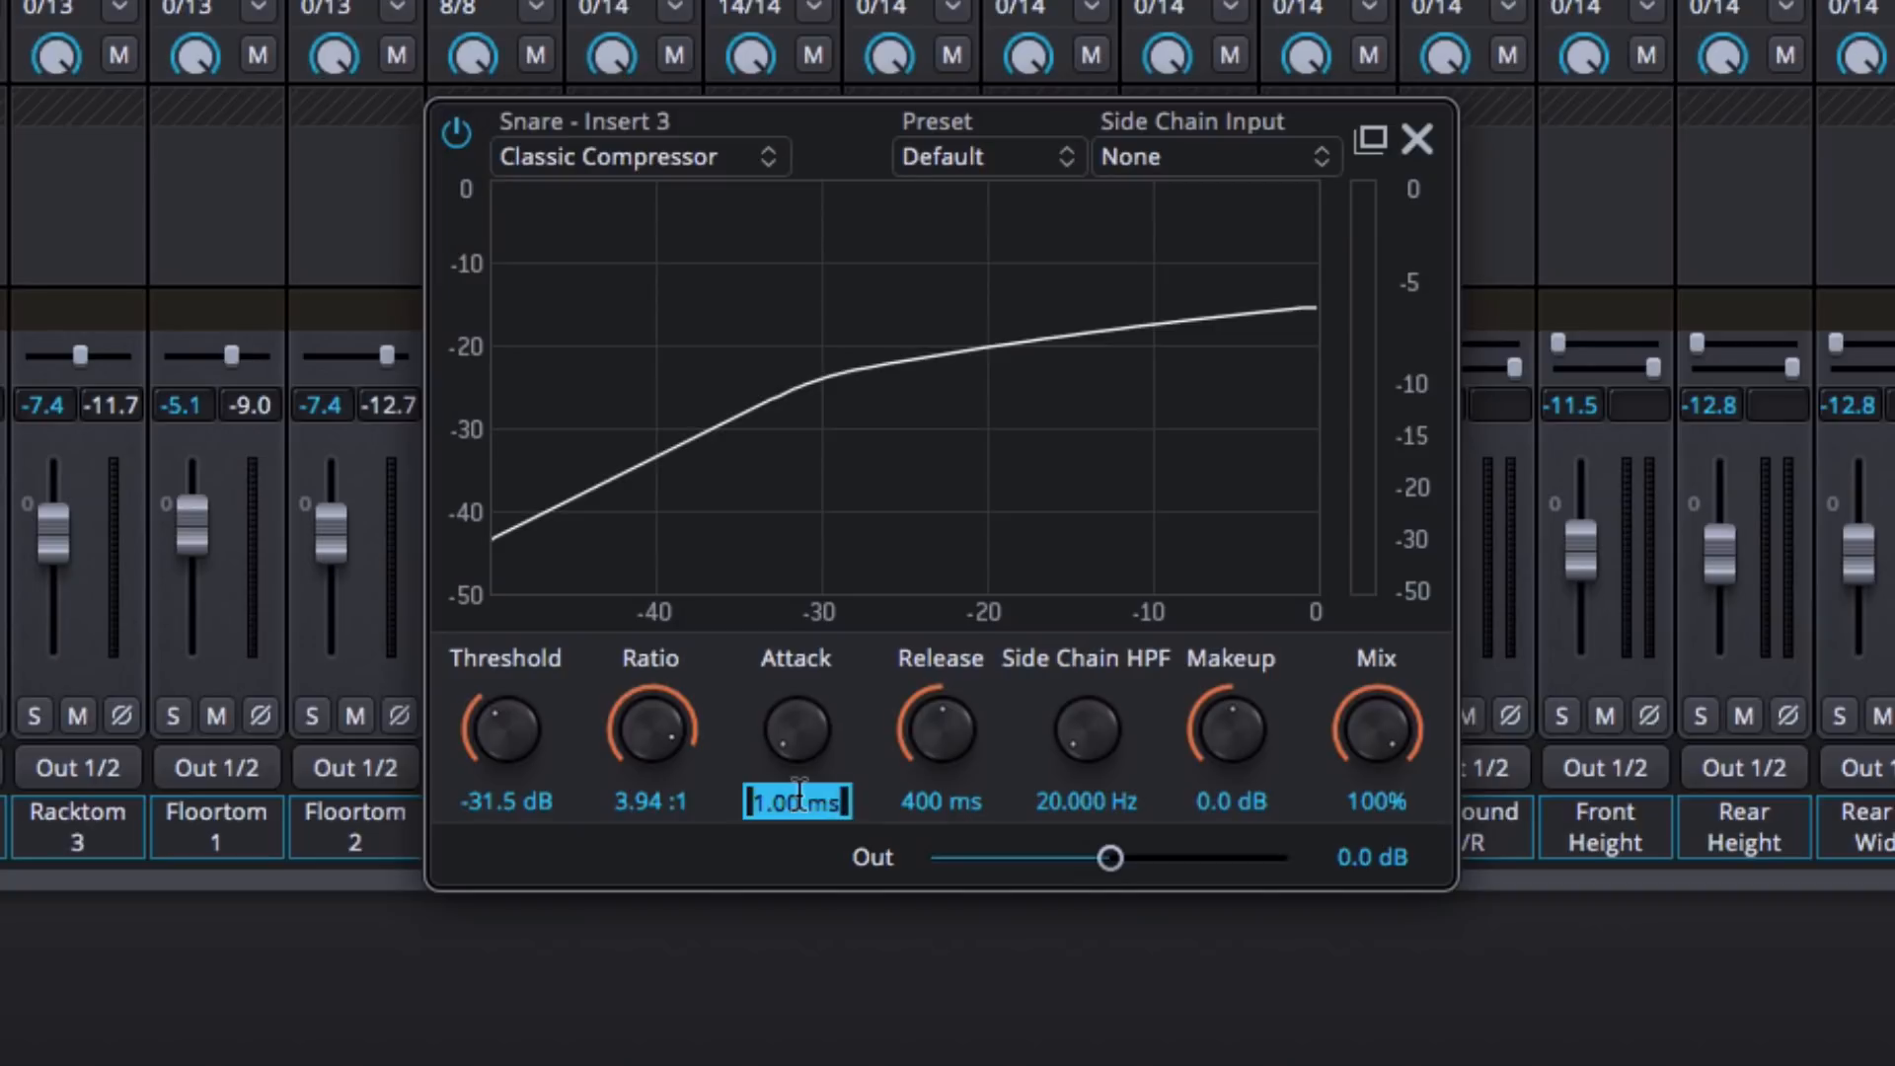
{"action": "left_click", "coordinate": [849, 729]}
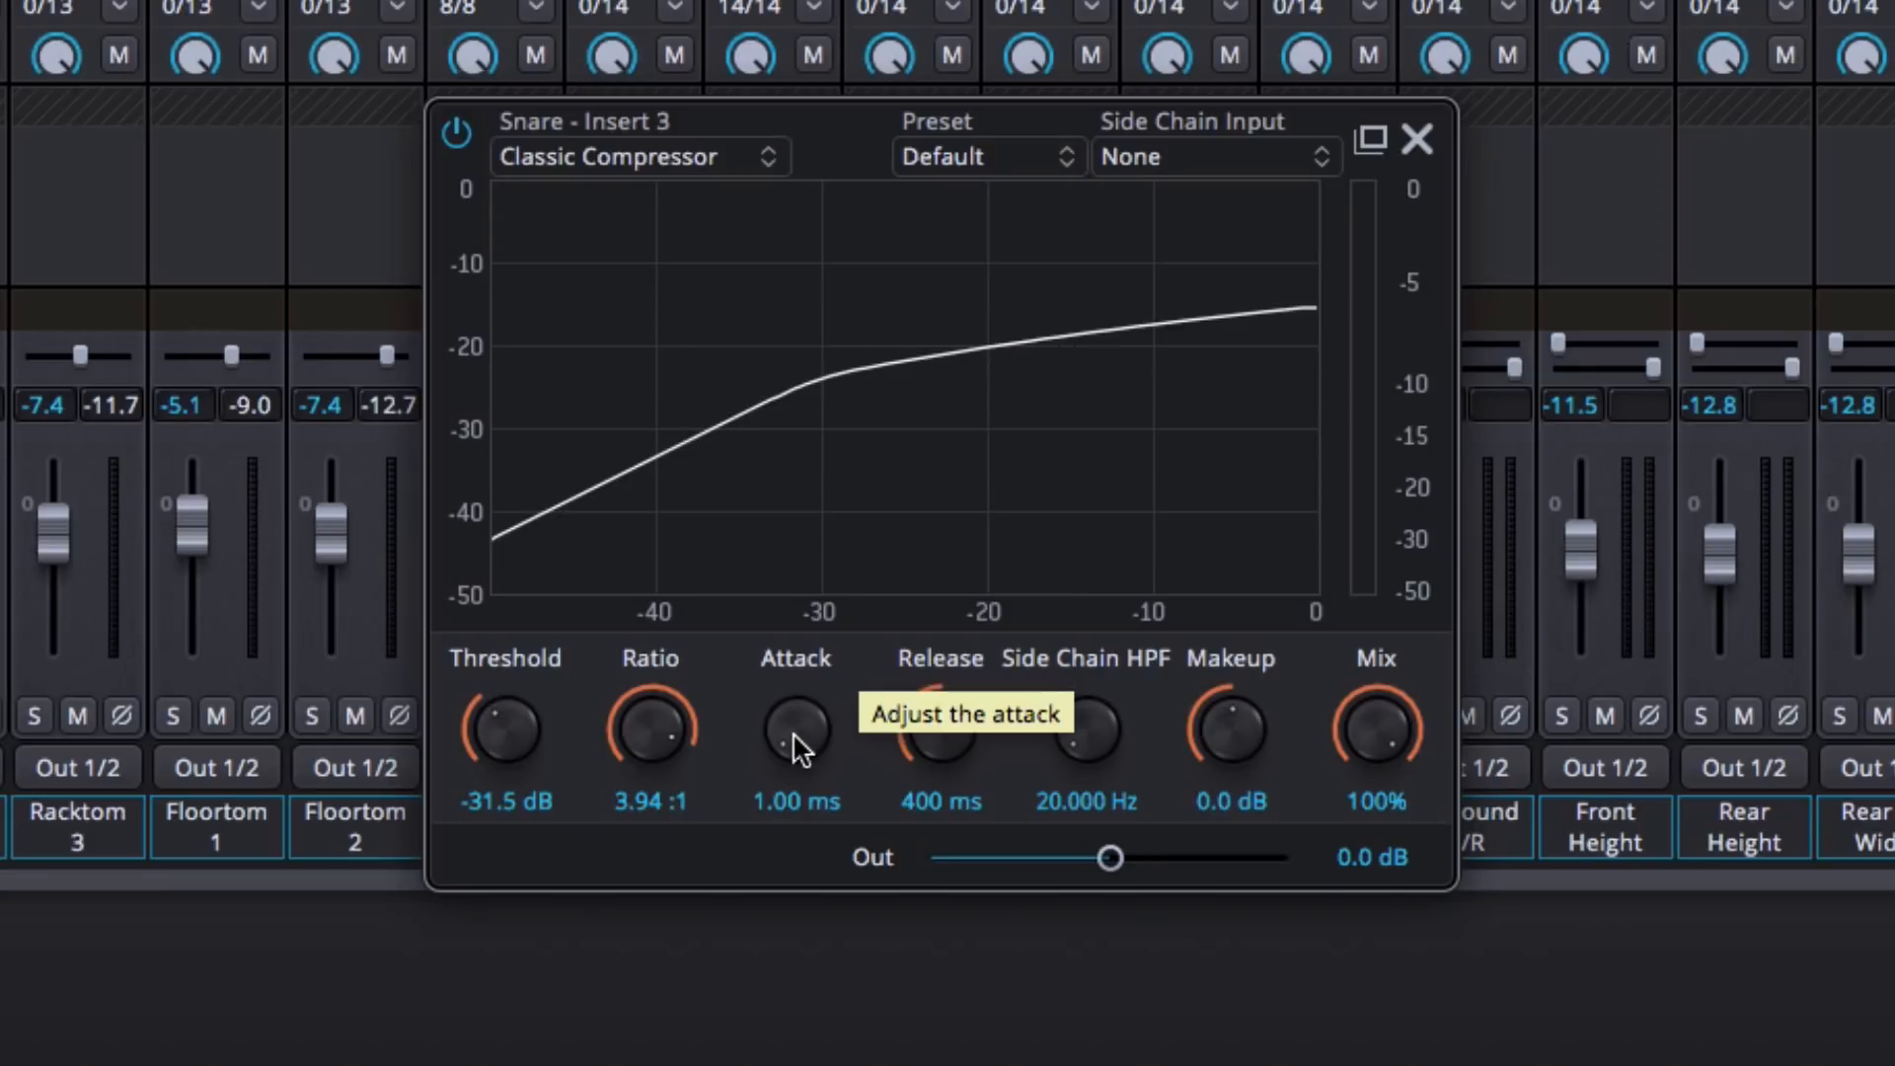
- Raise the snare compressor's attack to 54.2 ms and shorten its release
{"action": "left_click_drag", "start_coordinate": [792, 726], "coordinate": [802, 690]}
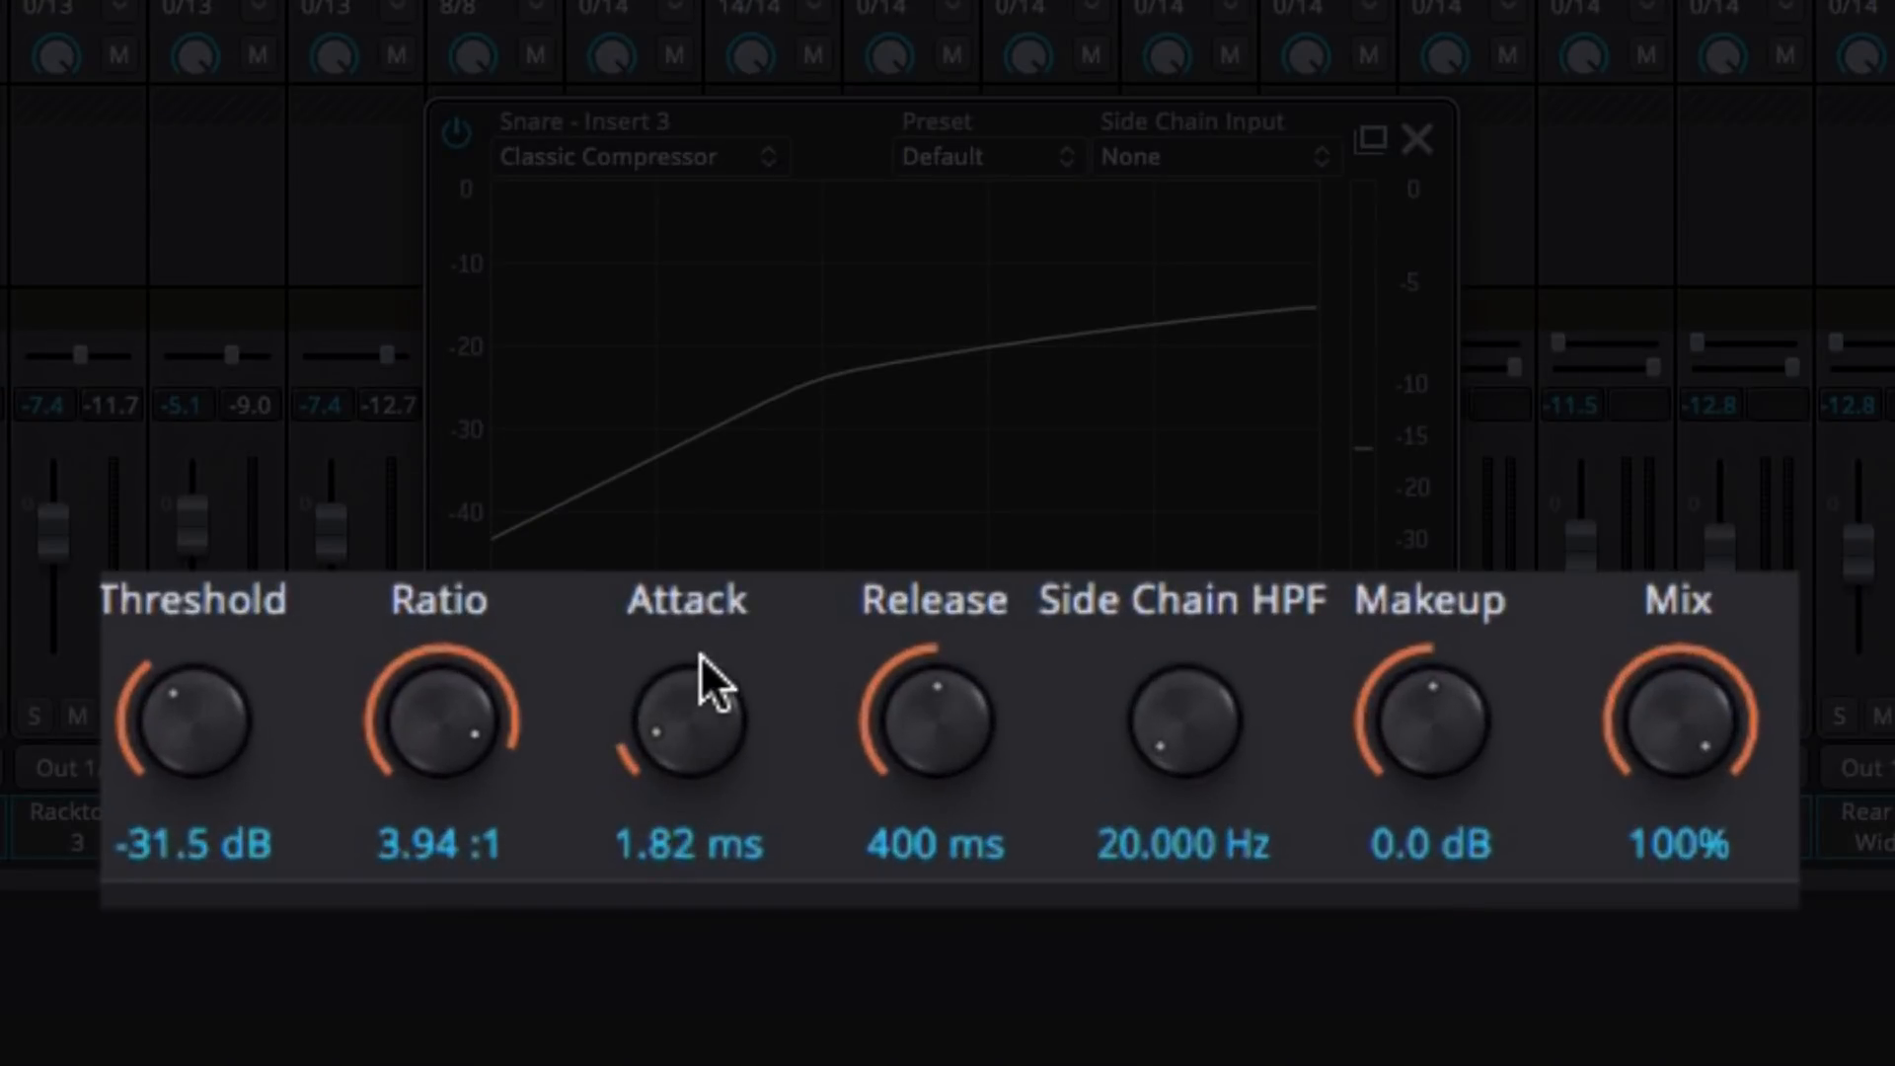
{"action": "left_click_drag", "start_coordinate": [701, 655], "coordinate": [832, 534]}
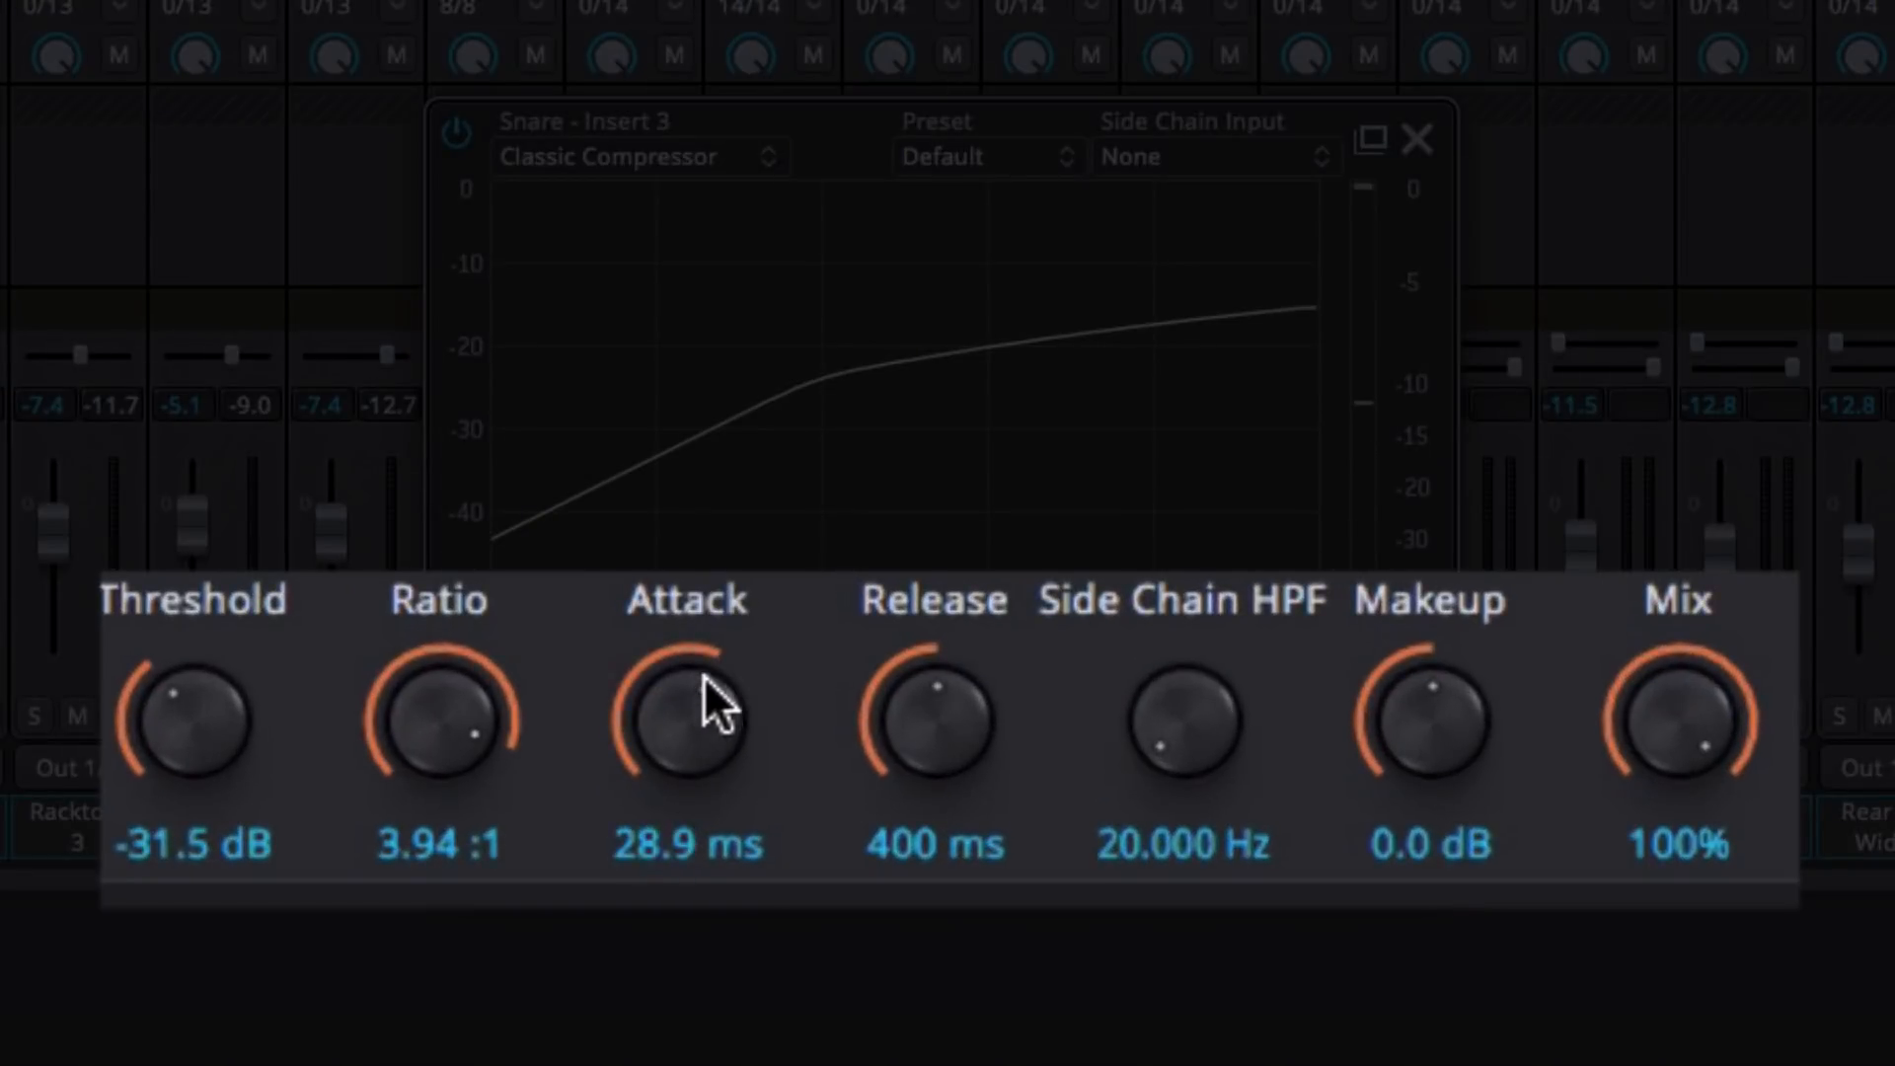
{"action": "left_click_drag", "start_coordinate": [708, 644], "coordinate": [721, 616]}
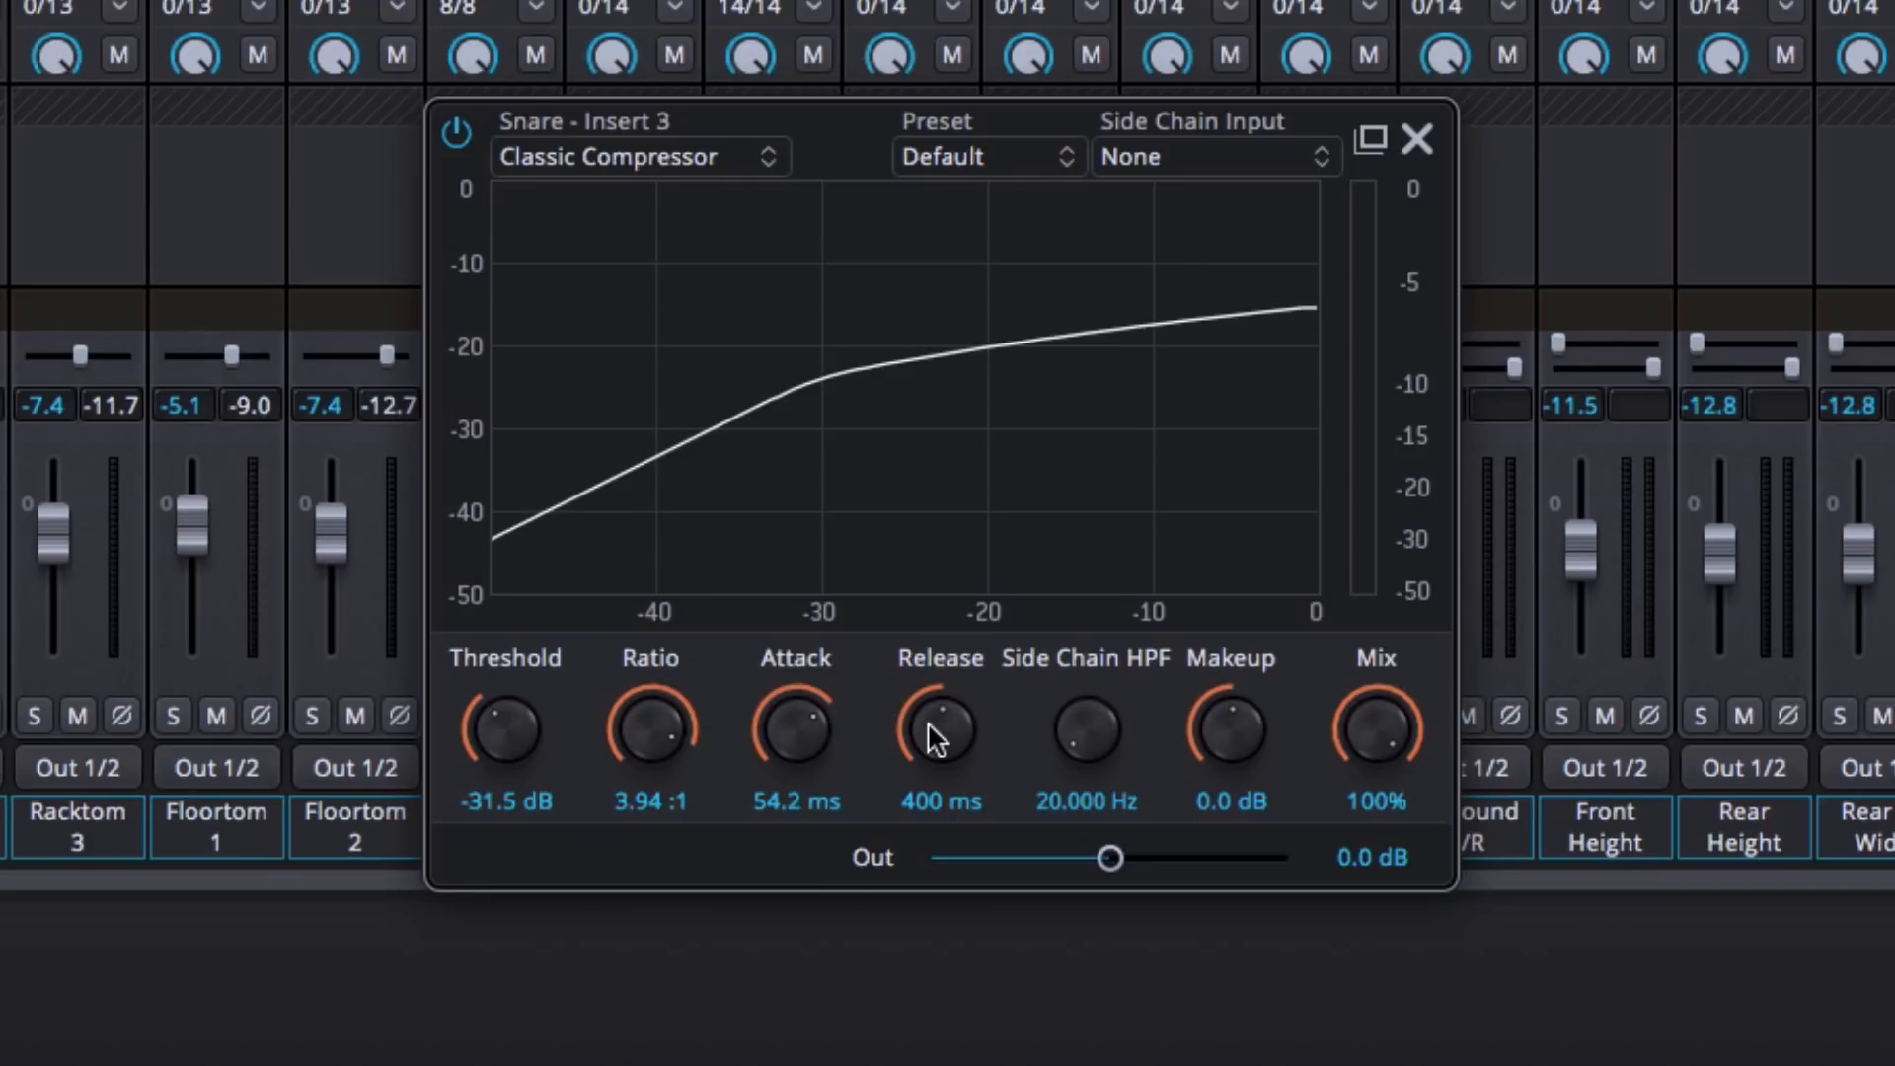
{"action": "left_click_drag", "start_coordinate": [927, 721], "coordinate": [920, 762]}
{"action": "left_click_drag", "start_coordinate": [910, 854], "coordinate": [903, 918]}
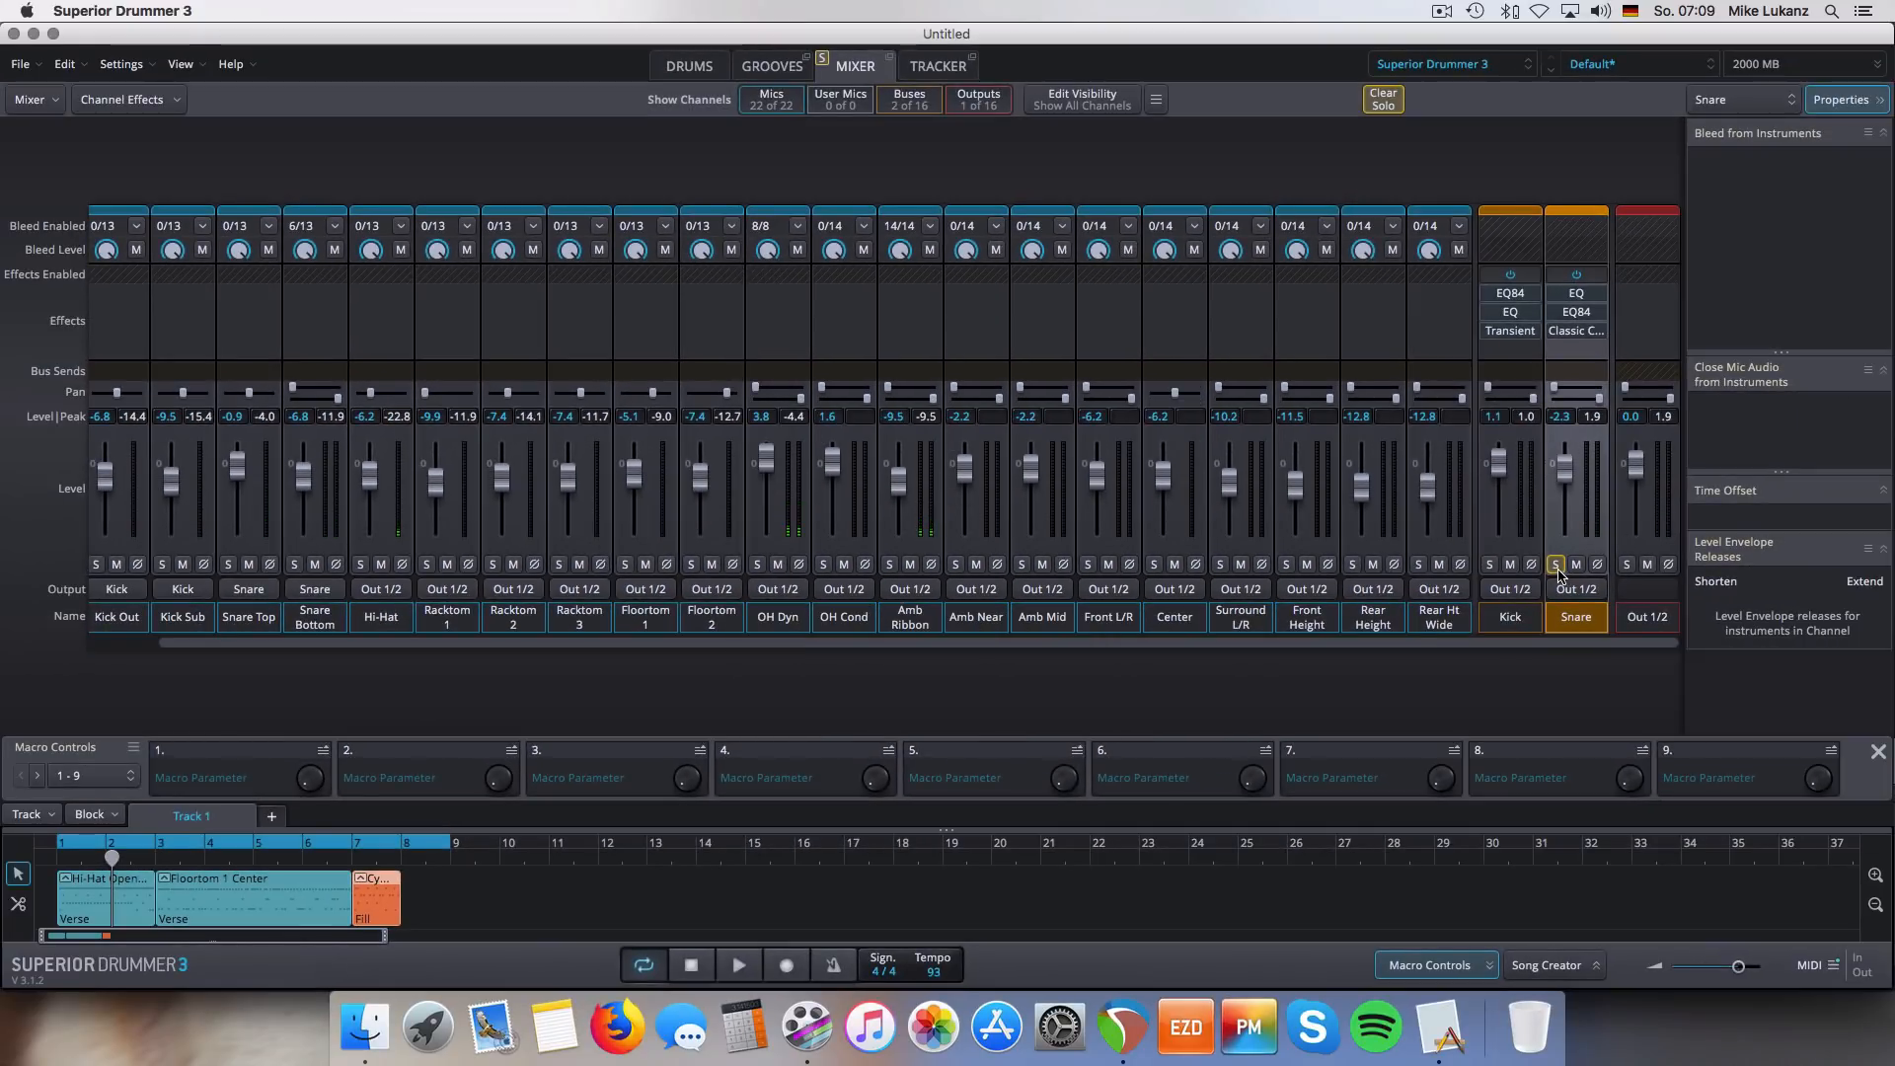
- Unsolo the Snare bus and lower its level to -3.2 dB while playing the groove
{"action": "left_click", "coordinate": [1557, 568]}
{"action": "key", "text": "space"}
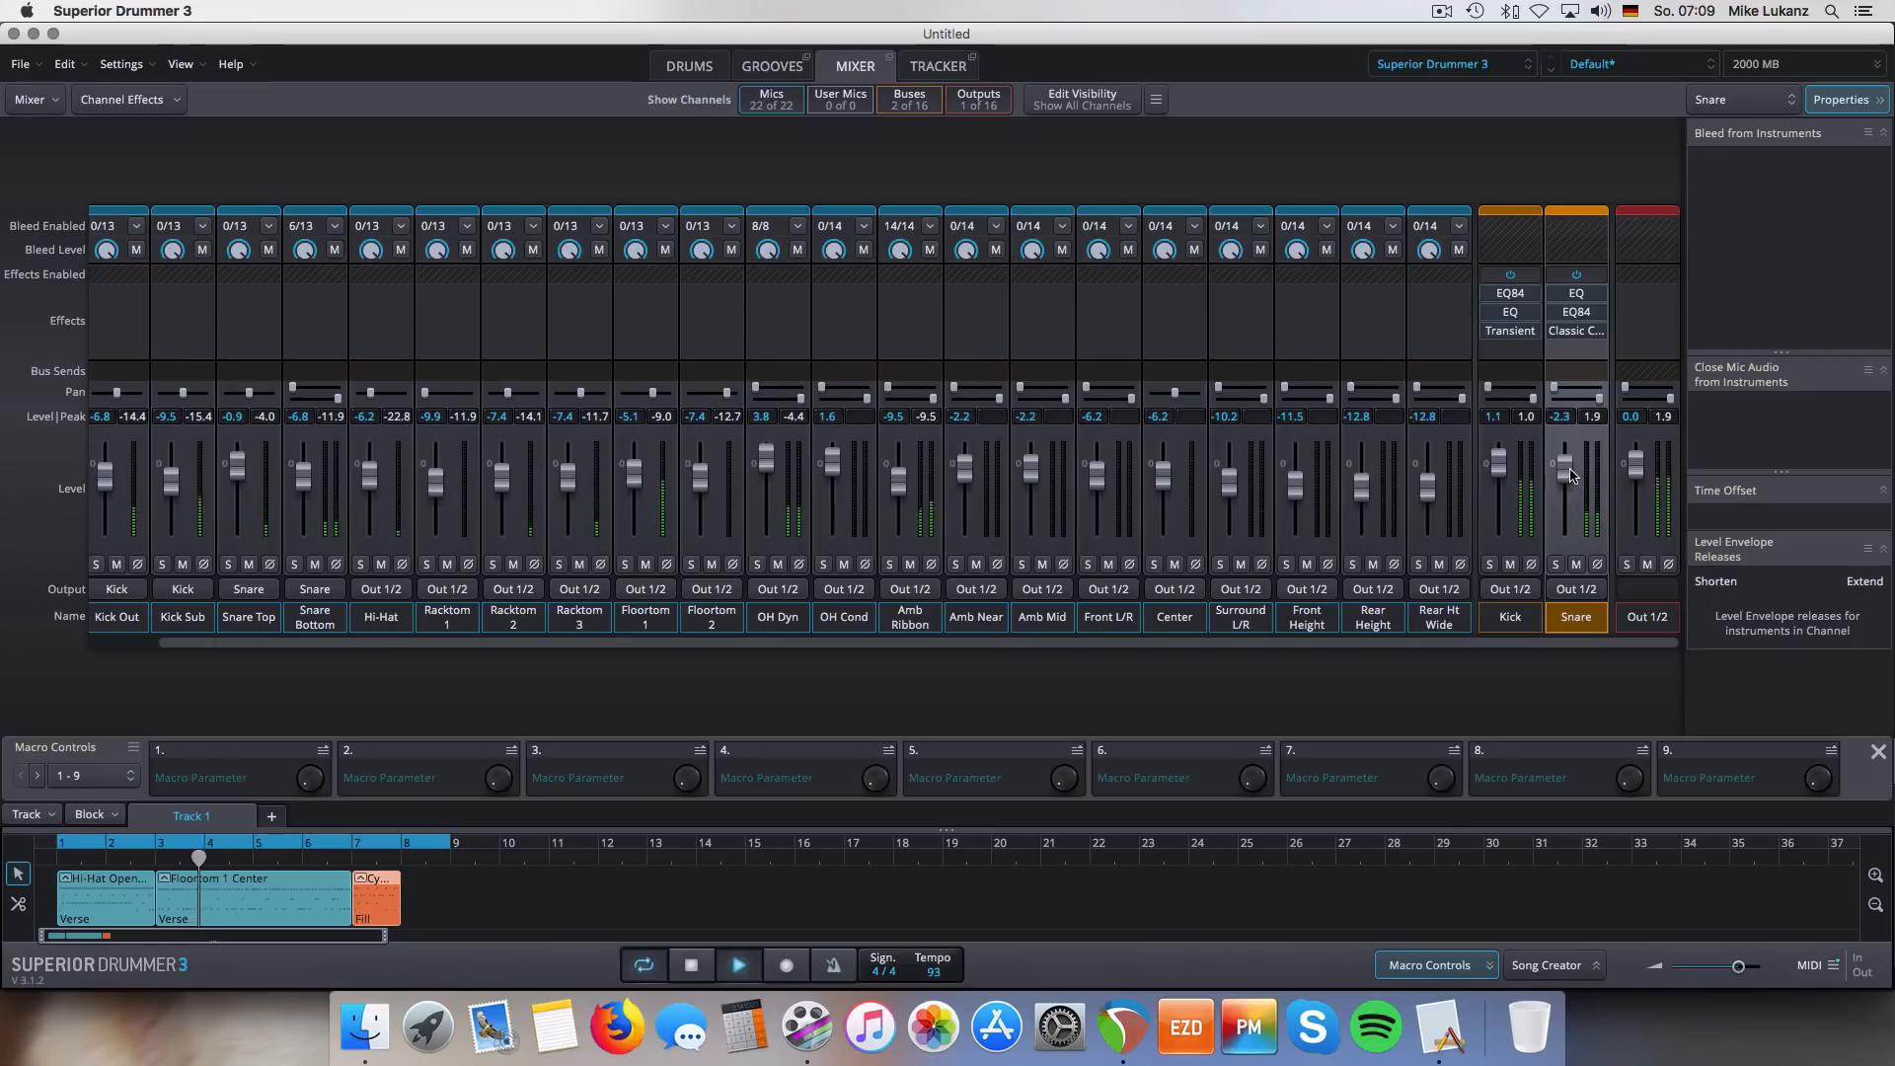
{"action": "left_click_drag", "start_coordinate": [1573, 475], "coordinate": [1574, 477]}
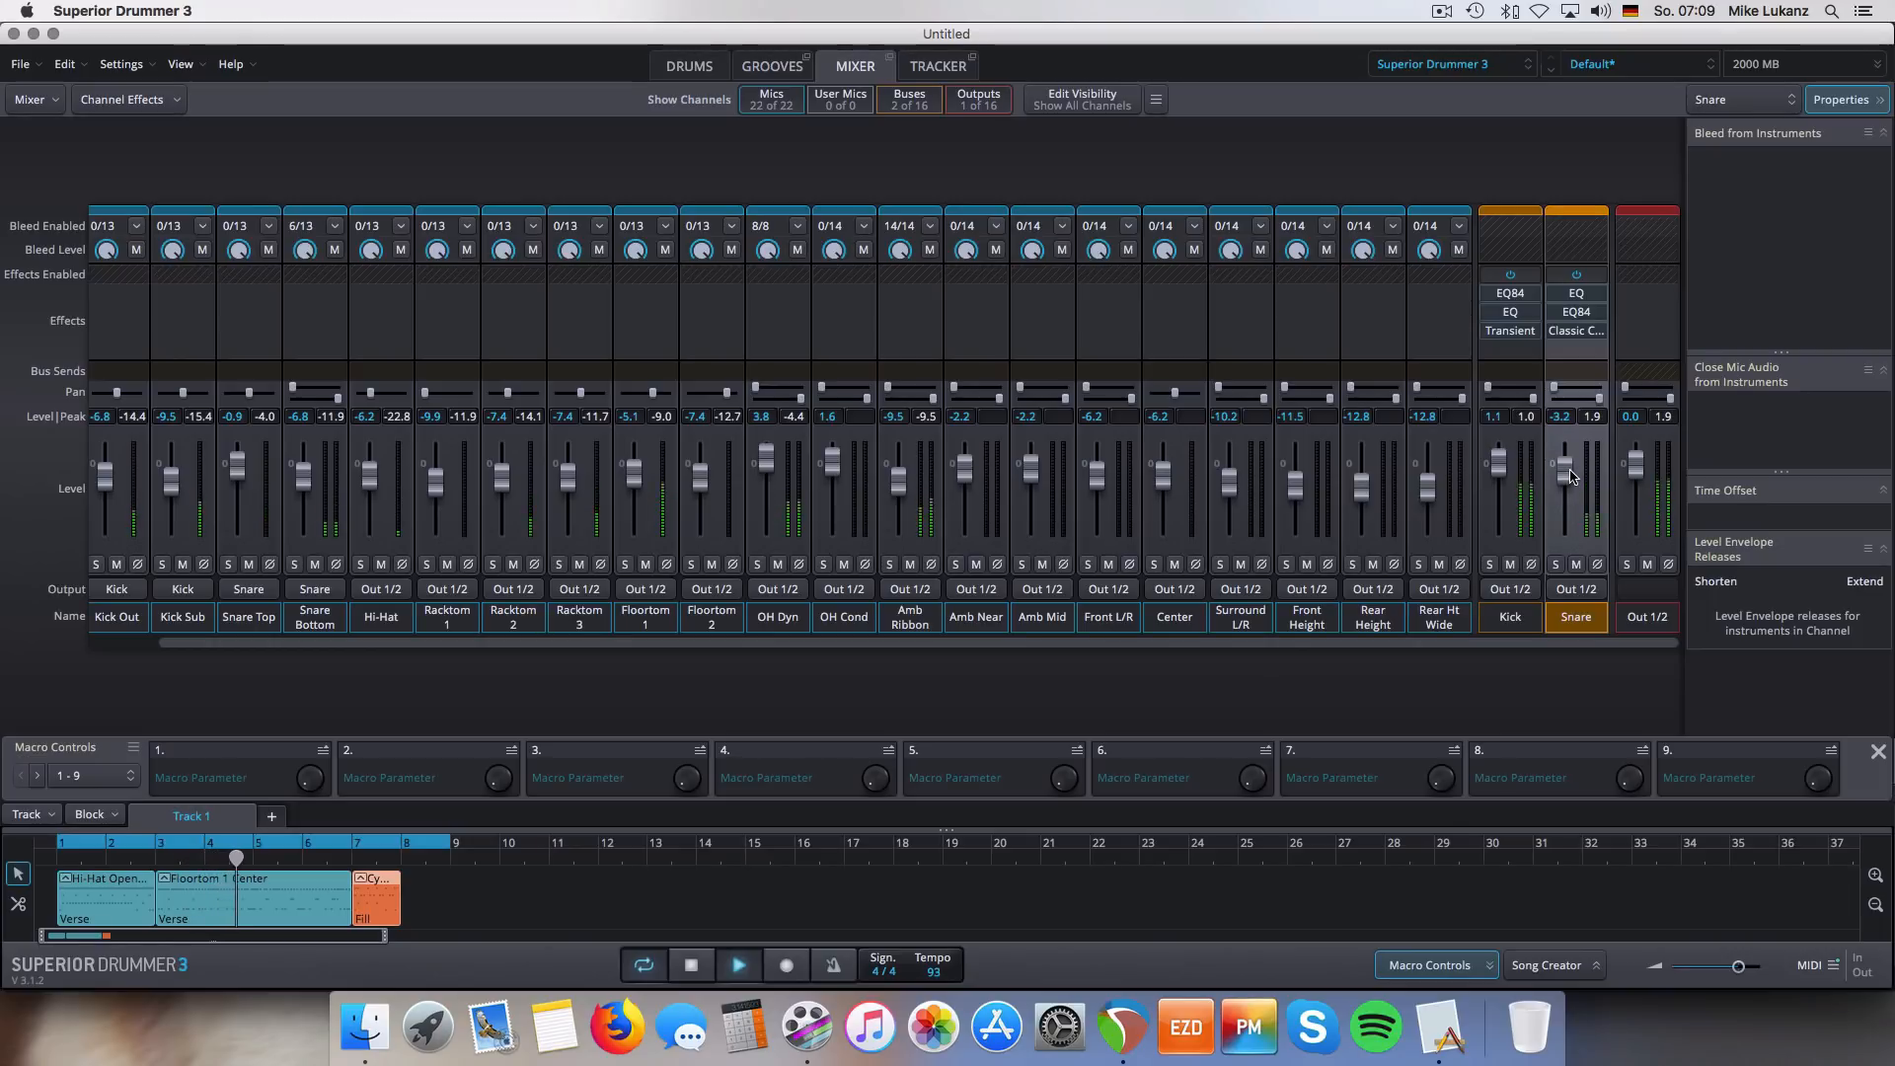
{"action": "key", "text": "space"}
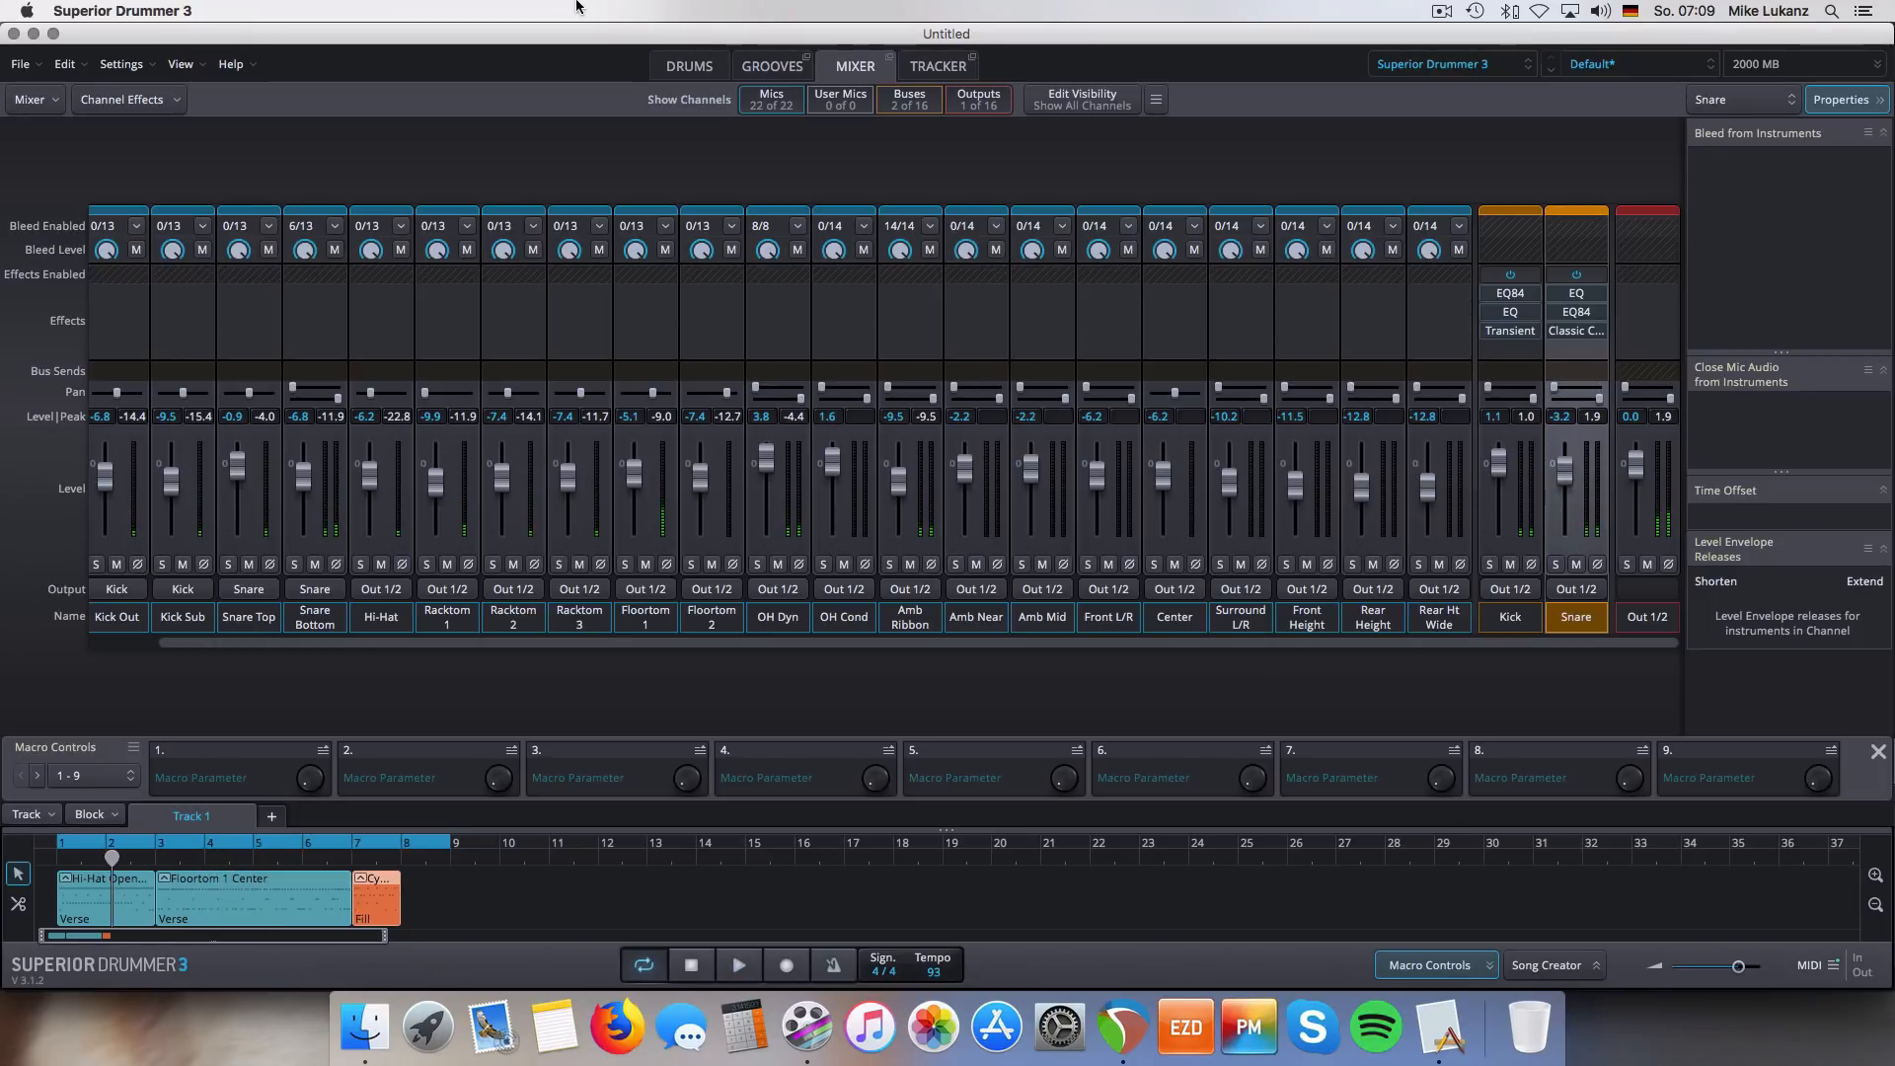
- Select the kick drum in the drum kit view
{"action": "left_click", "coordinate": [691, 69]}
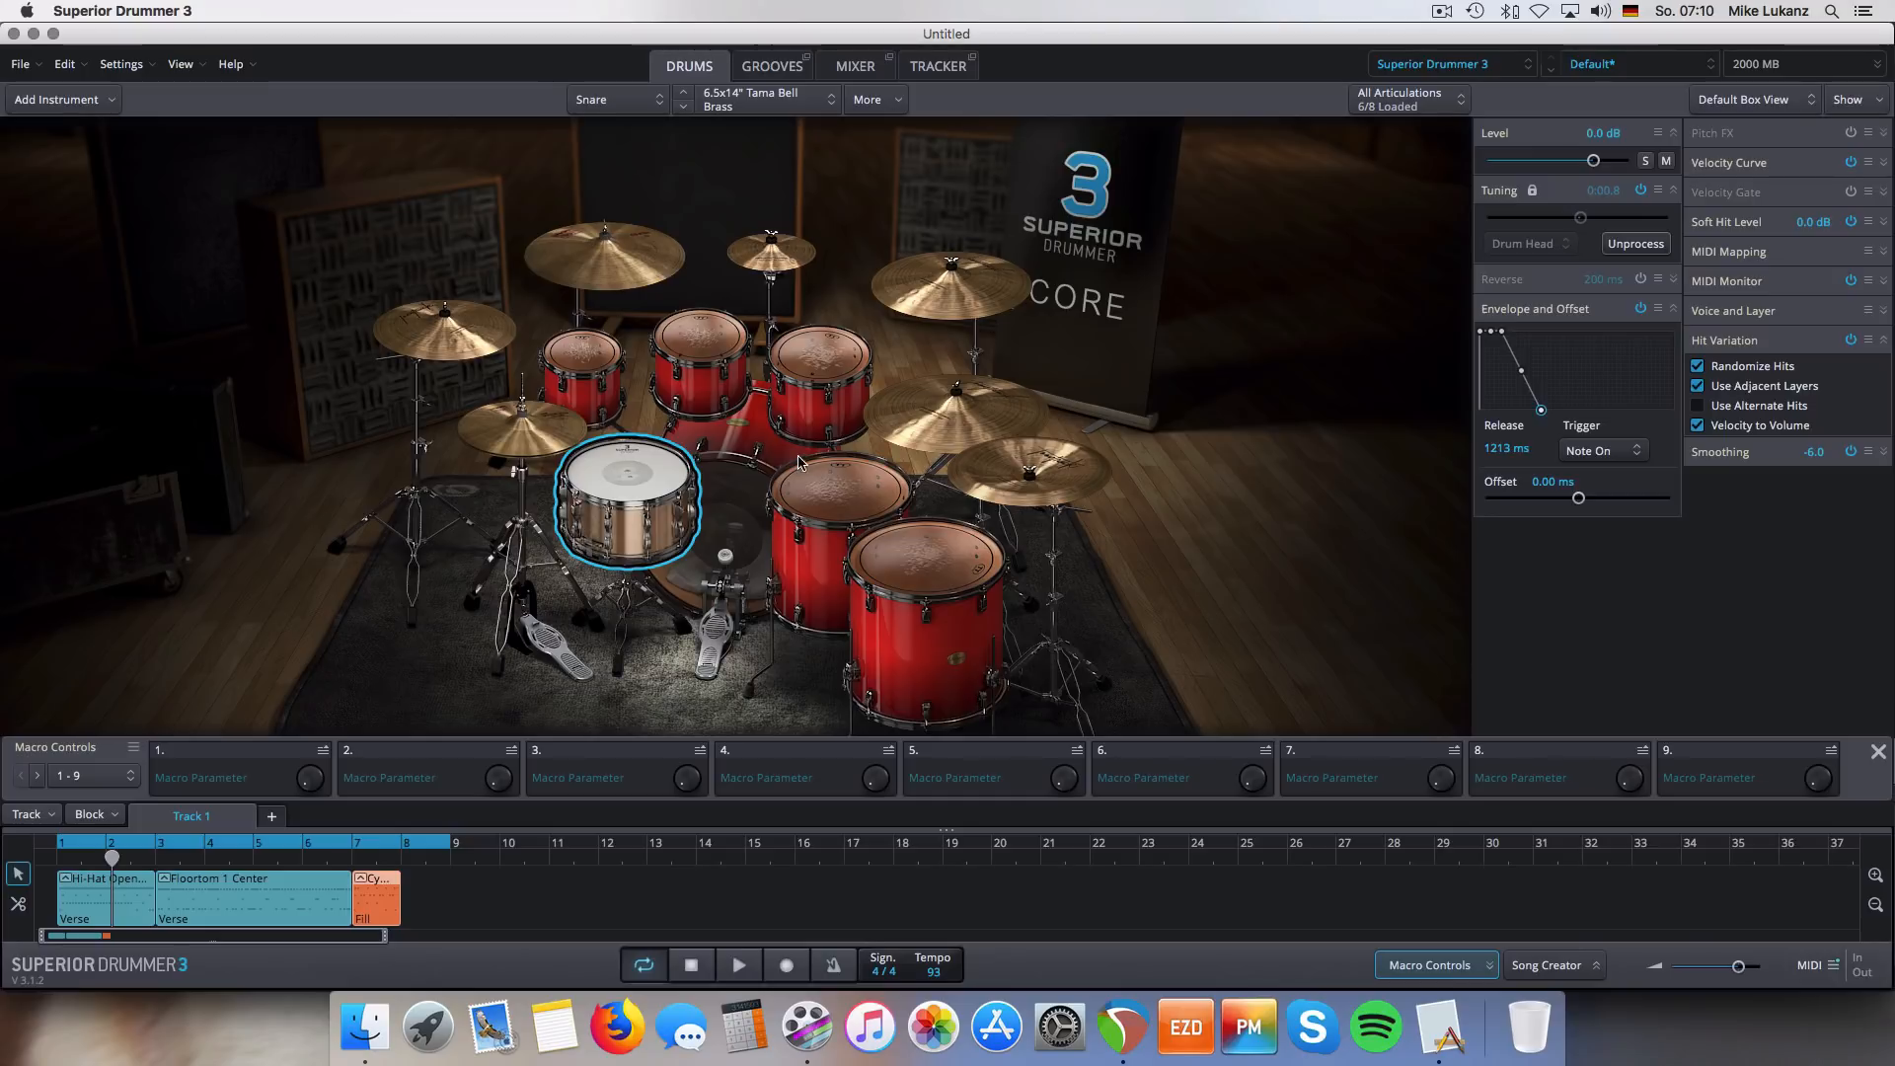
{"action": "left_click", "coordinate": [748, 485]}
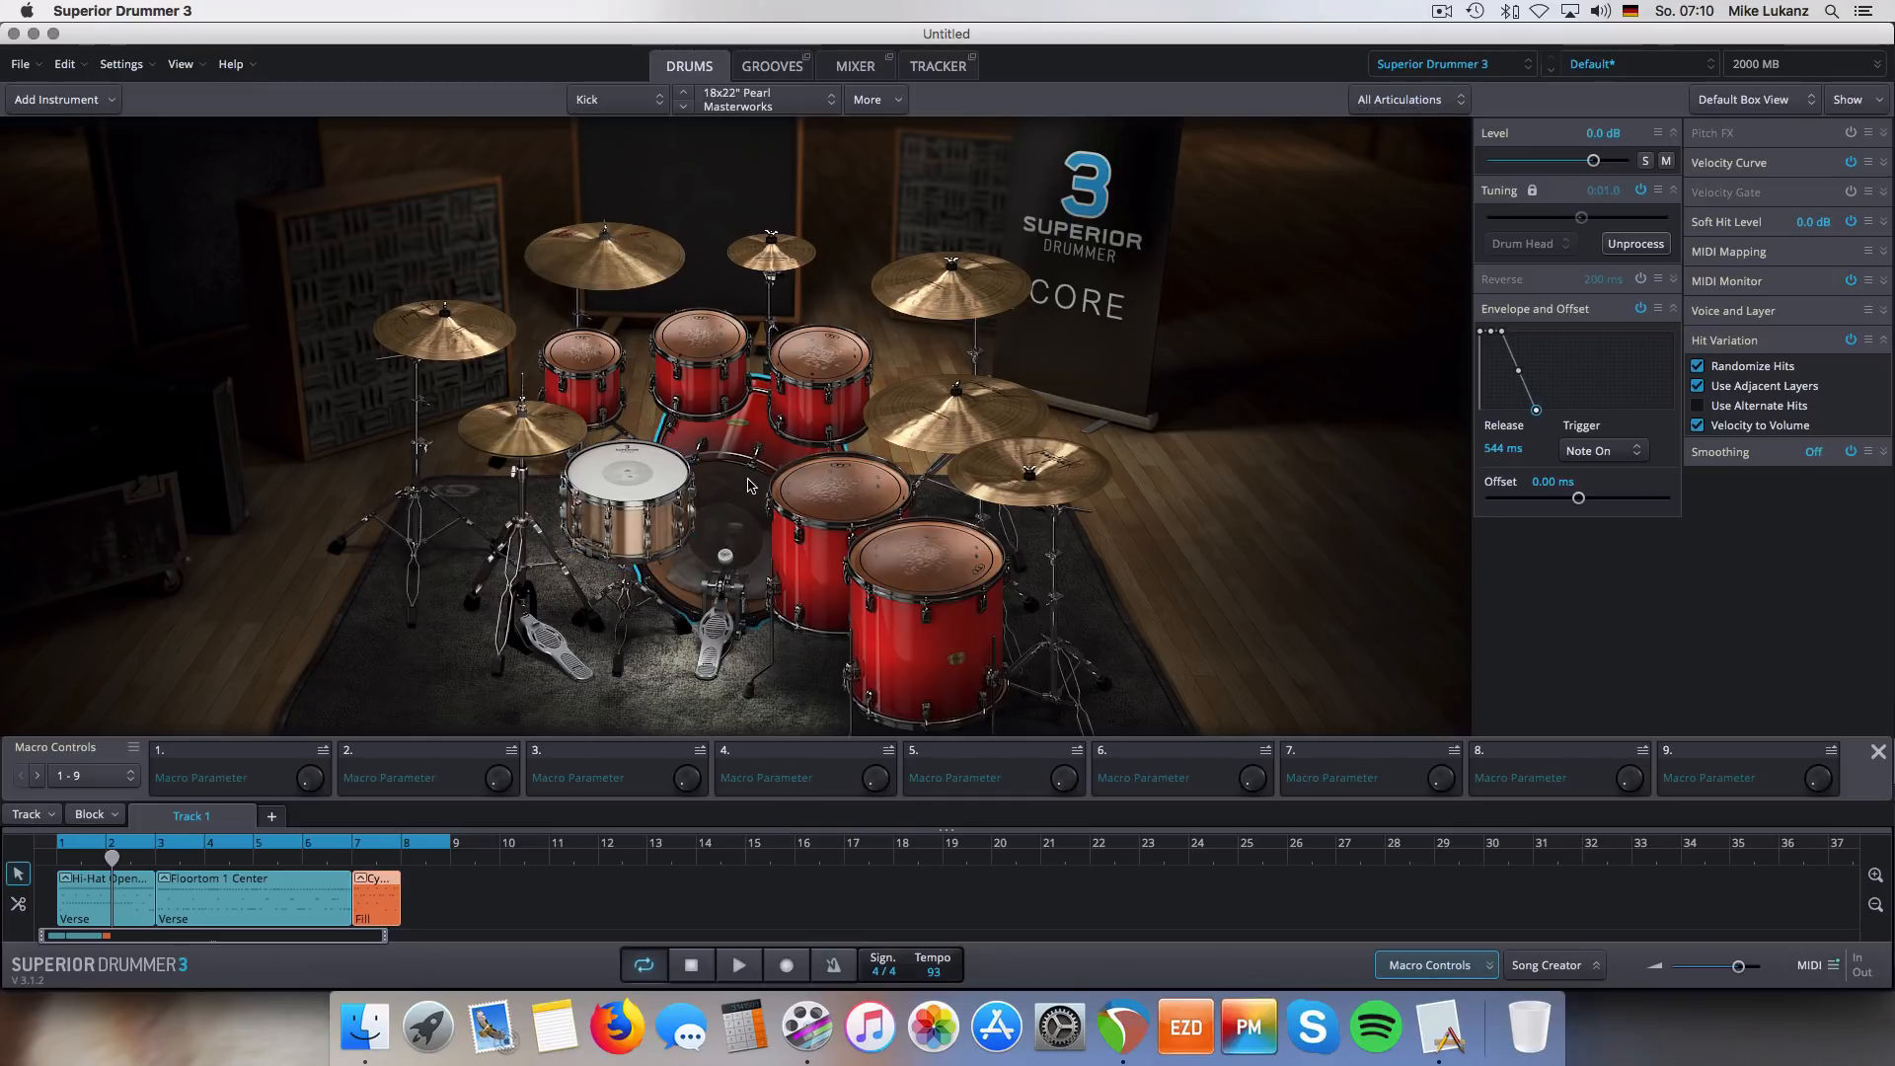
{"action": "right_click", "coordinate": [748, 484]}
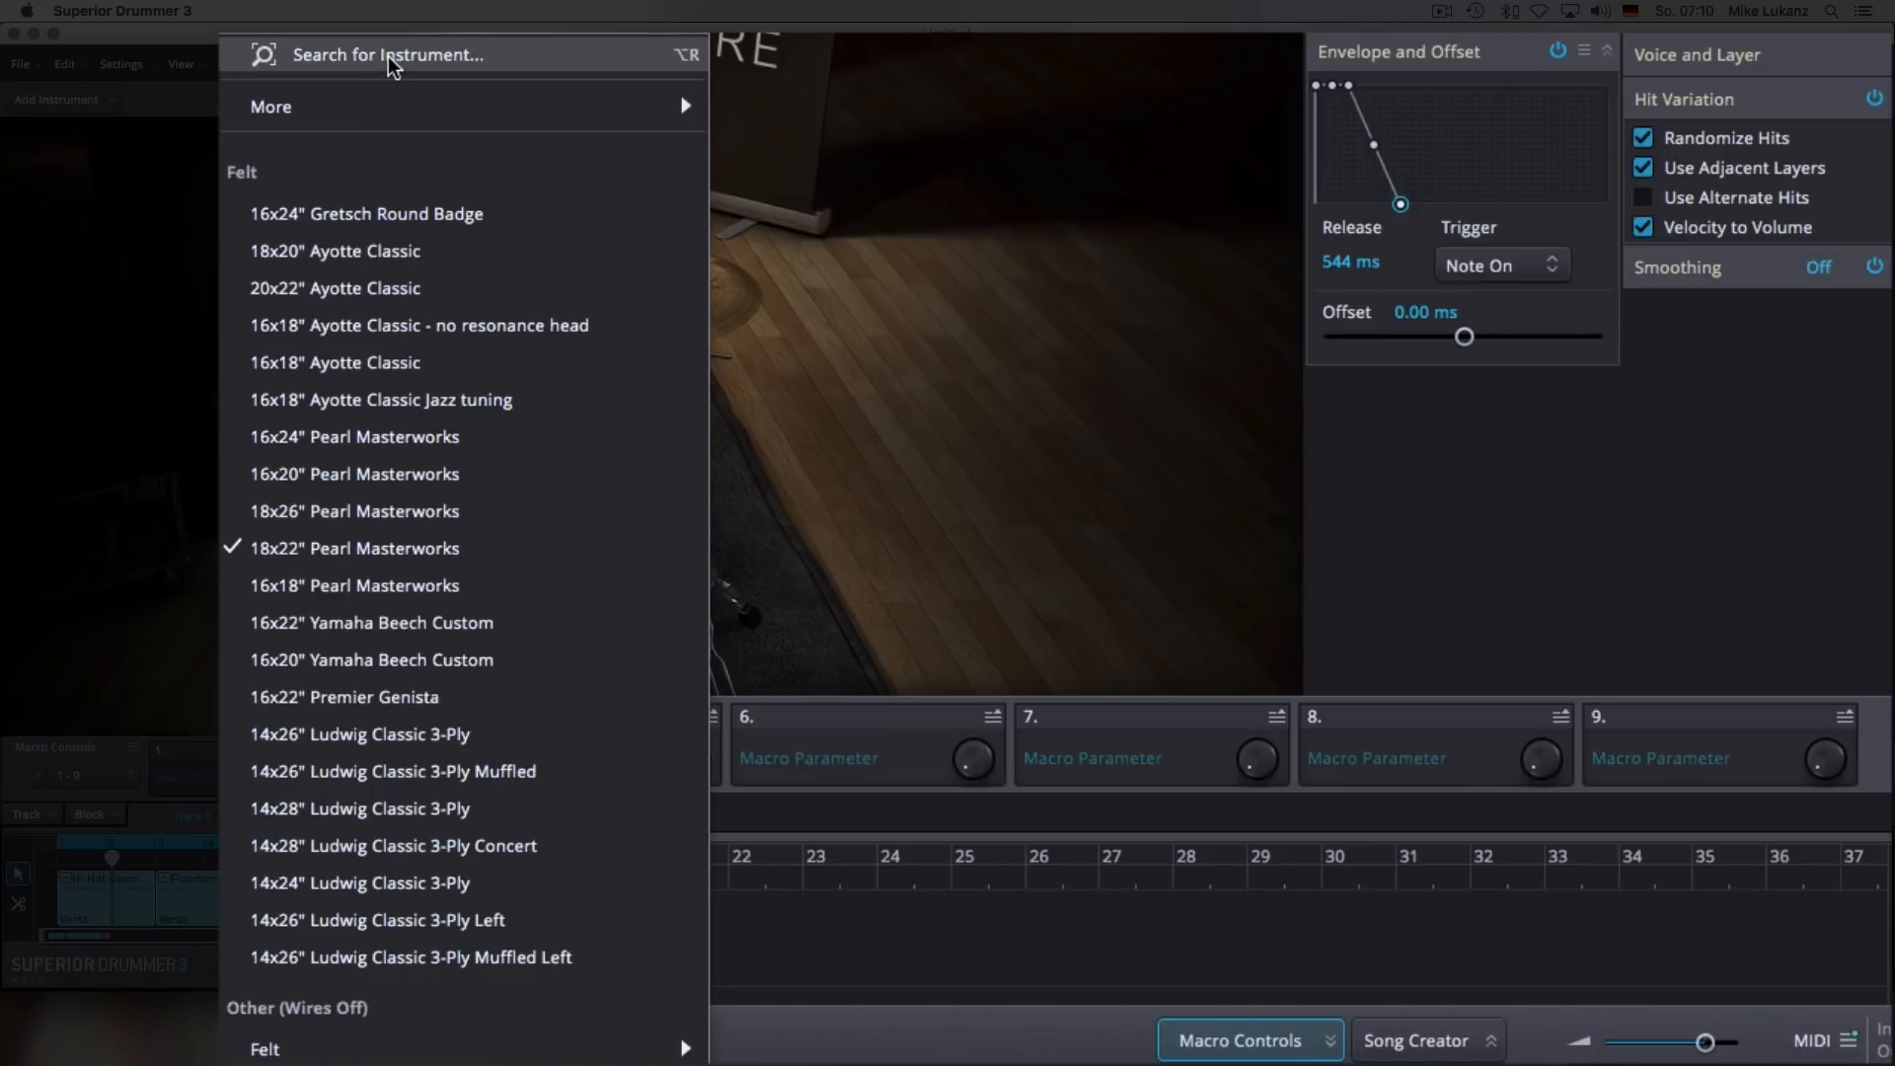
{"action": "mouse_move", "coordinate": [786, 347]}
{"action": "mouse_move", "coordinate": [770, 168]}
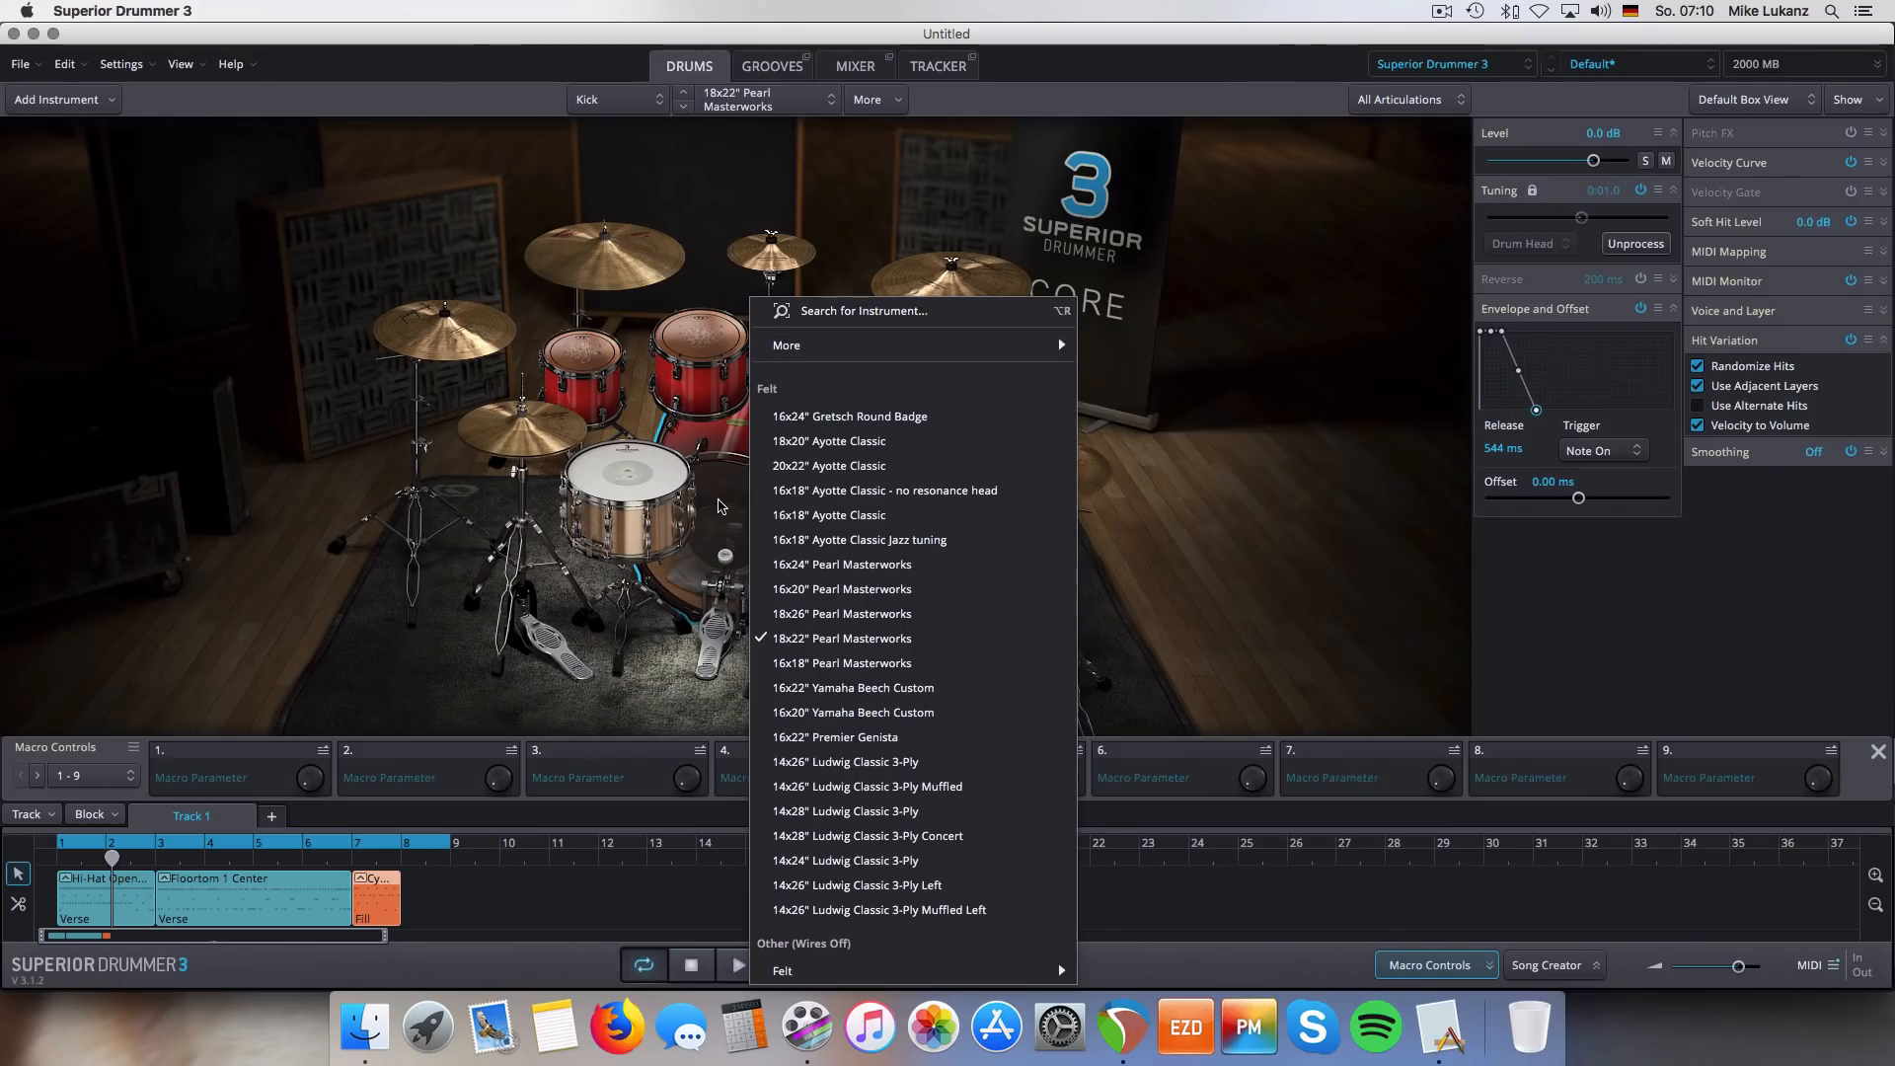
{"action": "left_click", "coordinate": [719, 505]}
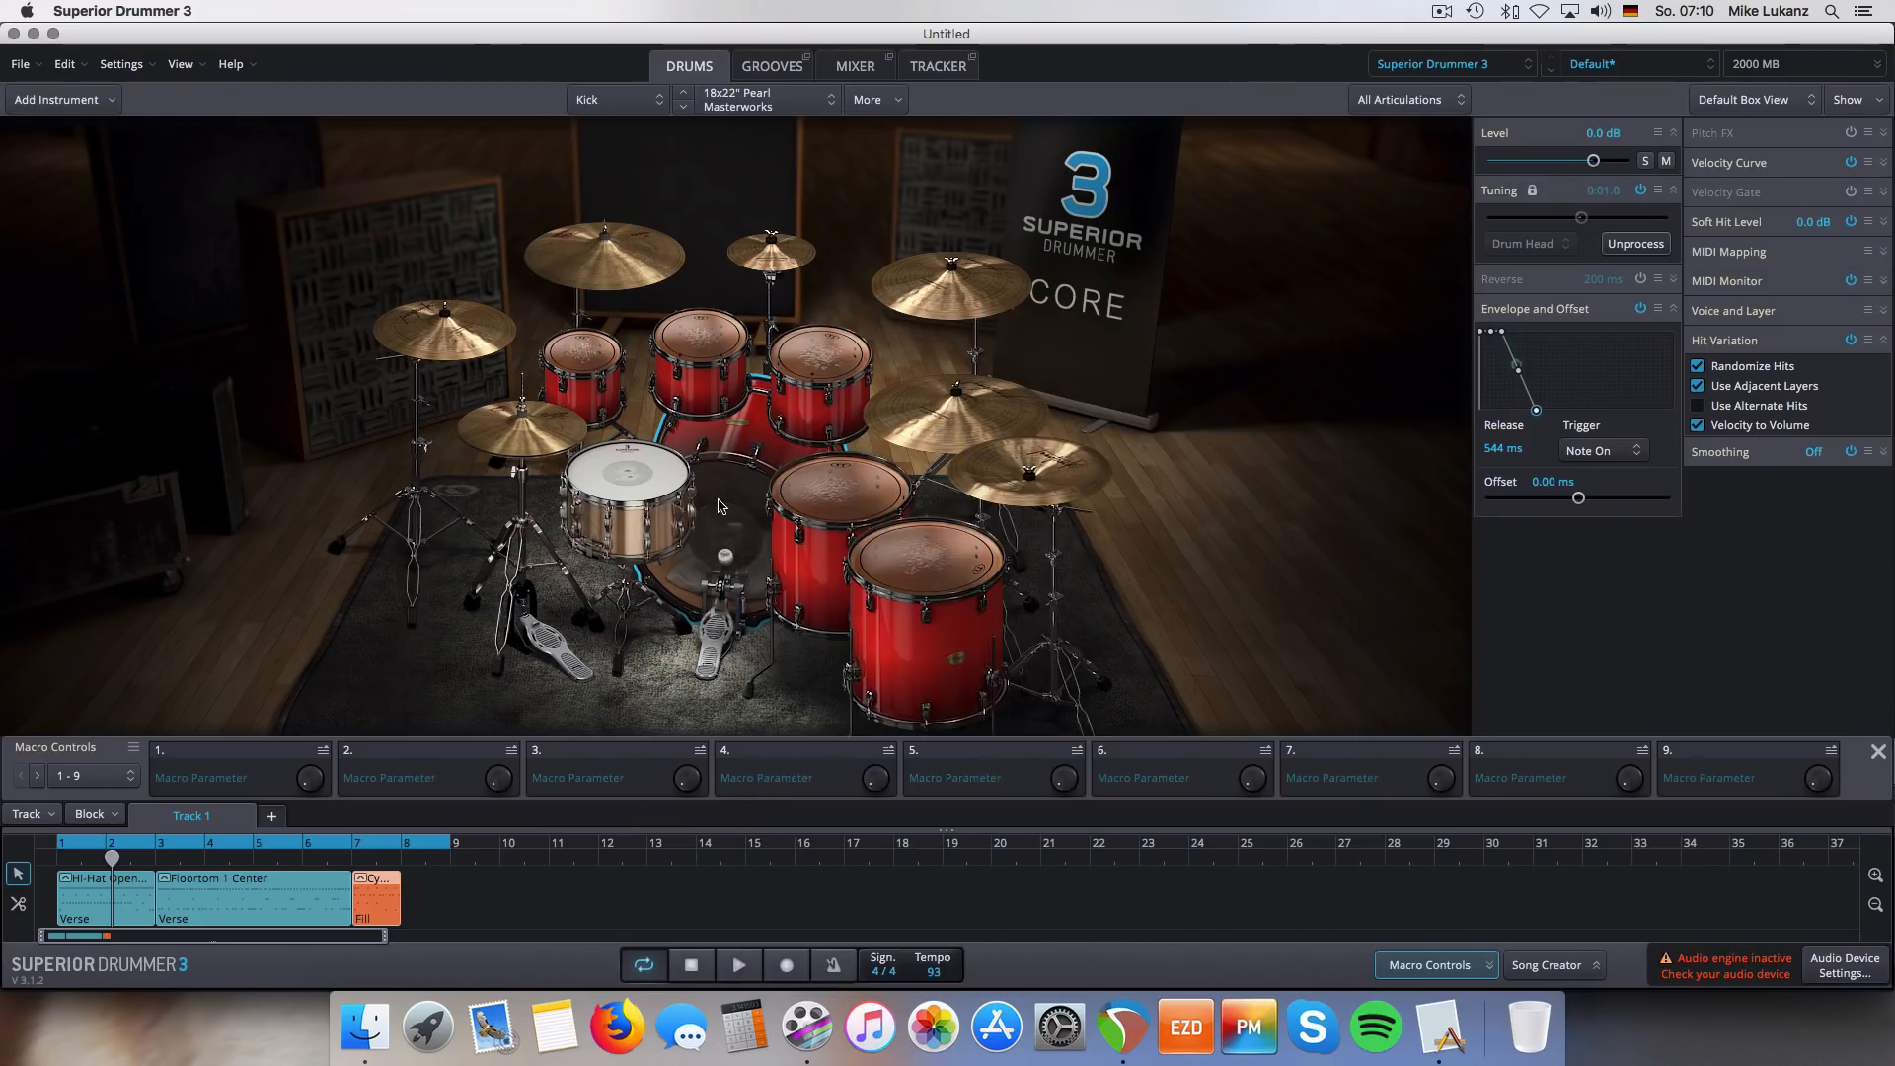
- Open the instrument search for stacking a sound on the kick and filter it to the Superior Drummer 3 - Preset Sounds library
{"action": "right_click", "coordinate": [732, 485]}
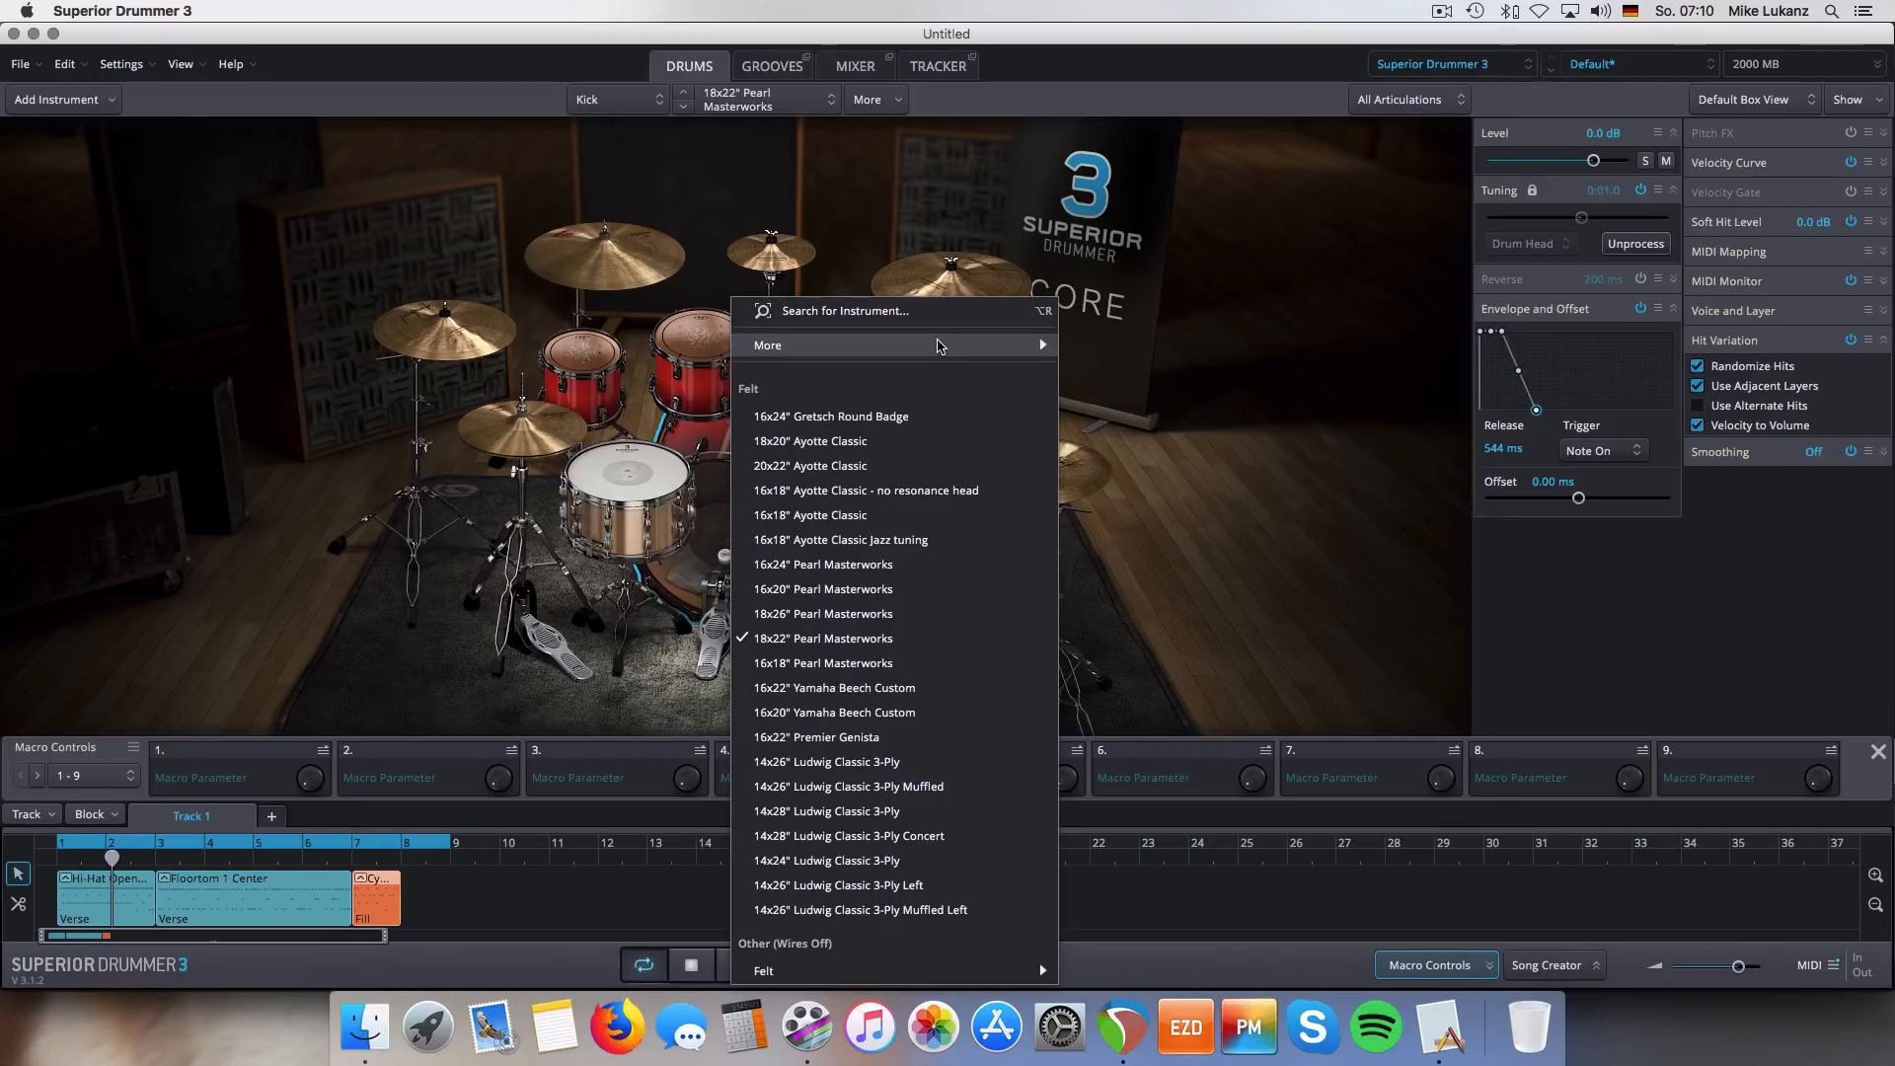
{"action": "mouse_move", "coordinate": [942, 345]}
{"action": "mouse_move", "coordinate": [1194, 387]}
{"action": "left_click", "coordinate": [1368, 387]}
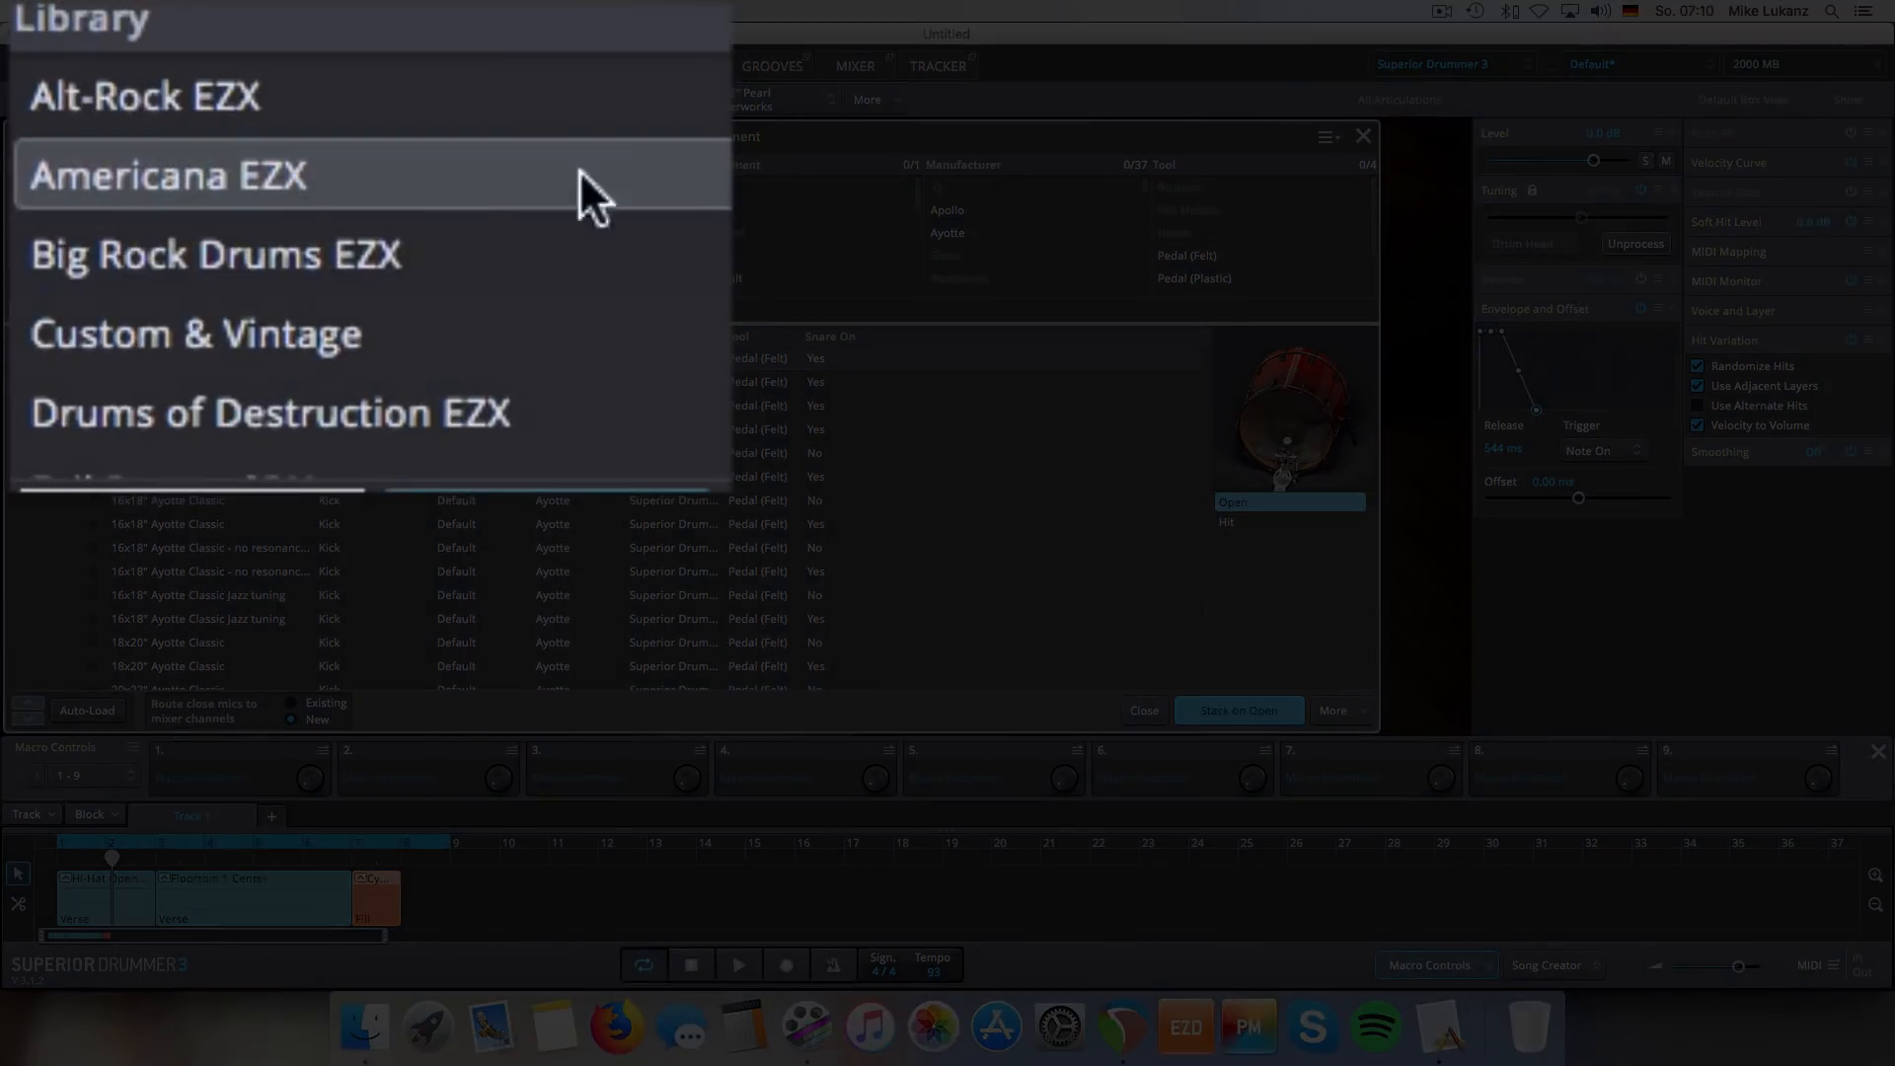
{"action": "scroll", "coordinate": [154, 238], "scroll_direction": "down", "scroll_amount": 3}
{"action": "scroll", "coordinate": [524, 272], "scroll_direction": "down", "scroll_amount": 15}
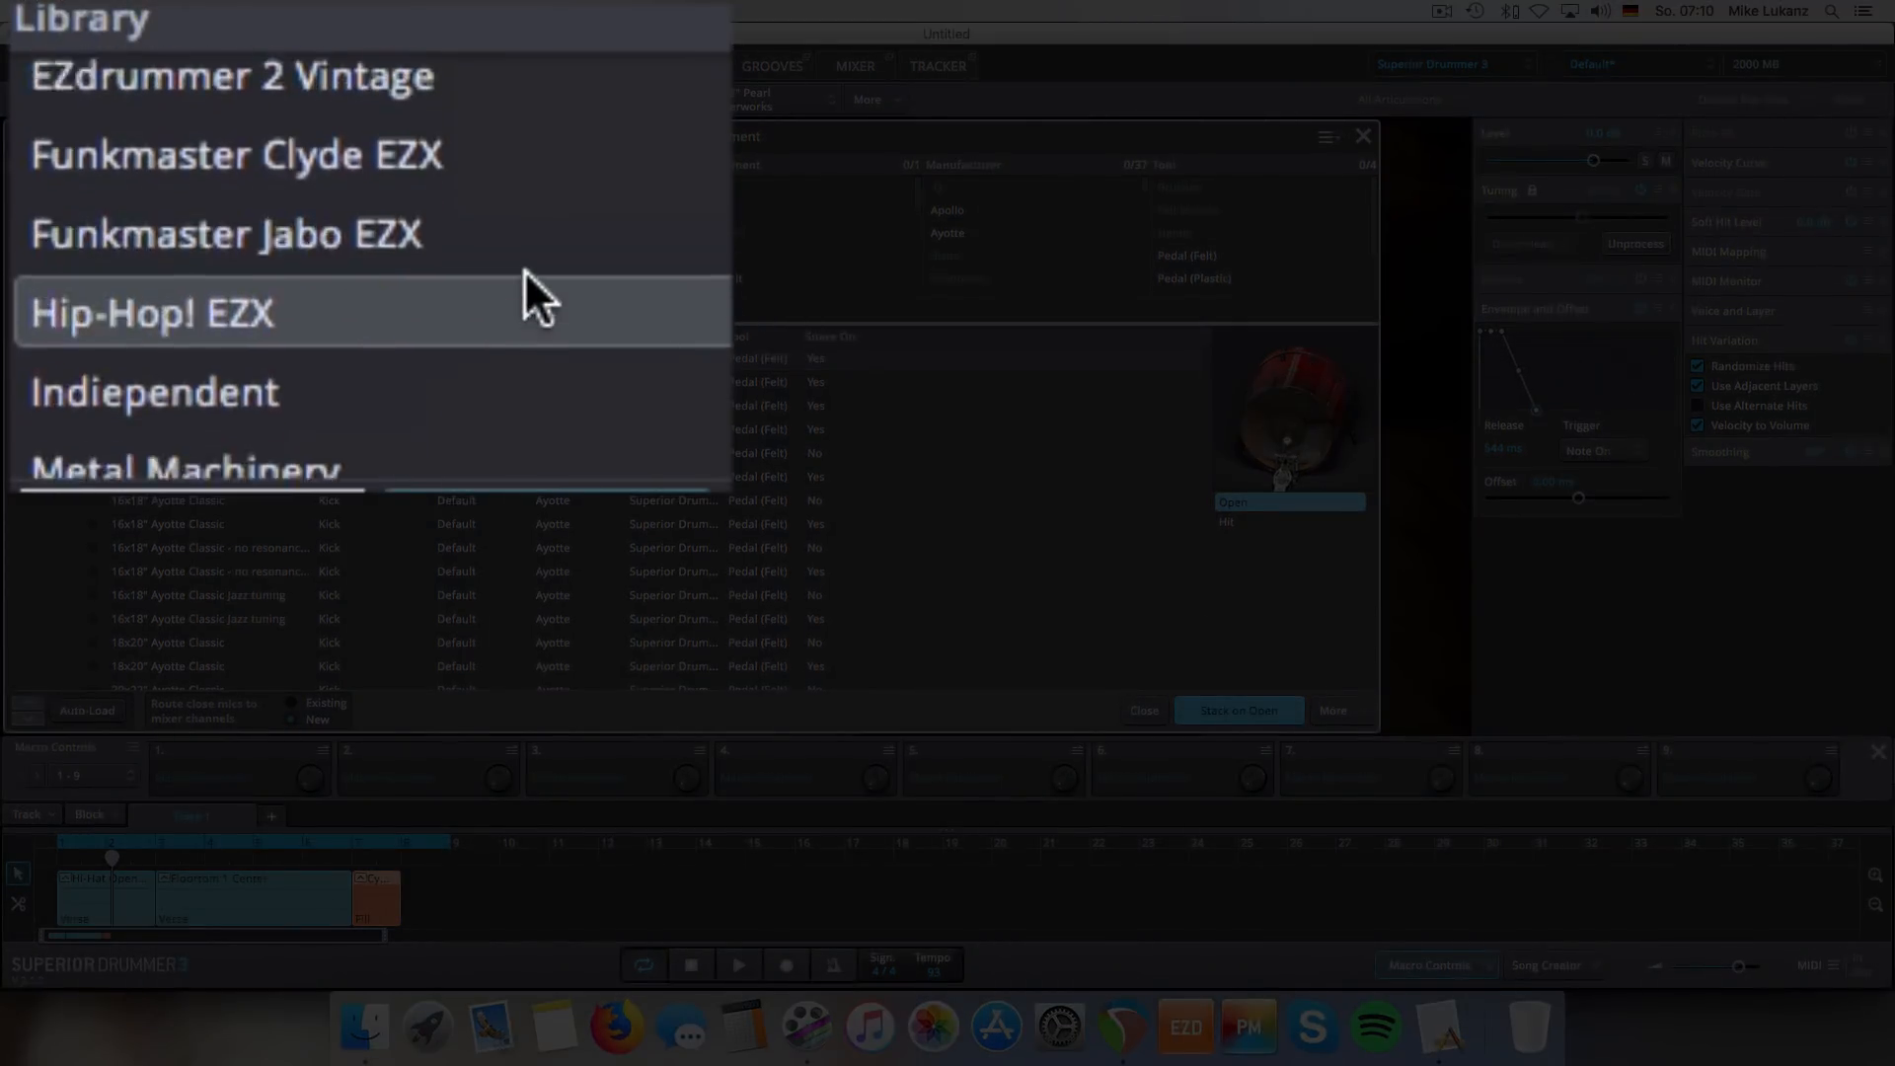
{"action": "scroll", "coordinate": [524, 270], "scroll_direction": "down", "scroll_amount": 2}
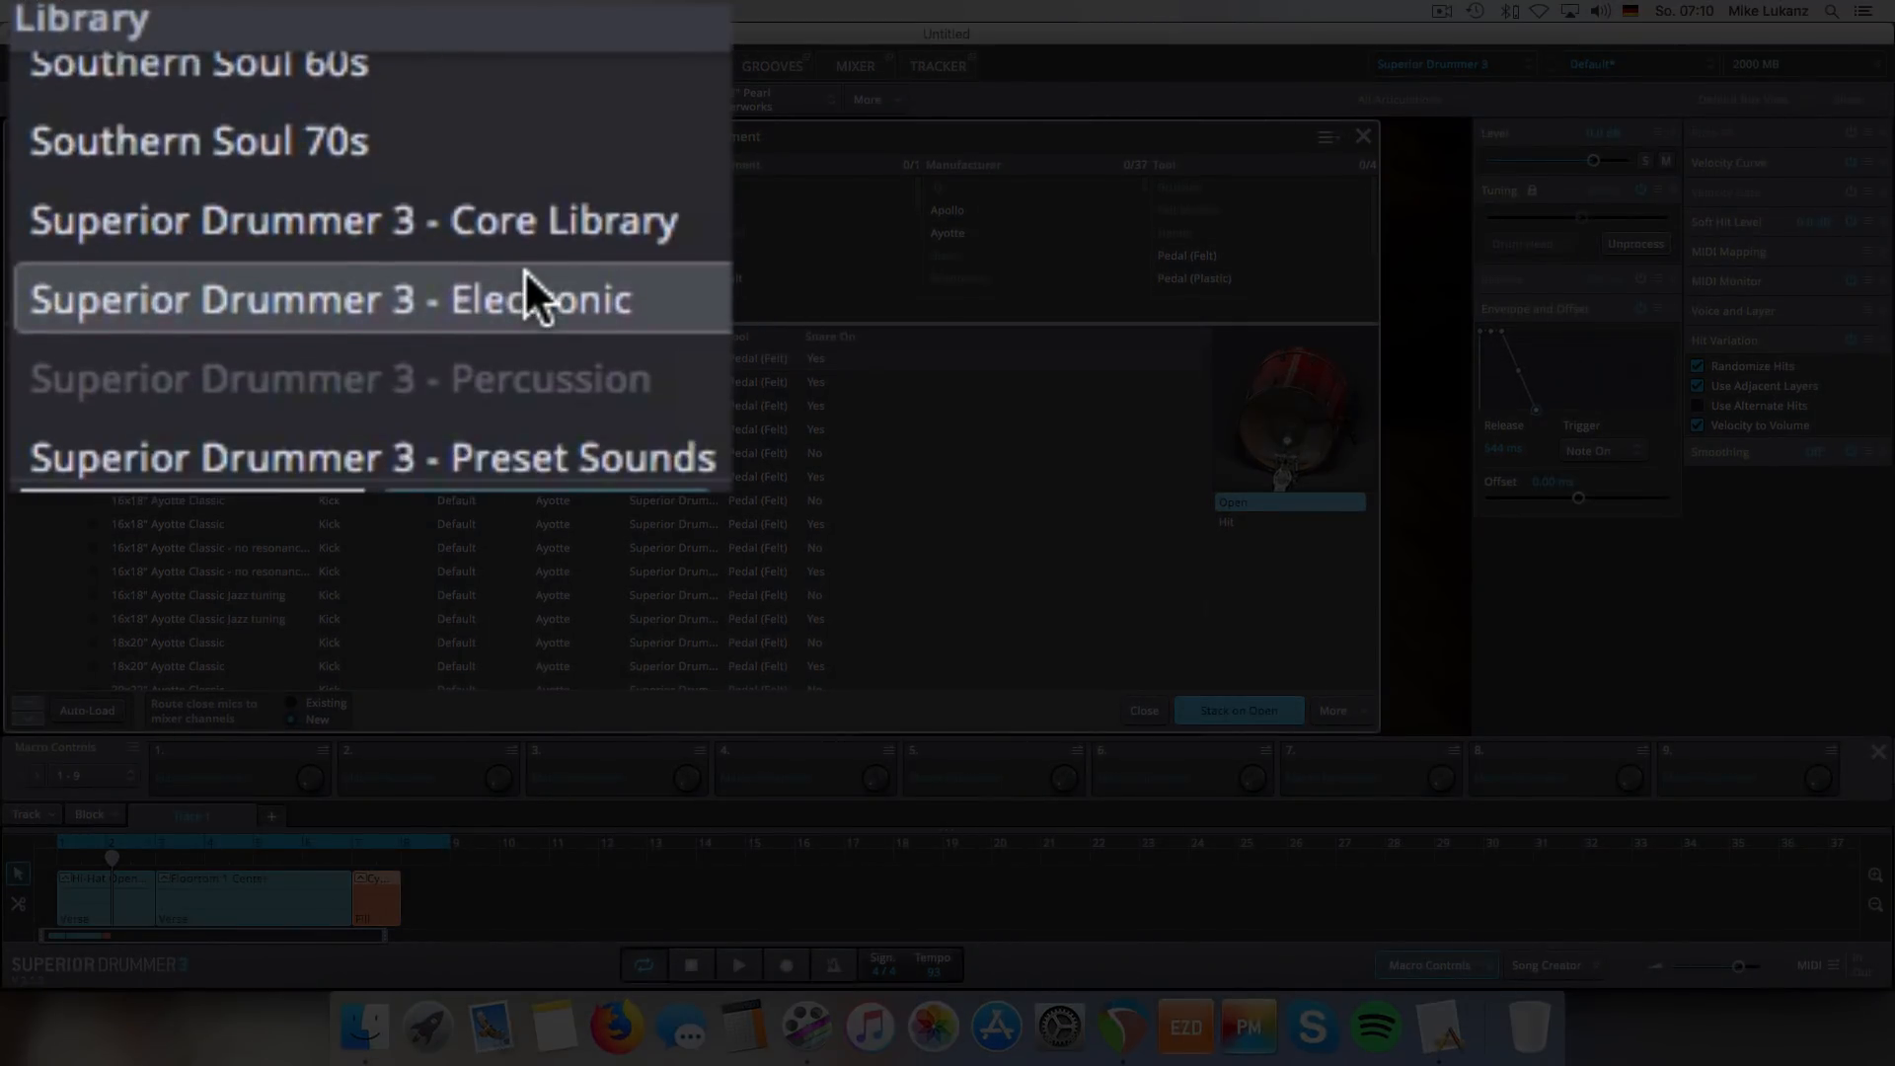
{"action": "left_click", "coordinate": [430, 394]}
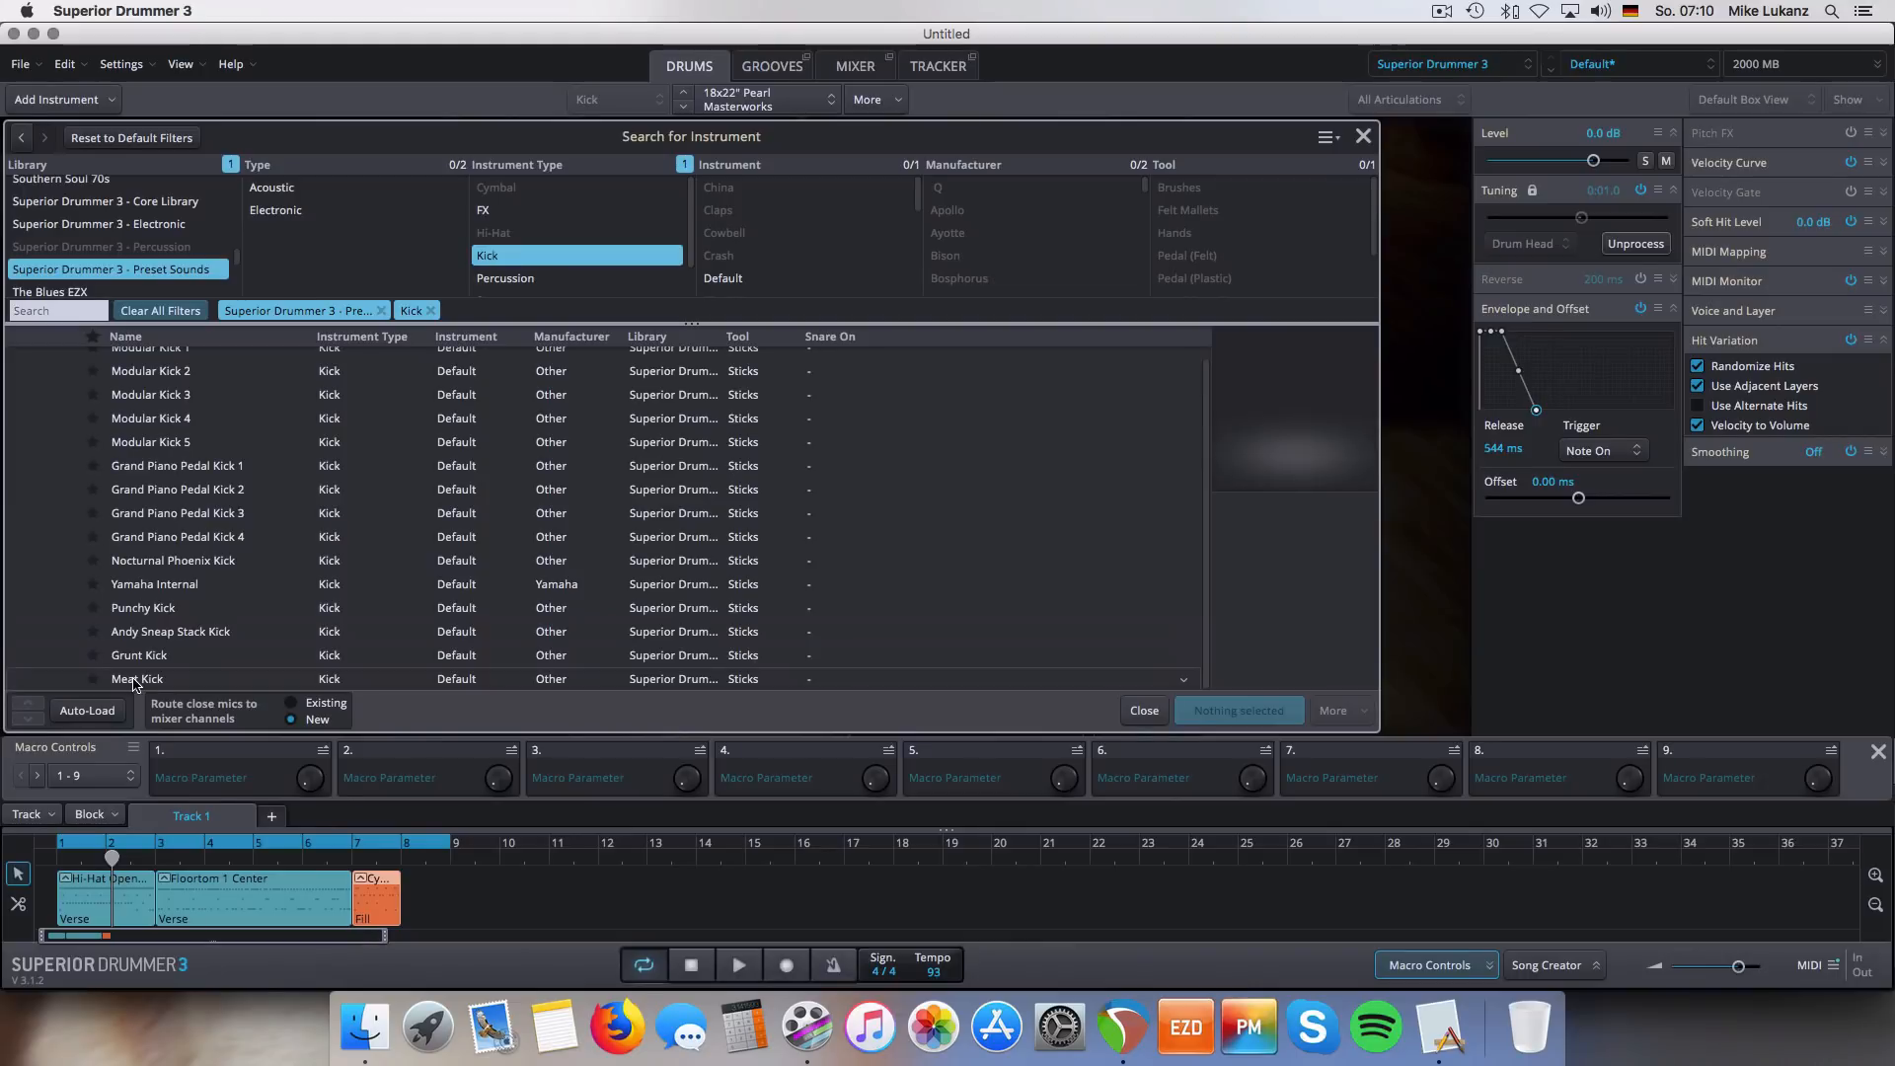
- Audition the Meat Kick, Grunt Kick, Andy Sneap Stack Kick and Punchy Kick presets
{"action": "left_click", "coordinate": [331, 903]}
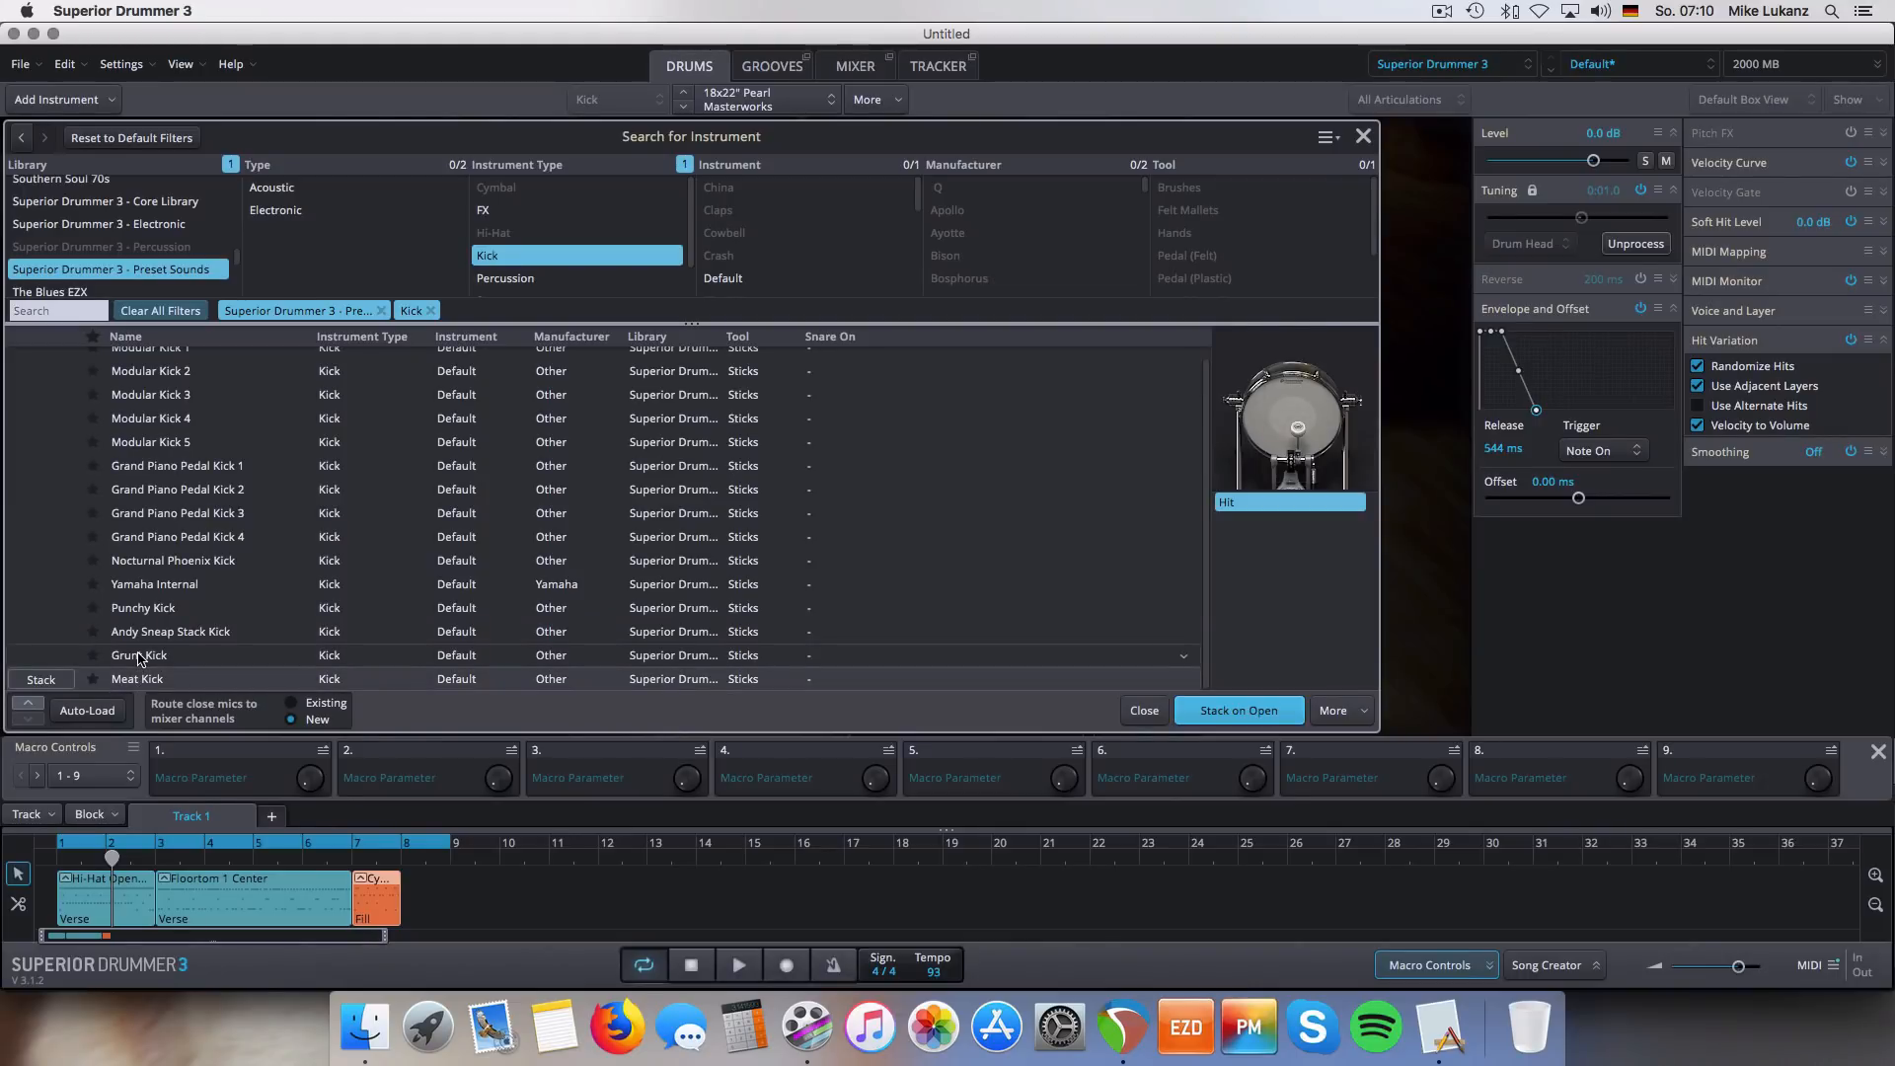
{"action": "left_click", "coordinate": [143, 655]}
{"action": "left_click", "coordinate": [142, 656]}
{"action": "left_click", "coordinate": [141, 637]}
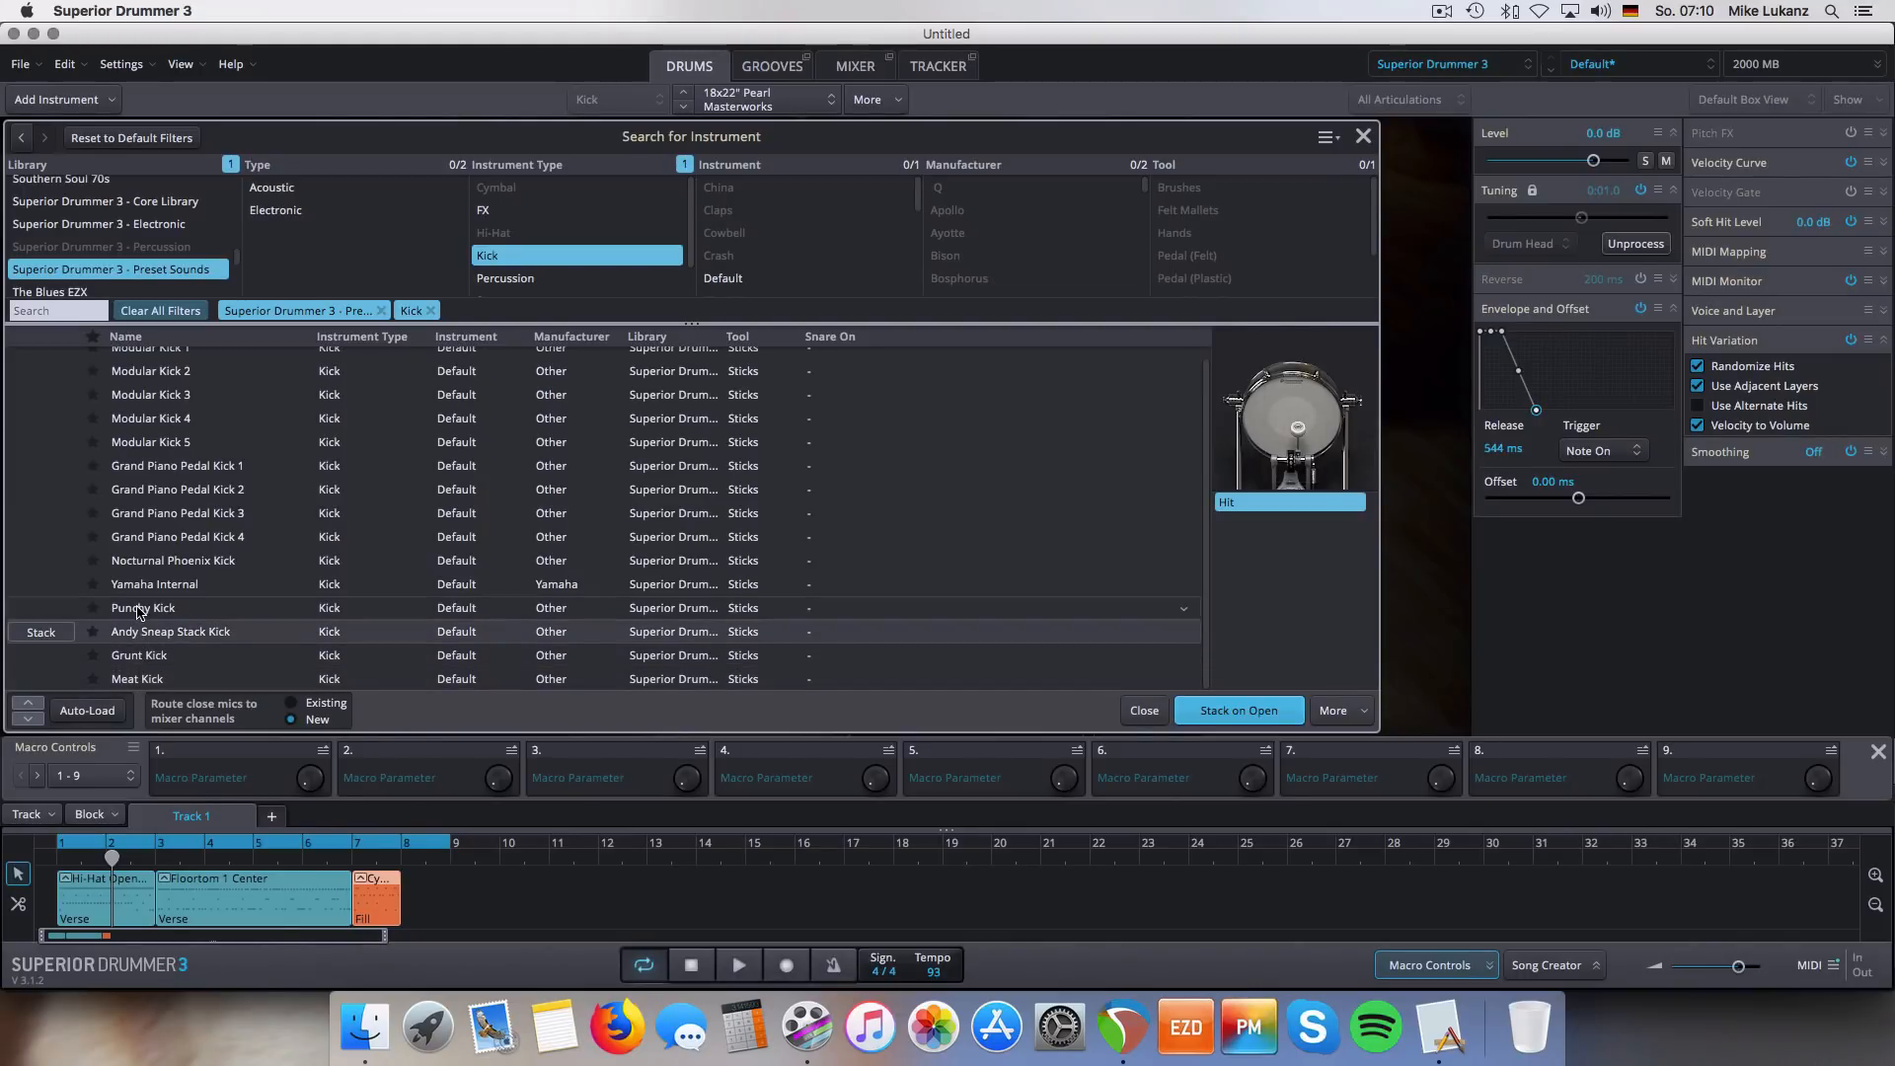
{"action": "left_click", "coordinate": [139, 608]}
- Stack the Meat Kick preset onto the kick drum and return to the mixer
{"action": "left_click", "coordinate": [120, 681]}
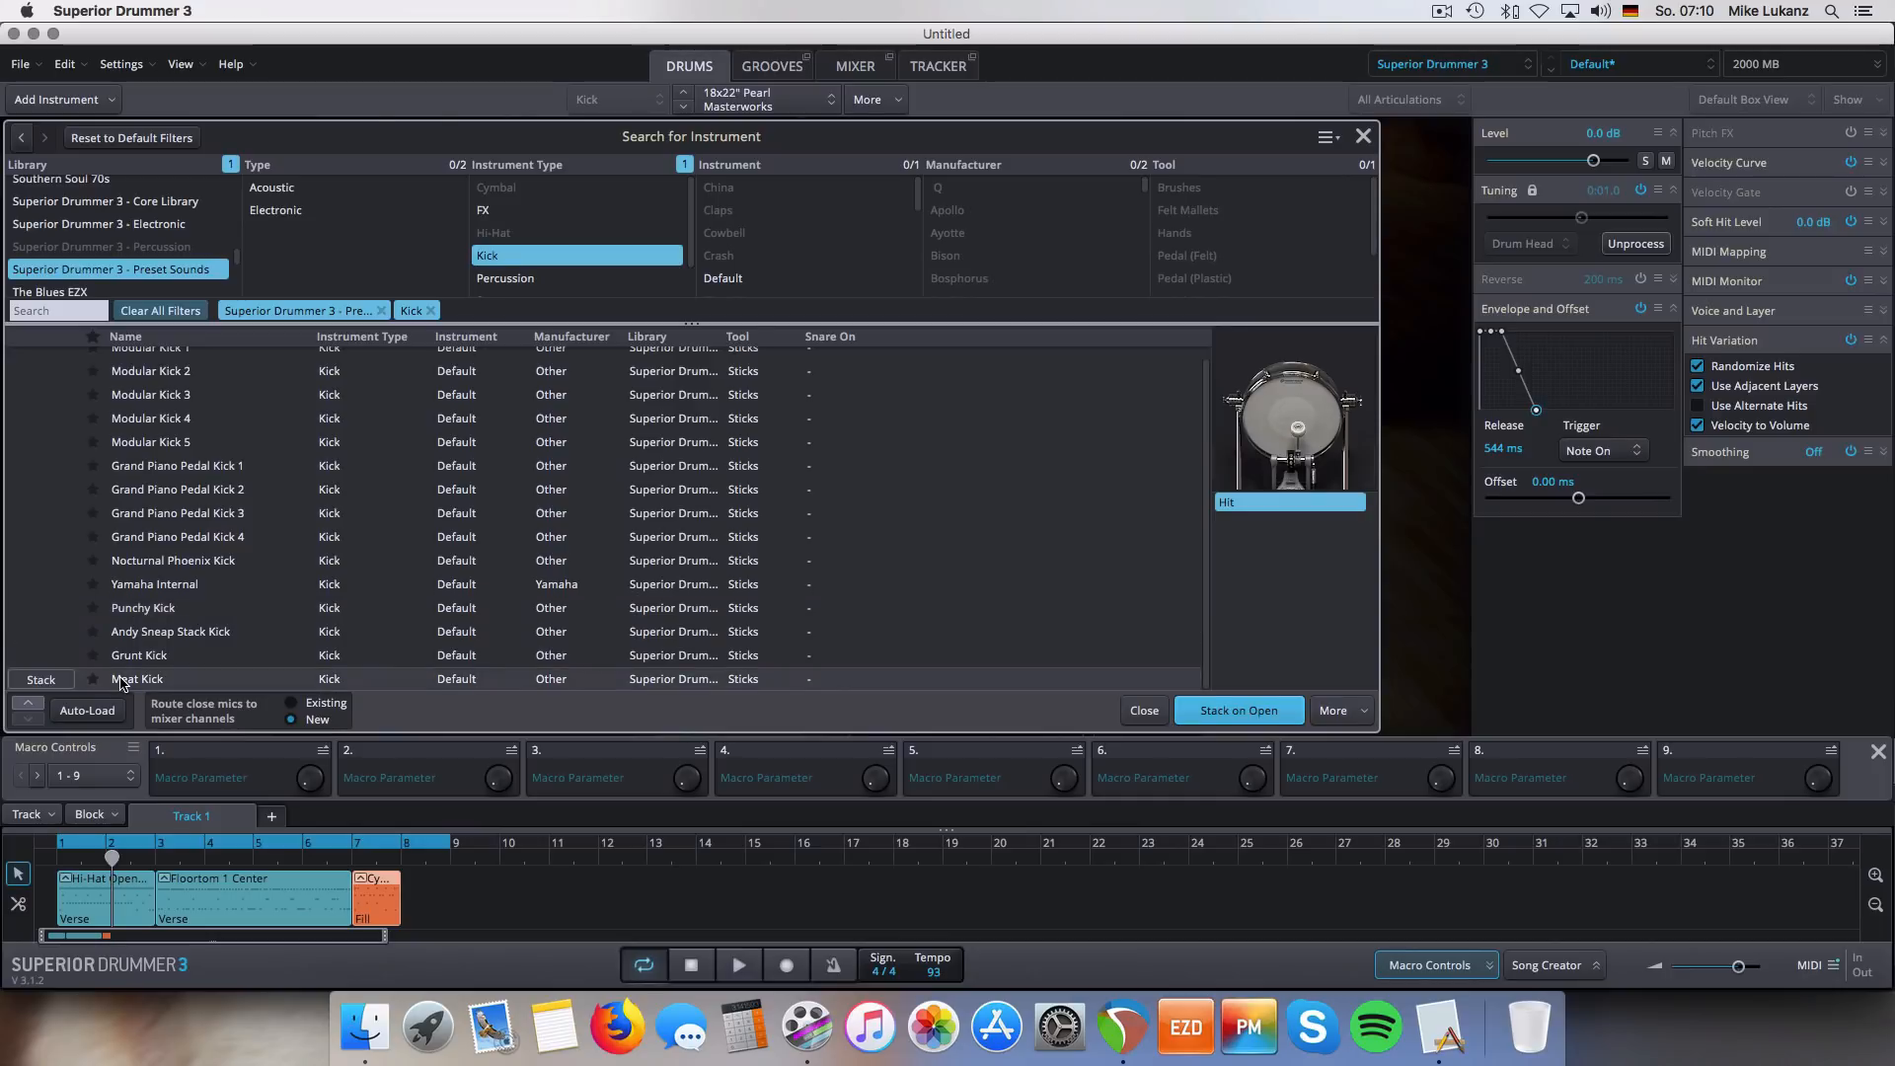
{"action": "left_click", "coordinate": [1235, 712]}
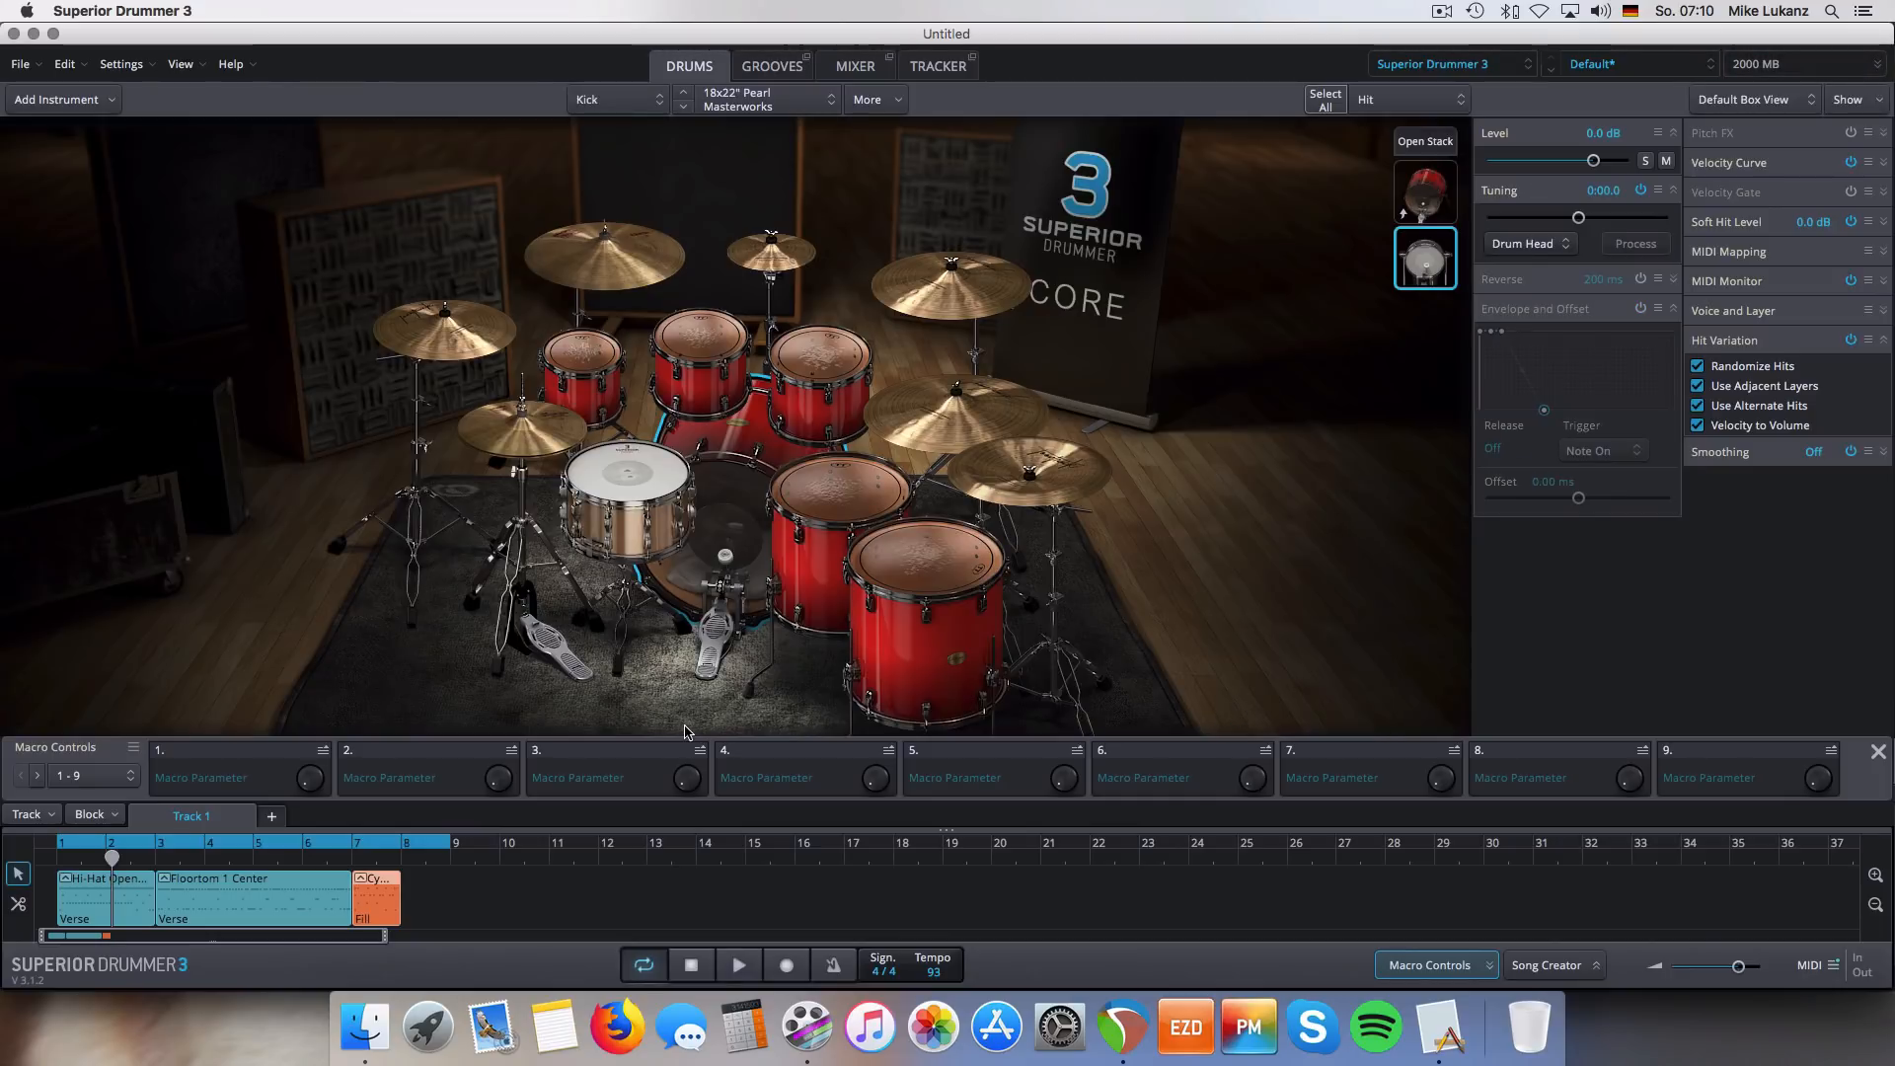
{"action": "left_click", "coordinate": [855, 66]}
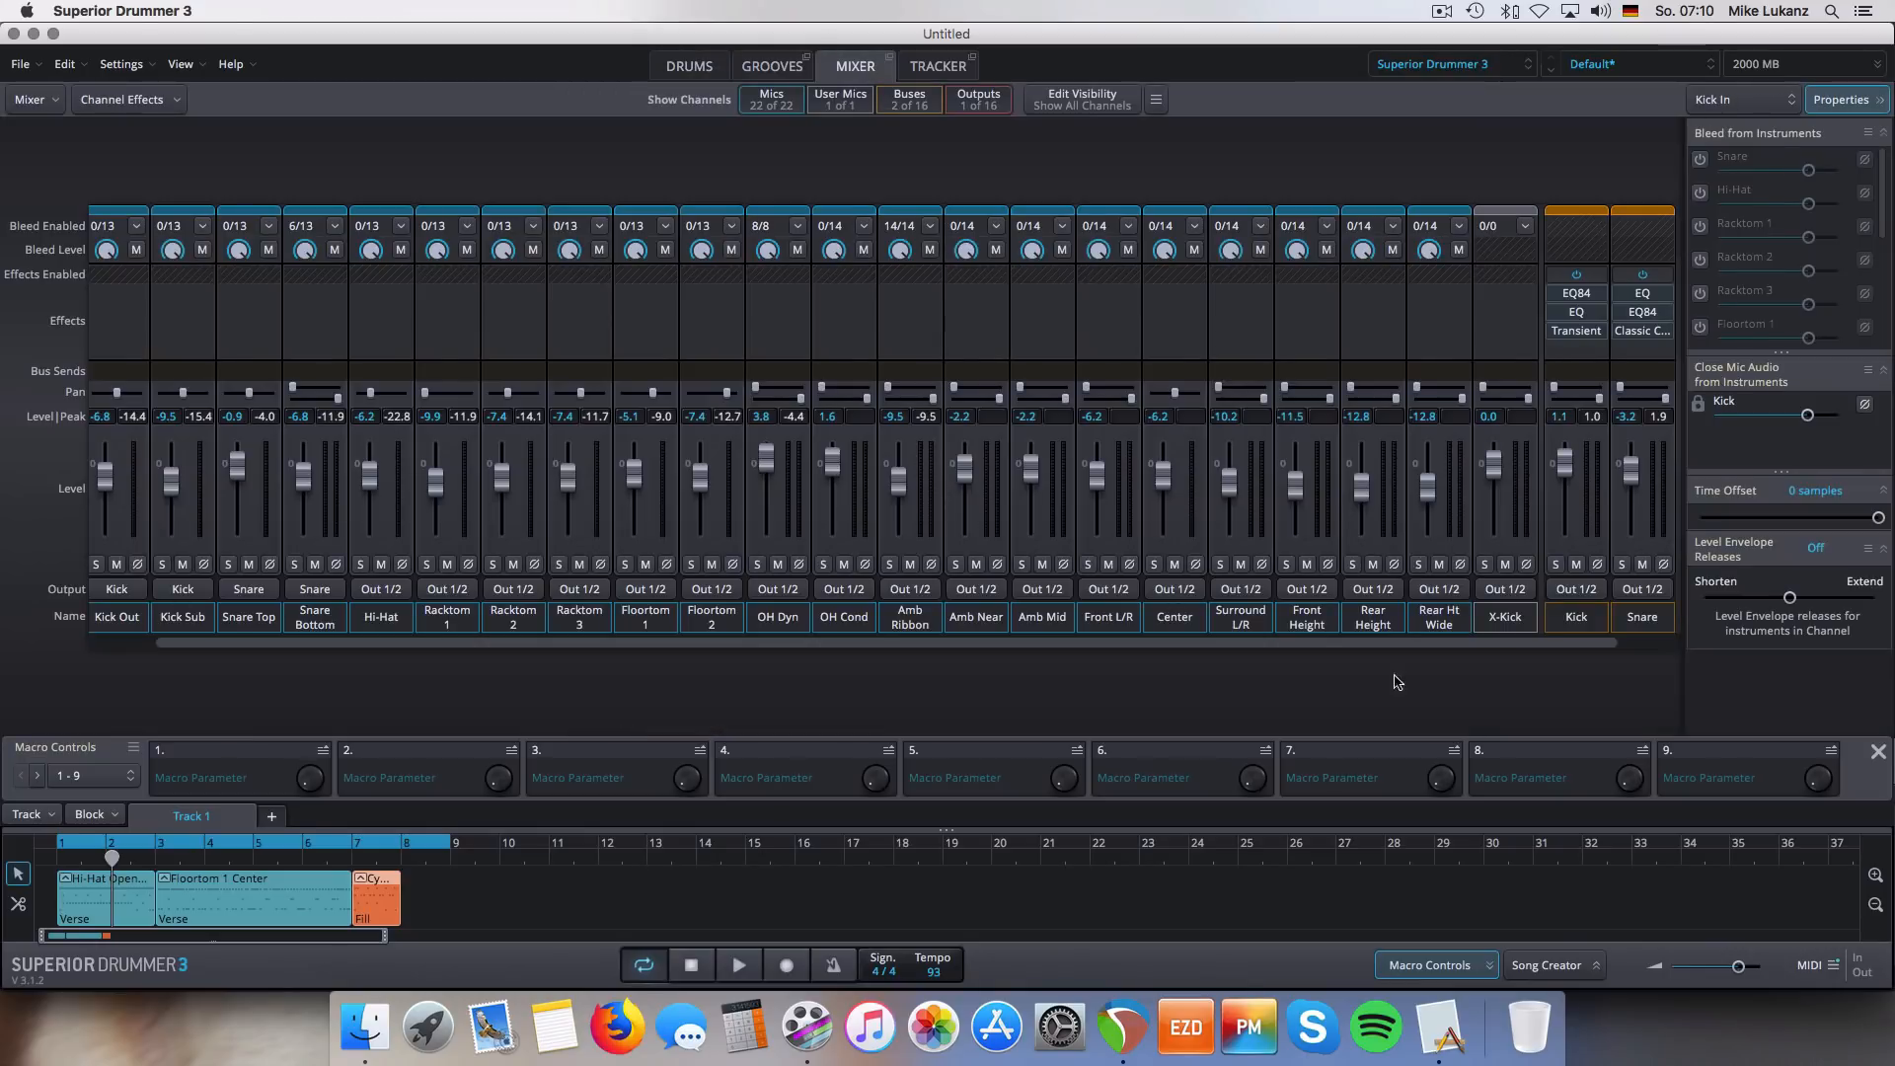
- Solo the Kick bus and the X-Kick channel and play the groove to hear the stacked kick
{"action": "left_click", "coordinate": [1556, 565]}
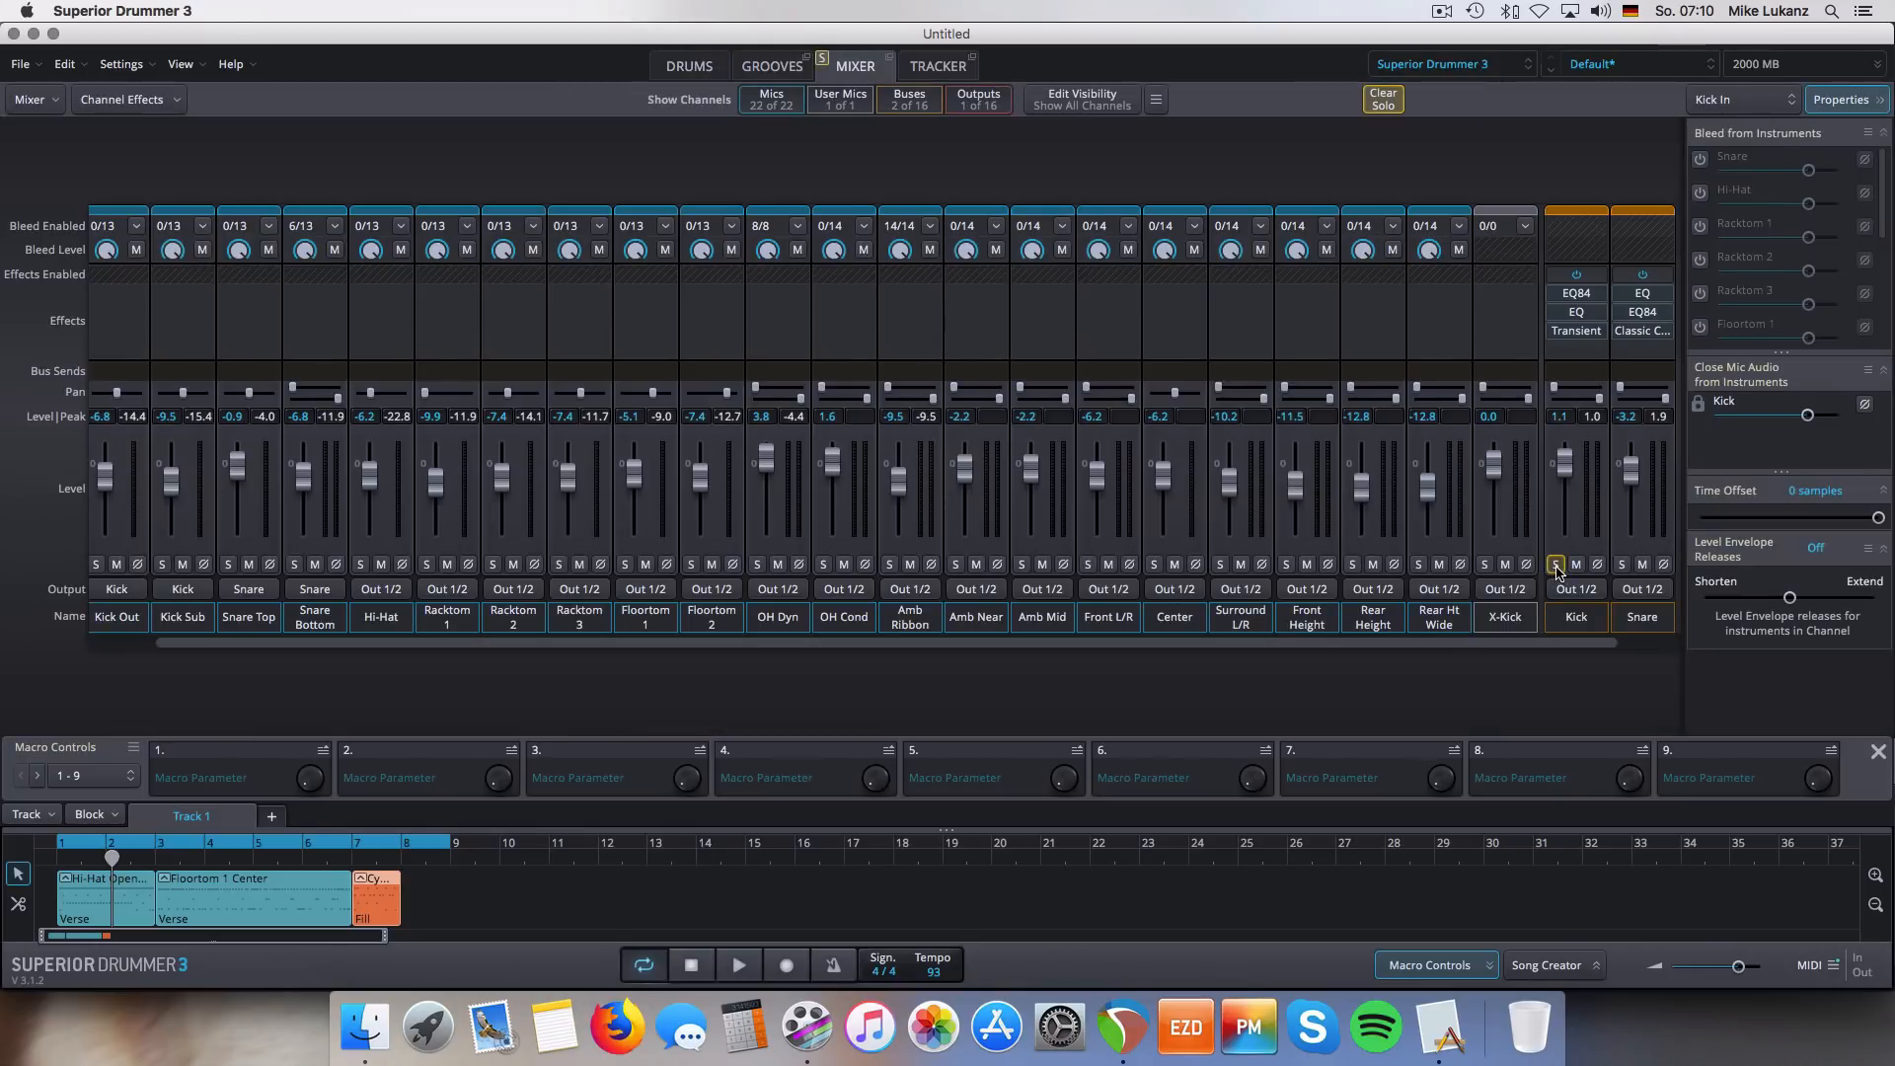
{"action": "left_click", "coordinate": [1485, 565]}
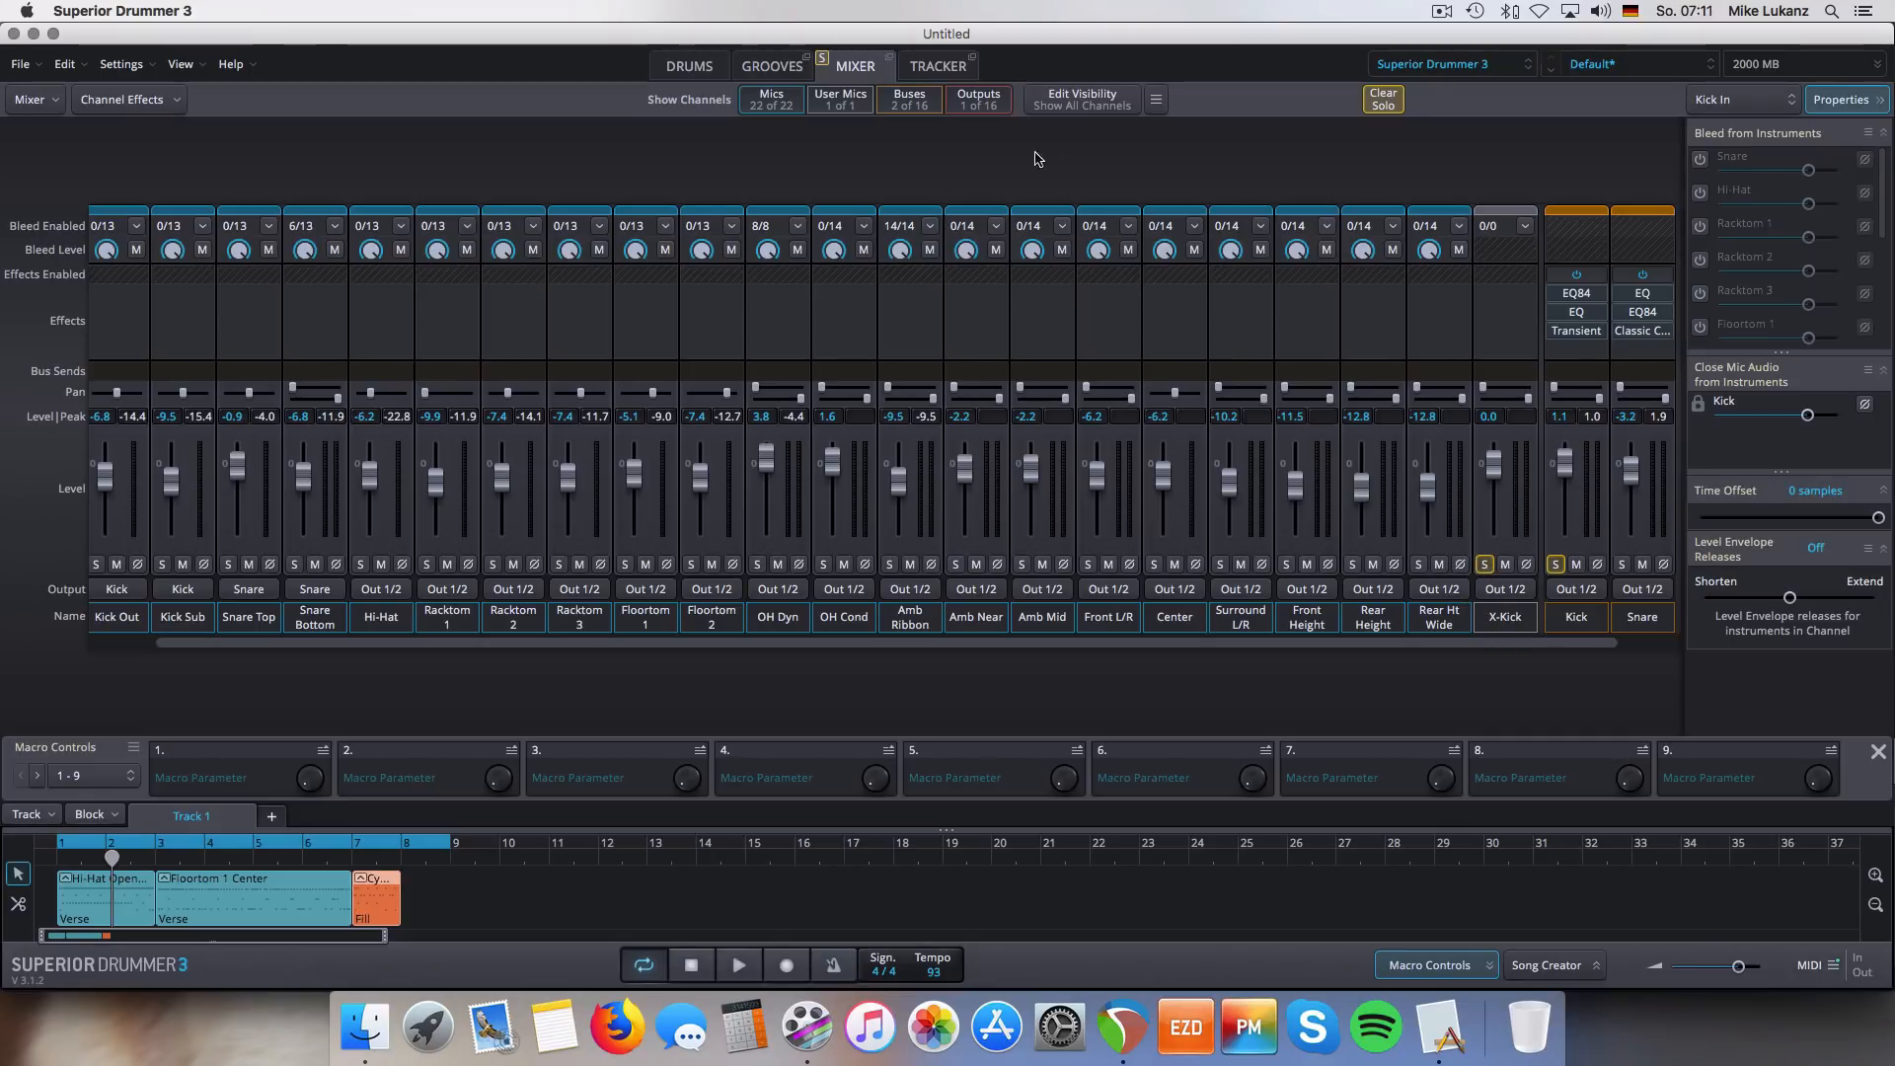
{"action": "left_click", "coordinate": [690, 65]}
{"action": "key", "text": "space"}
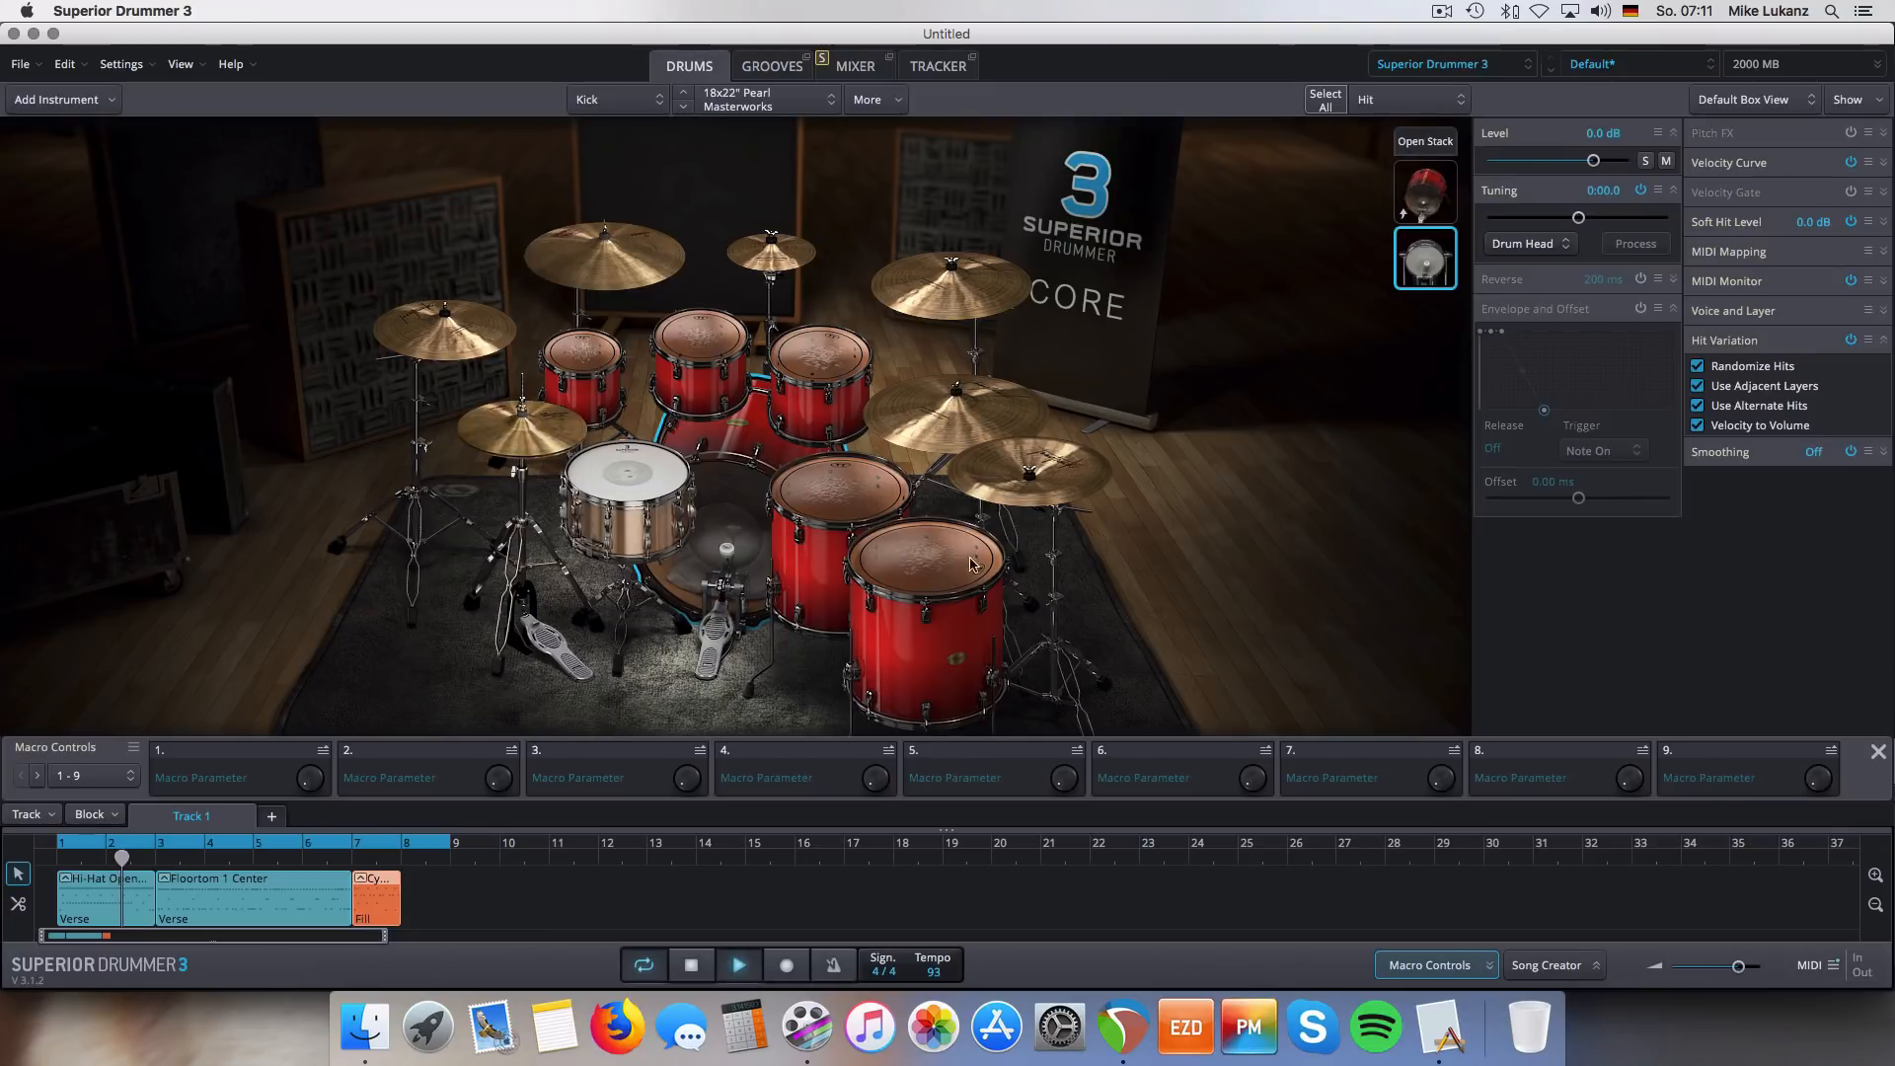
{"action": "key", "text": "space"}
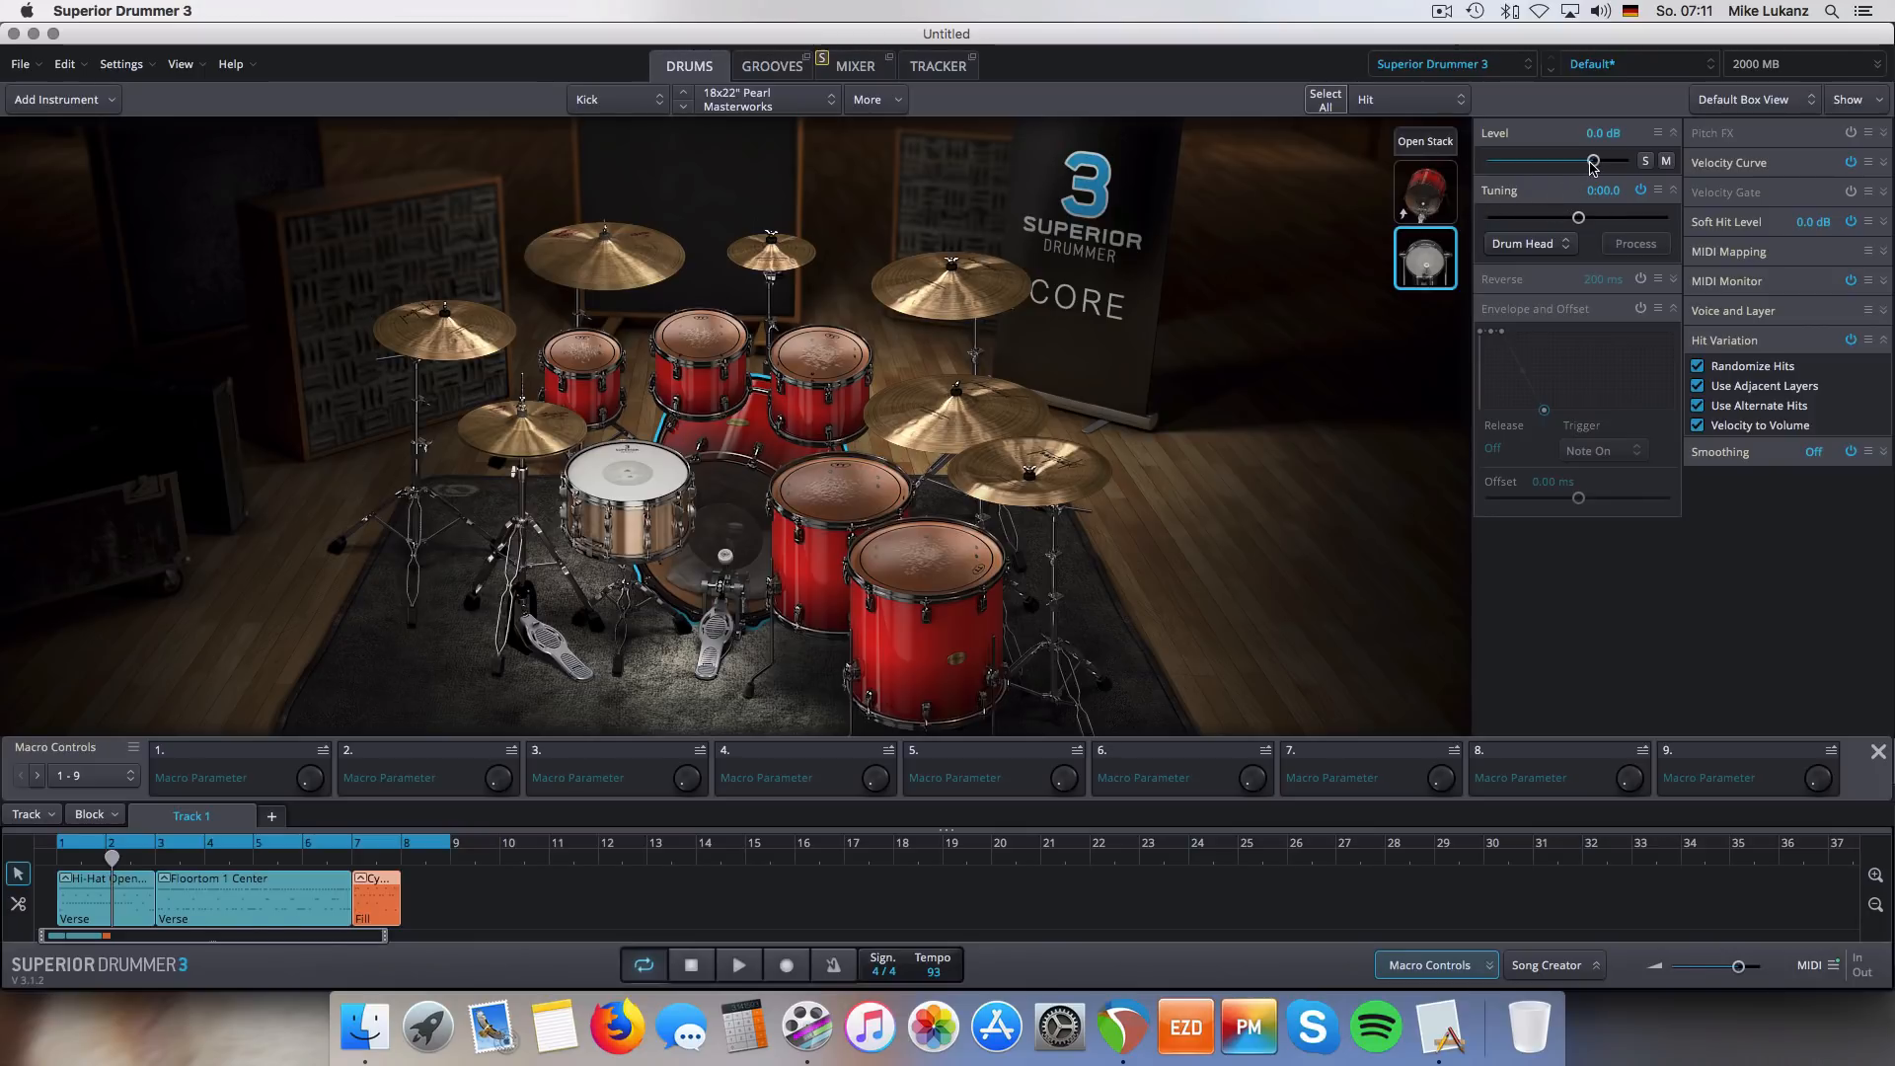
- Turn the stacked kick sound's level all the way down to Off in the drum kit view
{"action": "left_click_drag", "start_coordinate": [1593, 163], "coordinate": [1597, 163]}
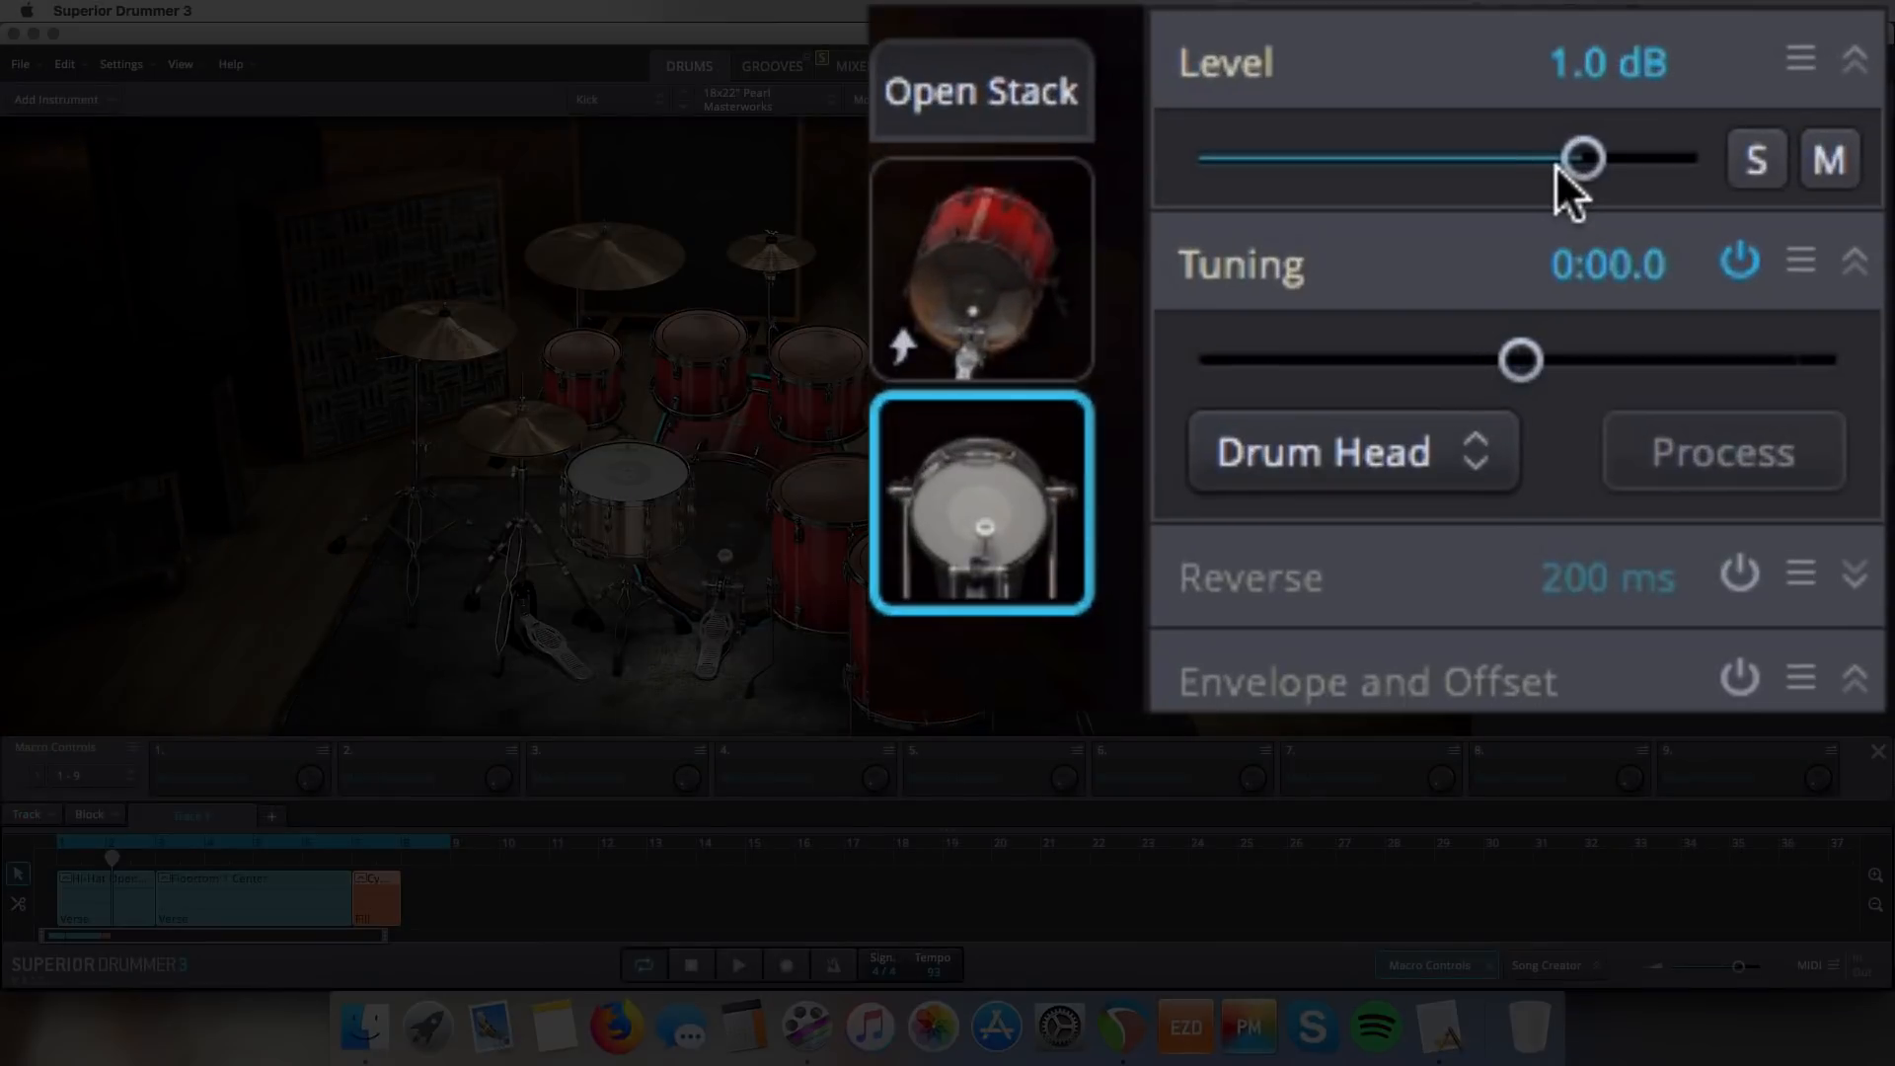
{"action": "left_click_drag", "start_coordinate": [1589, 161], "coordinate": [1491, 161]}
{"action": "left_click_drag", "start_coordinate": [1211, 162], "coordinate": [1165, 163]}
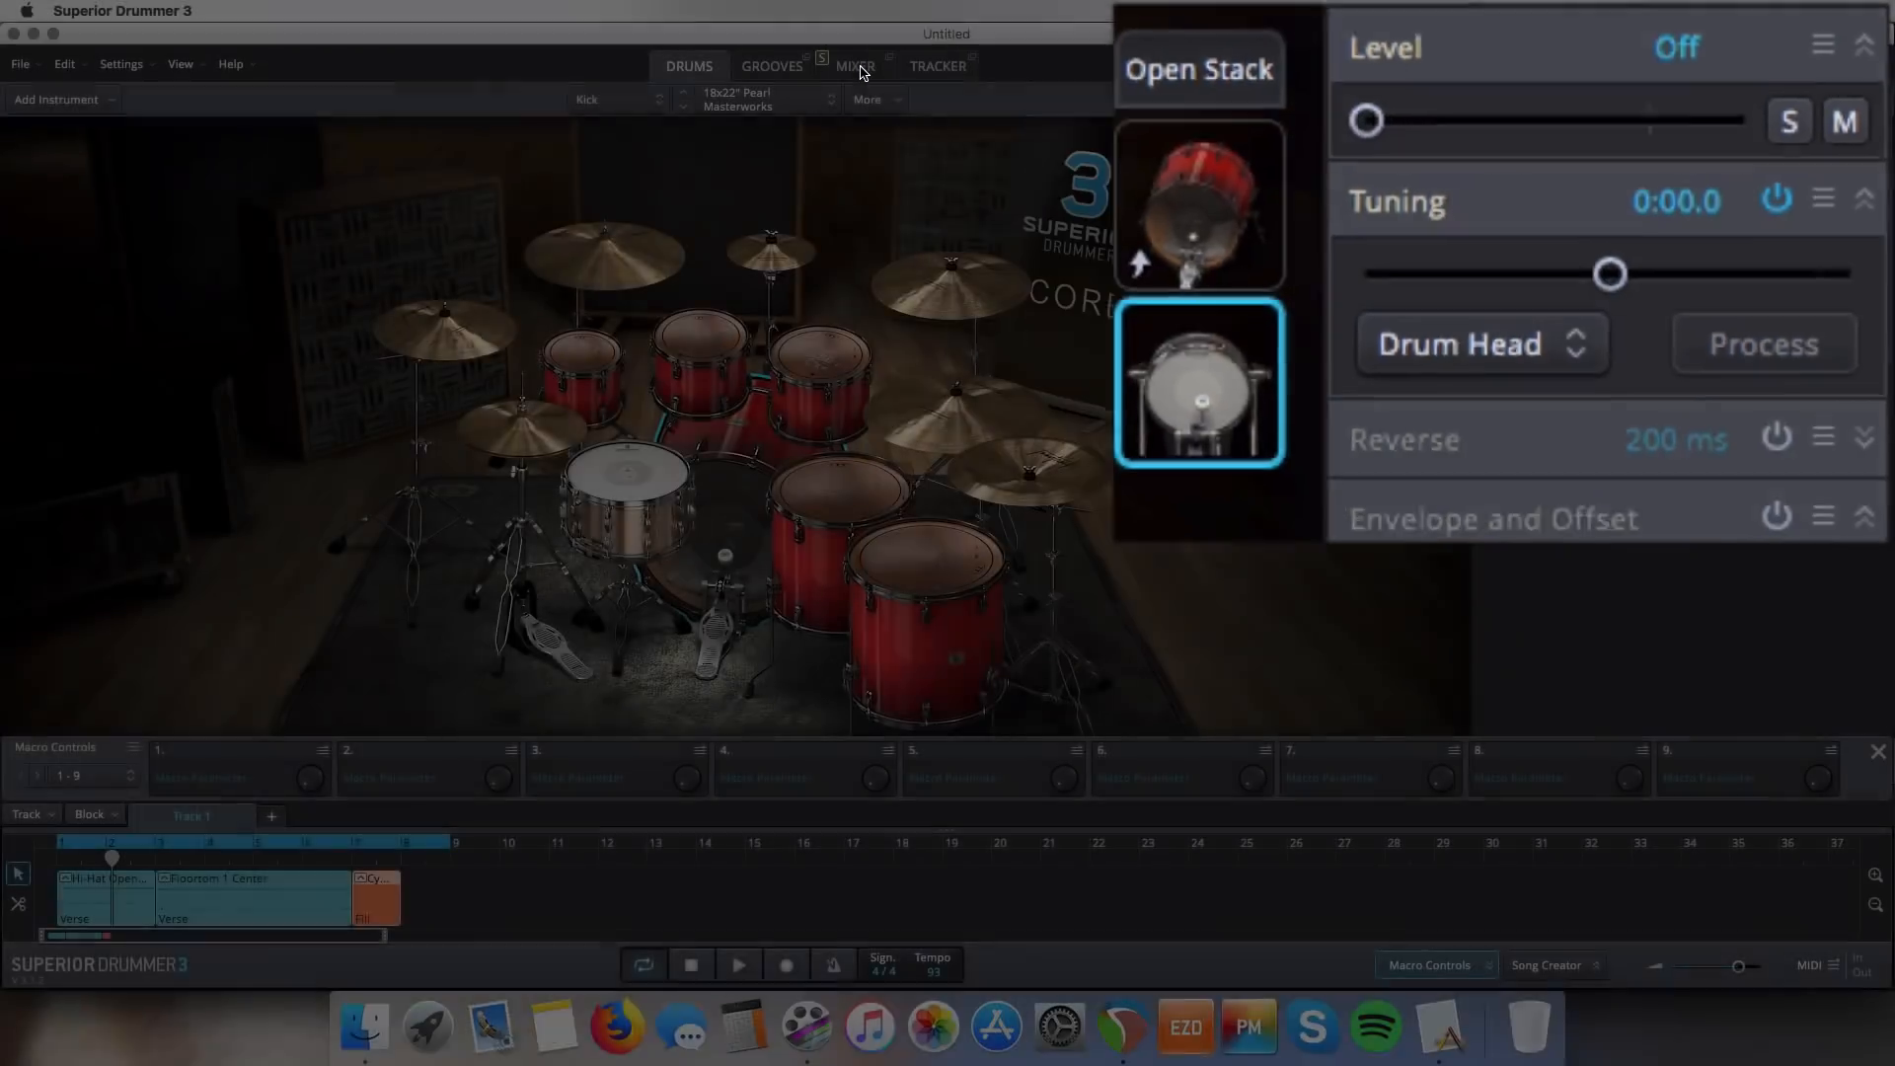
- Return to the mixer and remove the solo from the Kick bus and the X-Kick channel
{"action": "left_click", "coordinate": [855, 65]}
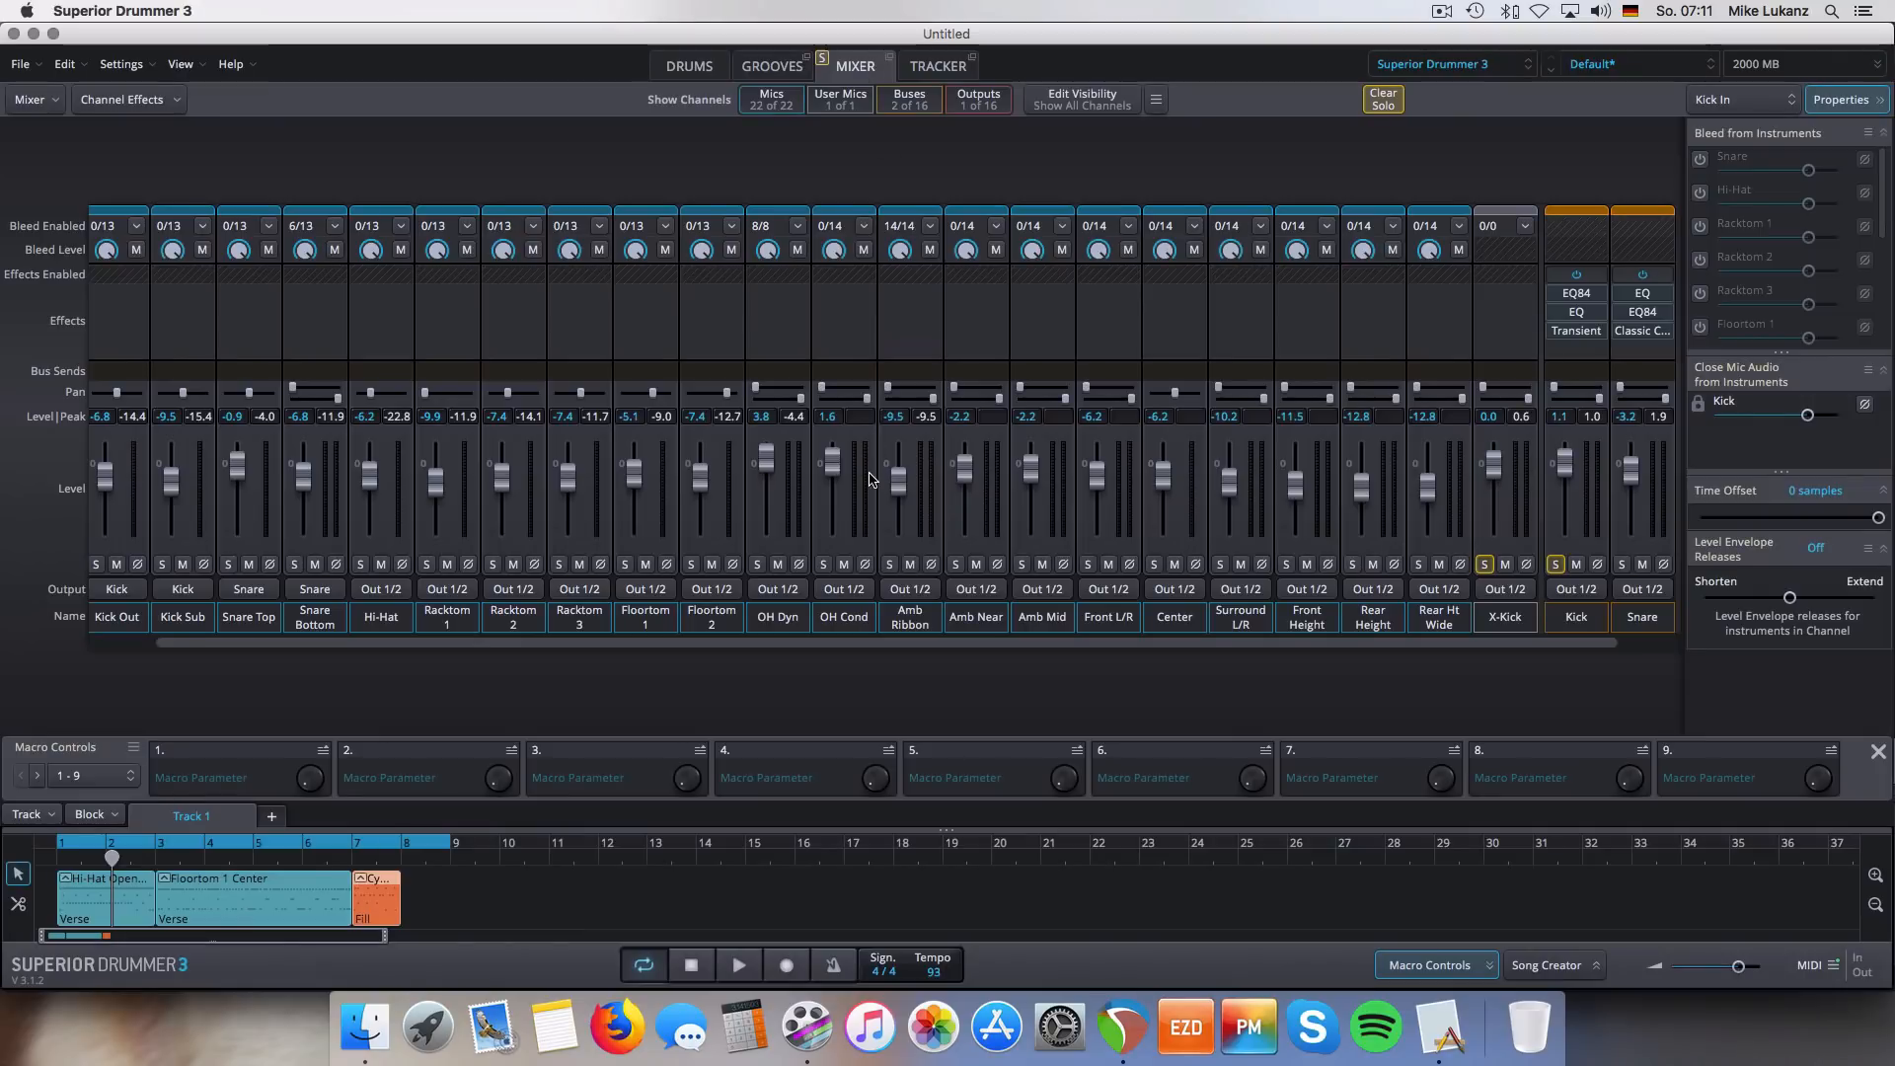
{"action": "left_click", "coordinate": [1556, 564]}
{"action": "left_click", "coordinate": [1485, 564]}
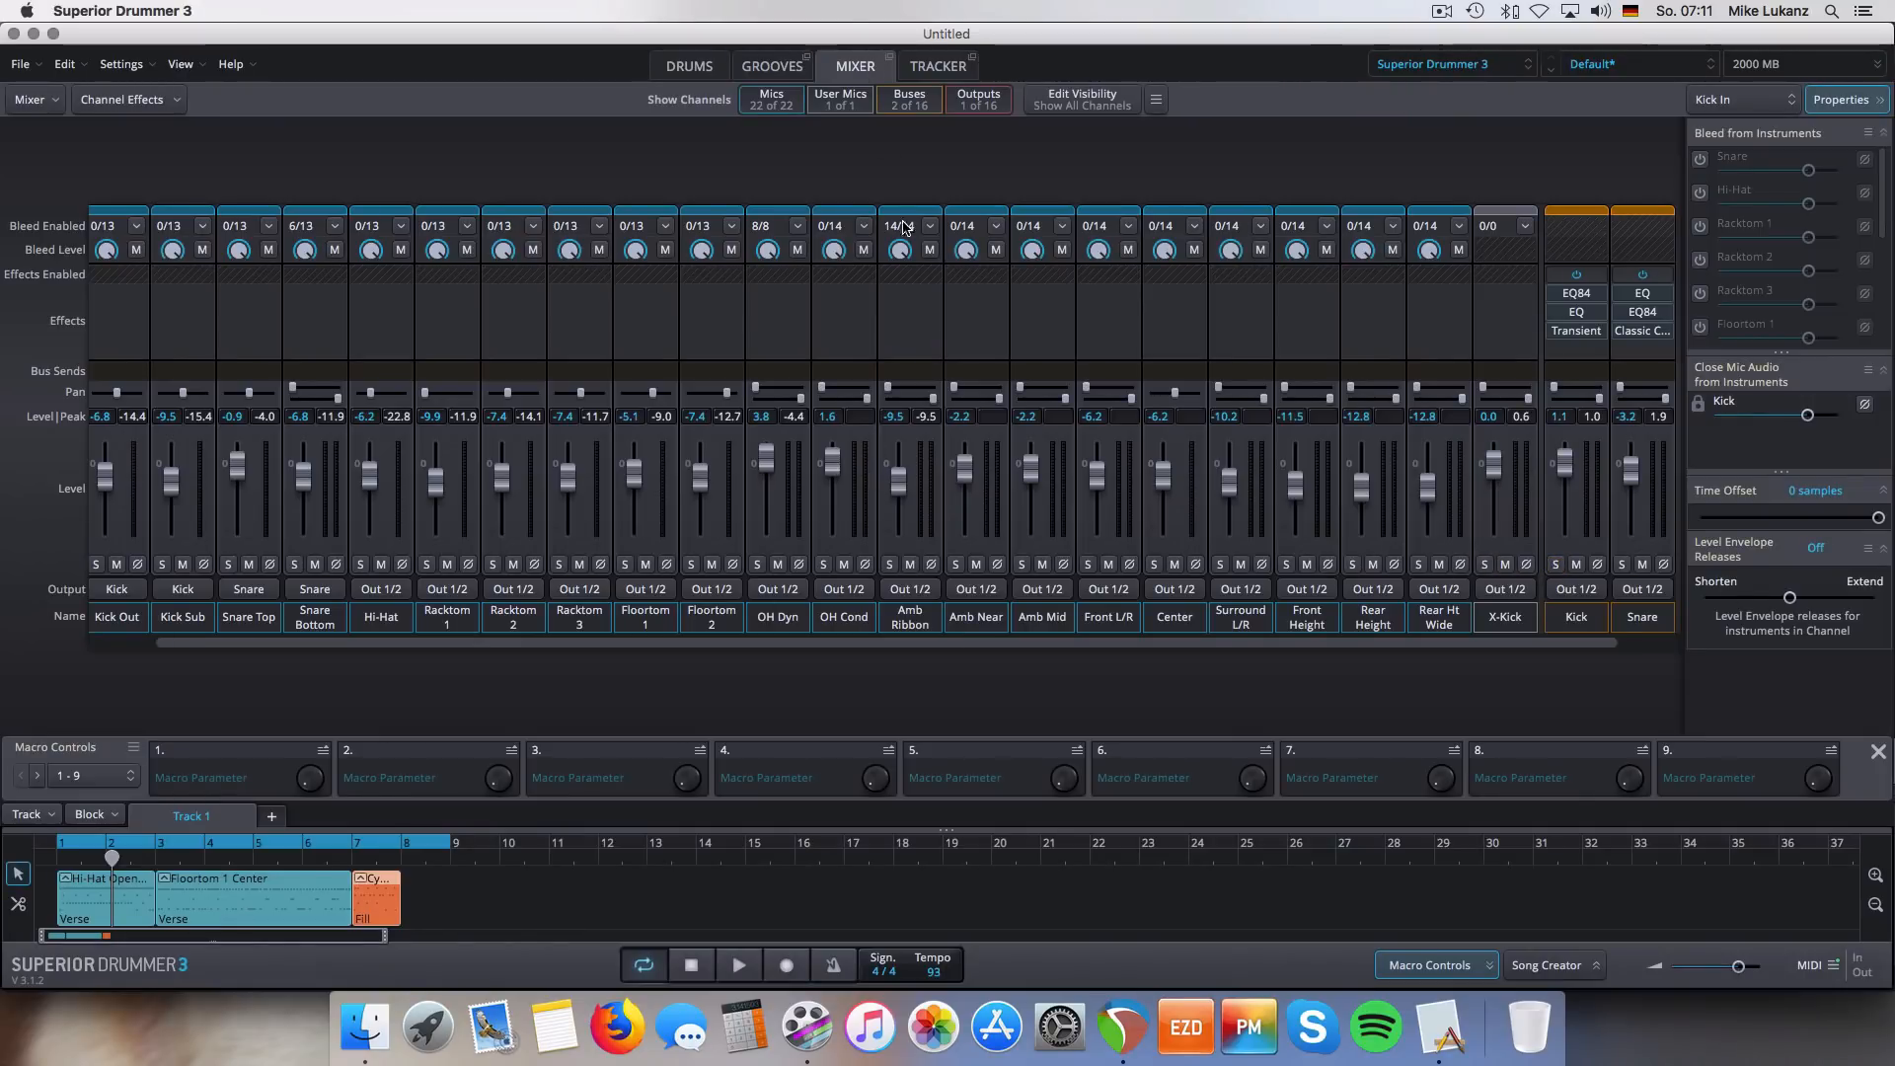
- Set the level of the sound stacked on the kick drum to -6.3 dB in the drum kit view
{"action": "left_click", "coordinate": [703, 63]}
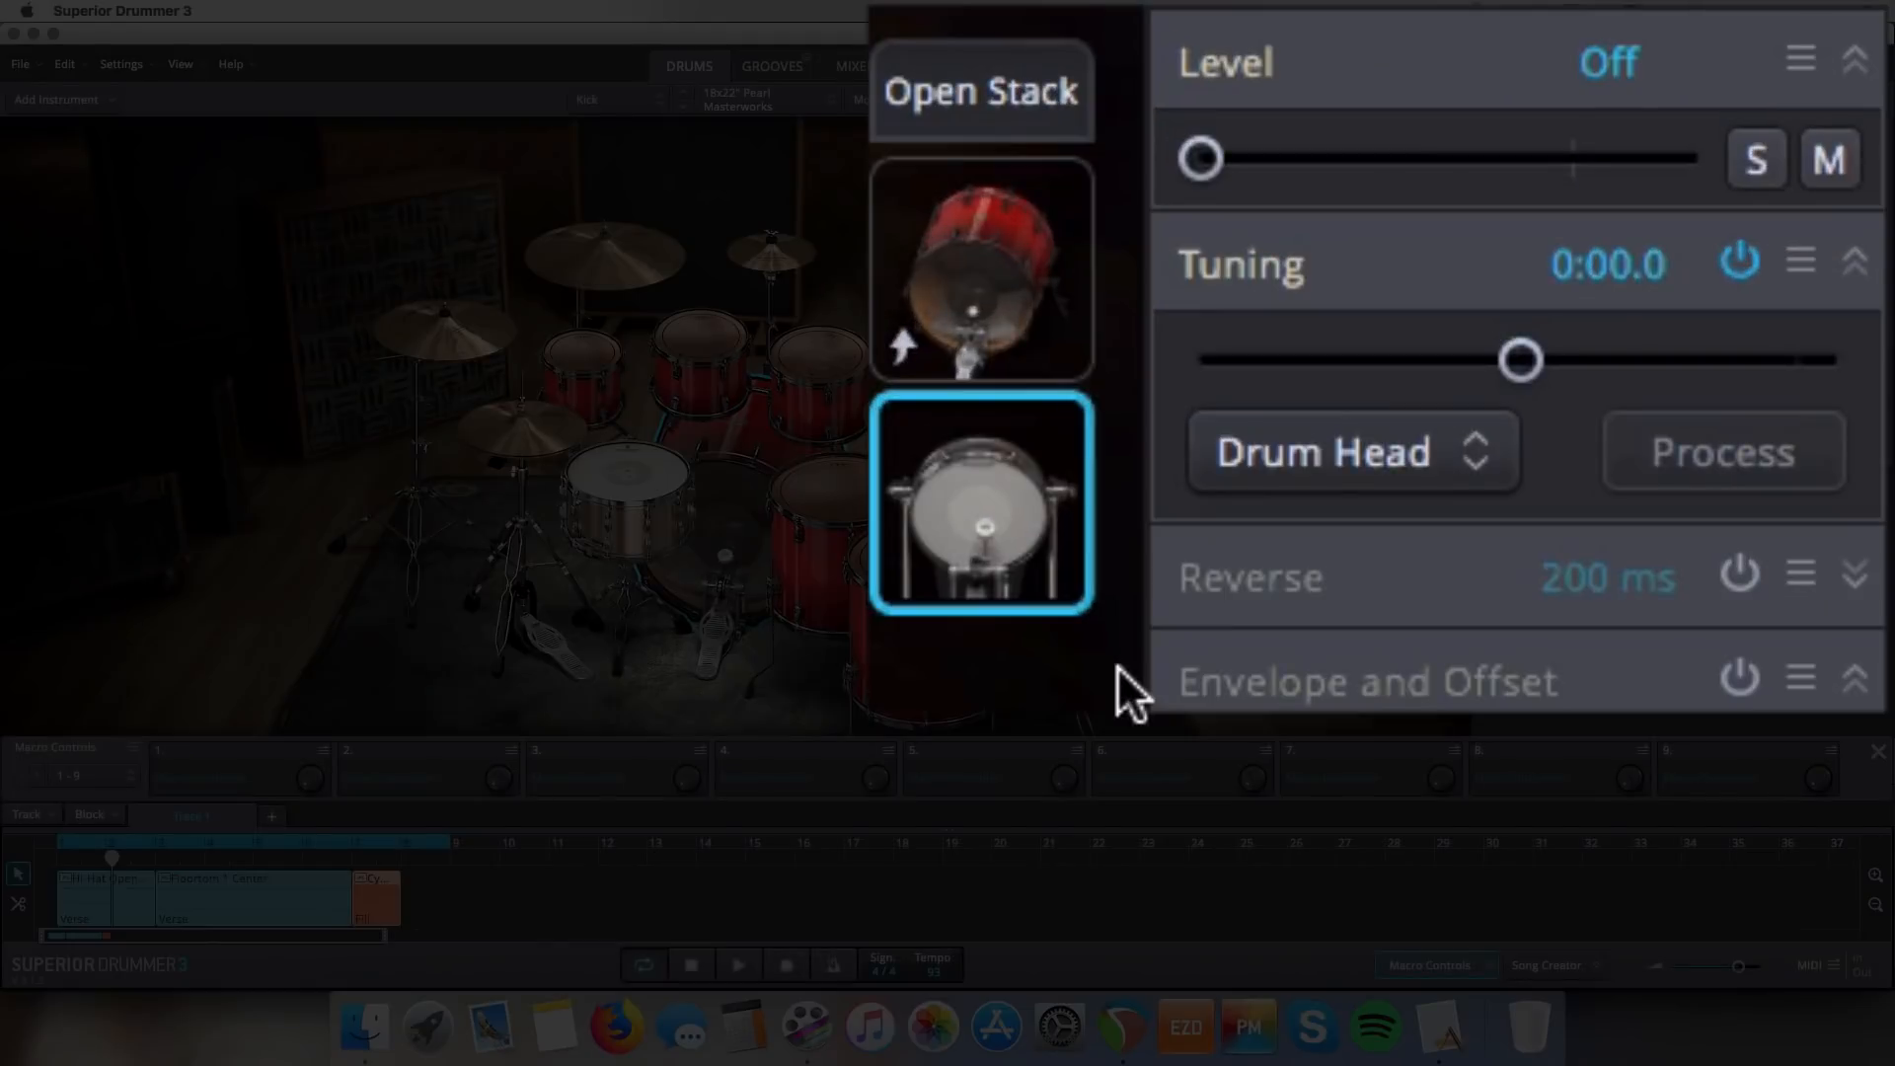
{"action": "left_click_drag", "start_coordinate": [1486, 158], "coordinate": [1499, 158]}
{"action": "left_click_drag", "start_coordinate": [1257, 148], "coordinate": [1514, 174]}
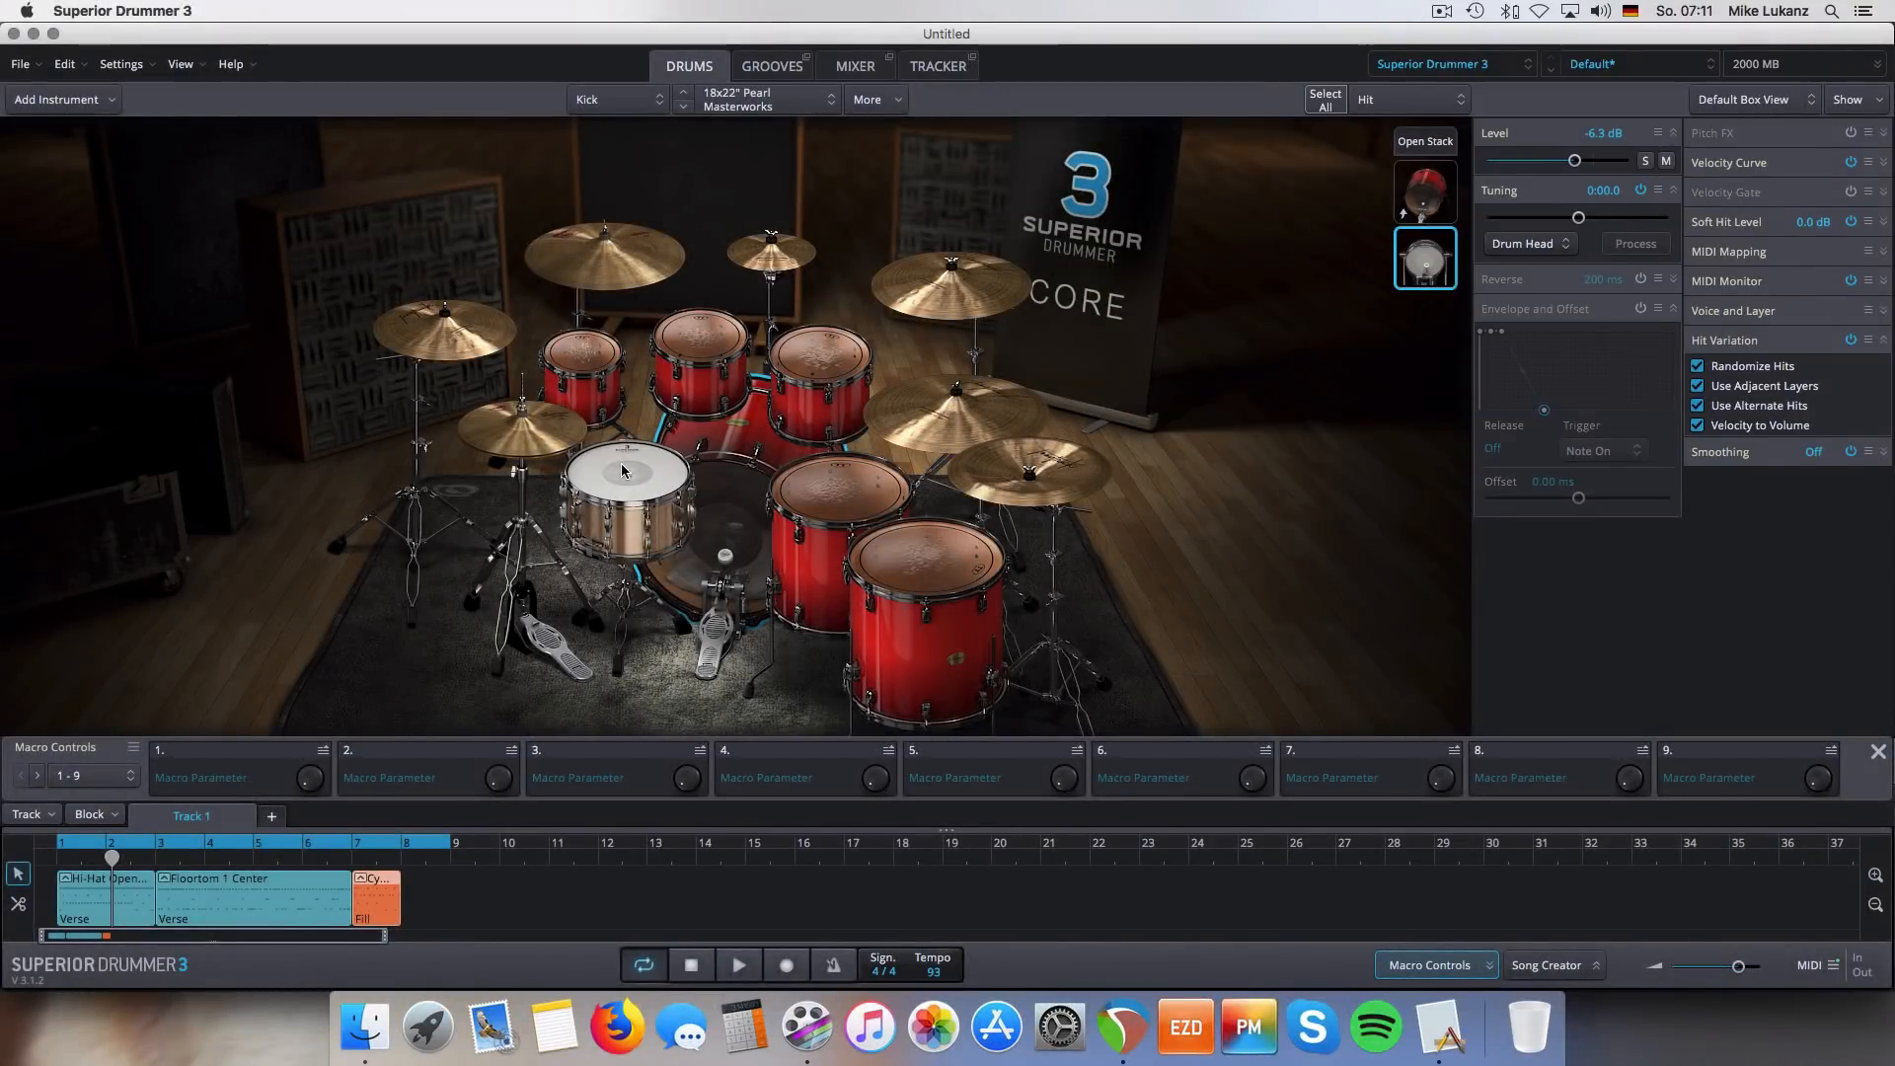
- Open the search for stacking a sound on the snare's Center articulation and filter it to the Superior Drummer 3 - Preset Sounds library
{"action": "right_click", "coordinate": [623, 471]}
{"action": "mouse_move", "coordinate": [707, 517]}
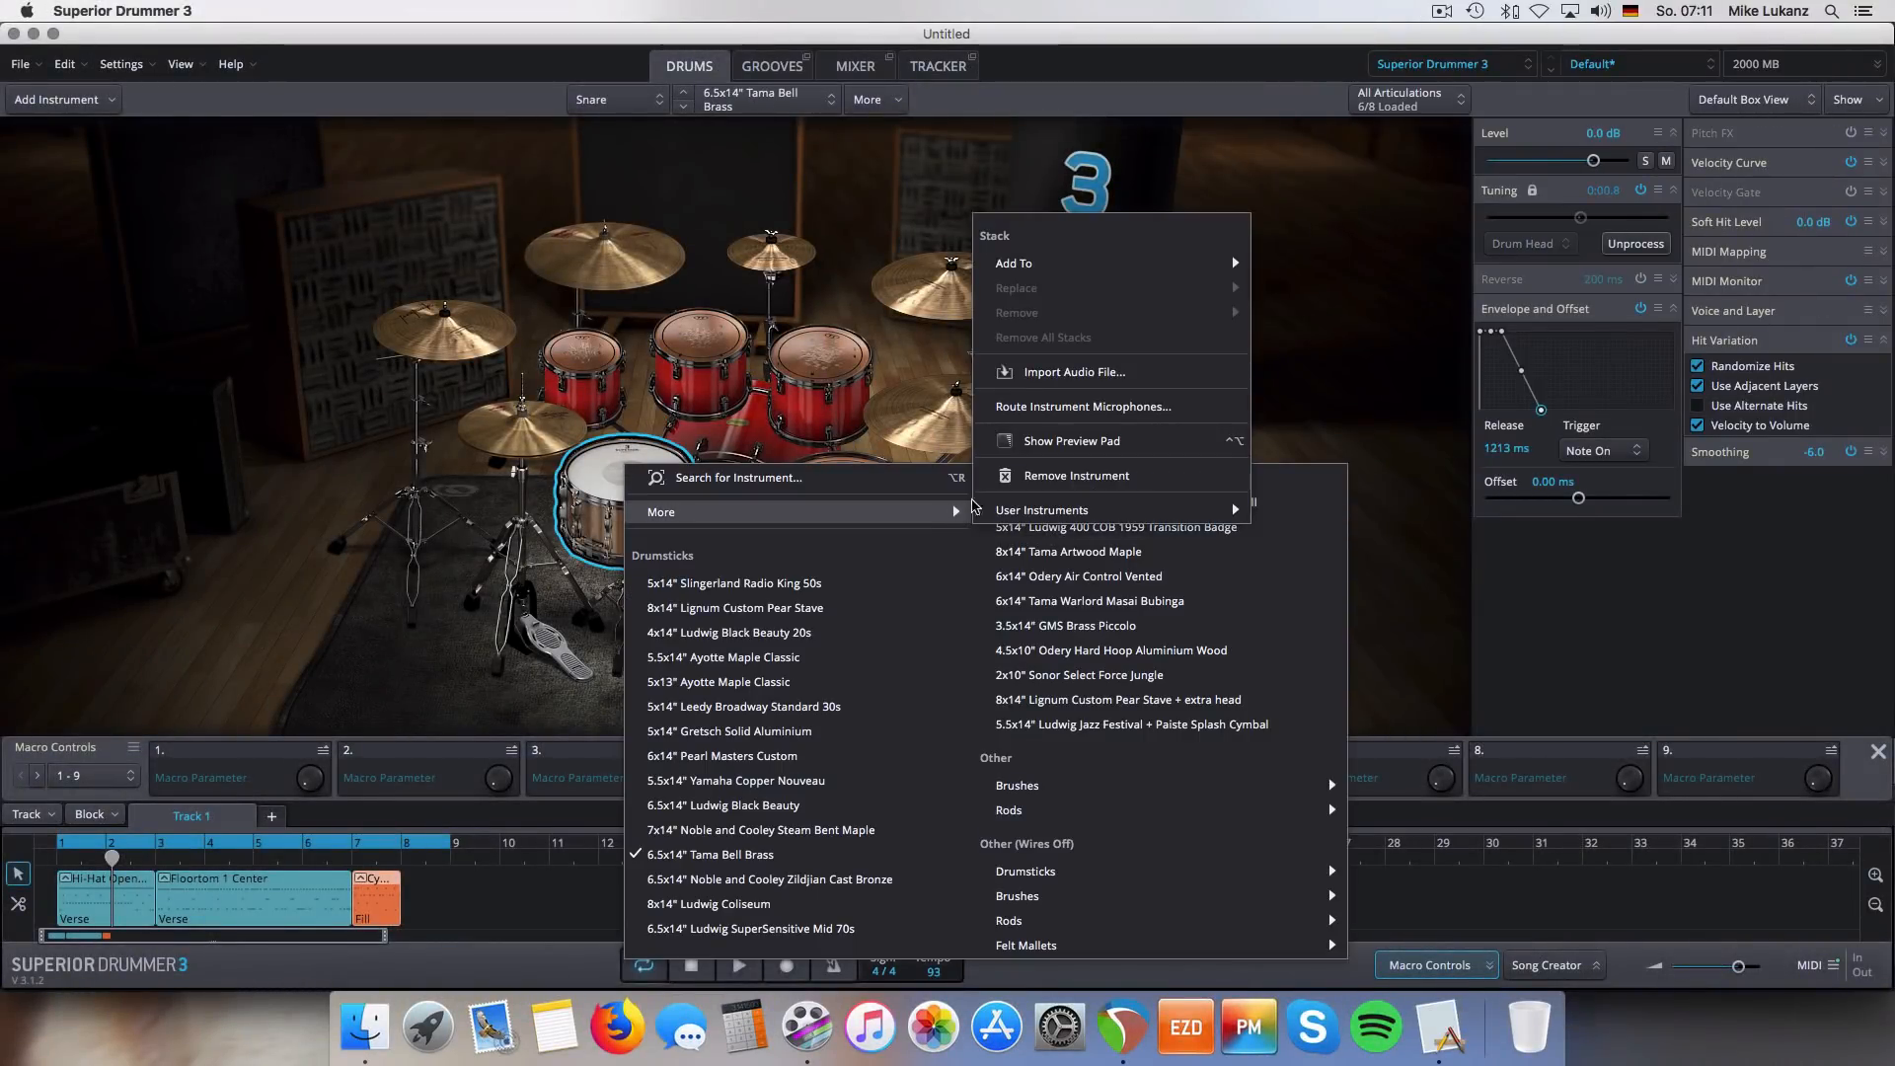
{"action": "mouse_move", "coordinate": [1150, 259]}
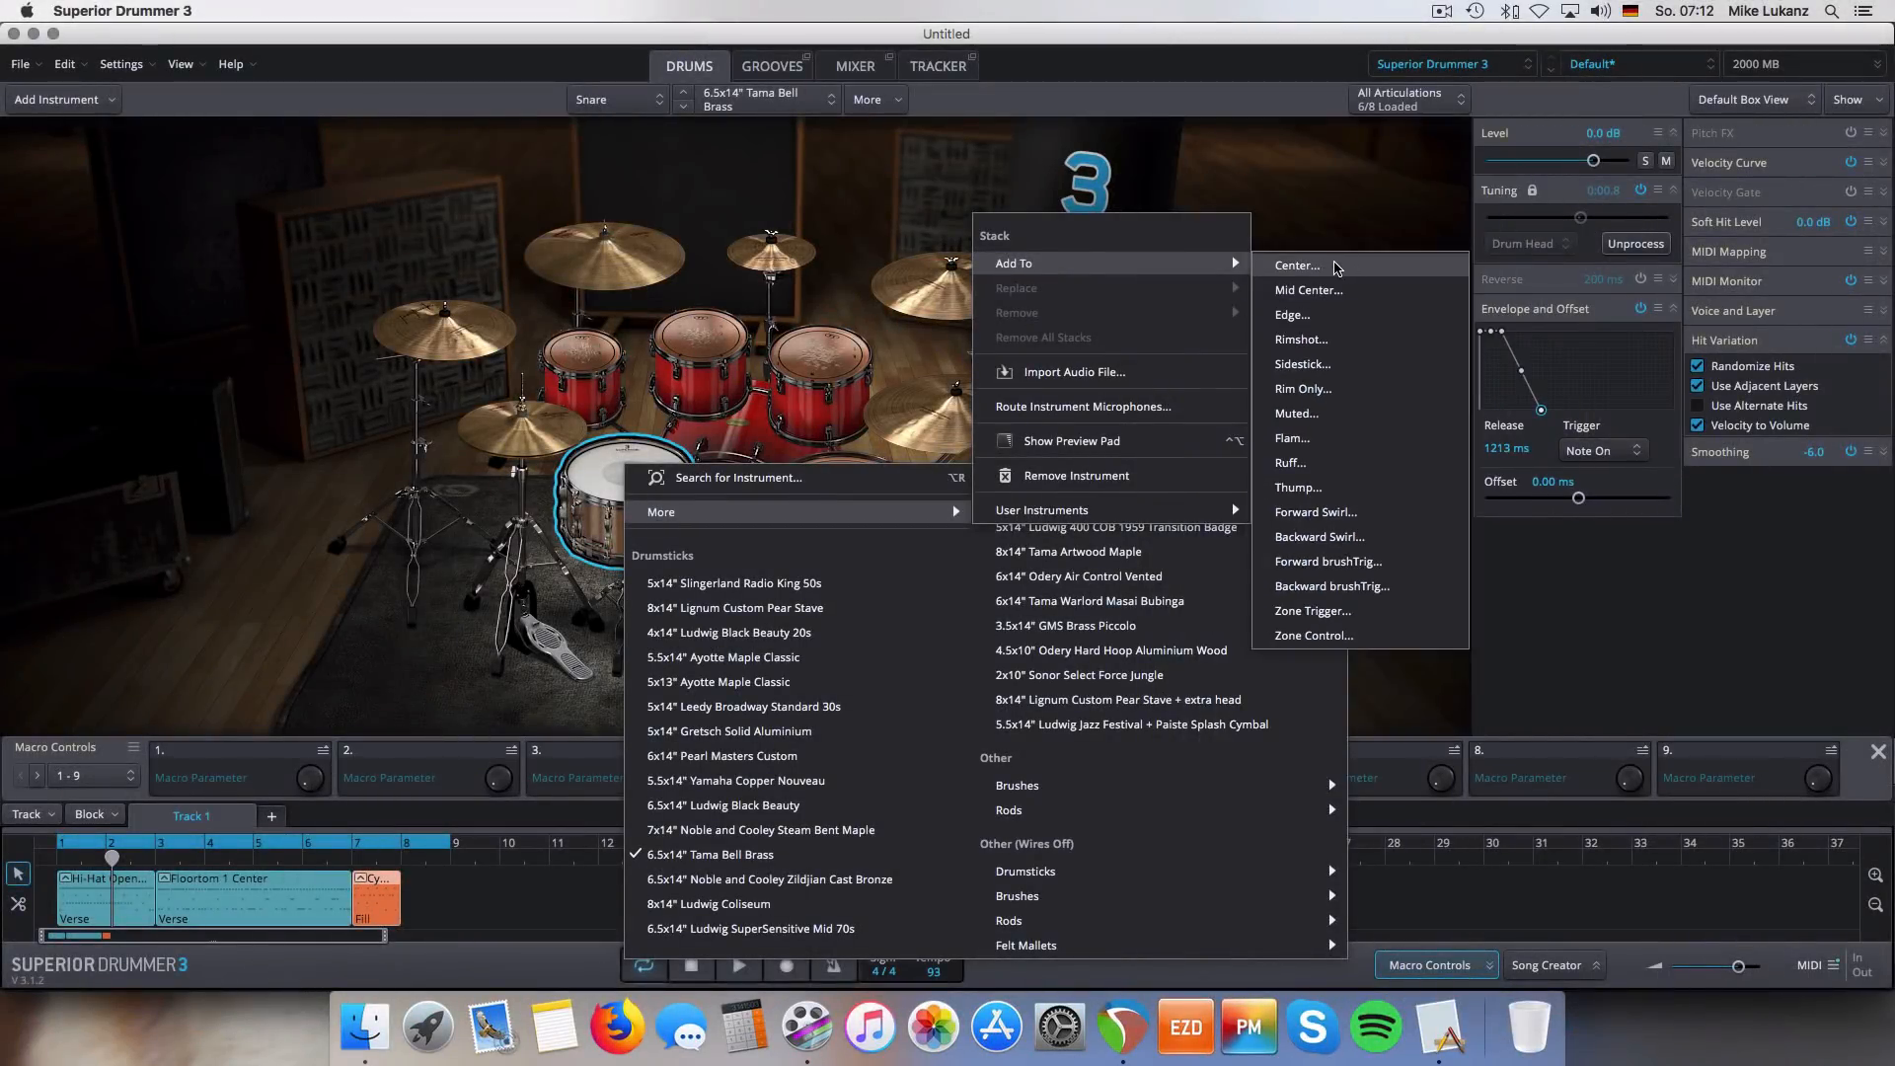
{"action": "left_click", "coordinate": [1271, 183]}
{"action": "left_click", "coordinate": [122, 268]}
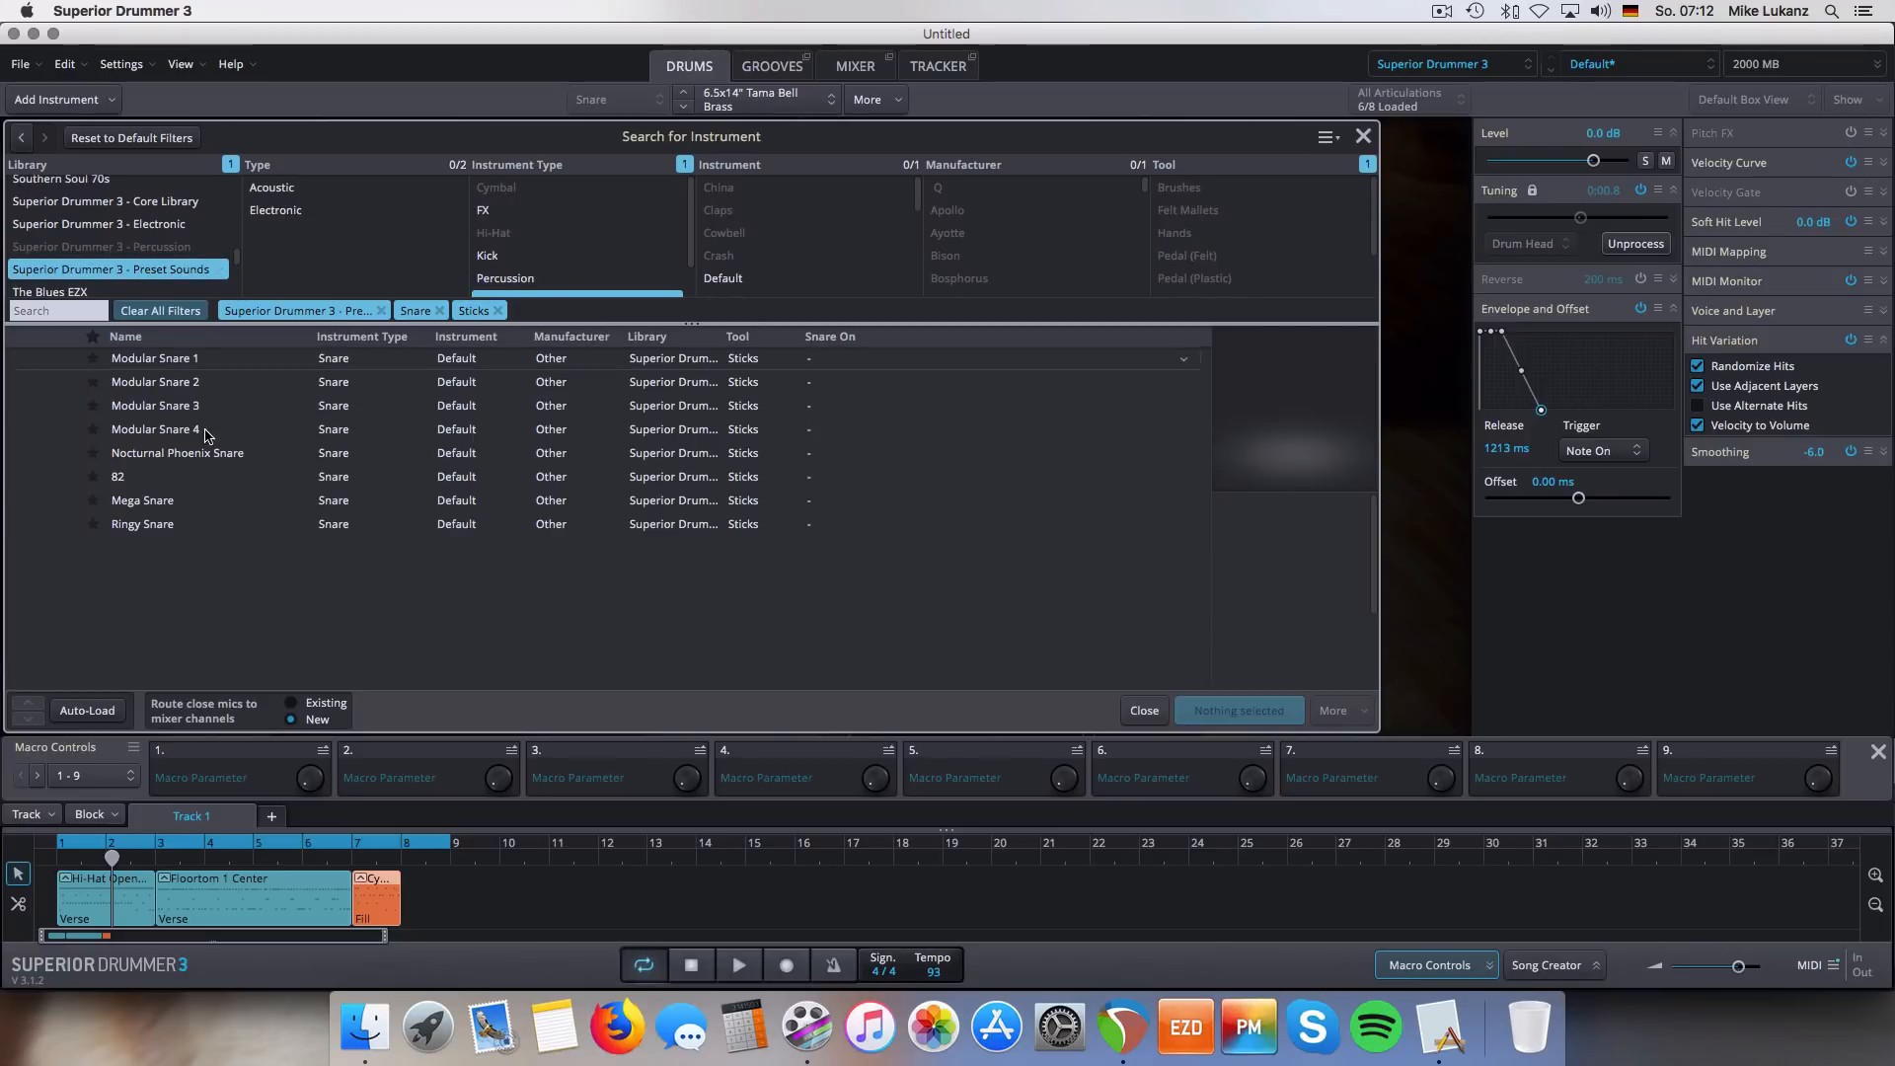
{"action": "scroll", "coordinate": [489, 276], "scroll_direction": "down", "scroll_amount": 1}
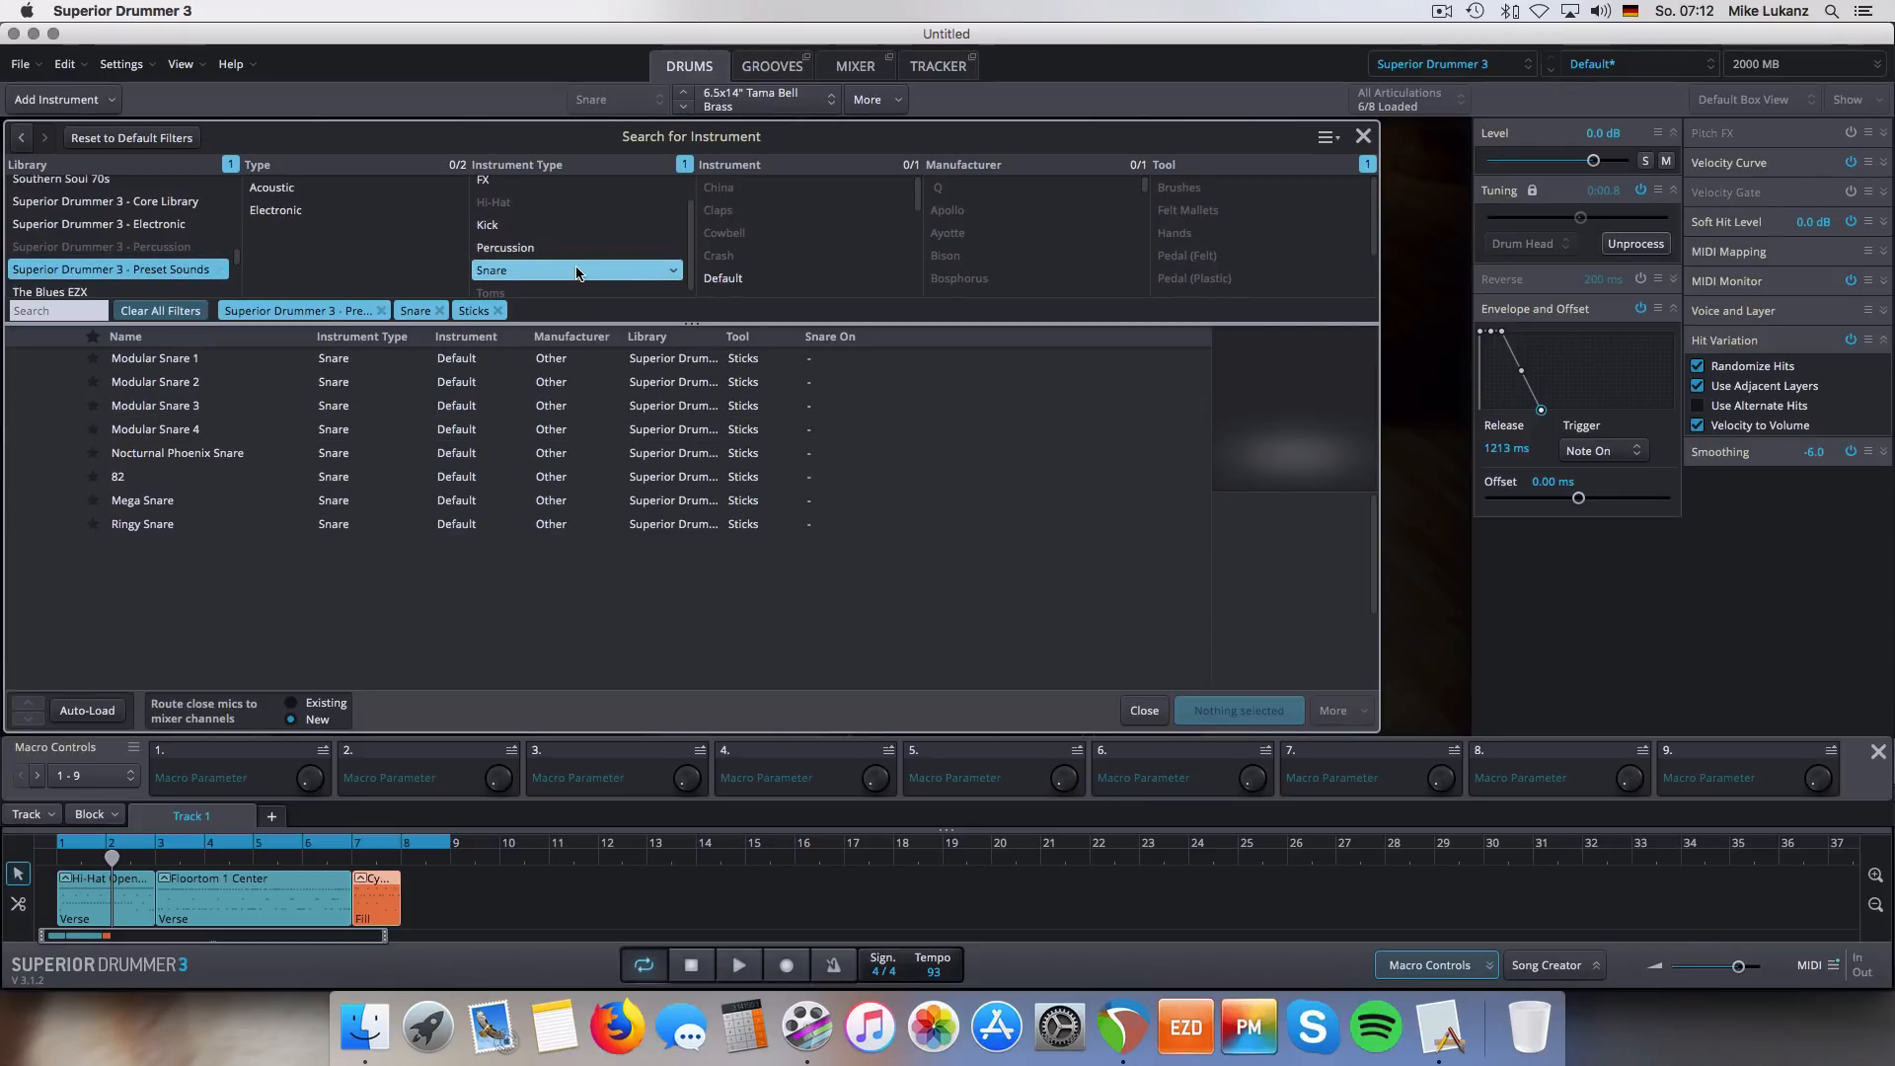
- Audition the Mega Snare and Ringy Snare presets
{"action": "left_click", "coordinate": [128, 500]}
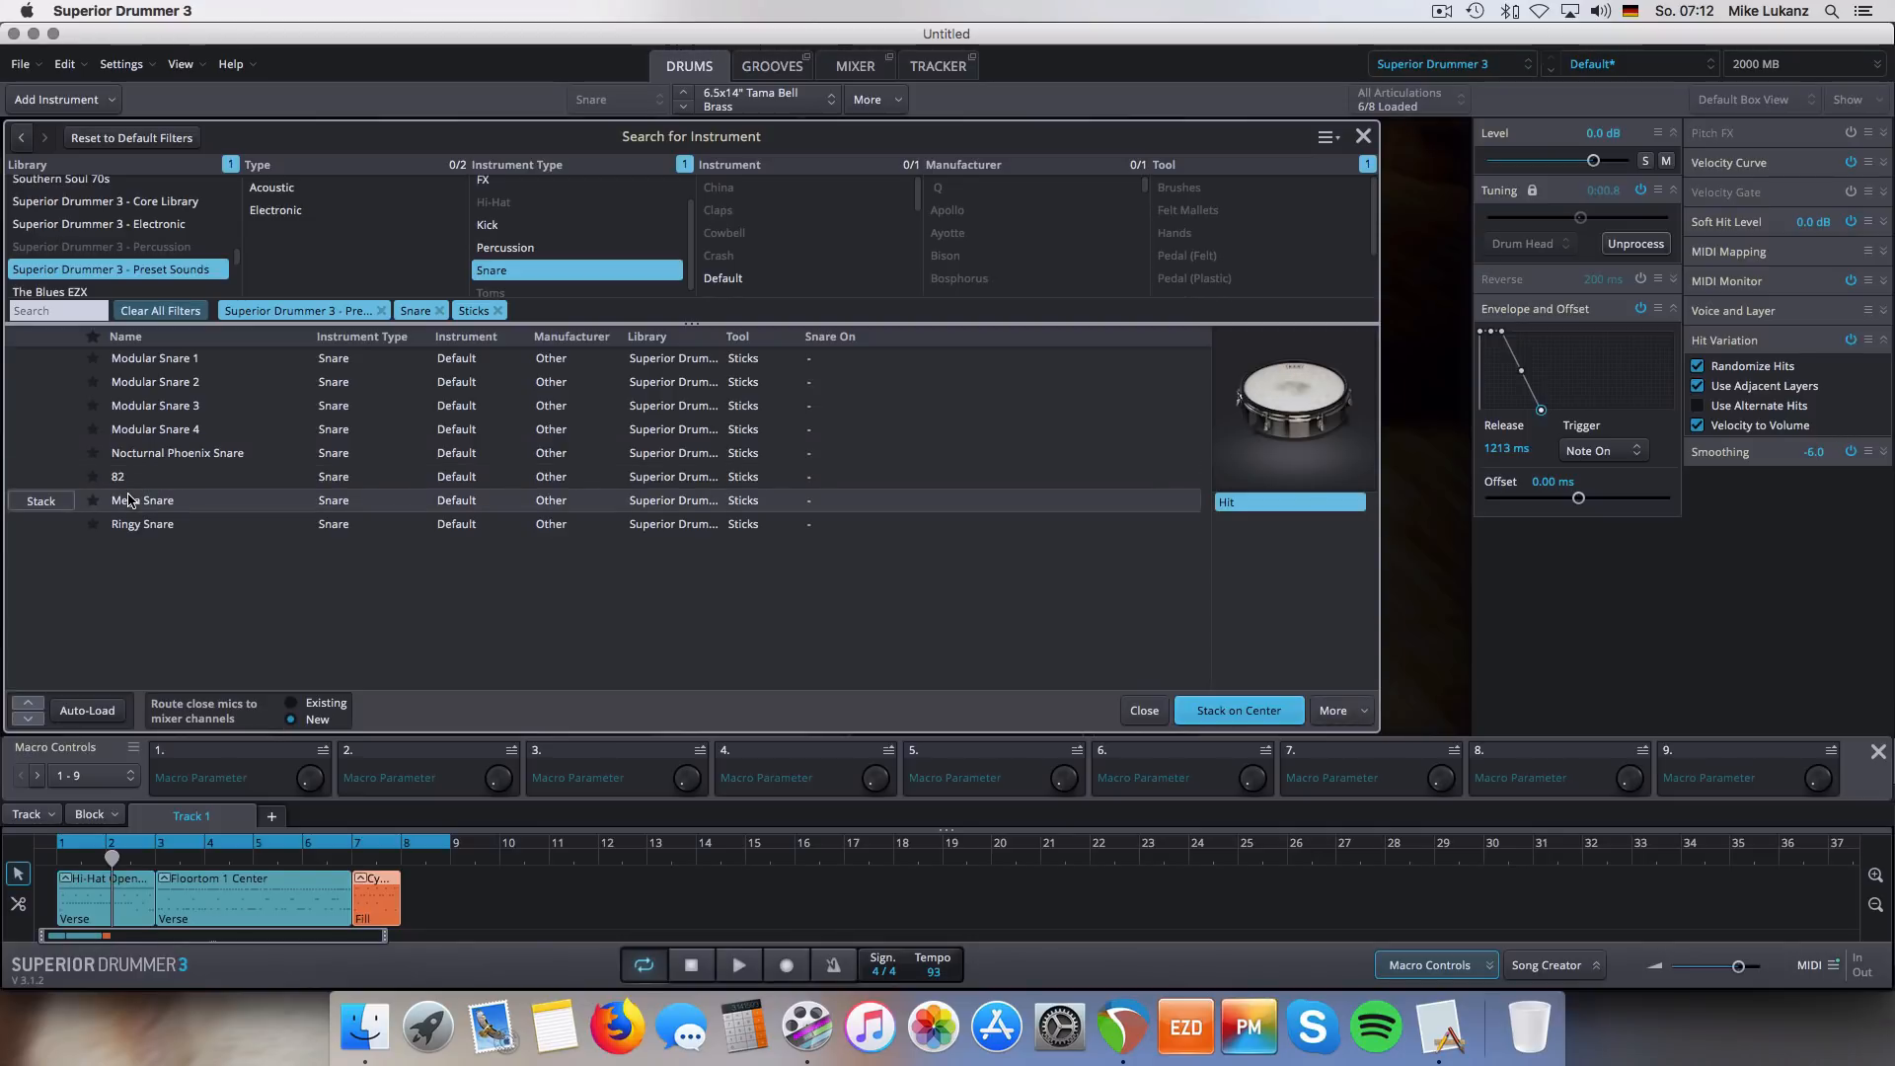
{"action": "left_click", "coordinate": [117, 528]}
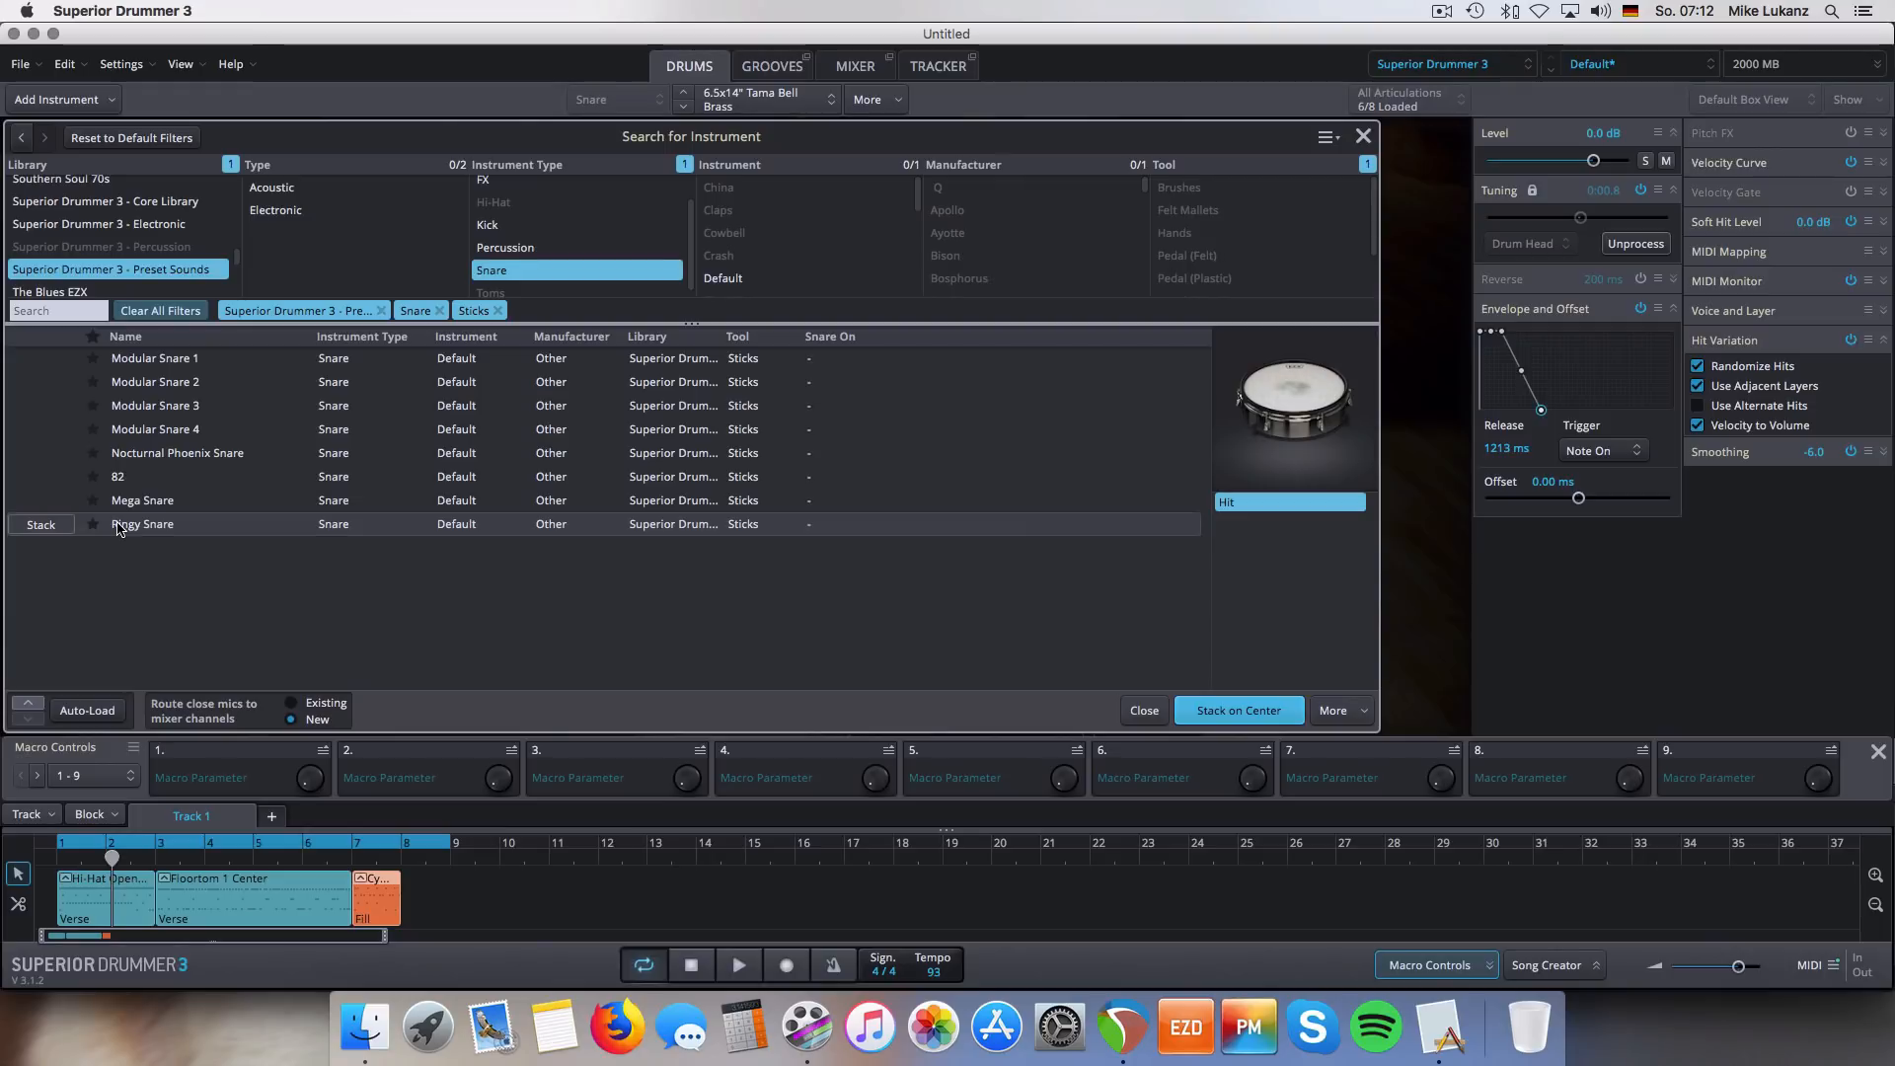
{"action": "left_click", "coordinate": [134, 504]}
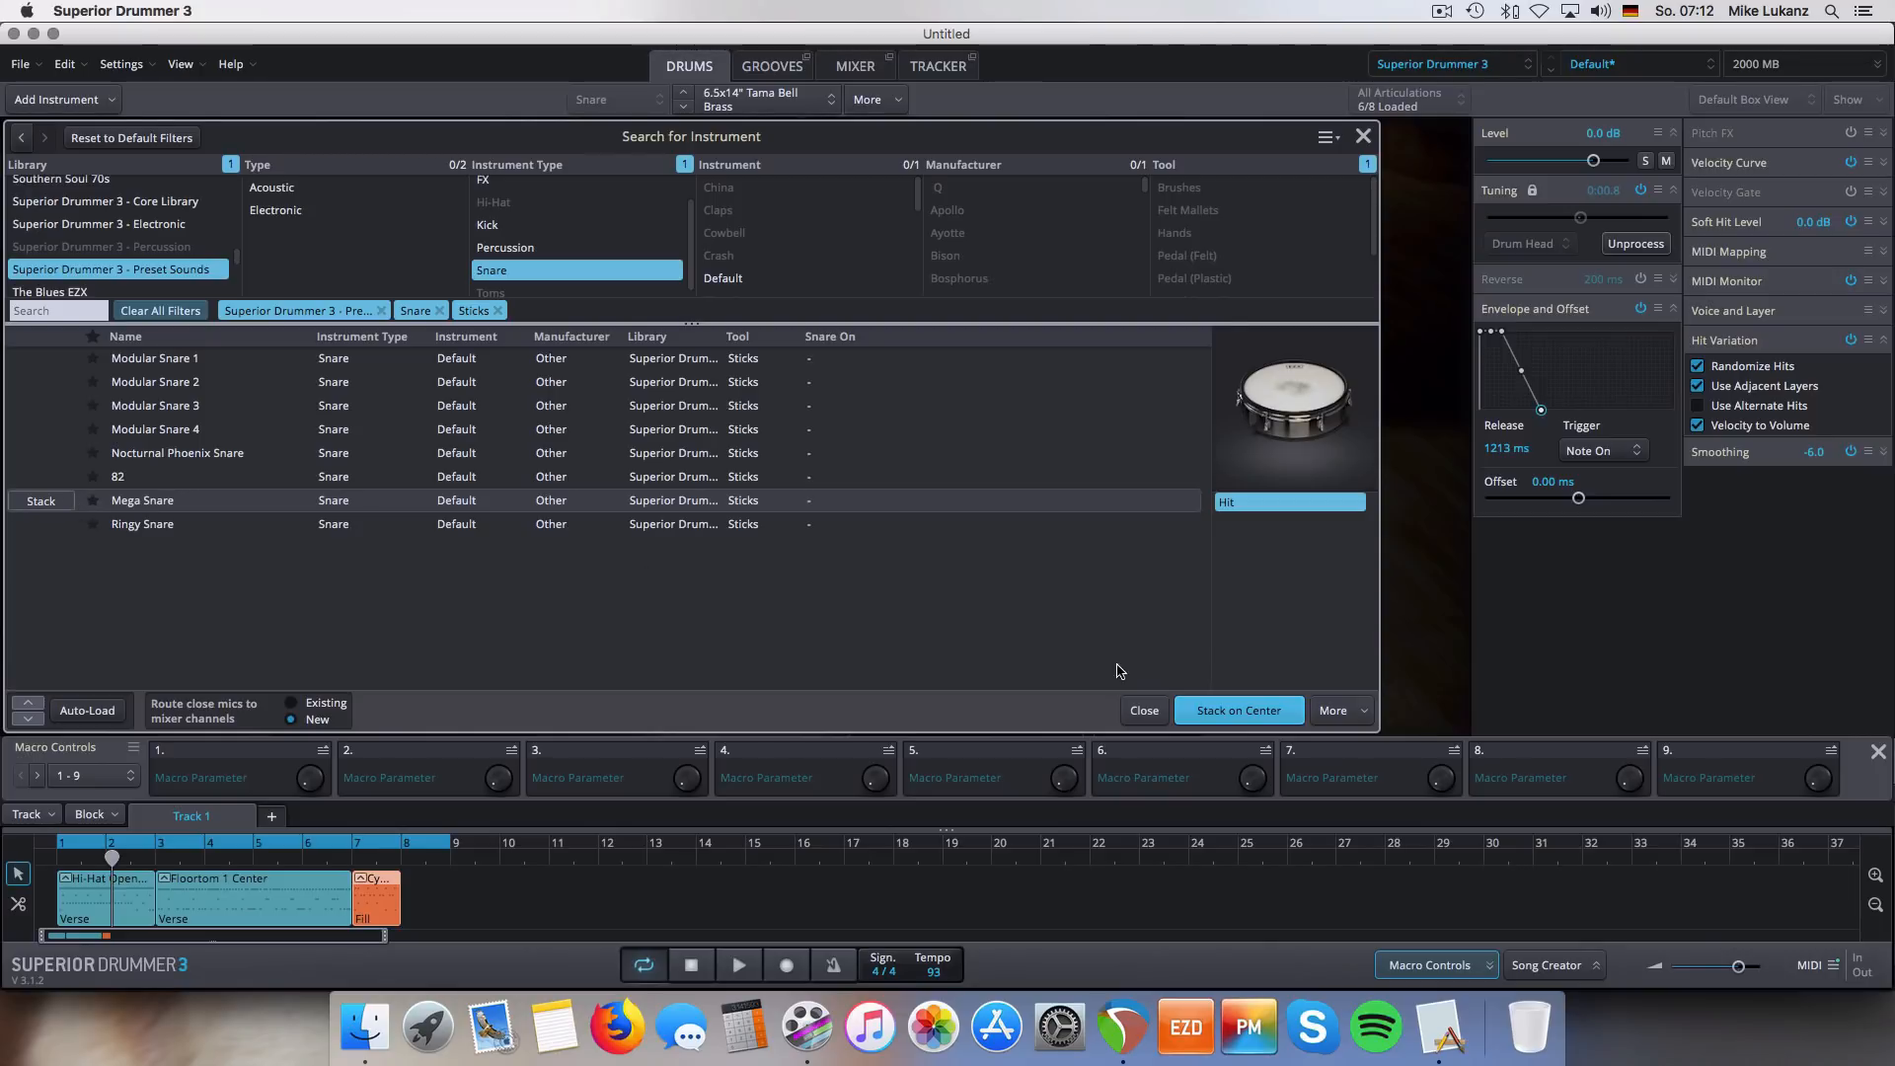
- Stack the Mega Snare preset on the snare's Center articulation and rebalance its level starting from silence
{"action": "left_click", "coordinate": [1247, 719]}
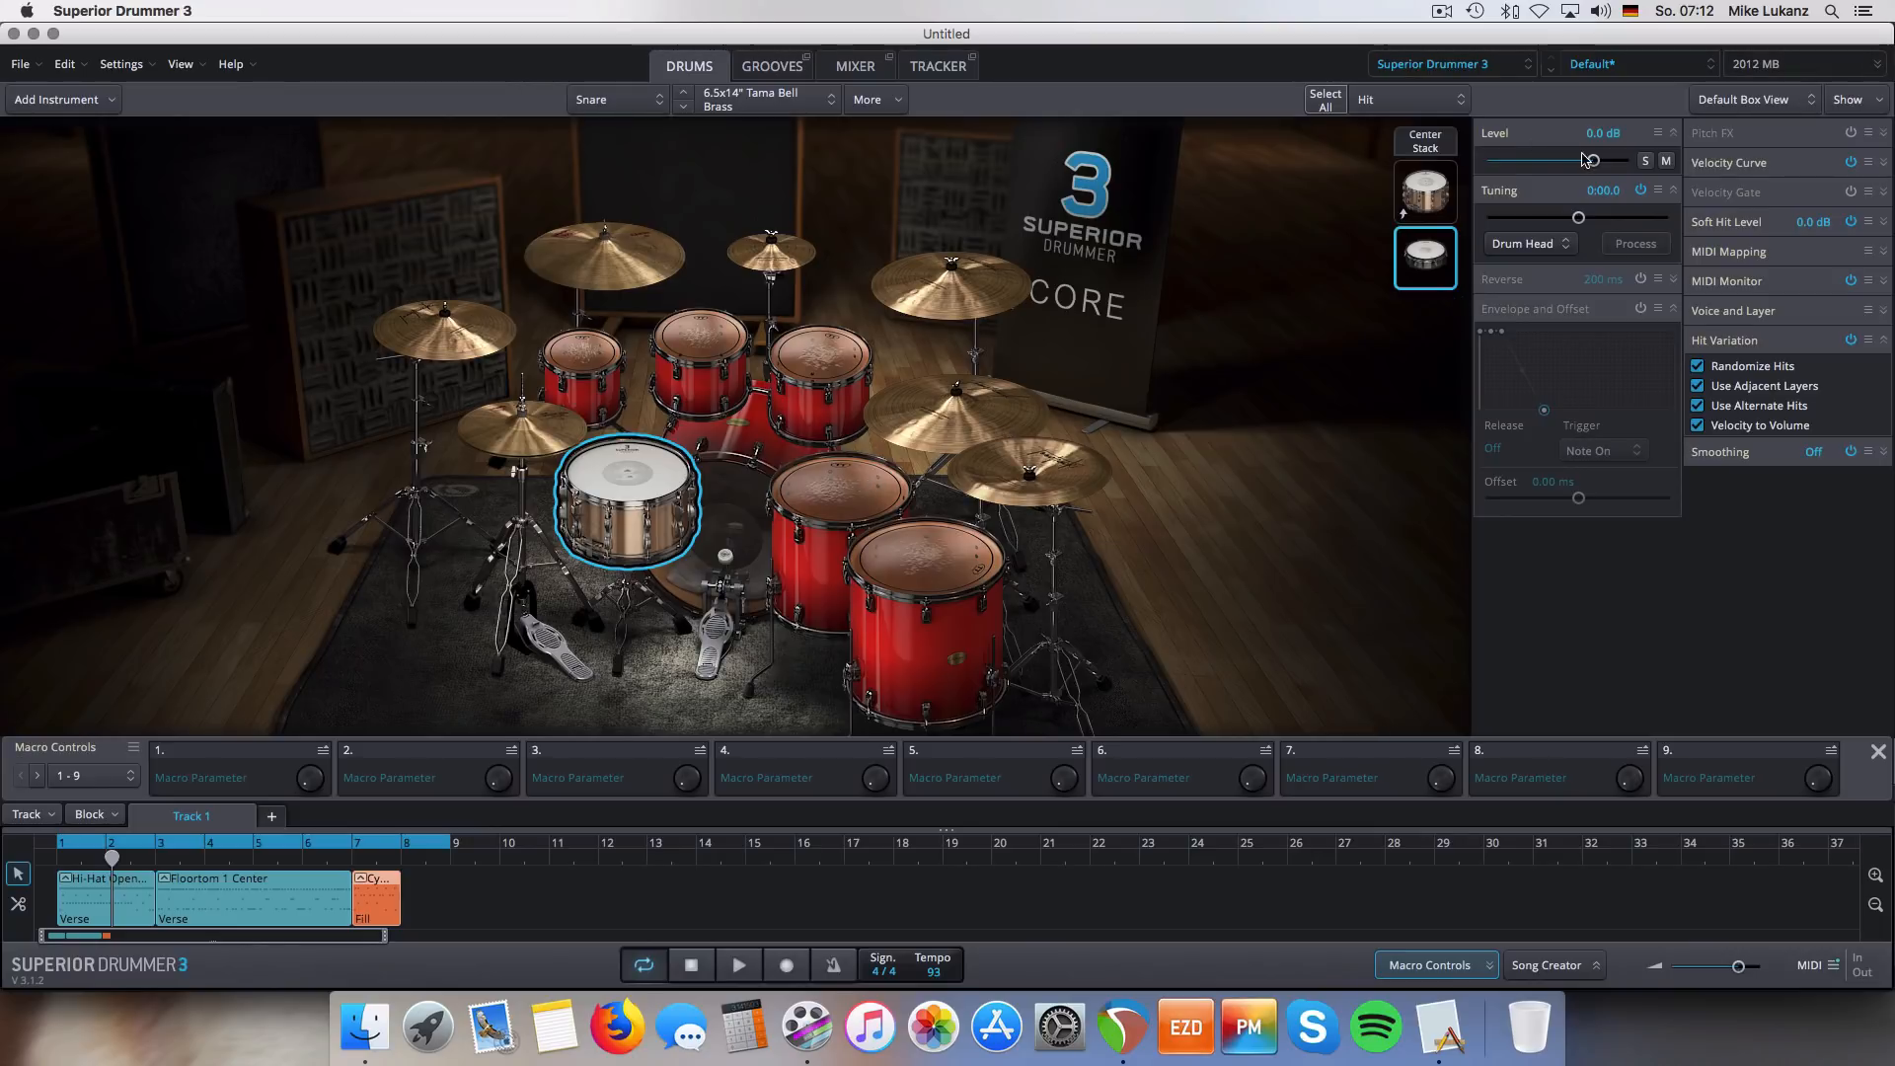
{"action": "left_click_drag", "start_coordinate": [1592, 161], "coordinate": [1487, 160]}
{"action": "left_click_drag", "start_coordinate": [1201, 156], "coordinate": [1495, 169]}
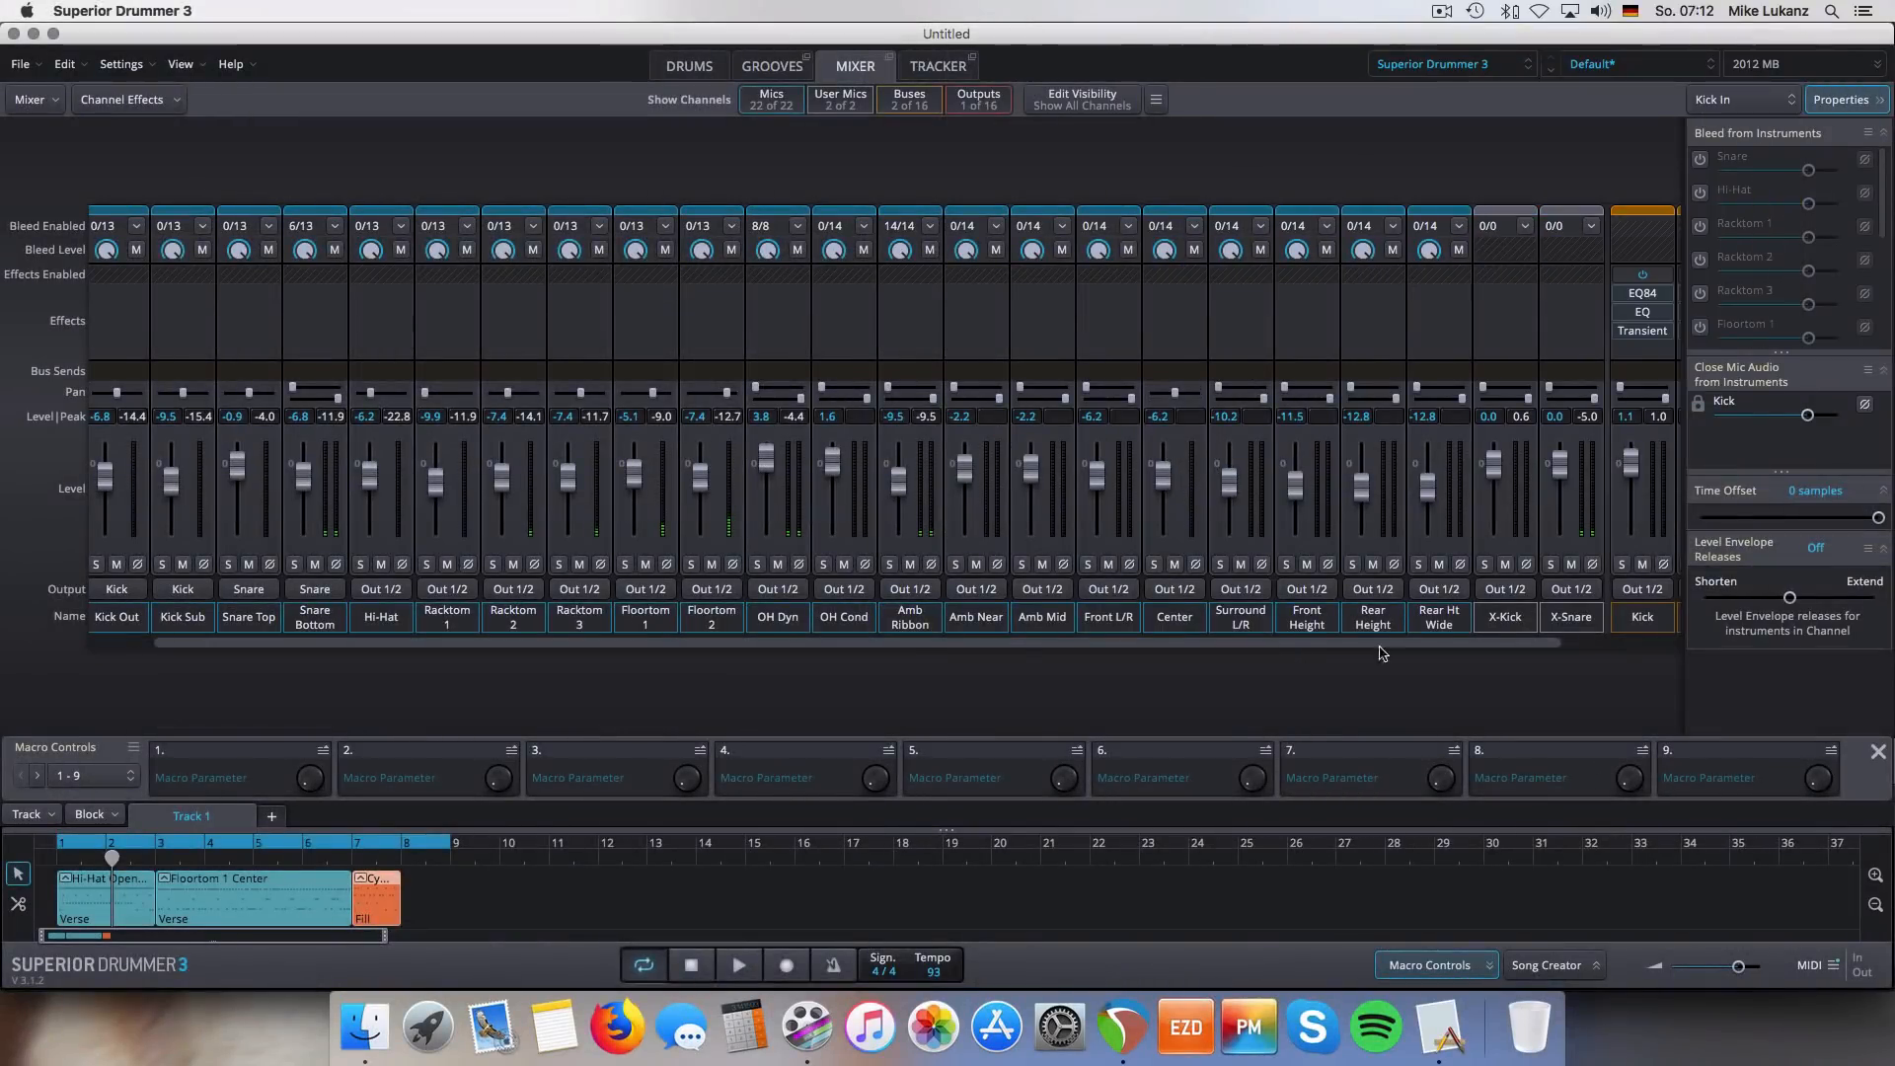
- Route the X-Kick channel to the Kick bus and the X-Snare channel to the Snare bus in the mixer
{"action": "left_click_drag", "start_coordinate": [1410, 642], "coordinate": [1532, 642]}
{"action": "left_click", "coordinate": [1359, 618]}
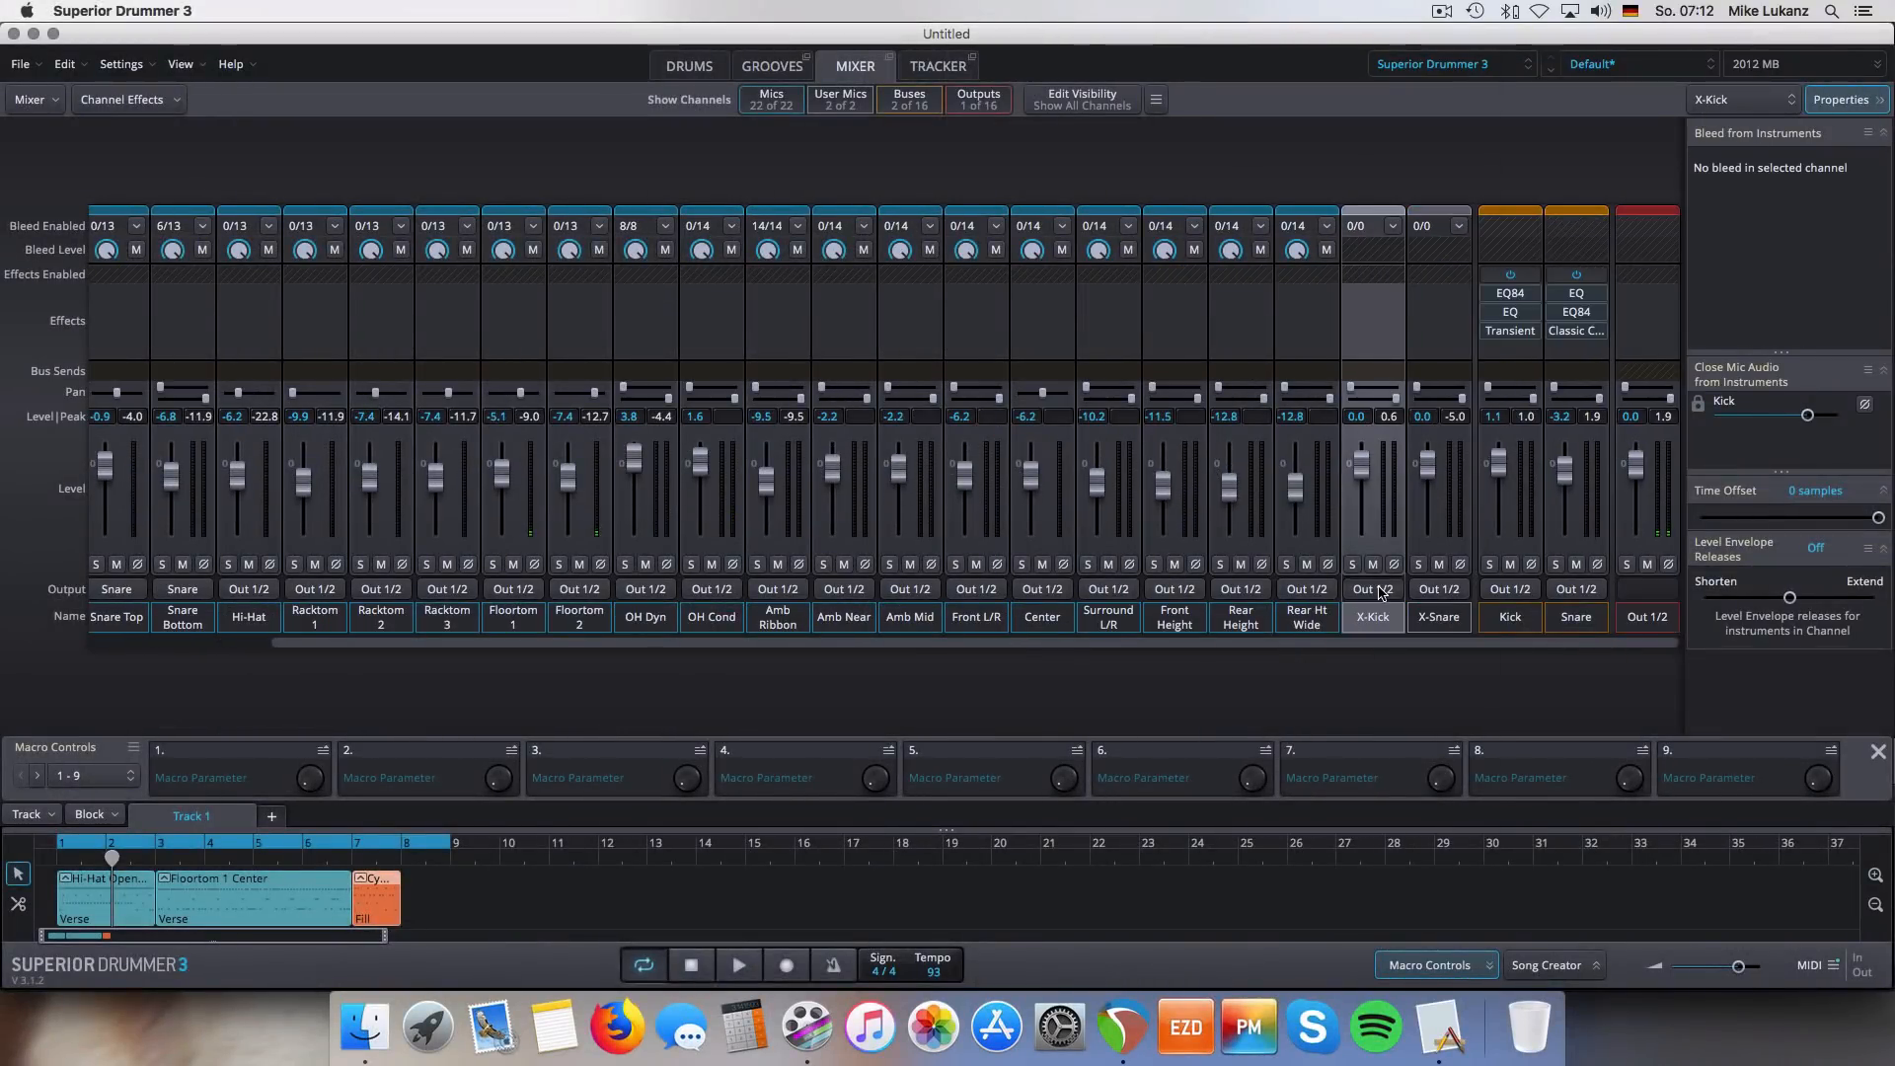
{"action": "left_click", "coordinate": [1380, 590]}
{"action": "left_click", "coordinate": [1377, 472]}
{"action": "left_click", "coordinate": [1439, 589]}
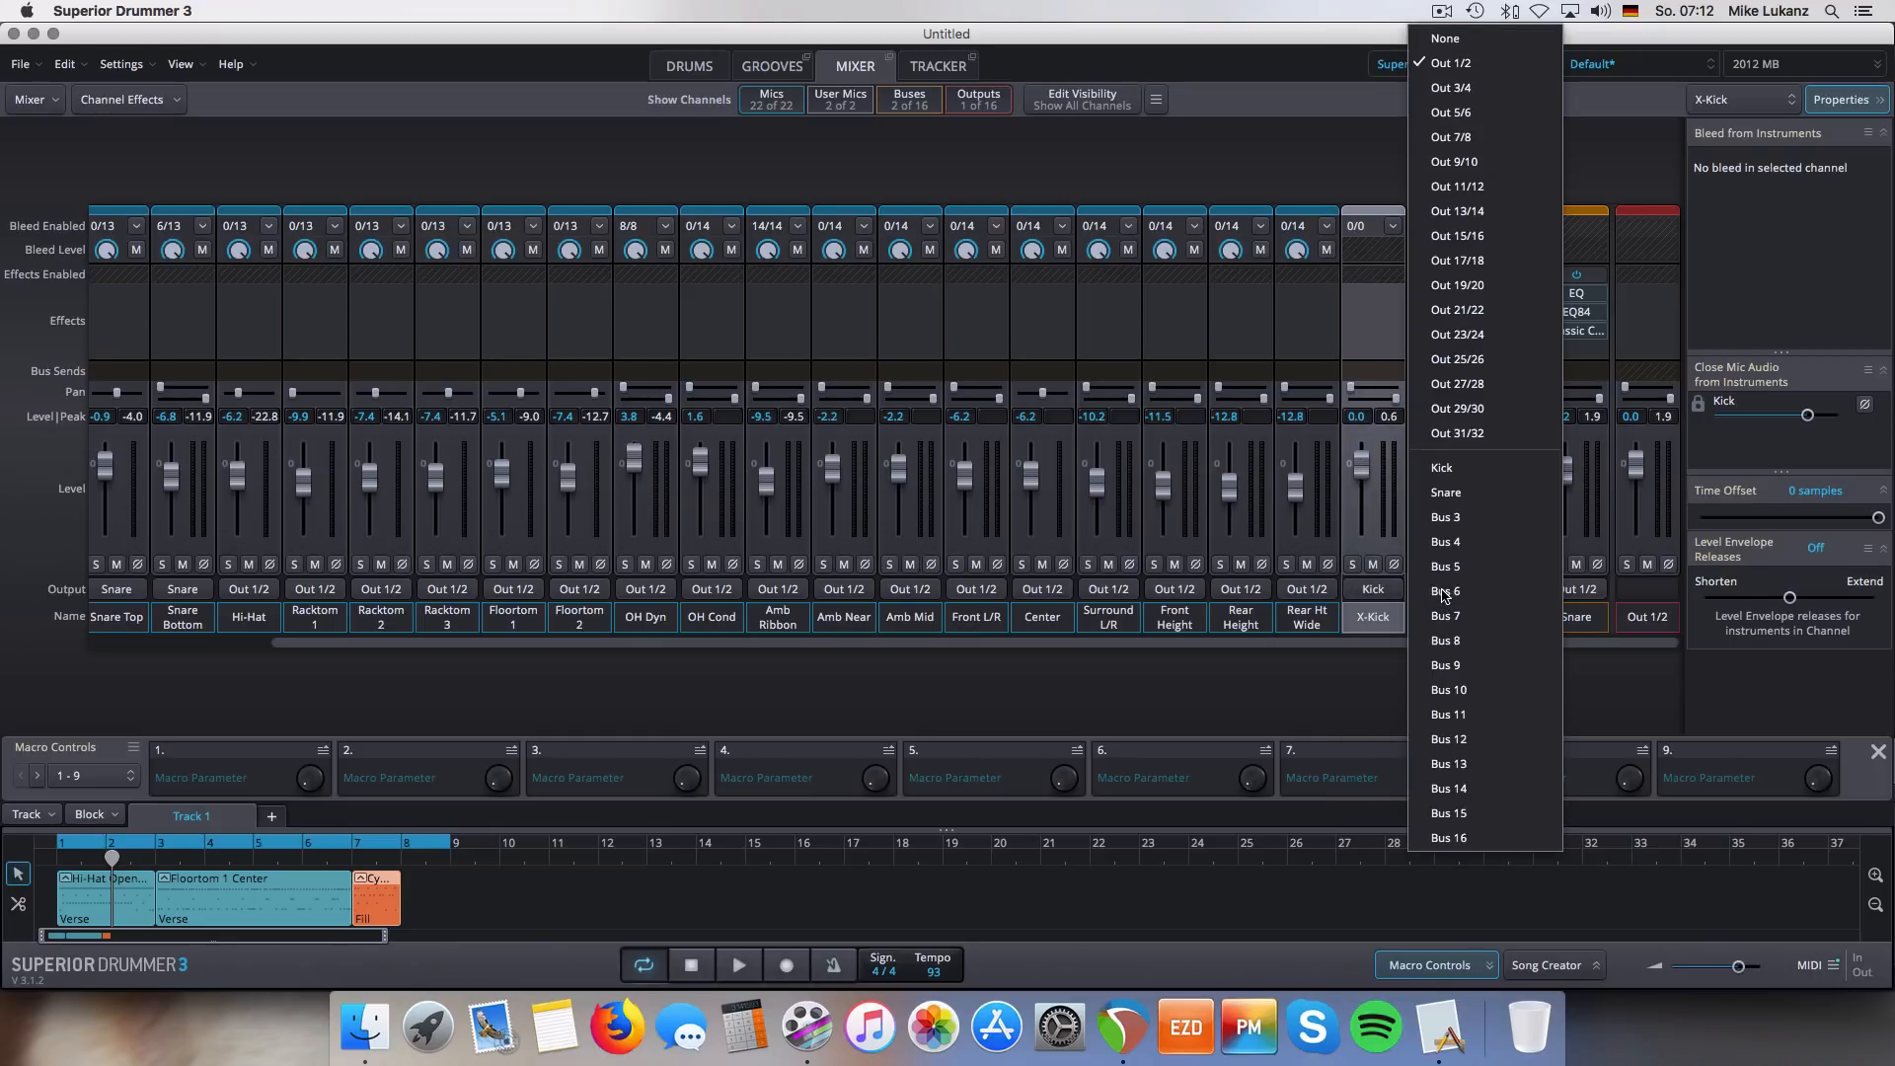
{"action": "left_click", "coordinate": [1464, 493]}
- Play the groove and lower the Snare bus level to -3.6 dB while listening
{"action": "key", "text": "space"}
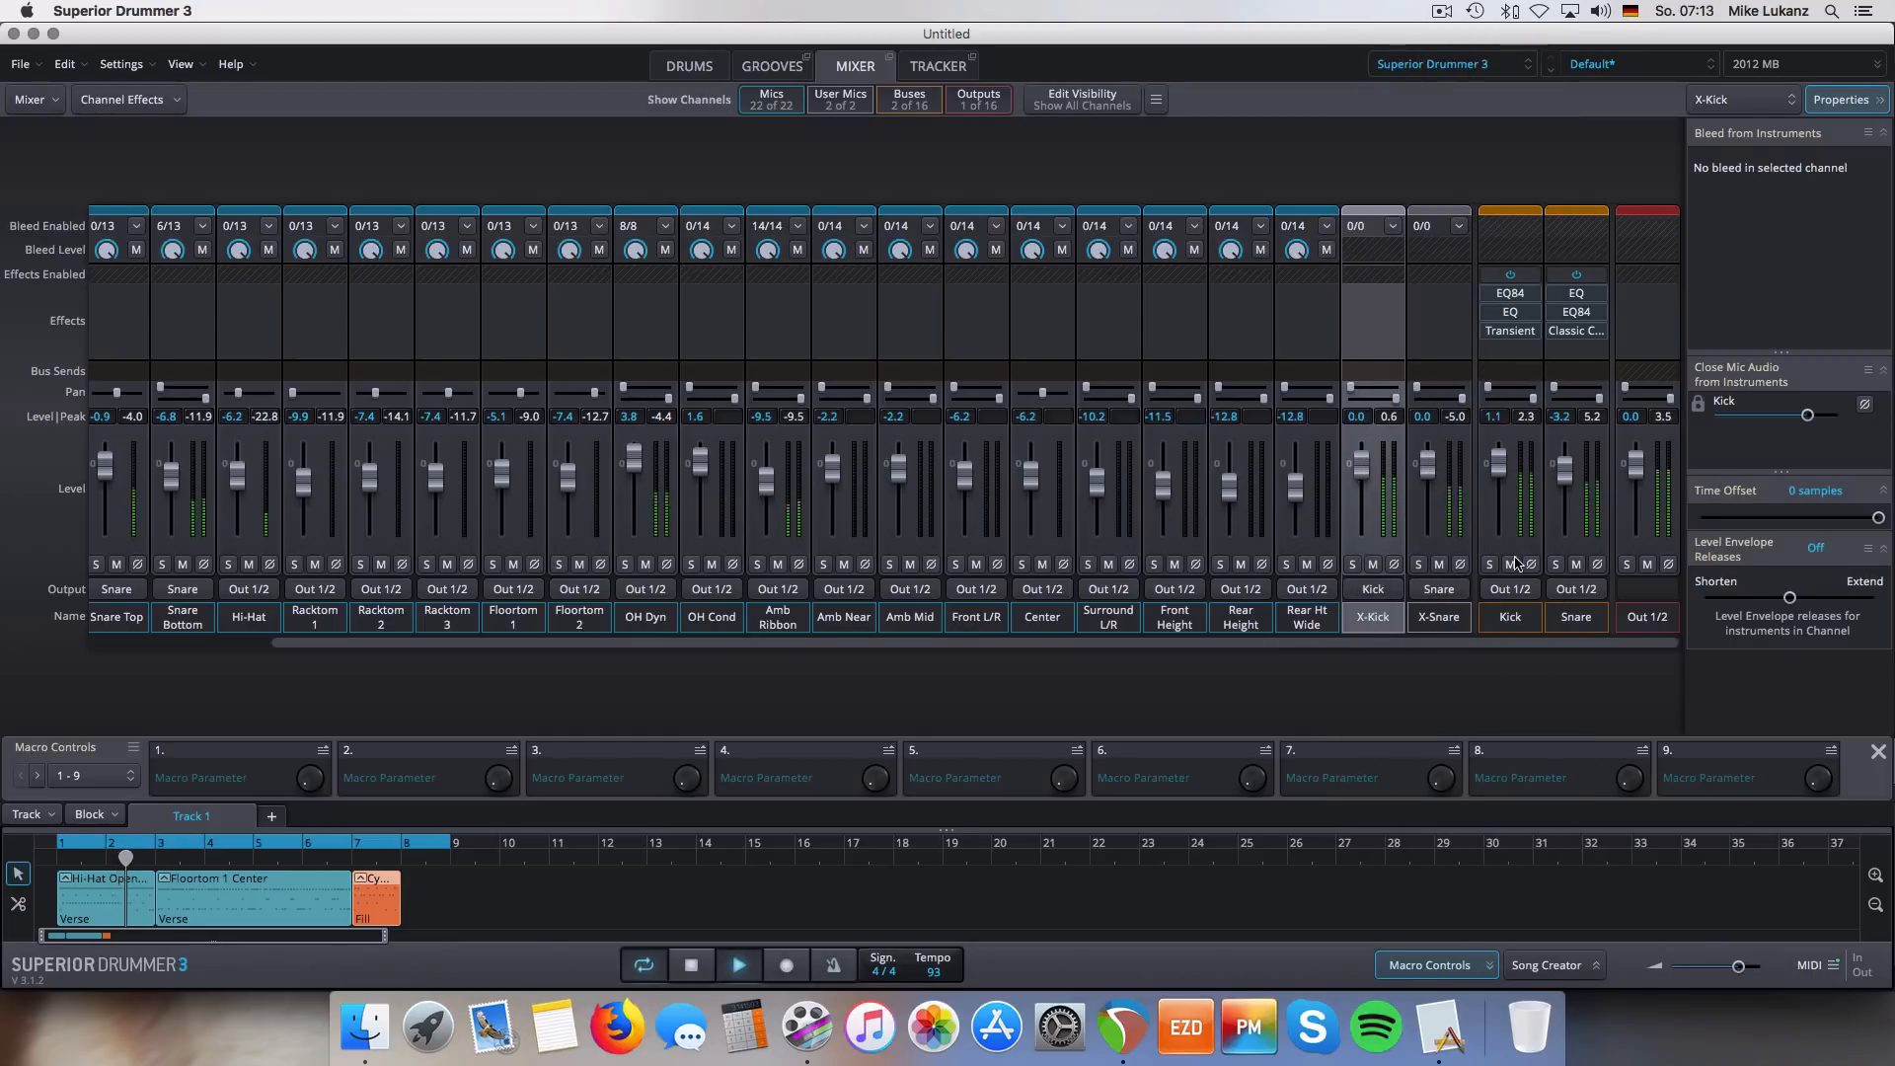
{"action": "left_click_drag", "start_coordinate": [1564, 480], "coordinate": [1564, 484]}
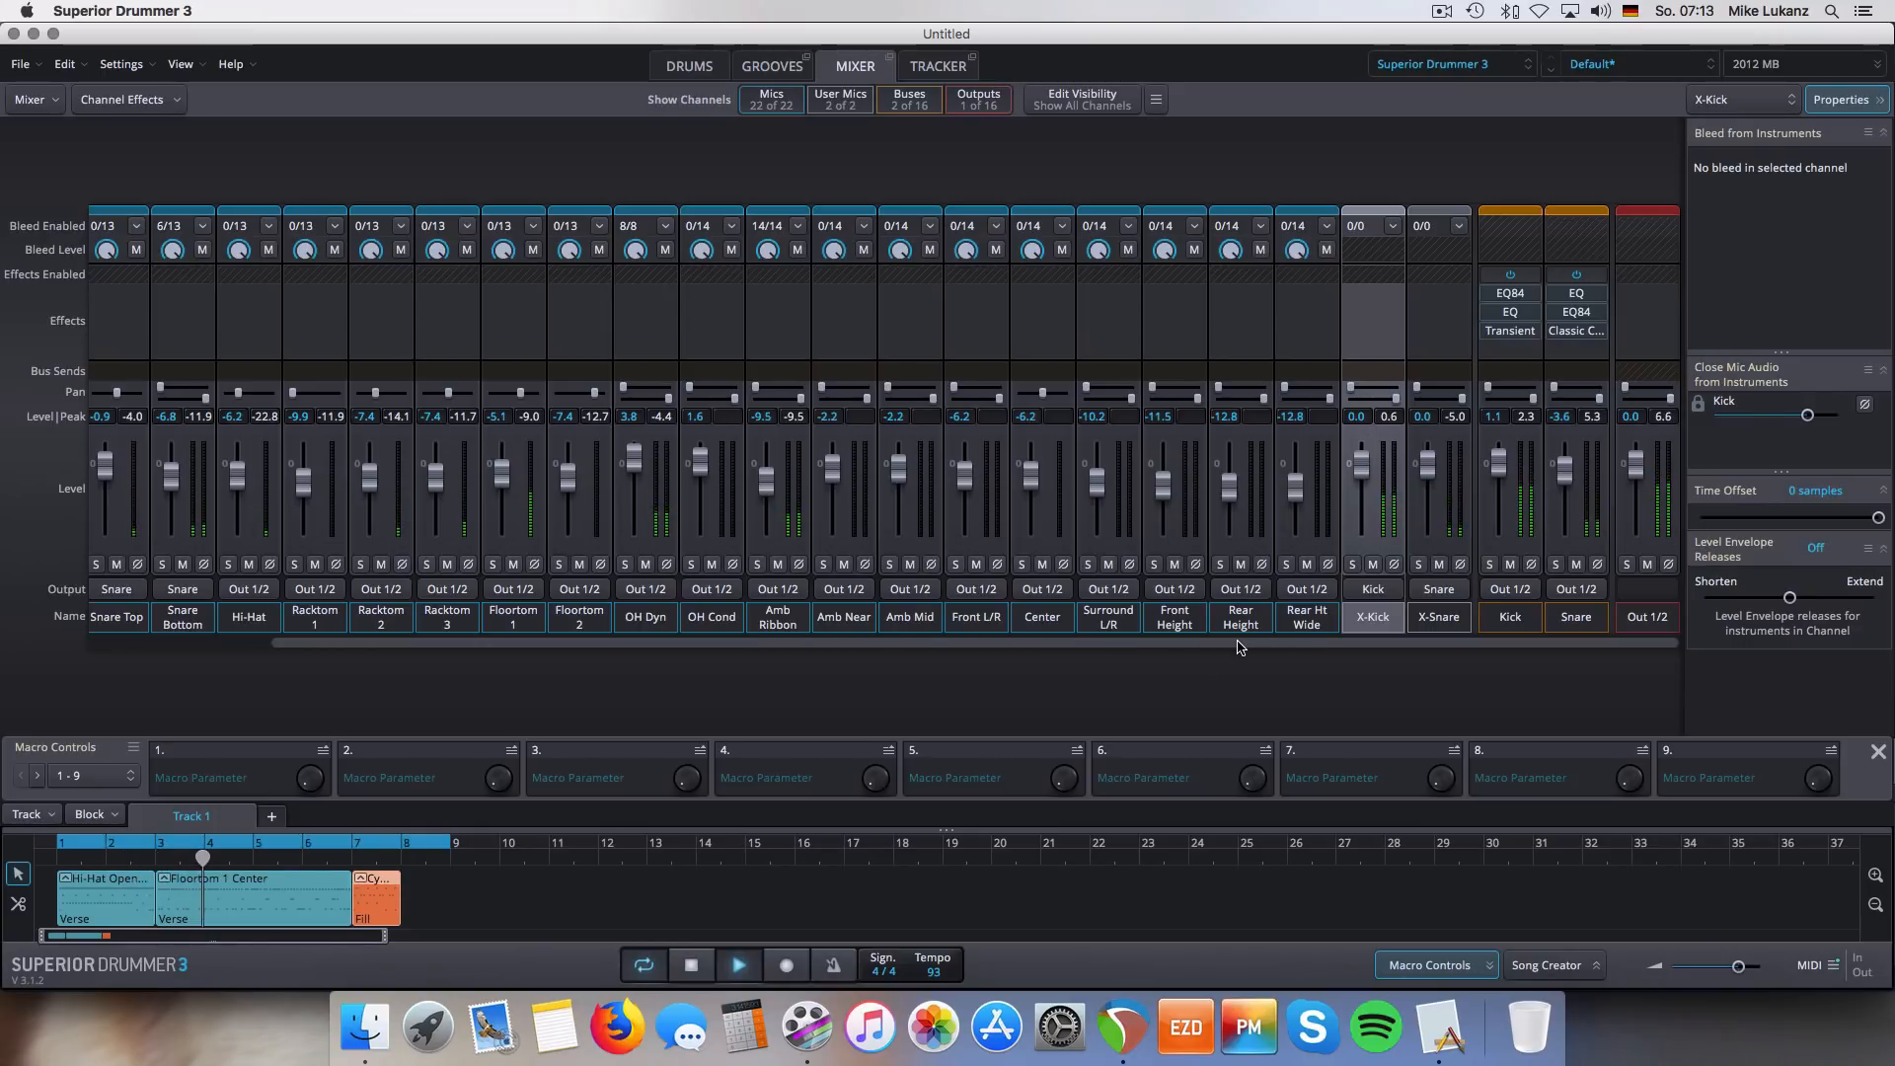
{"action": "key", "text": "space"}
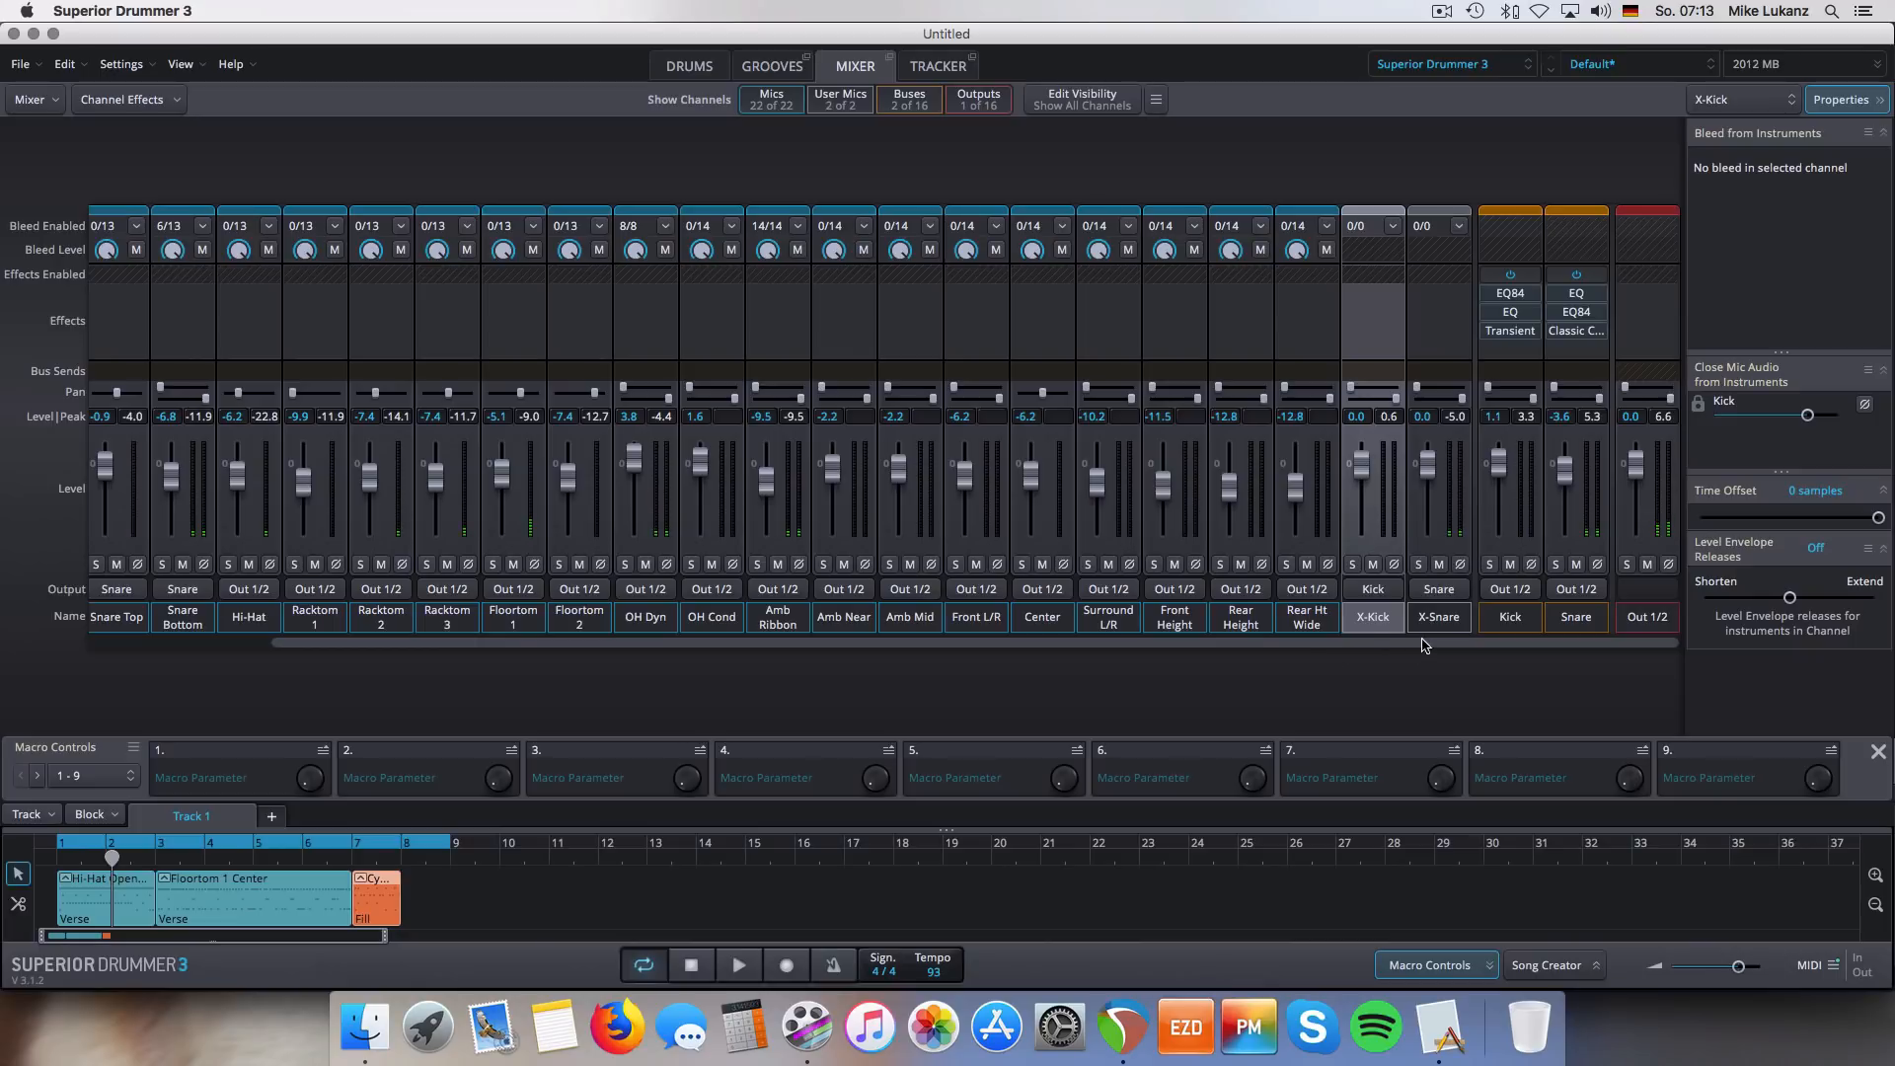
- Select the Kick and Snare buses and disable and re-enable their channel effects to compare the processed and unprocessed sound
{"action": "left_click", "coordinate": [1555, 620], "text": "shift"}
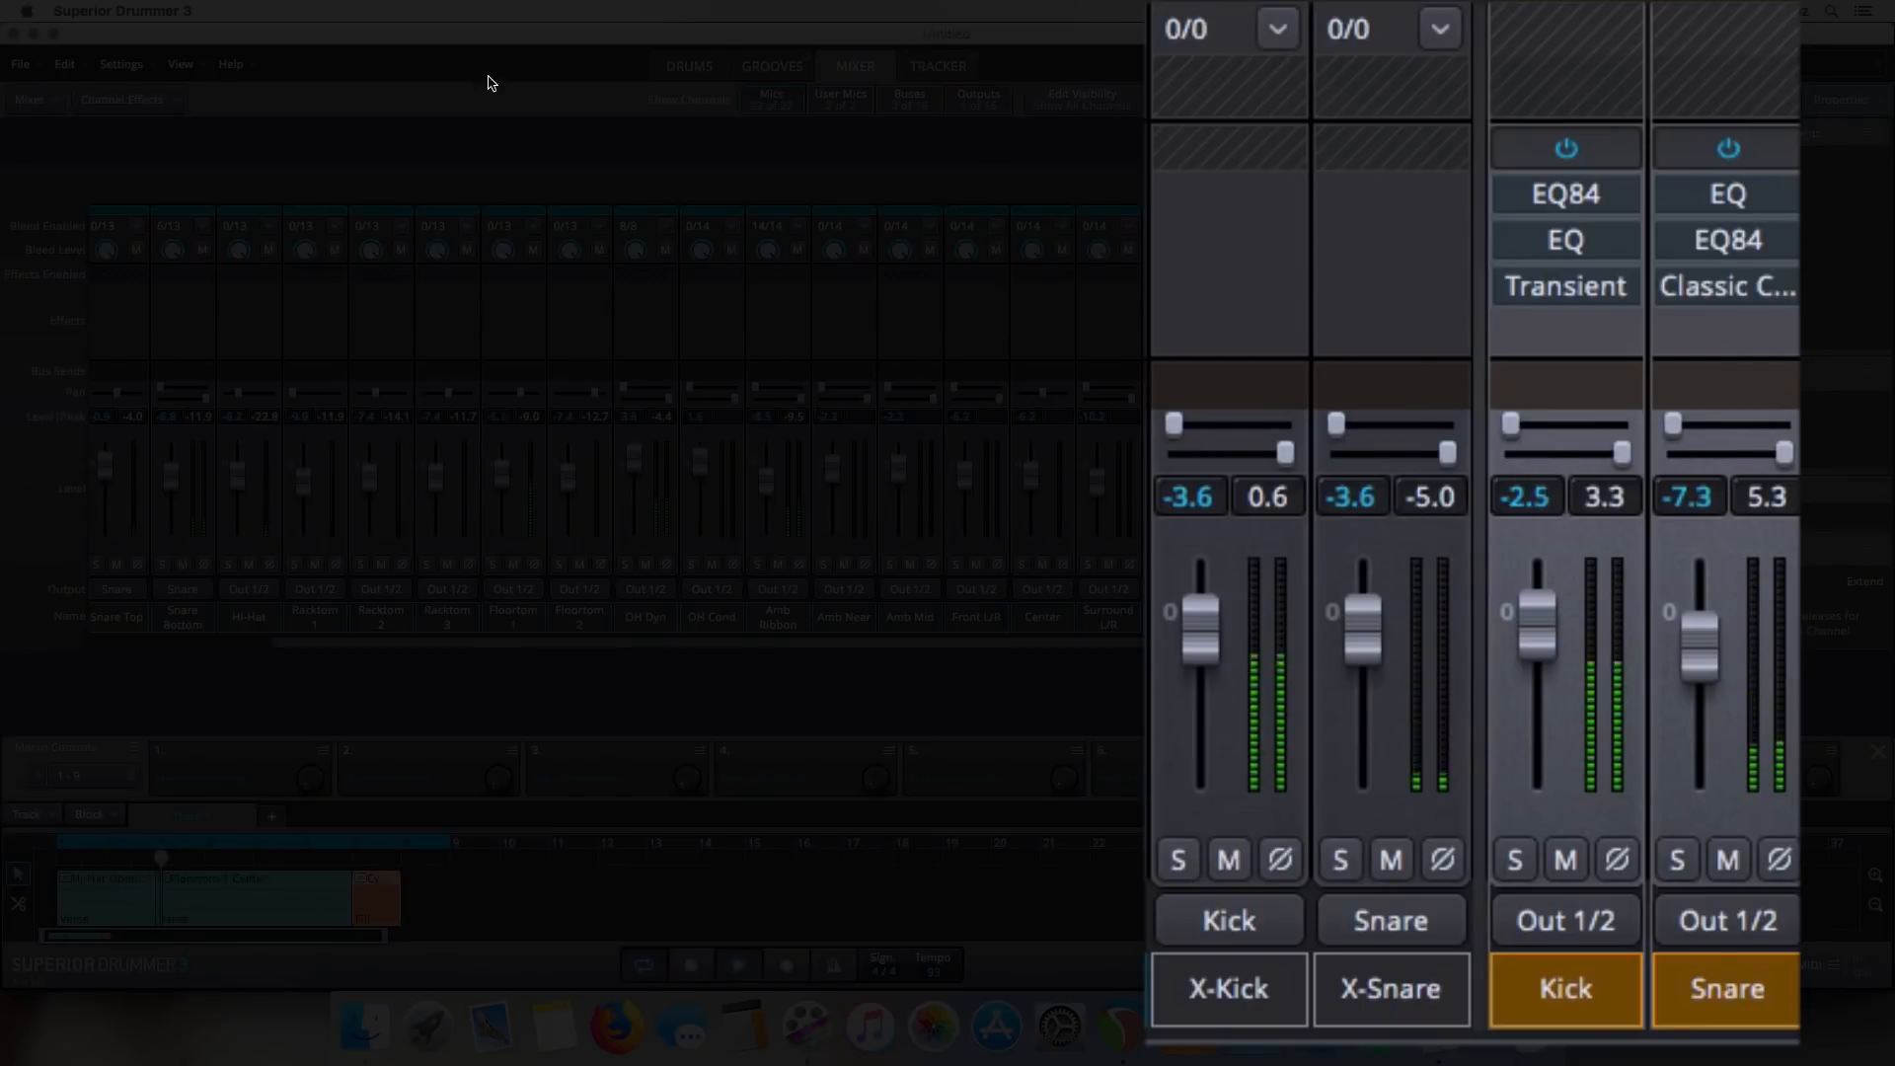
{"action": "left_click", "coordinate": [122, 99]}
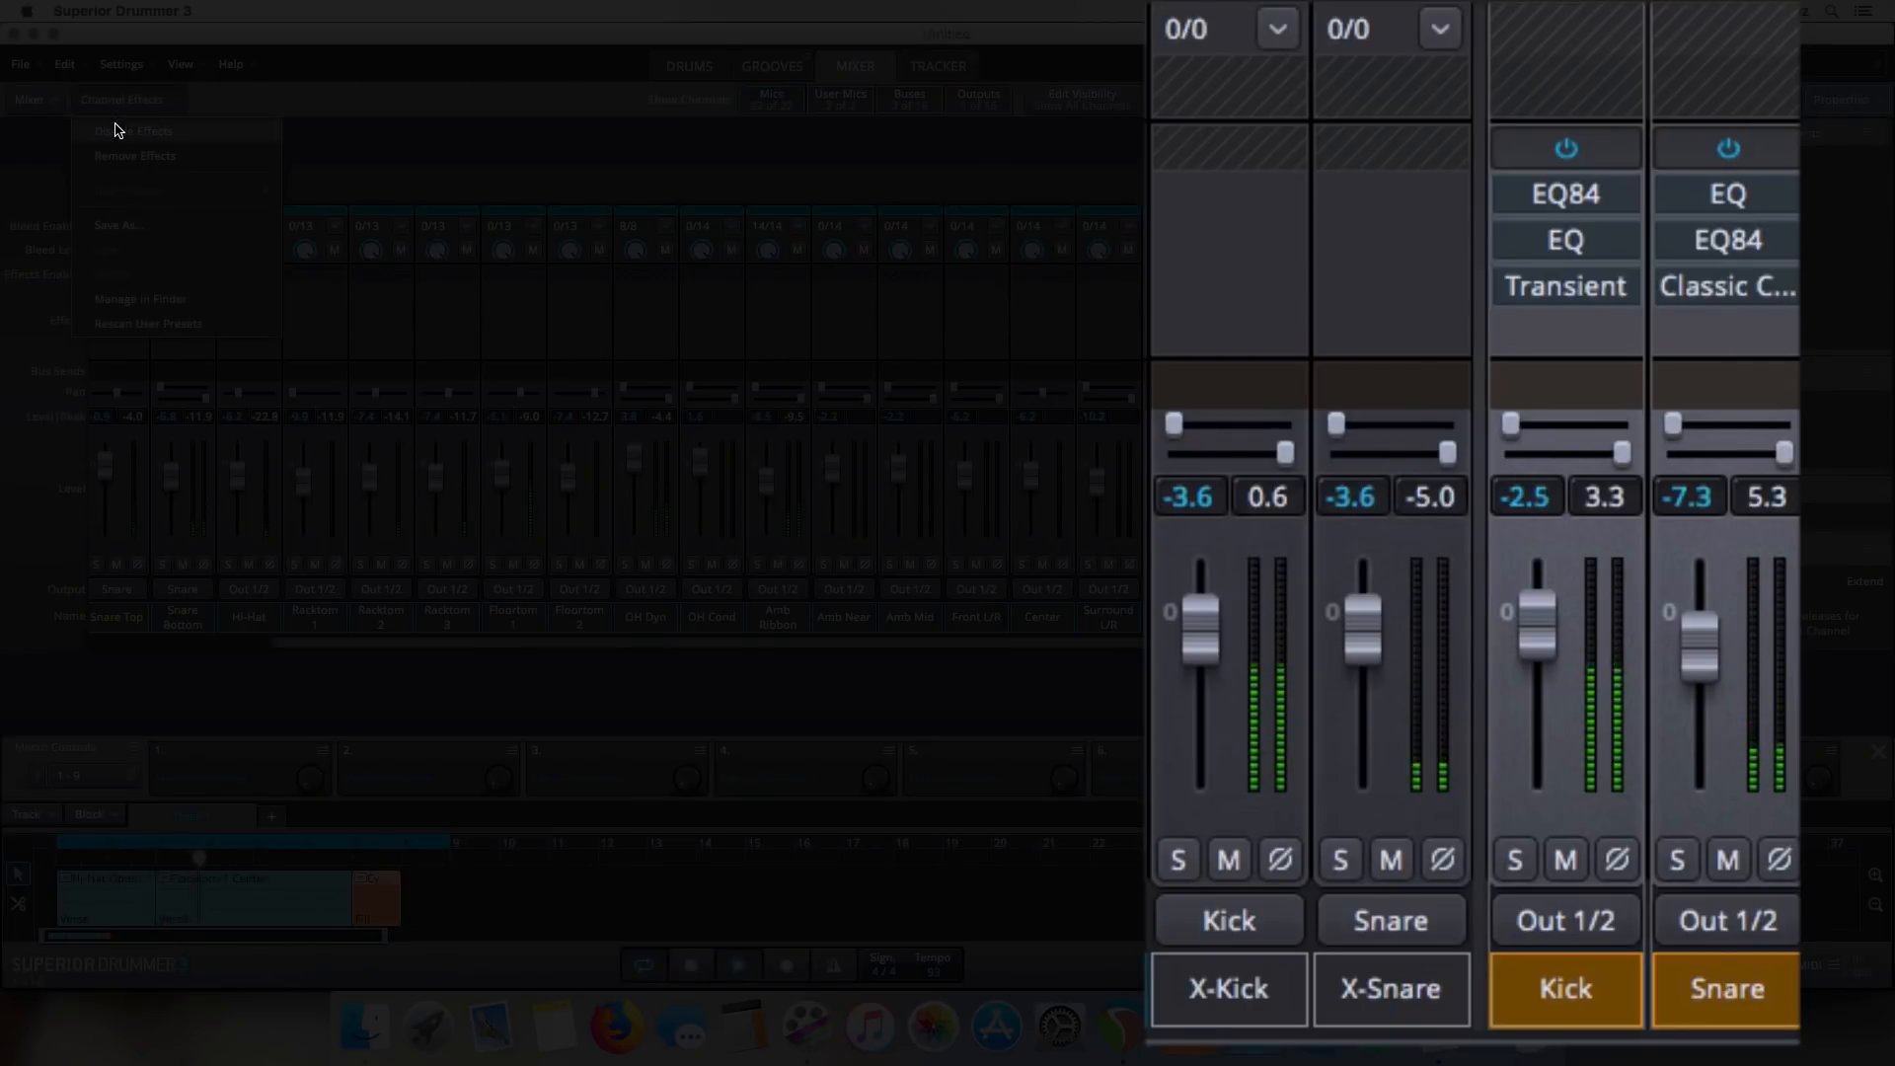
{"action": "left_click", "coordinate": [117, 129]}
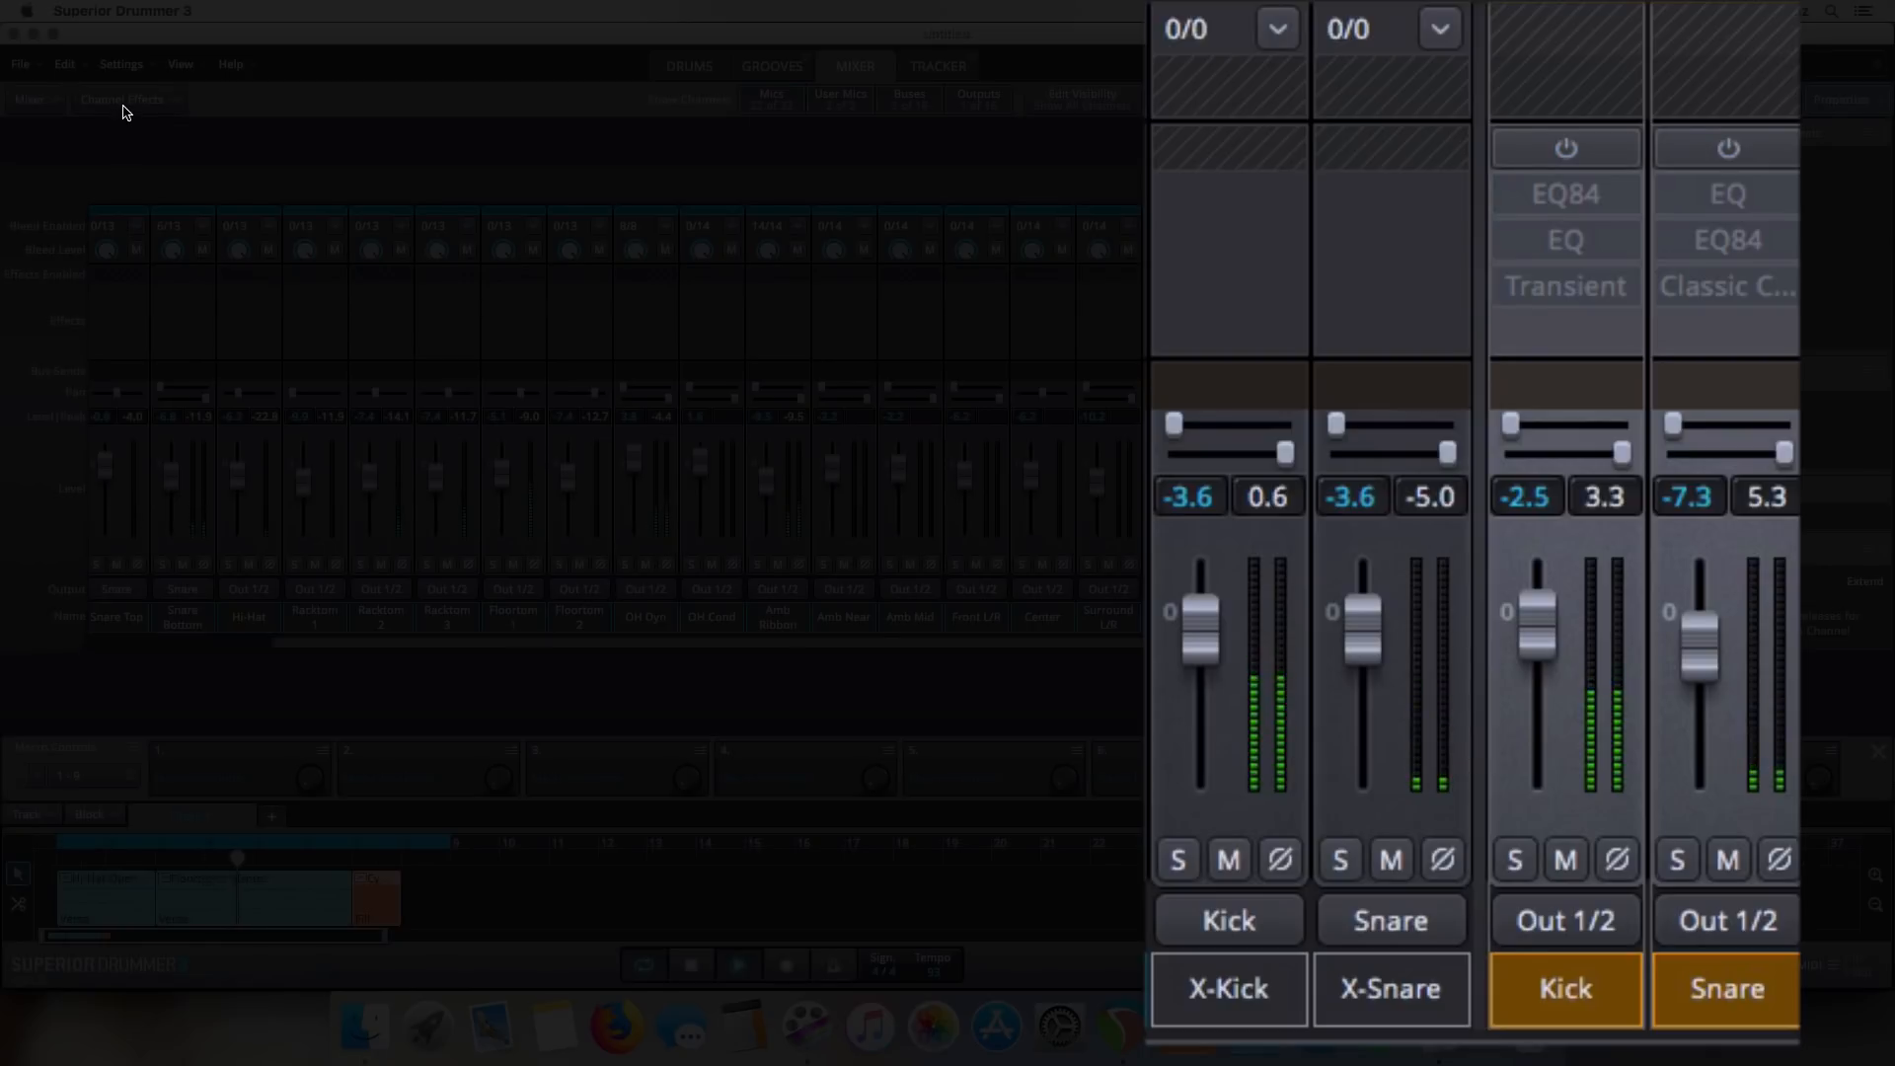
{"action": "left_click", "coordinate": [123, 108]}
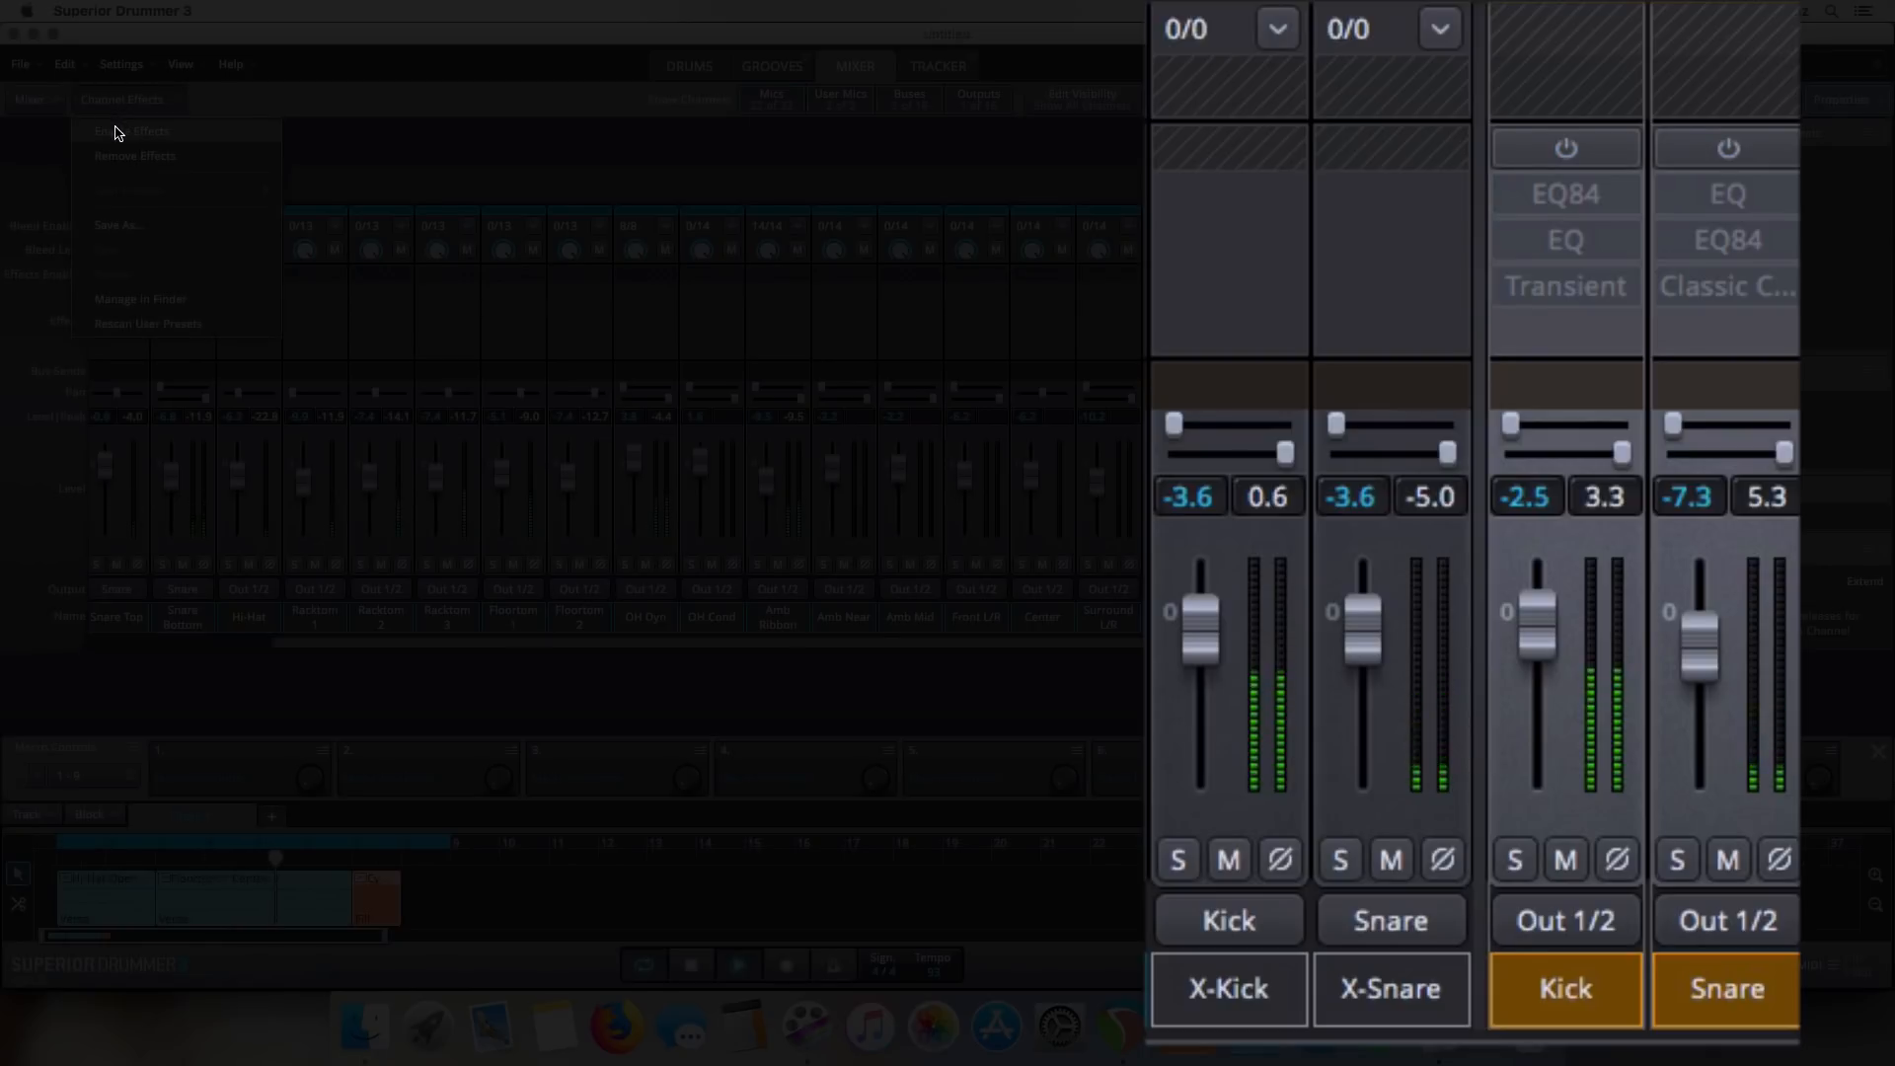
{"action": "left_click", "coordinate": [117, 131]}
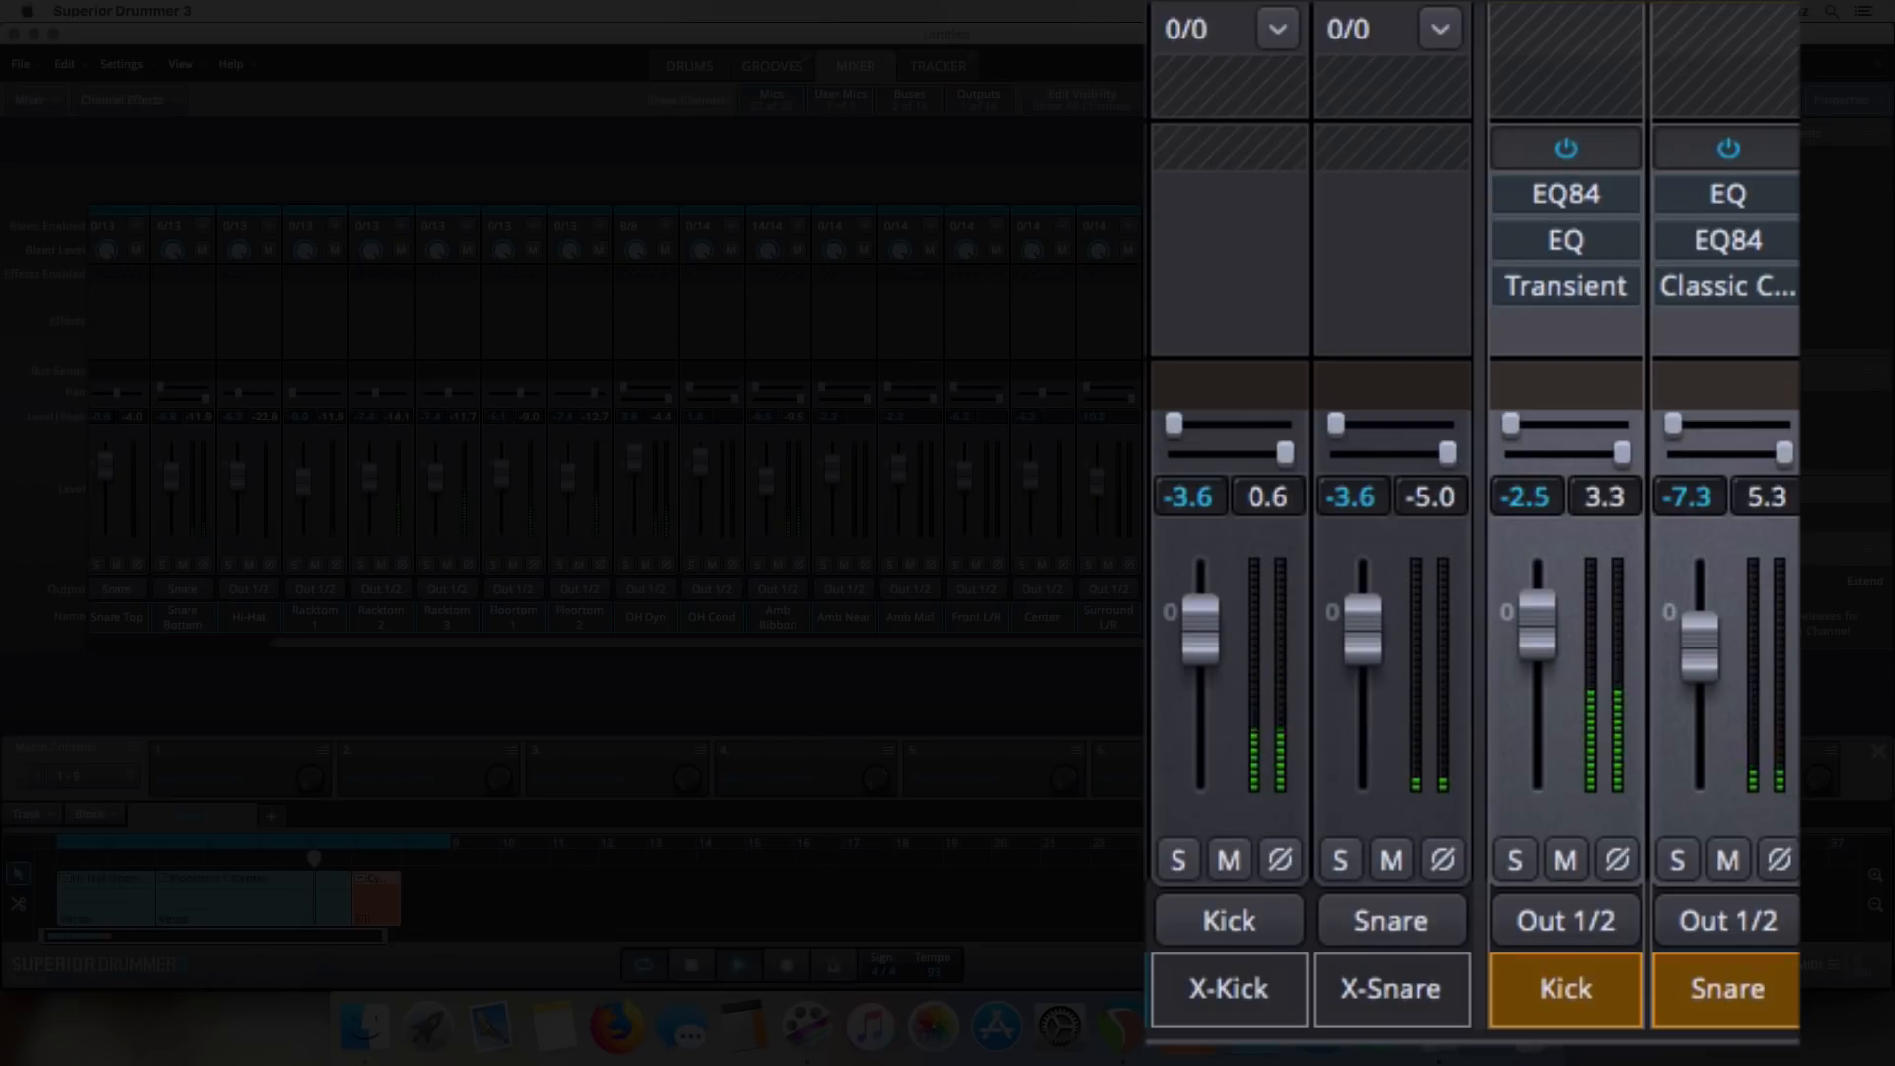